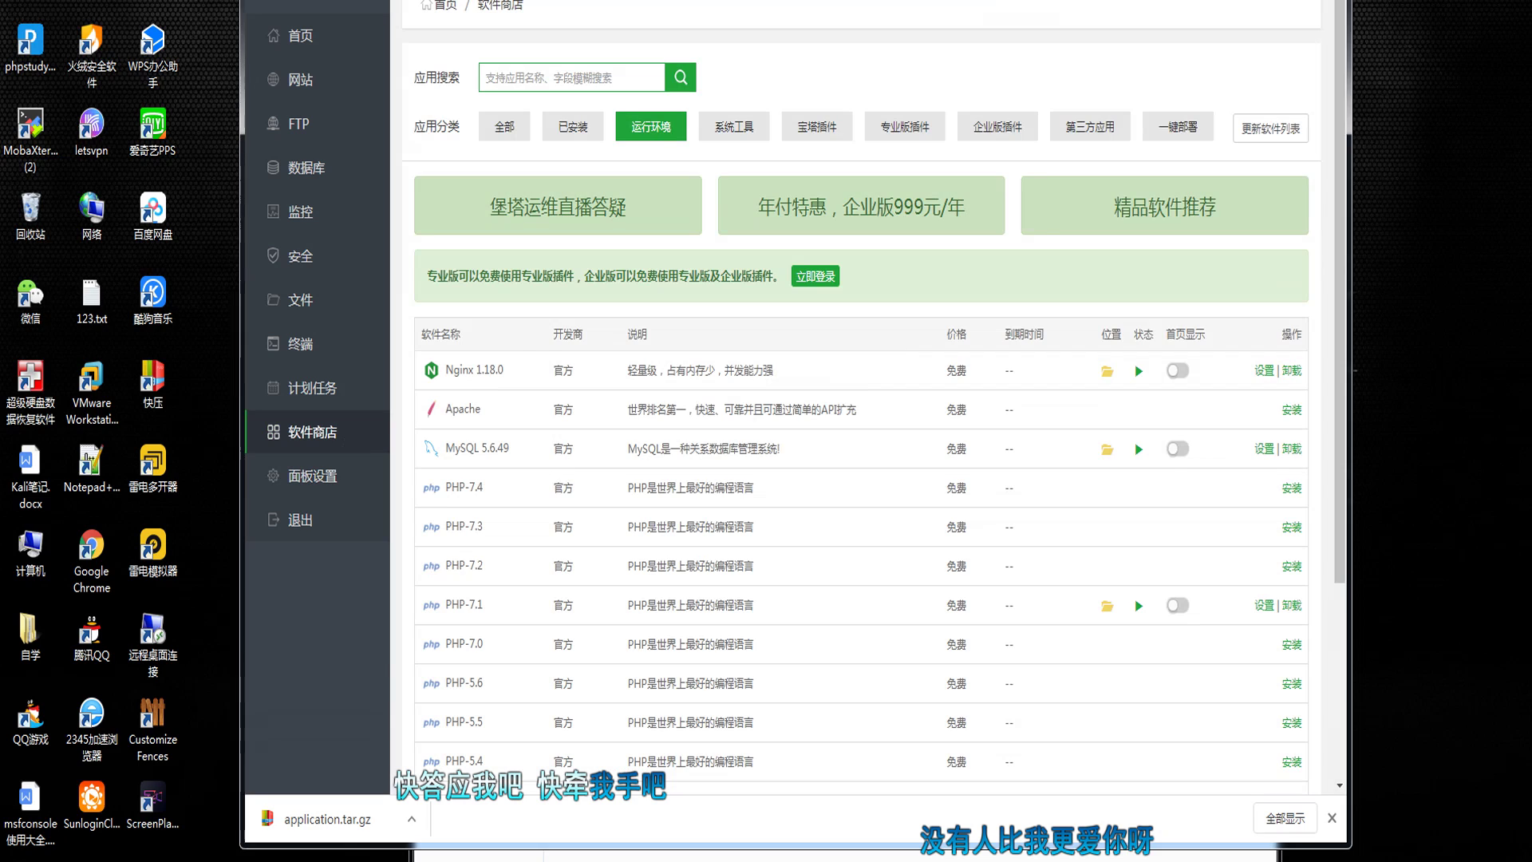
Step: Go full screen and filter the software store to installed runtime environments (Nginx, MySQL, PHP)
key(F11)
click(328, 110)
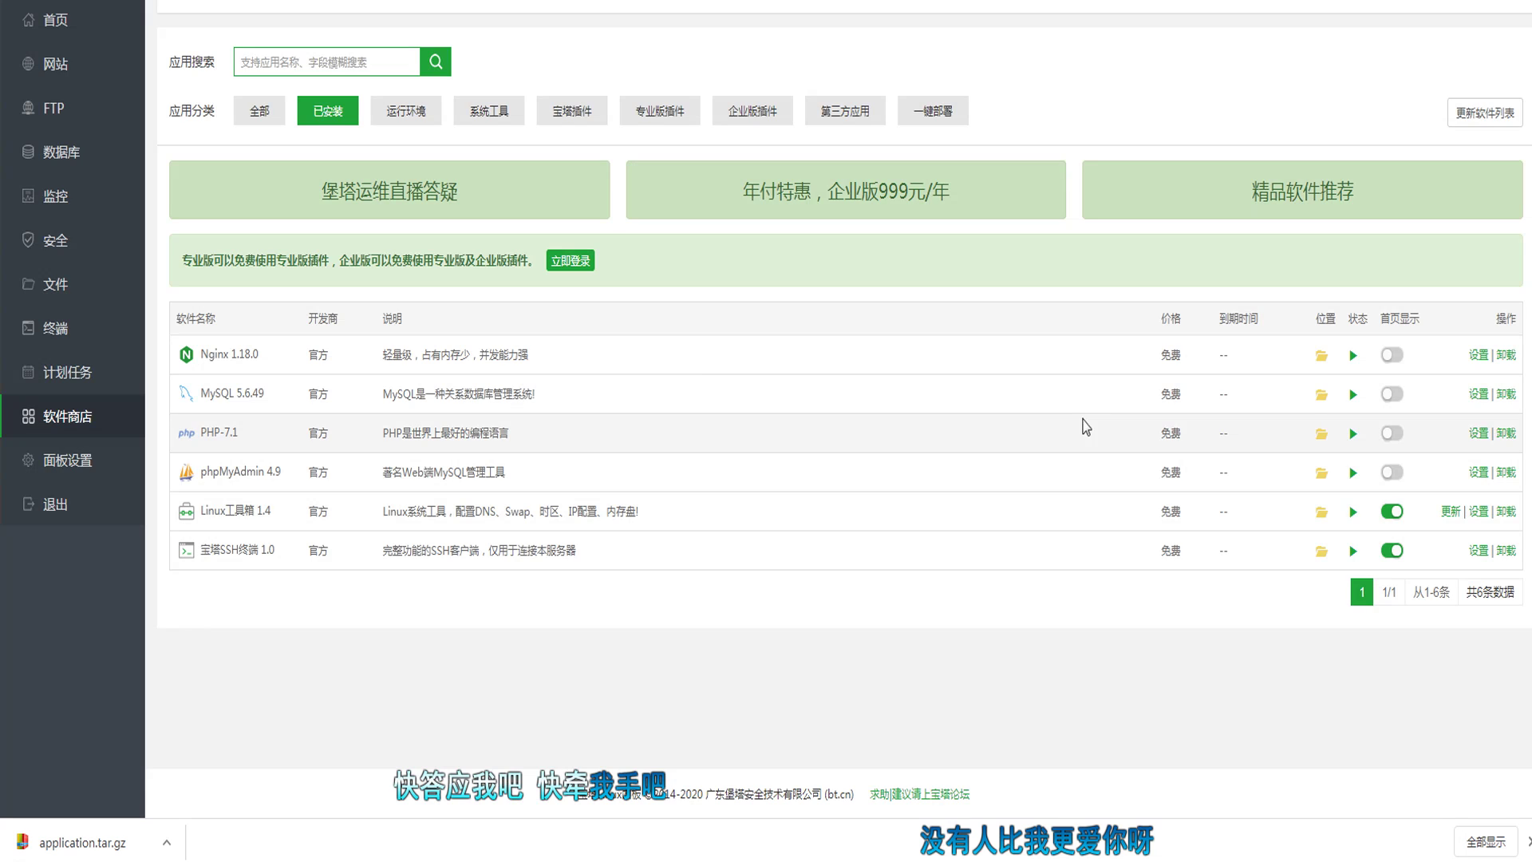
click(405, 117)
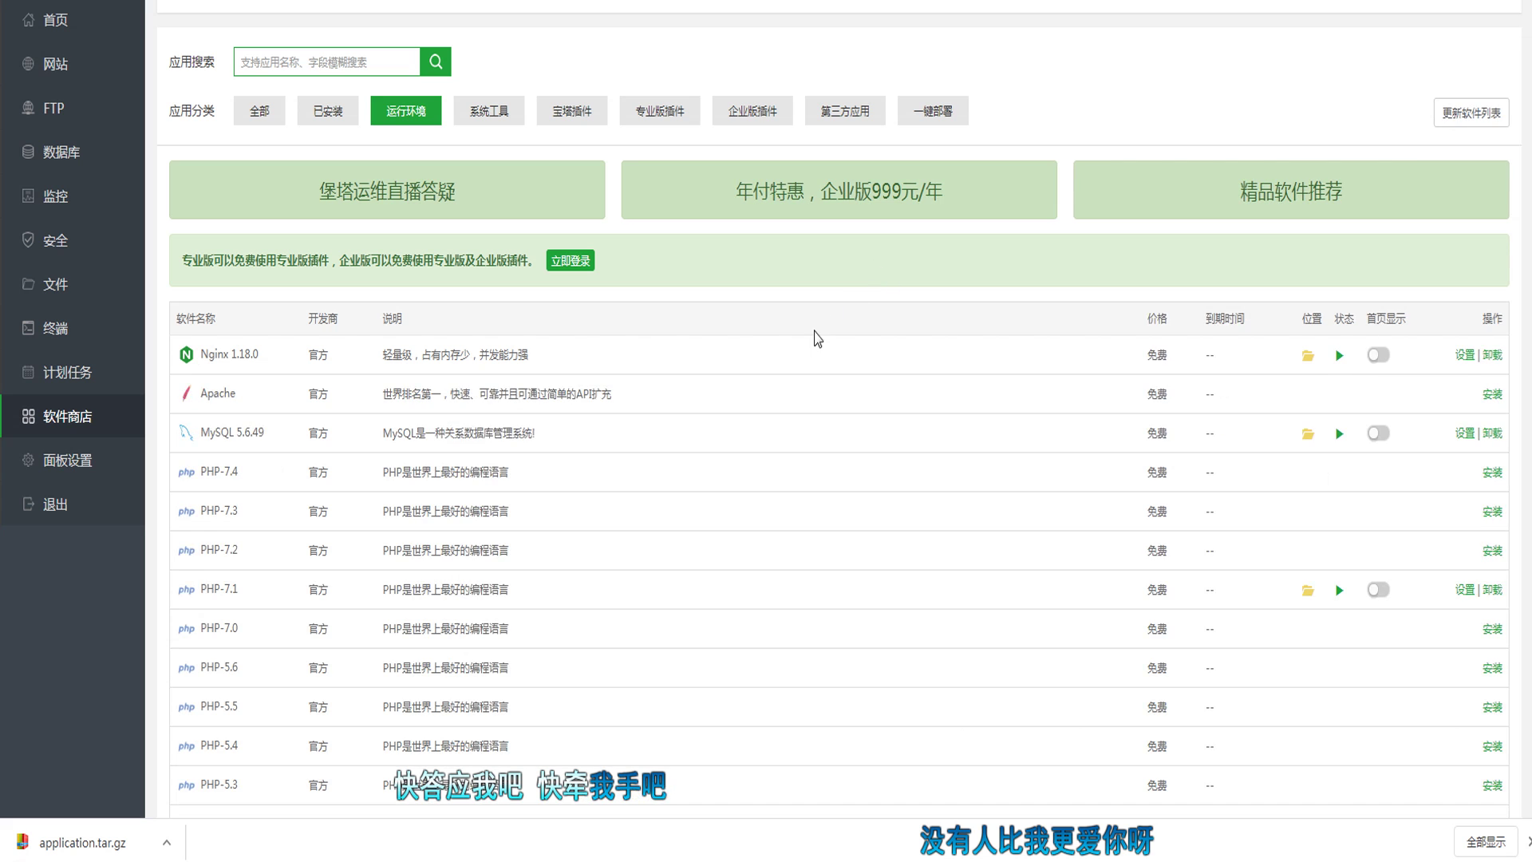
Step: Install PHP-7.2 with the 极速安装 (fast install) option and confirm
click(1492, 551)
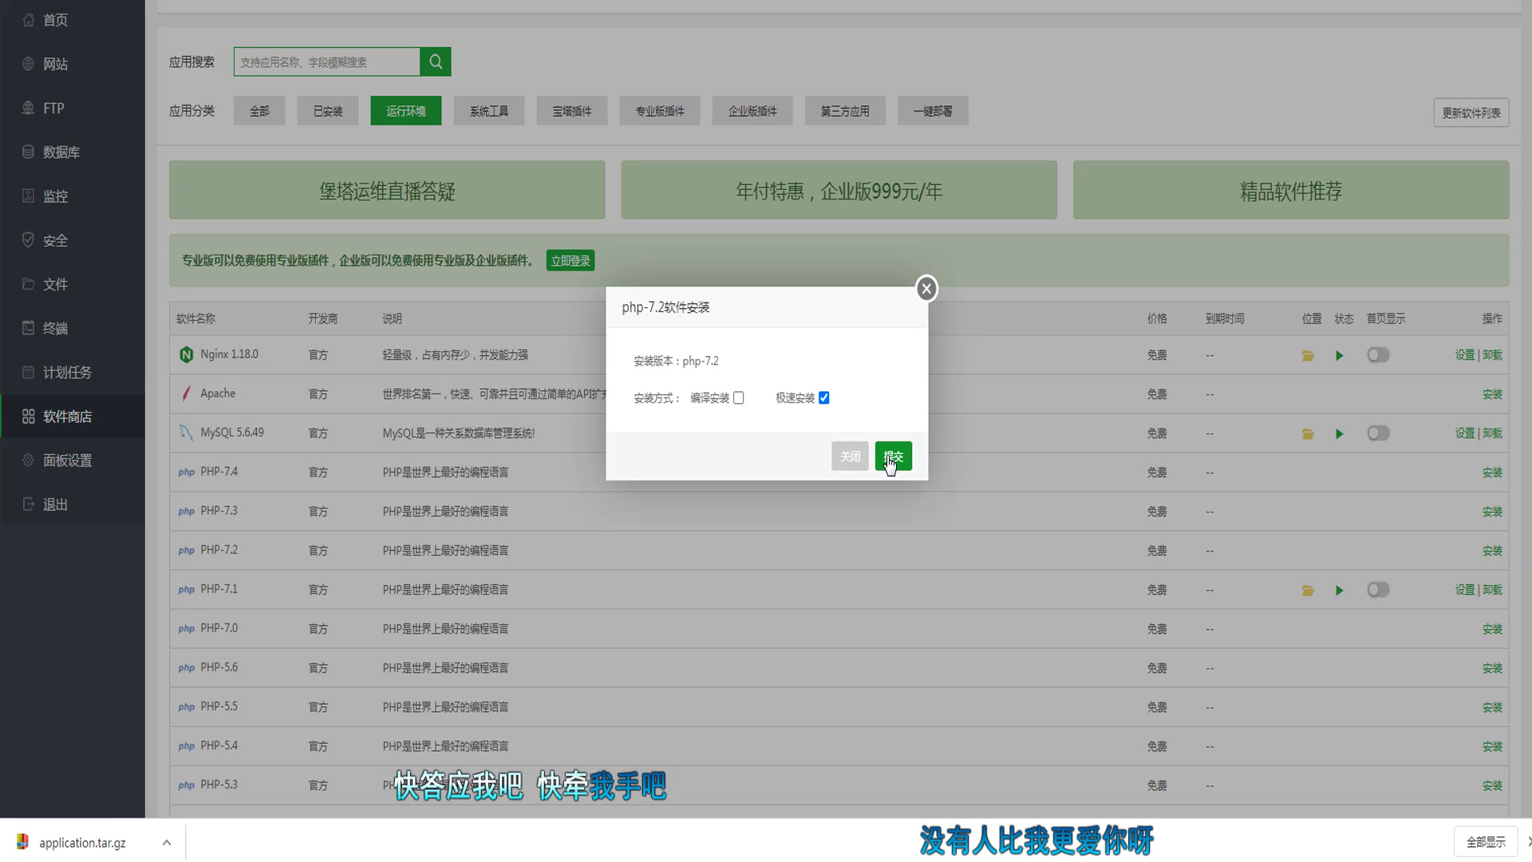
click(893, 455)
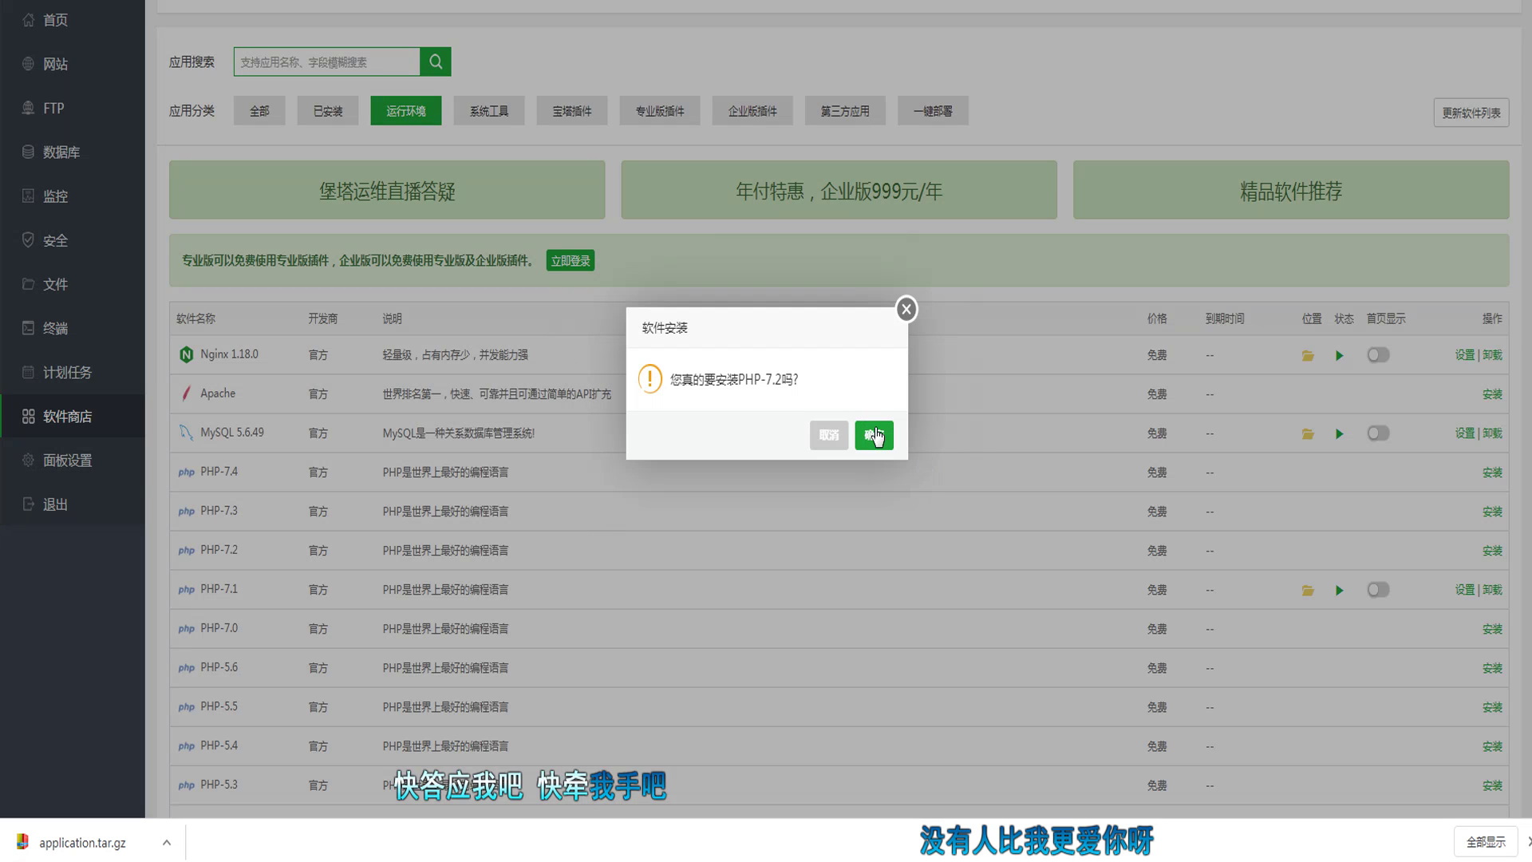
click(874, 435)
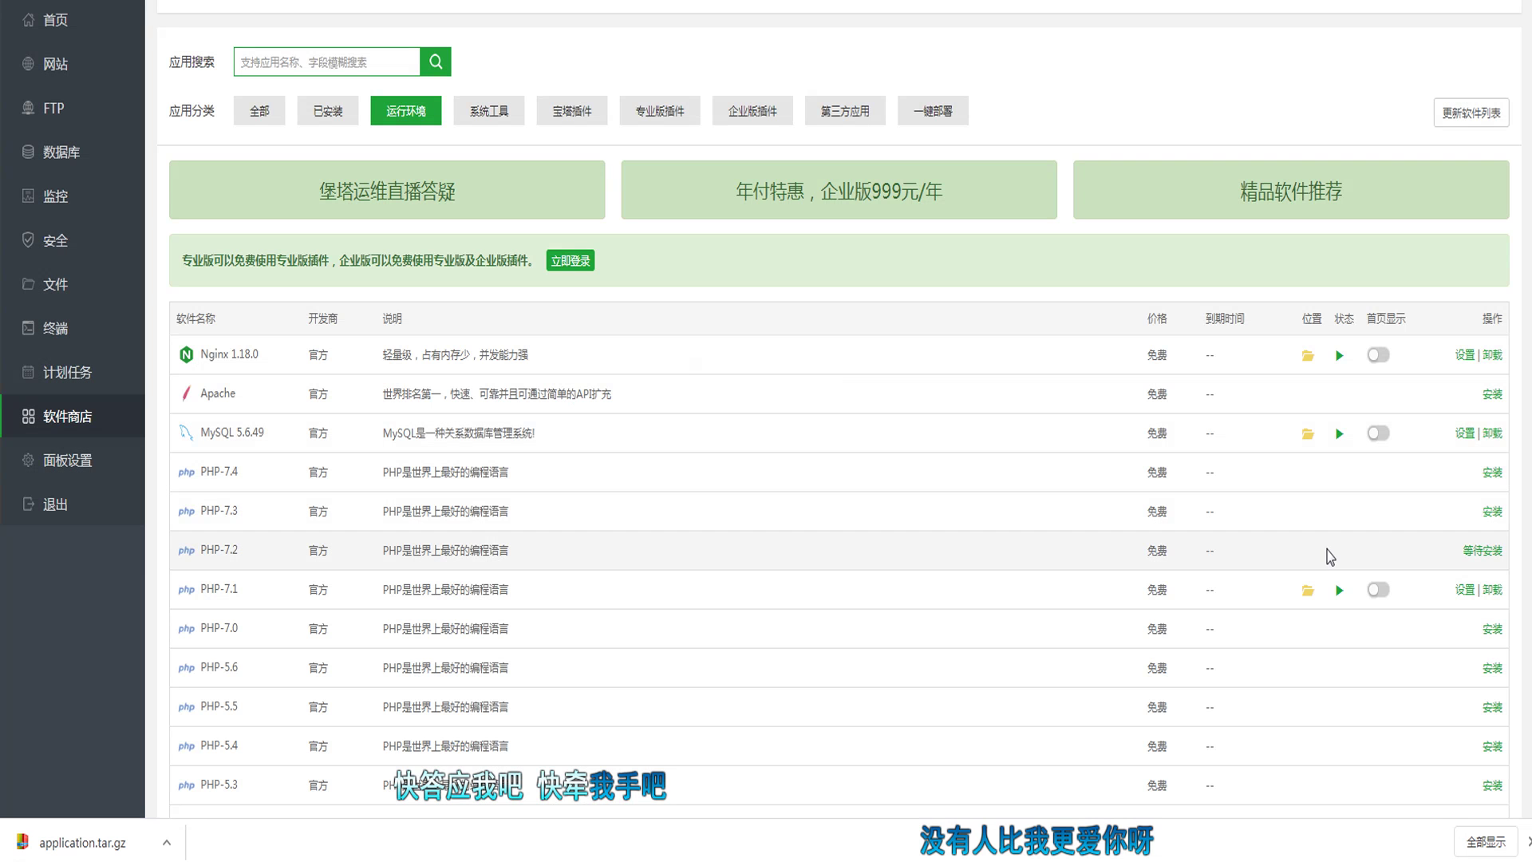
mouse_move(1355, 860)
click(1463, 552)
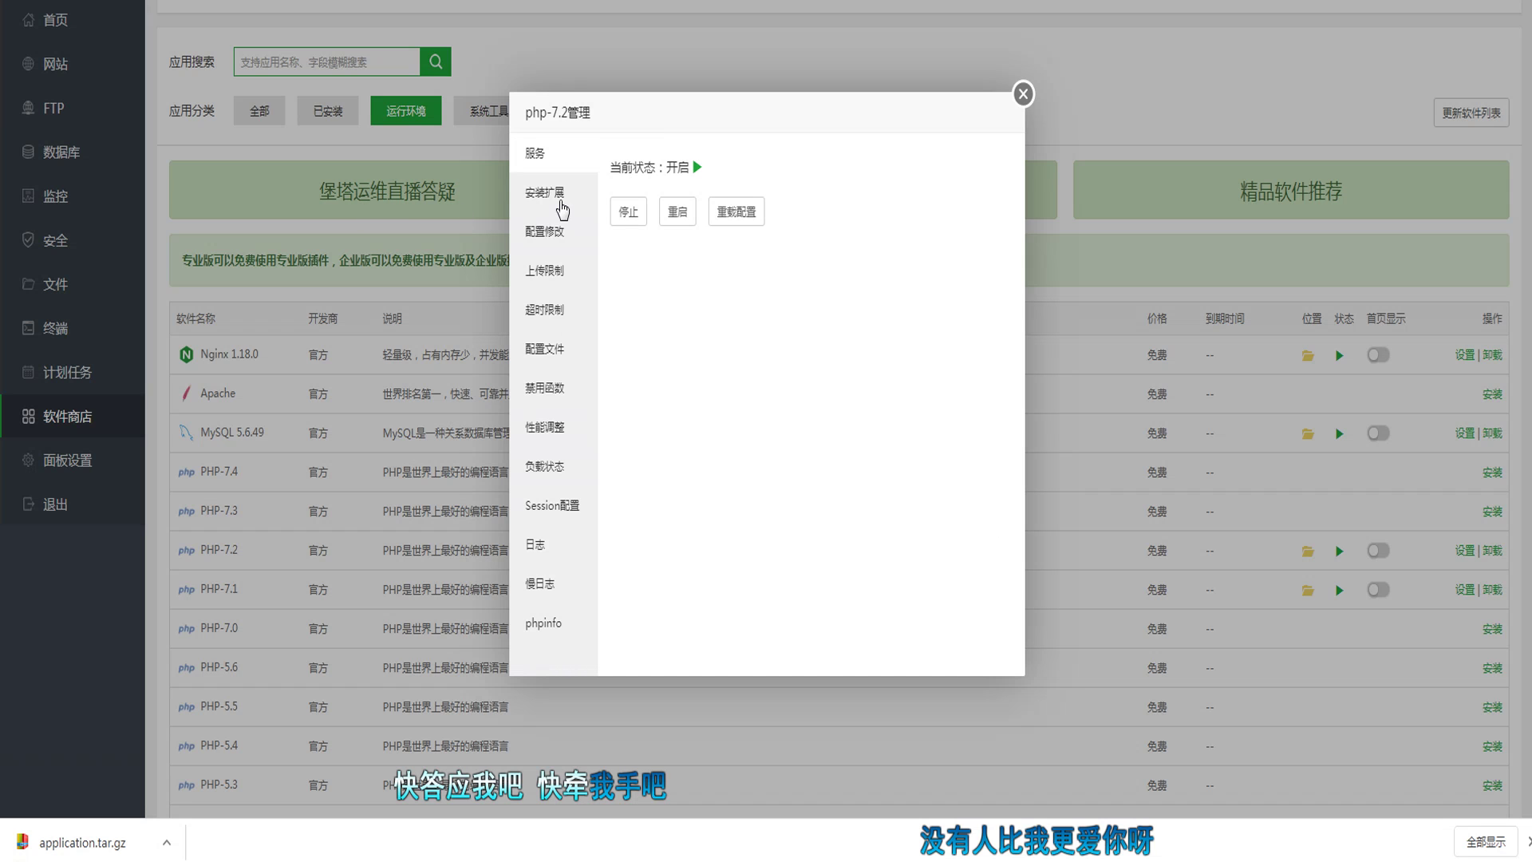
click(556, 199)
scroll(878, 323, down, 6)
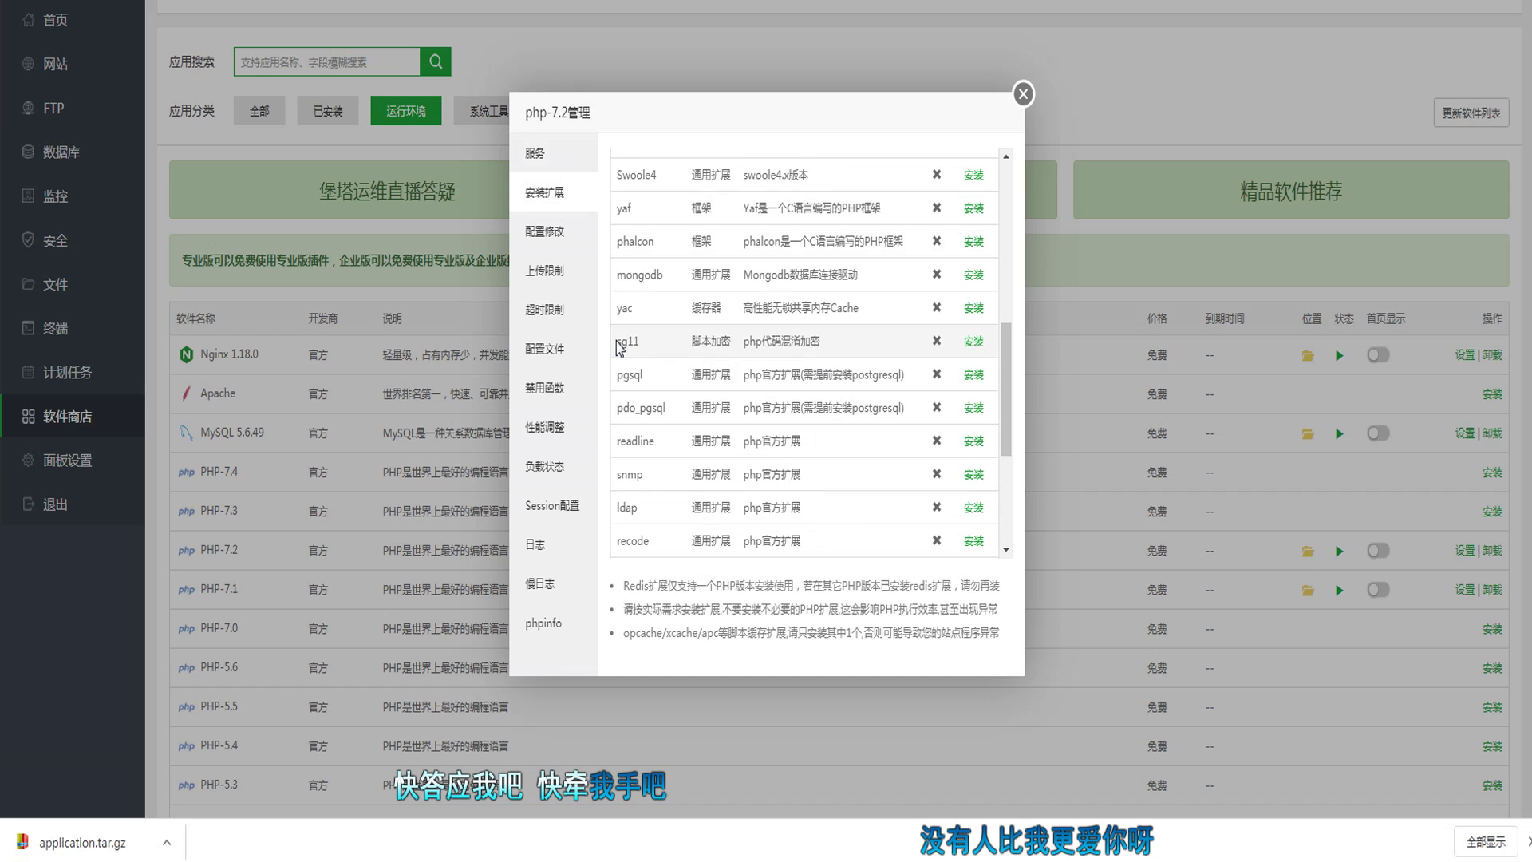
drag(617, 340, 921, 349)
click(974, 341)
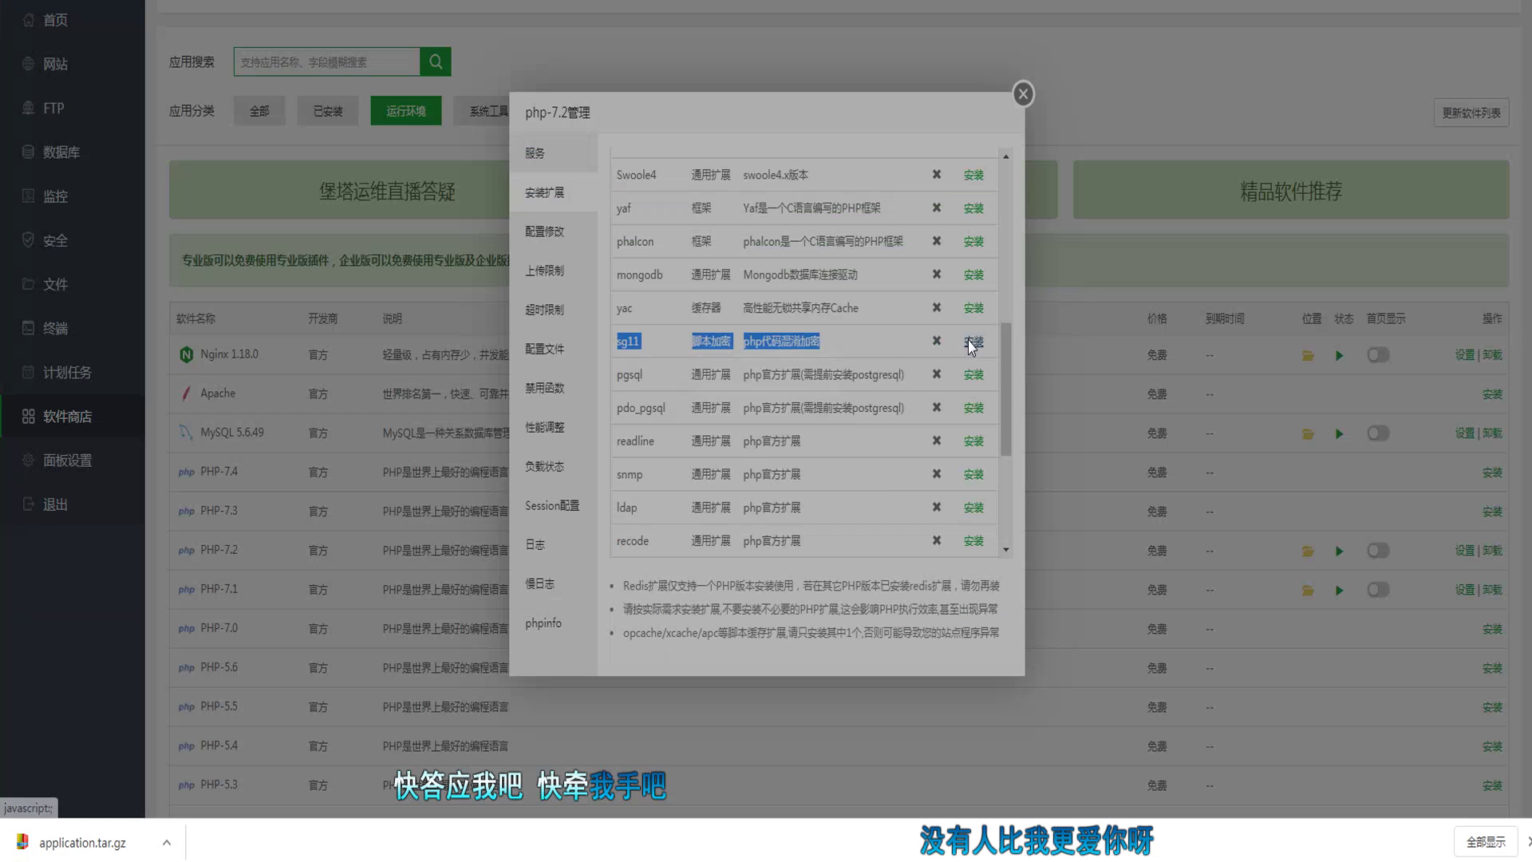
click(840, 444)
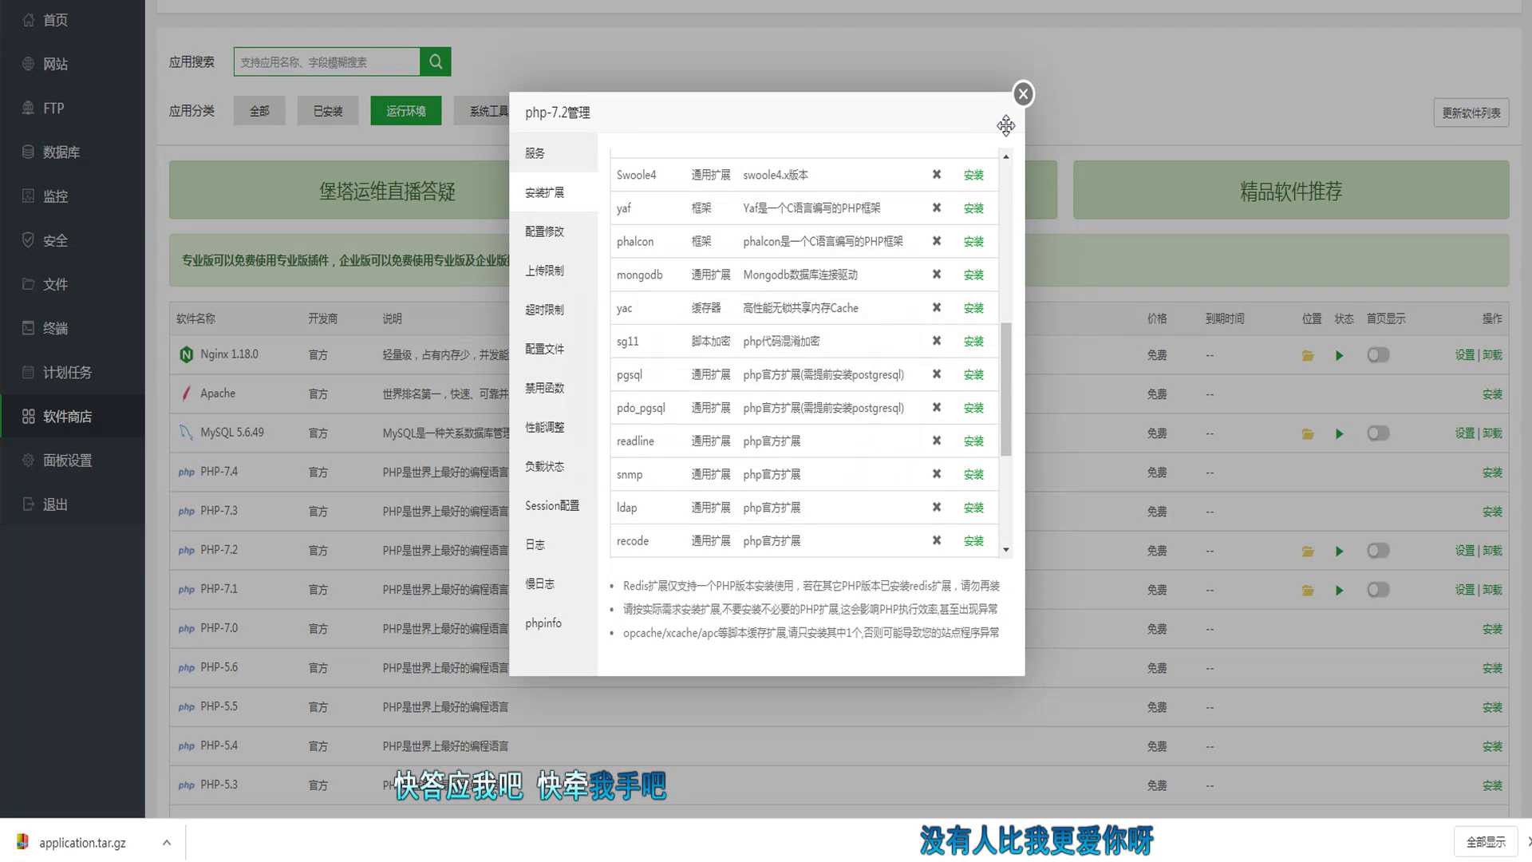
click(1022, 95)
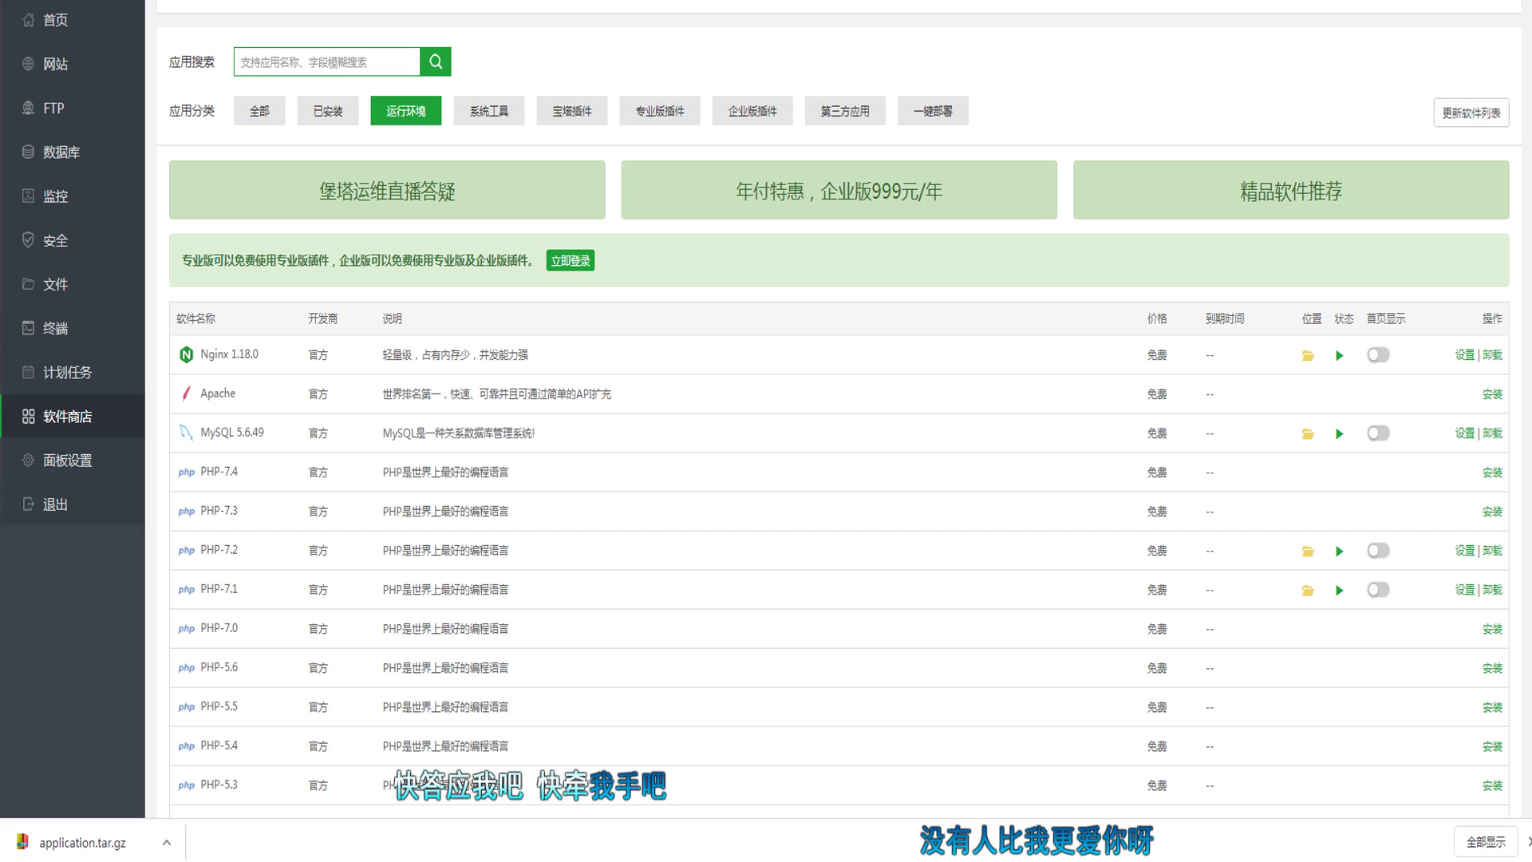
Step: In the file manager, delete blss.com.zip.183911794.upload.tmp
click(98, 71)
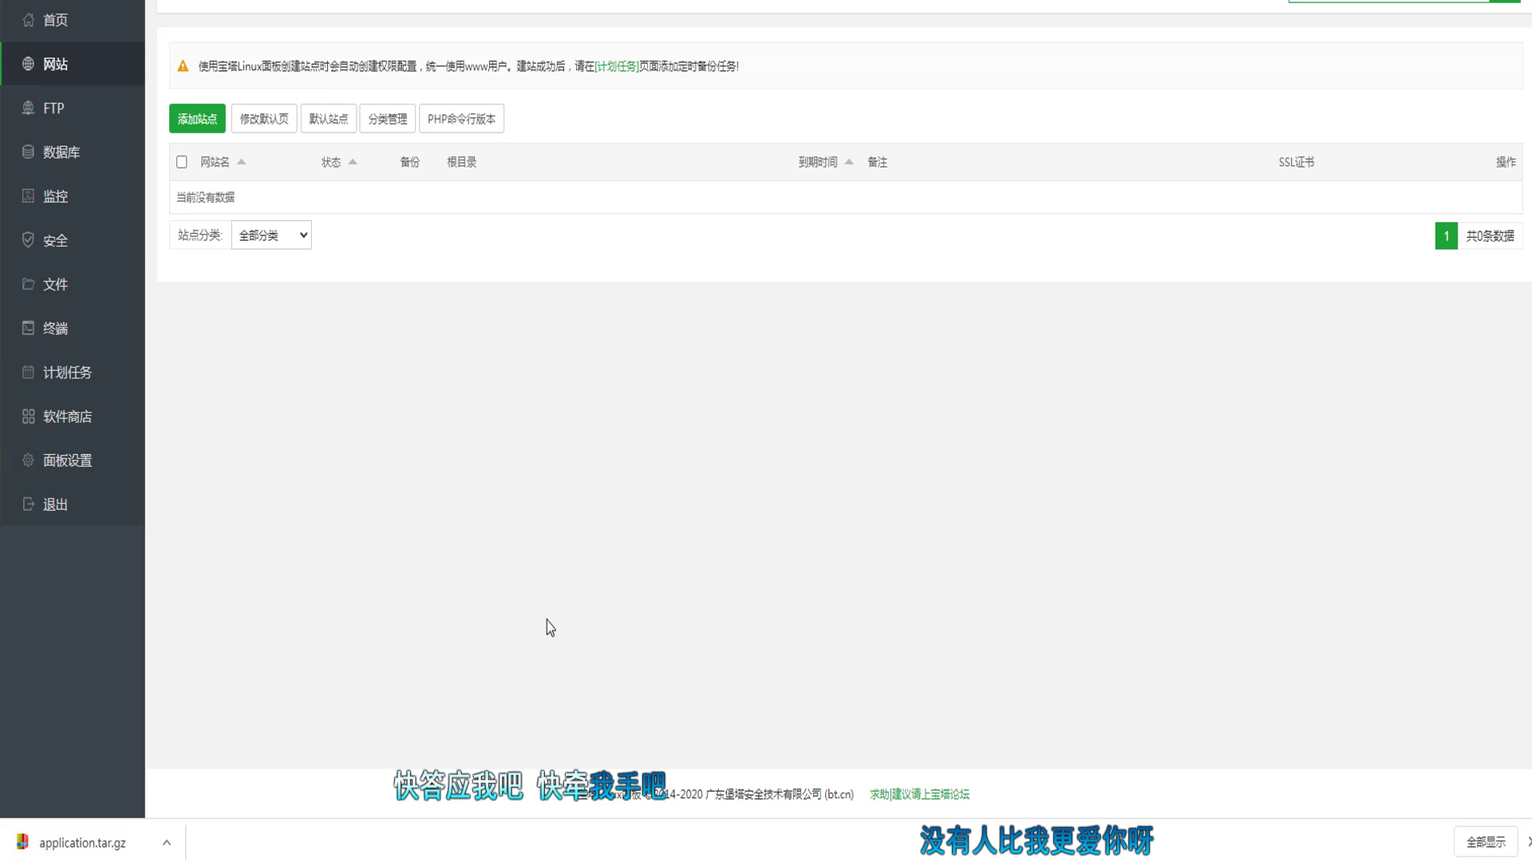
click(95, 456)
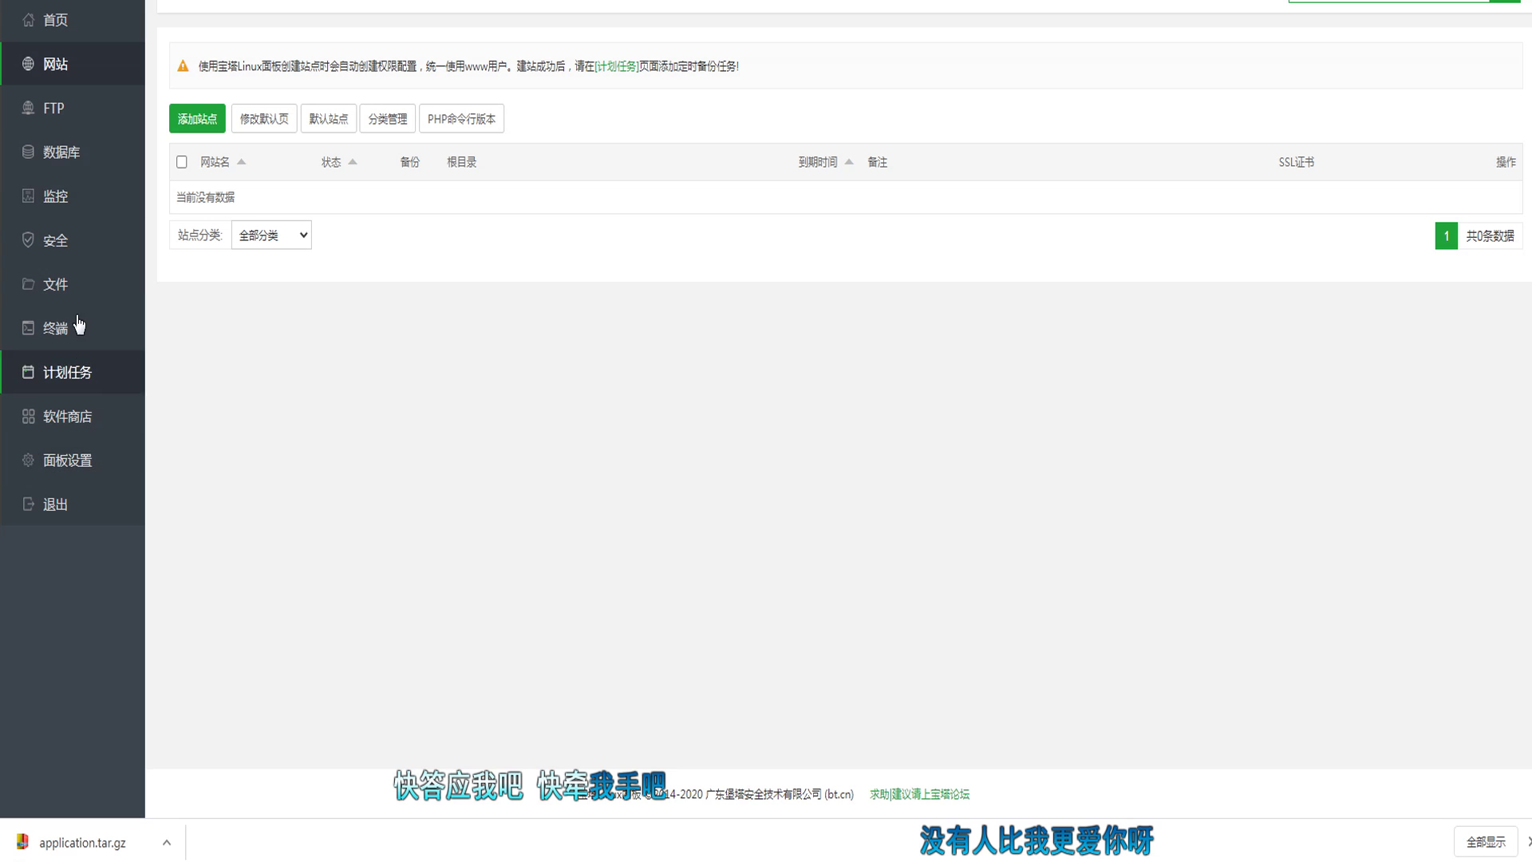
click(89, 286)
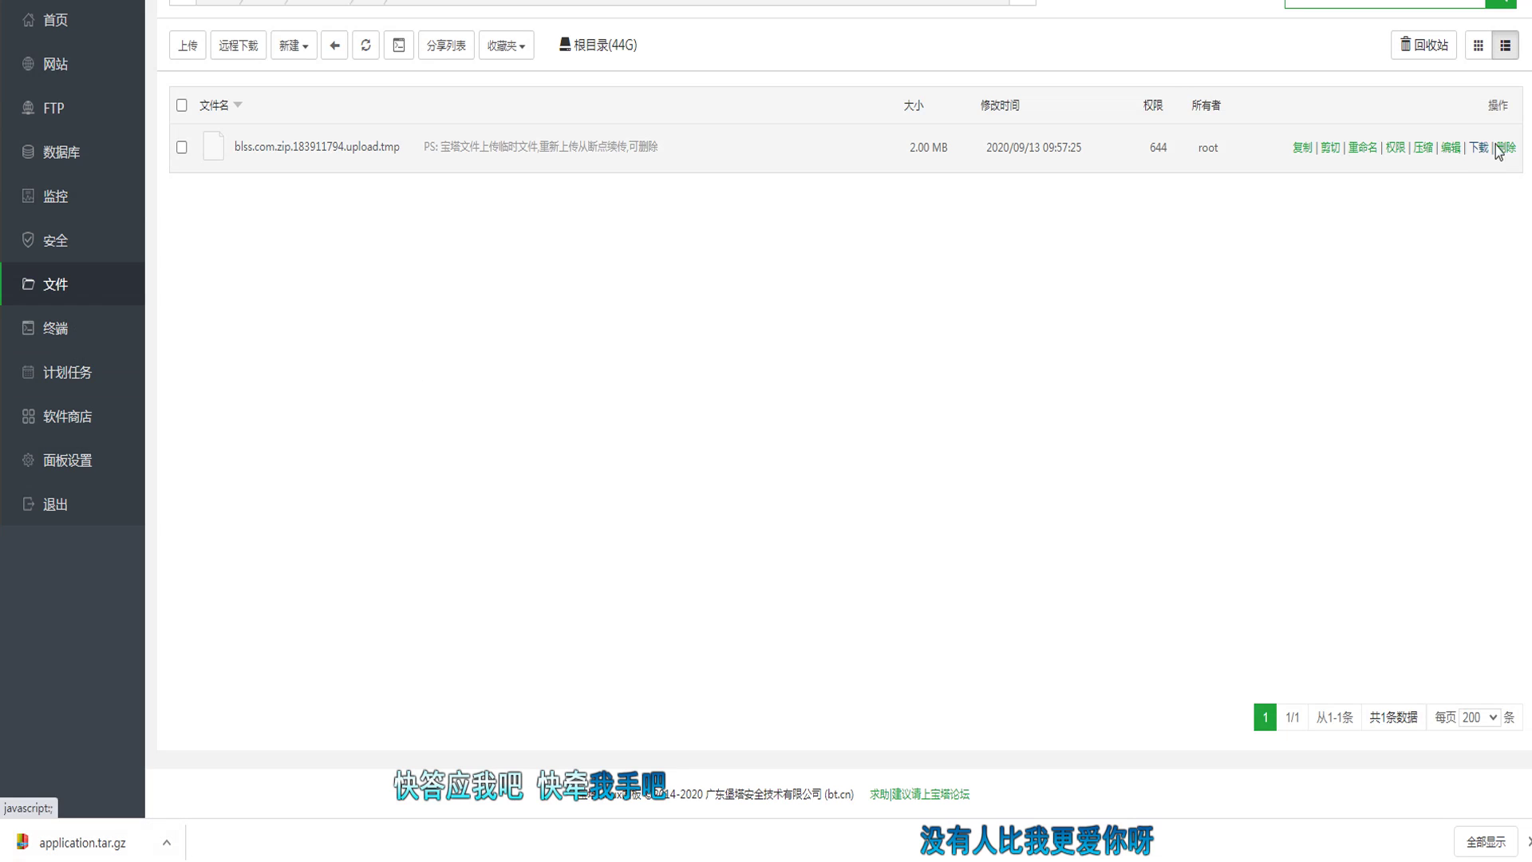
click(1507, 148)
click(882, 447)
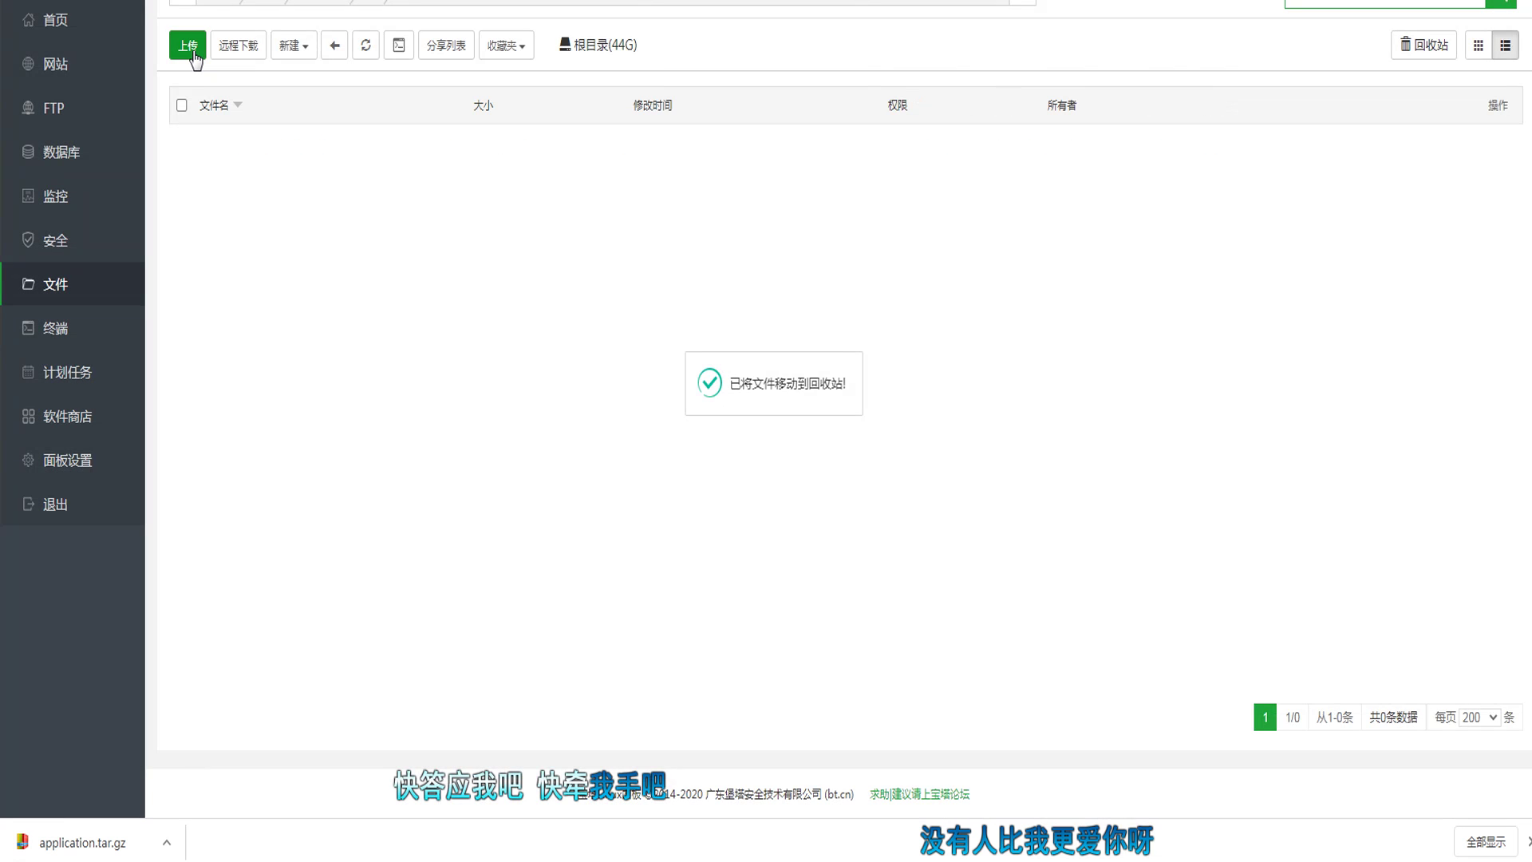
Step: Queue blss.com.zip (175.39 MB) for upload to /www/wwwroot/13 and start the upload
click(192, 52)
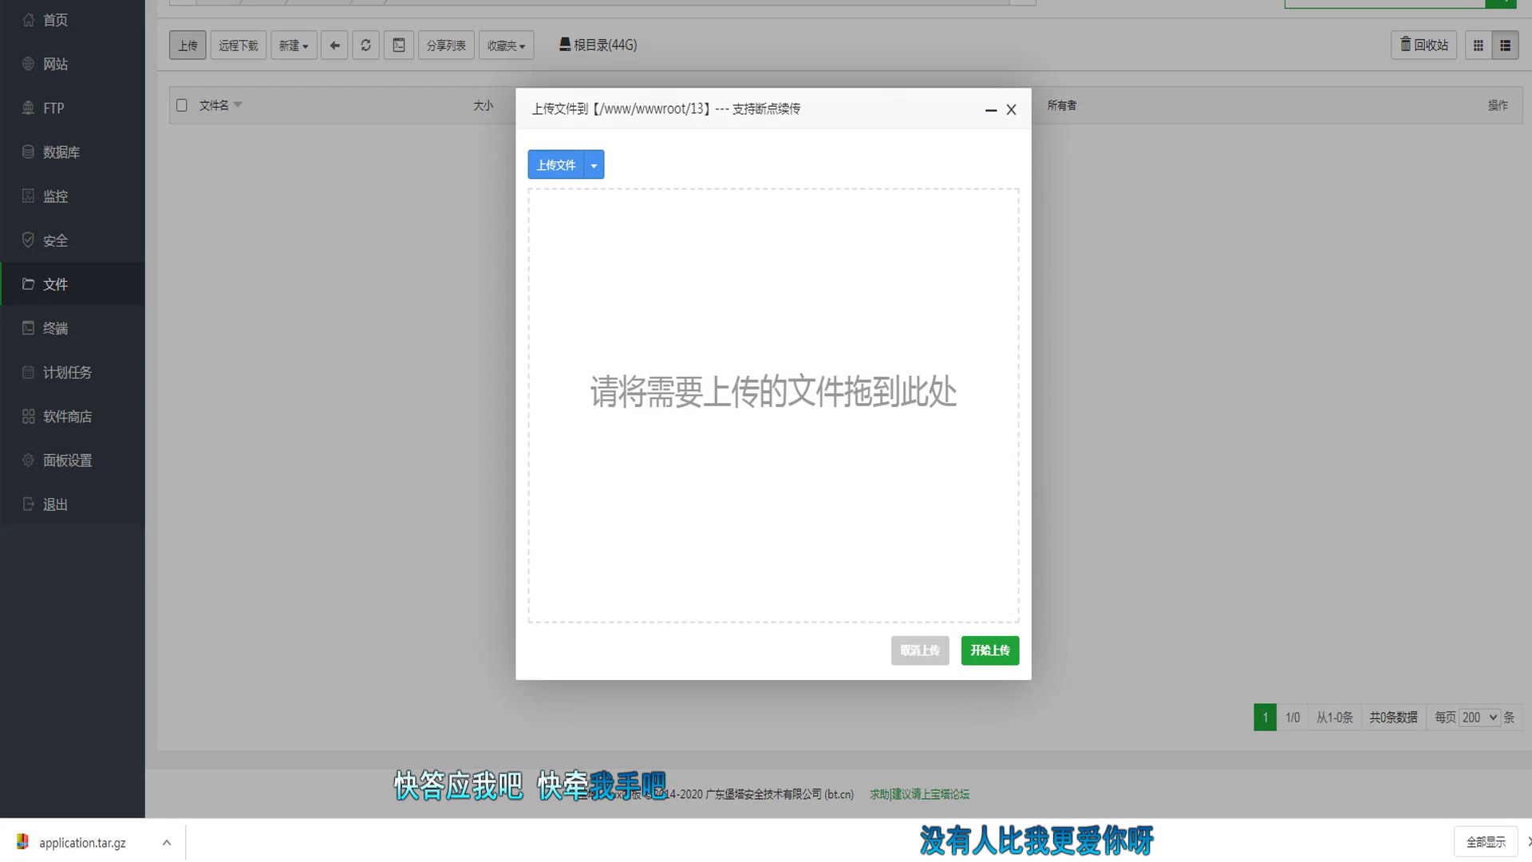
drag(191, 48, 726, 351)
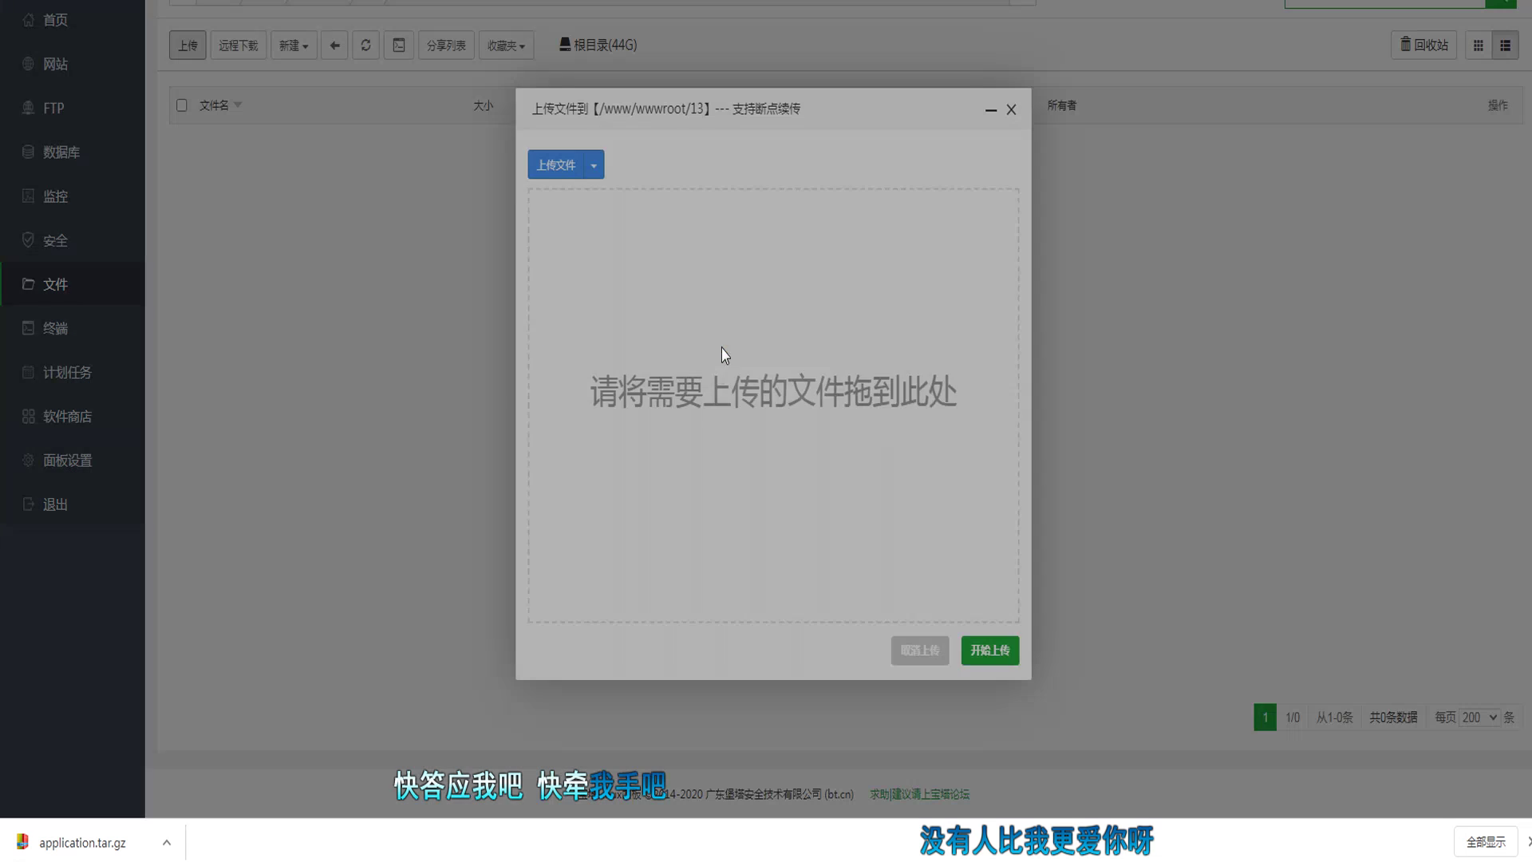
click(991, 649)
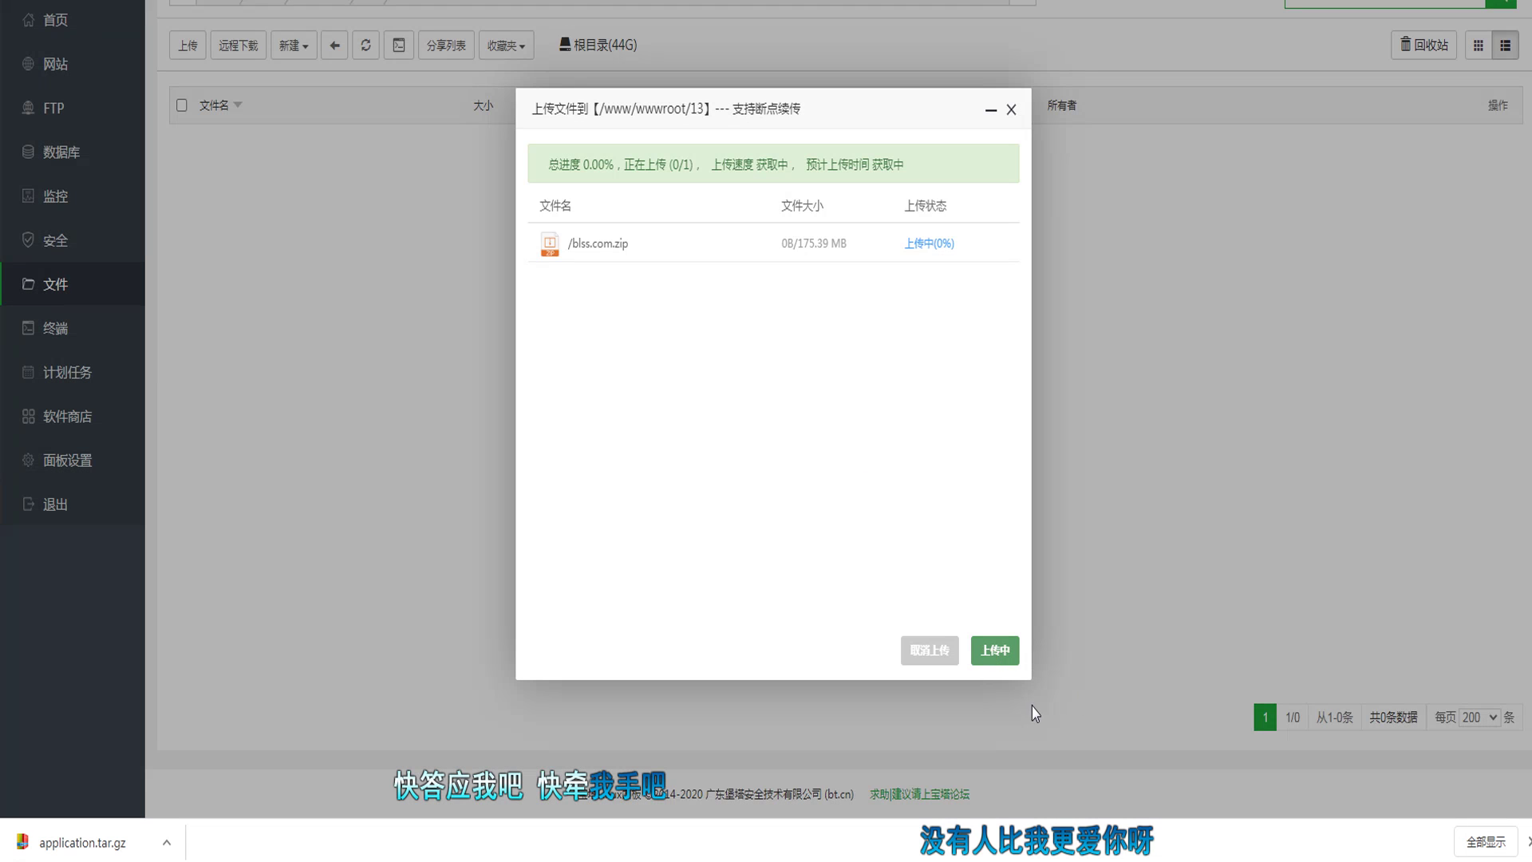
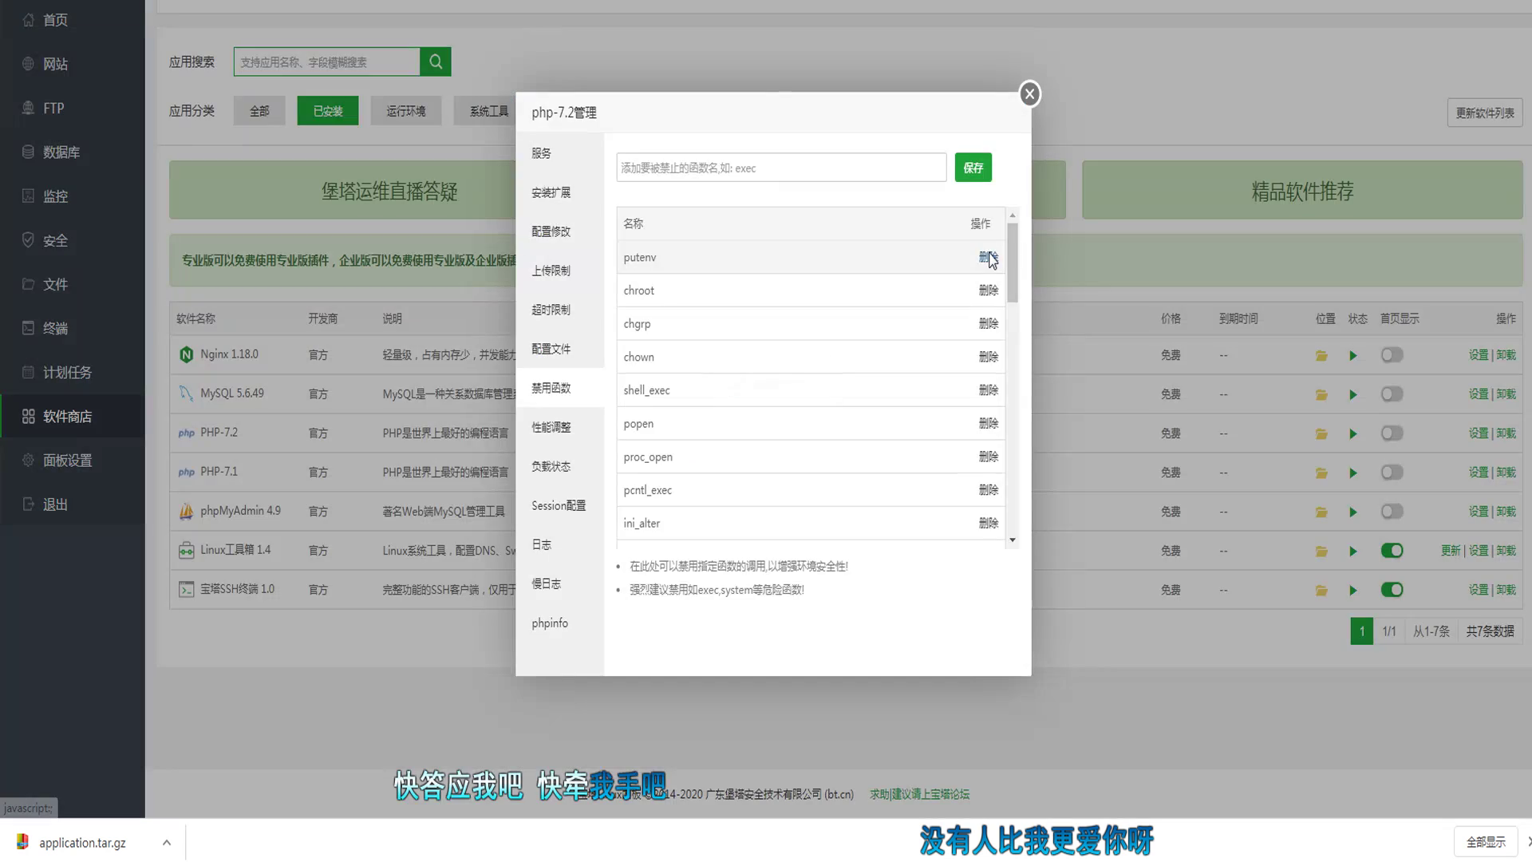
Step: Delete putenv from PHP-7.2's disabled functions list
click(988, 257)
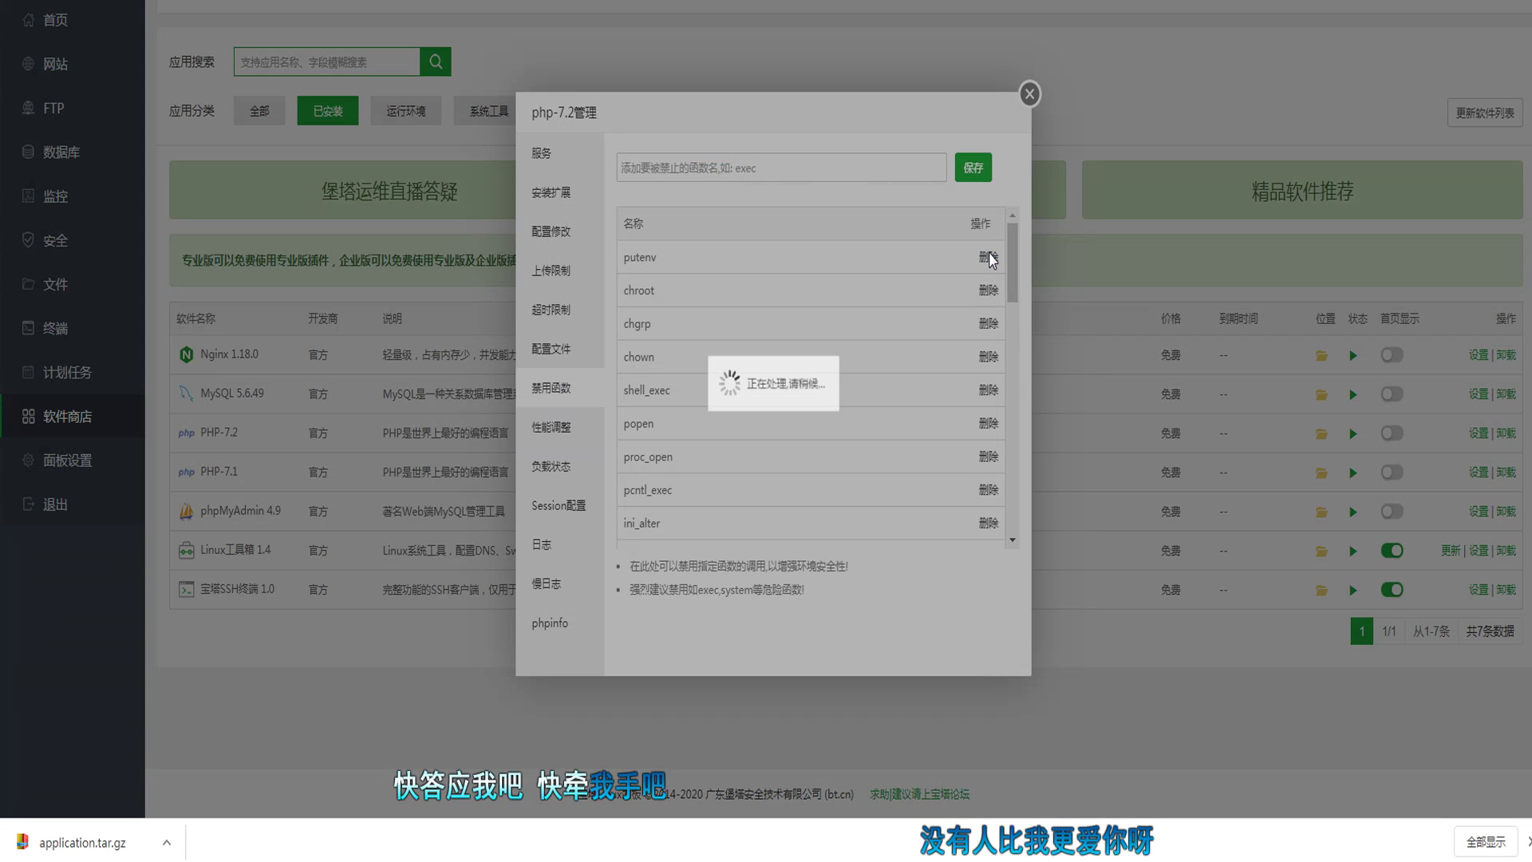
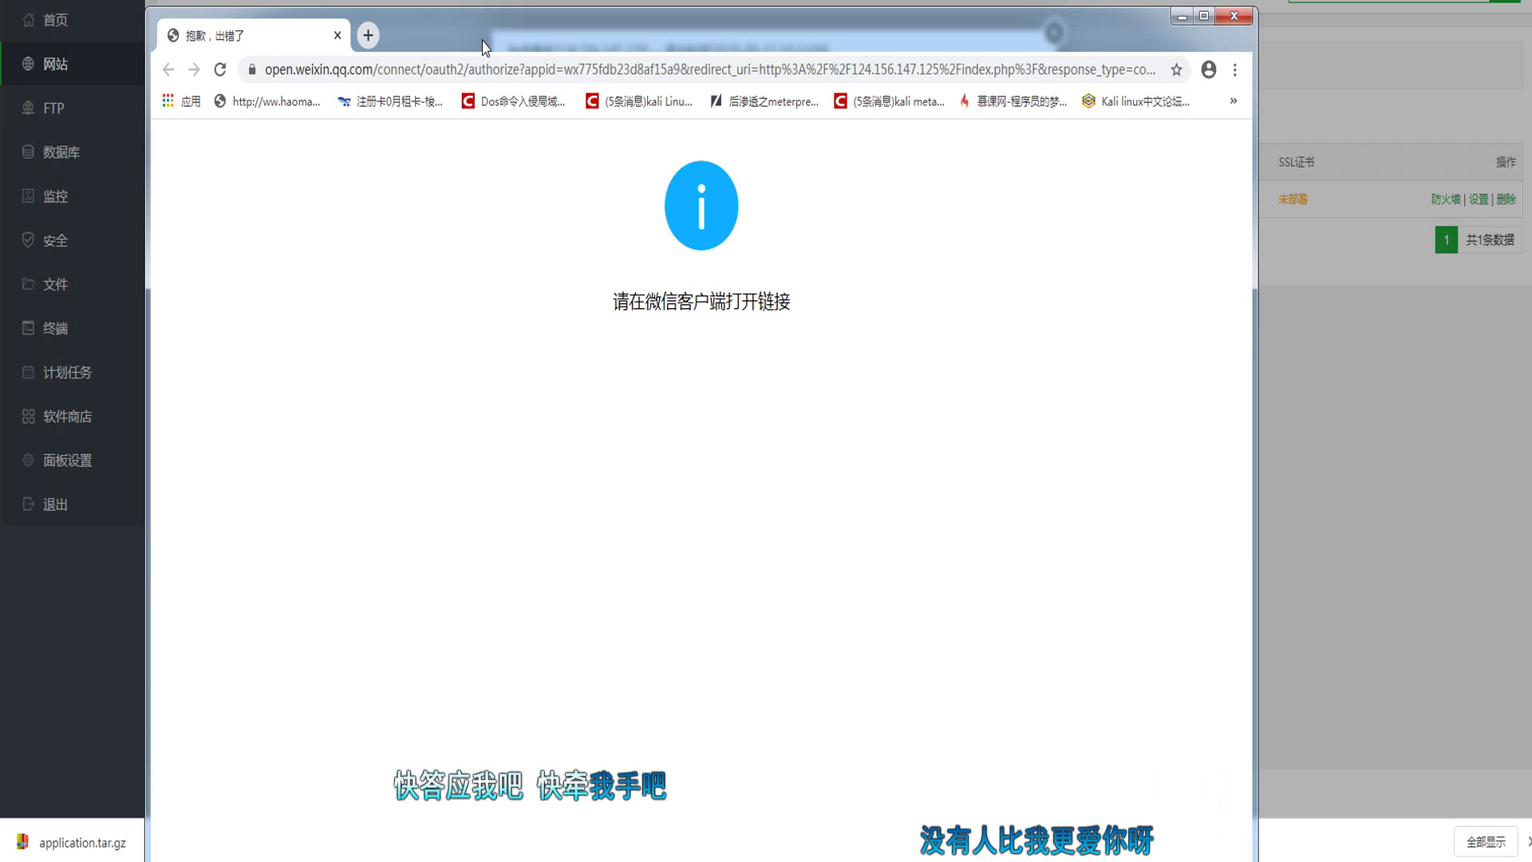
Step: Close the WeChat error page, unread-messages popup and 站点修改 dialog, then open the site root
key(ctrl+w)
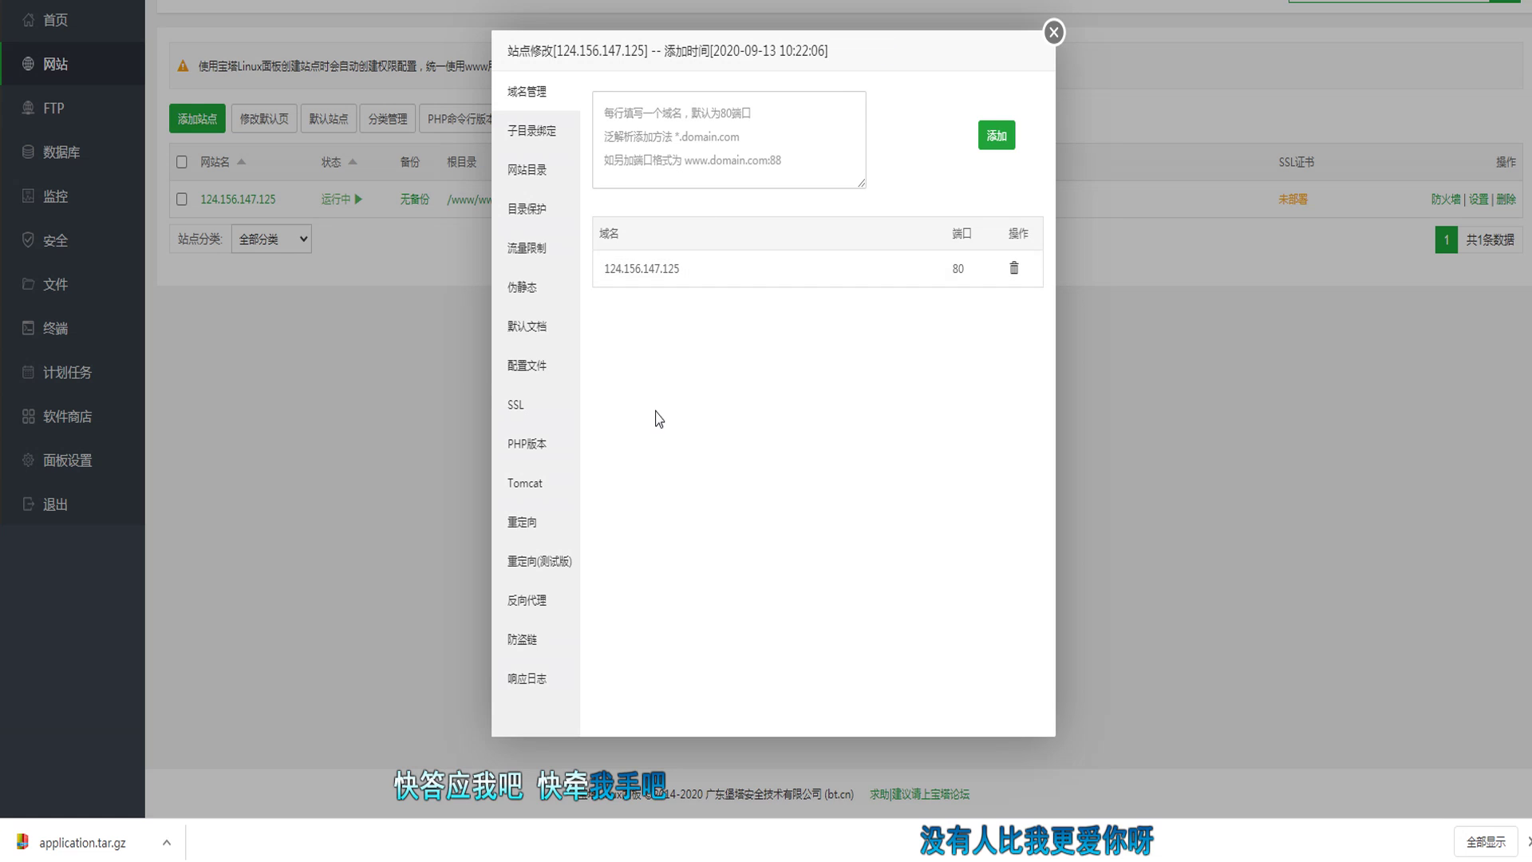
mouse_move(1367, 860)
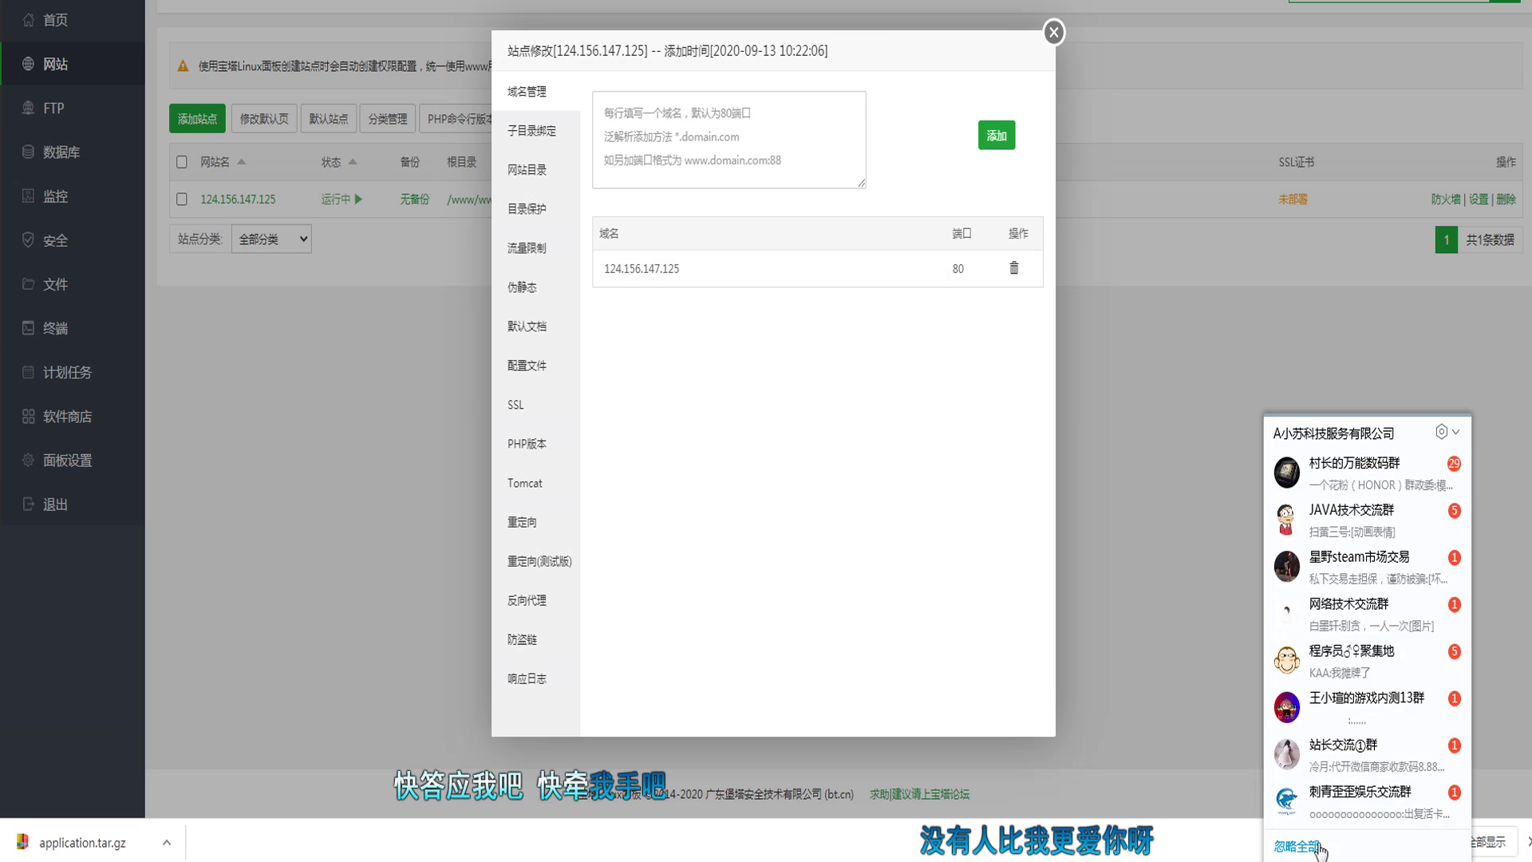
click(1313, 847)
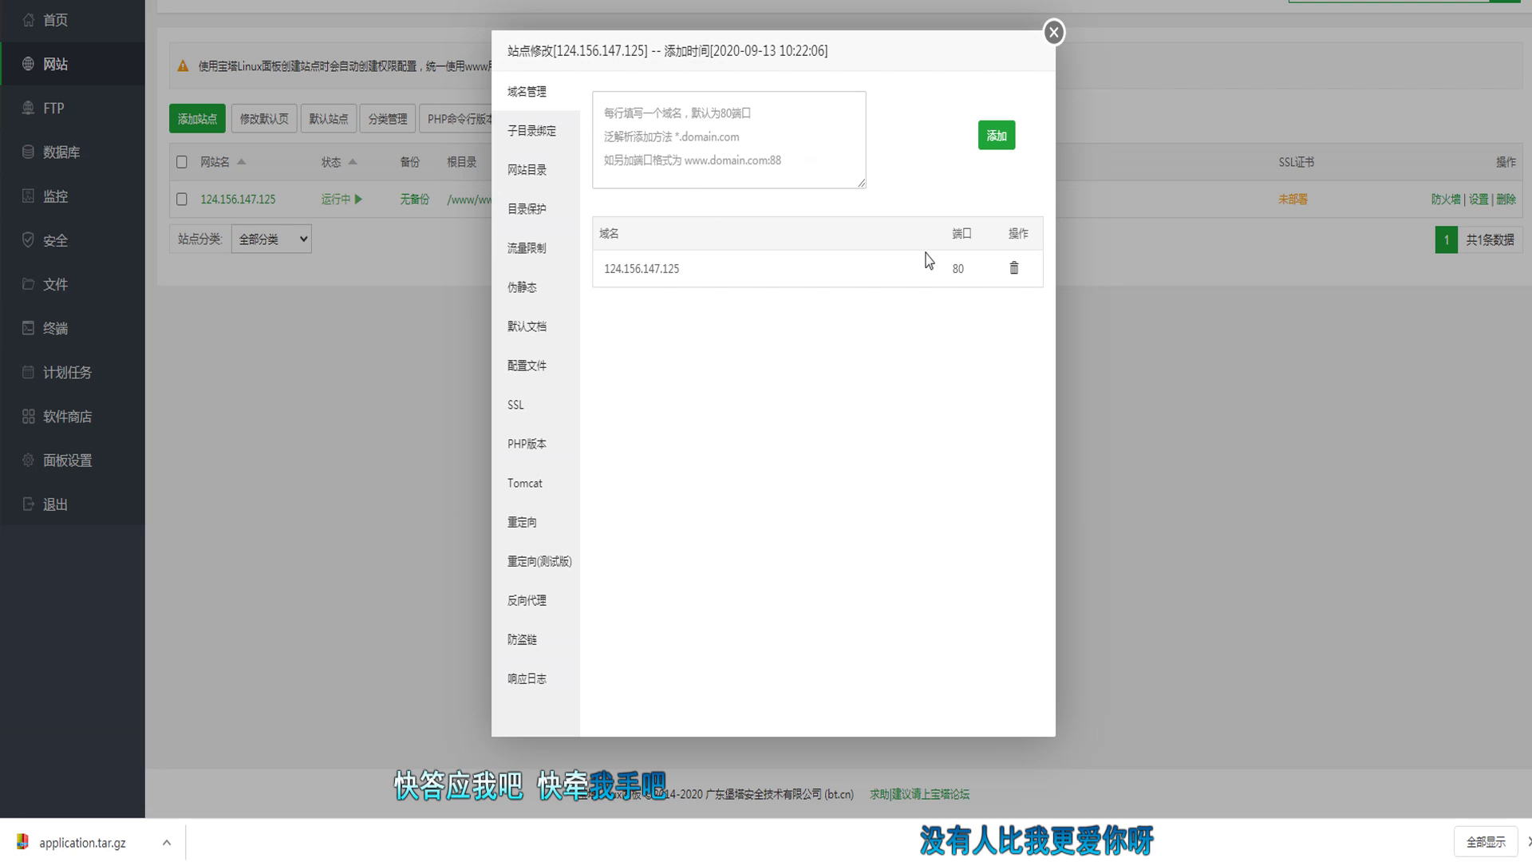
click(1053, 32)
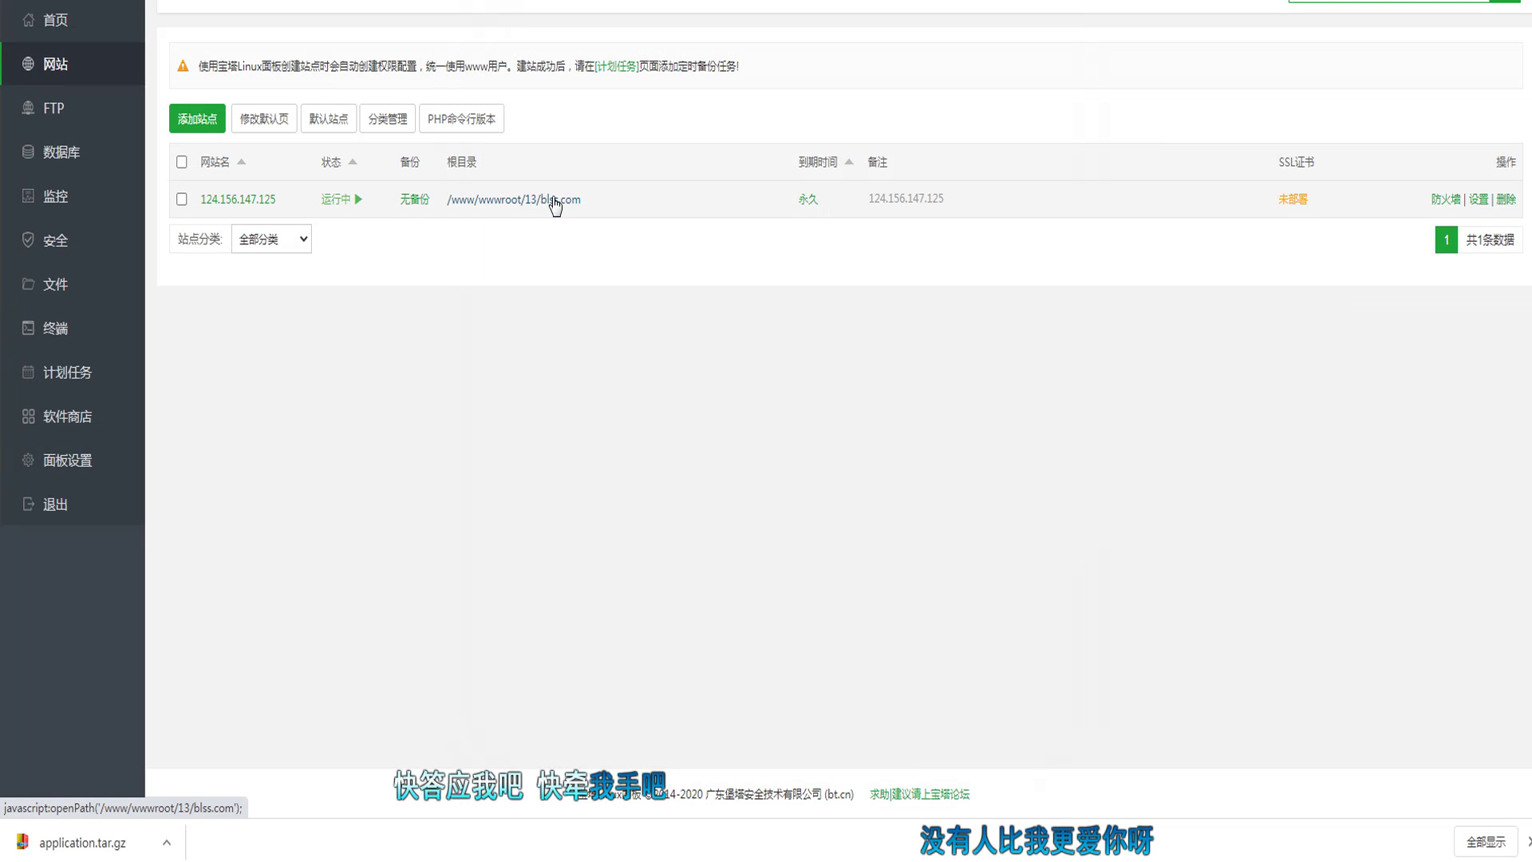
click(559, 200)
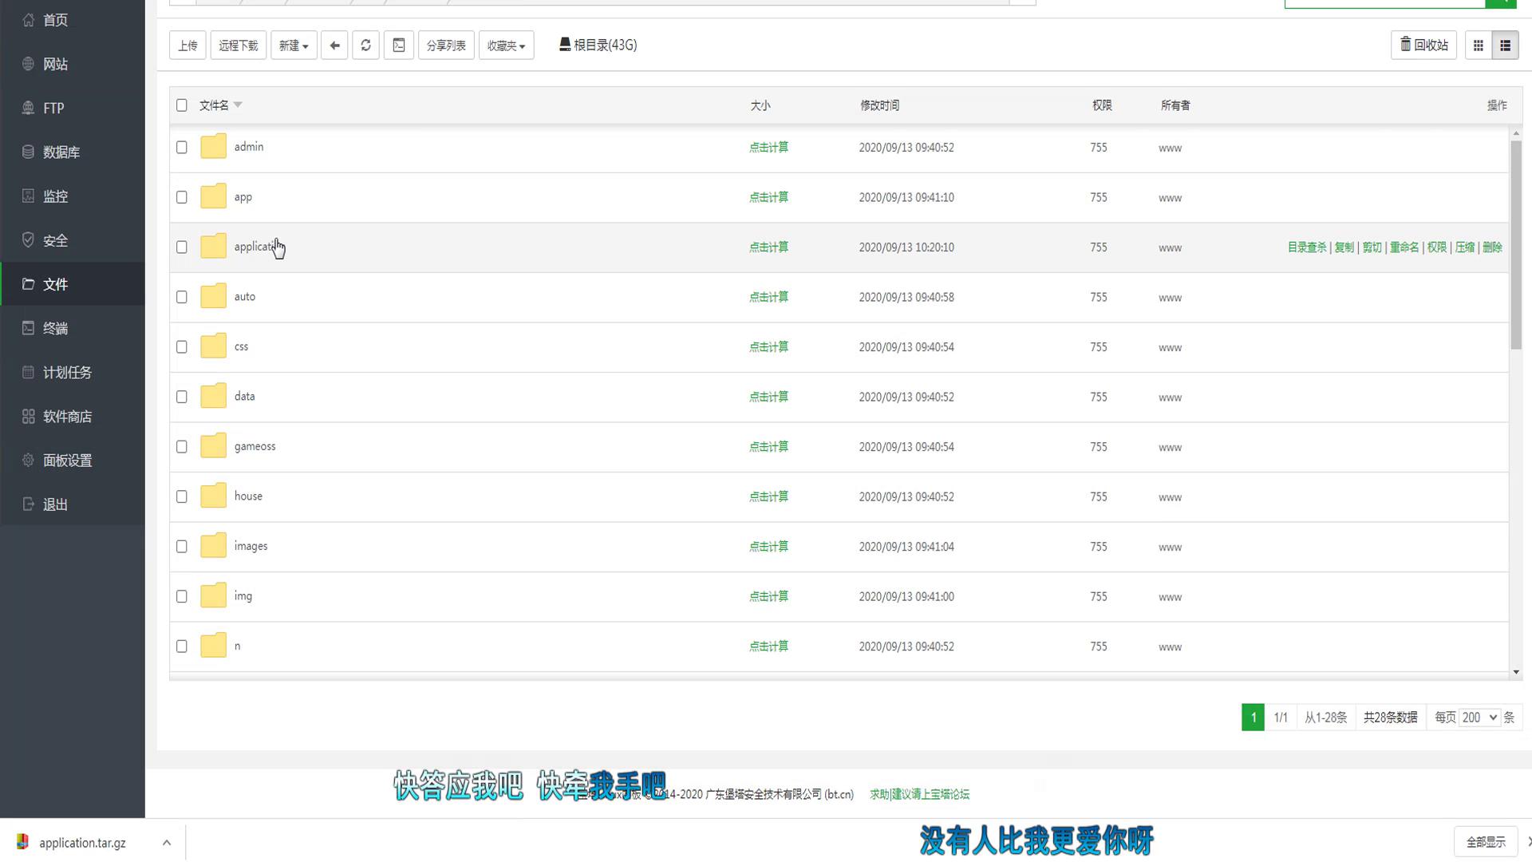
Step: Browse application > Common > Controller and open HomebaseController.class.php in the online editor
click(274, 247)
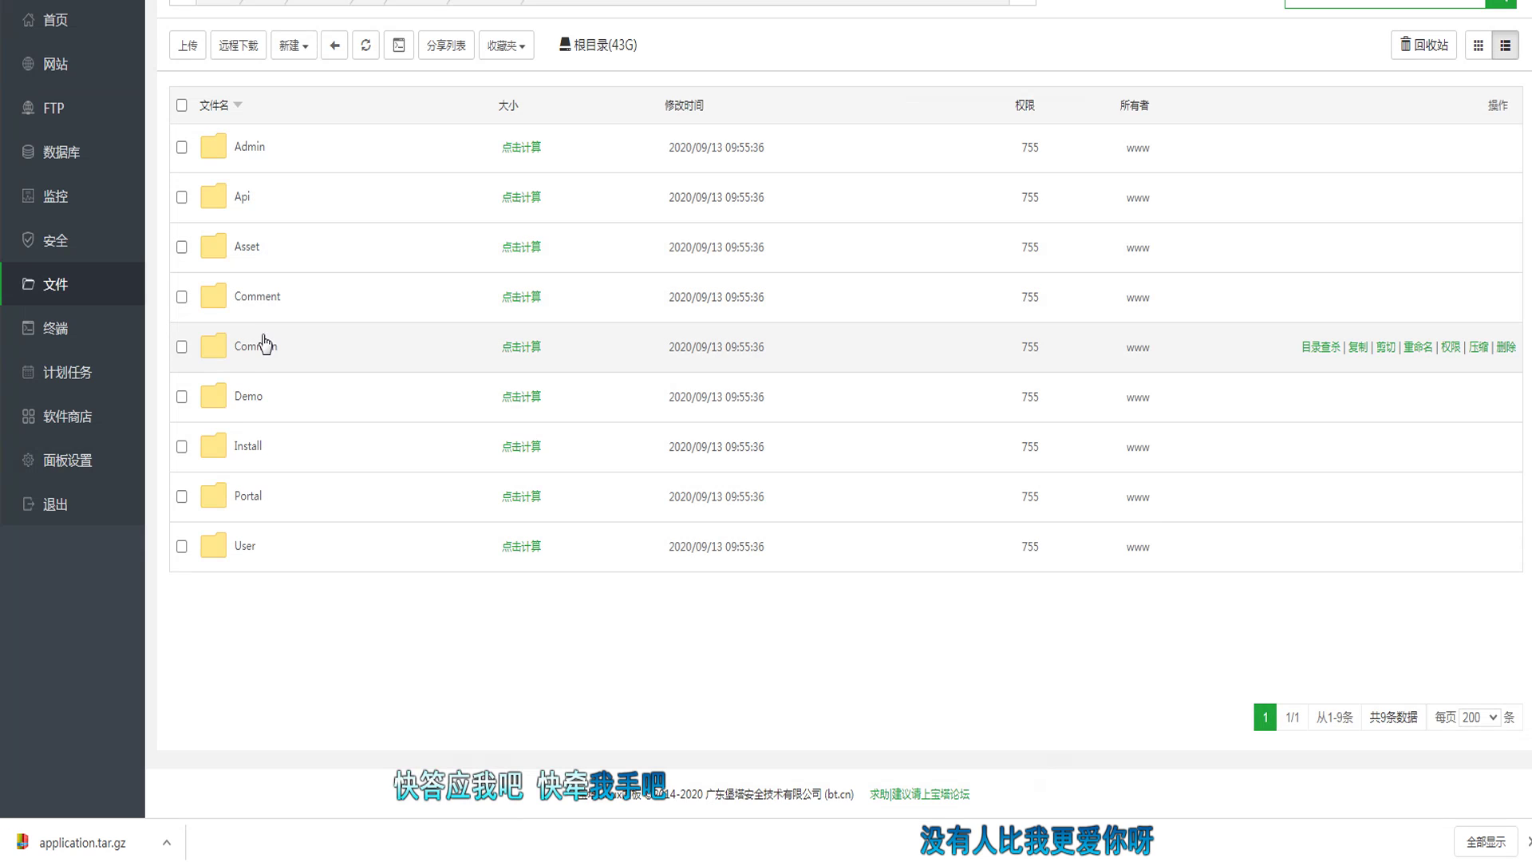
click(249, 358)
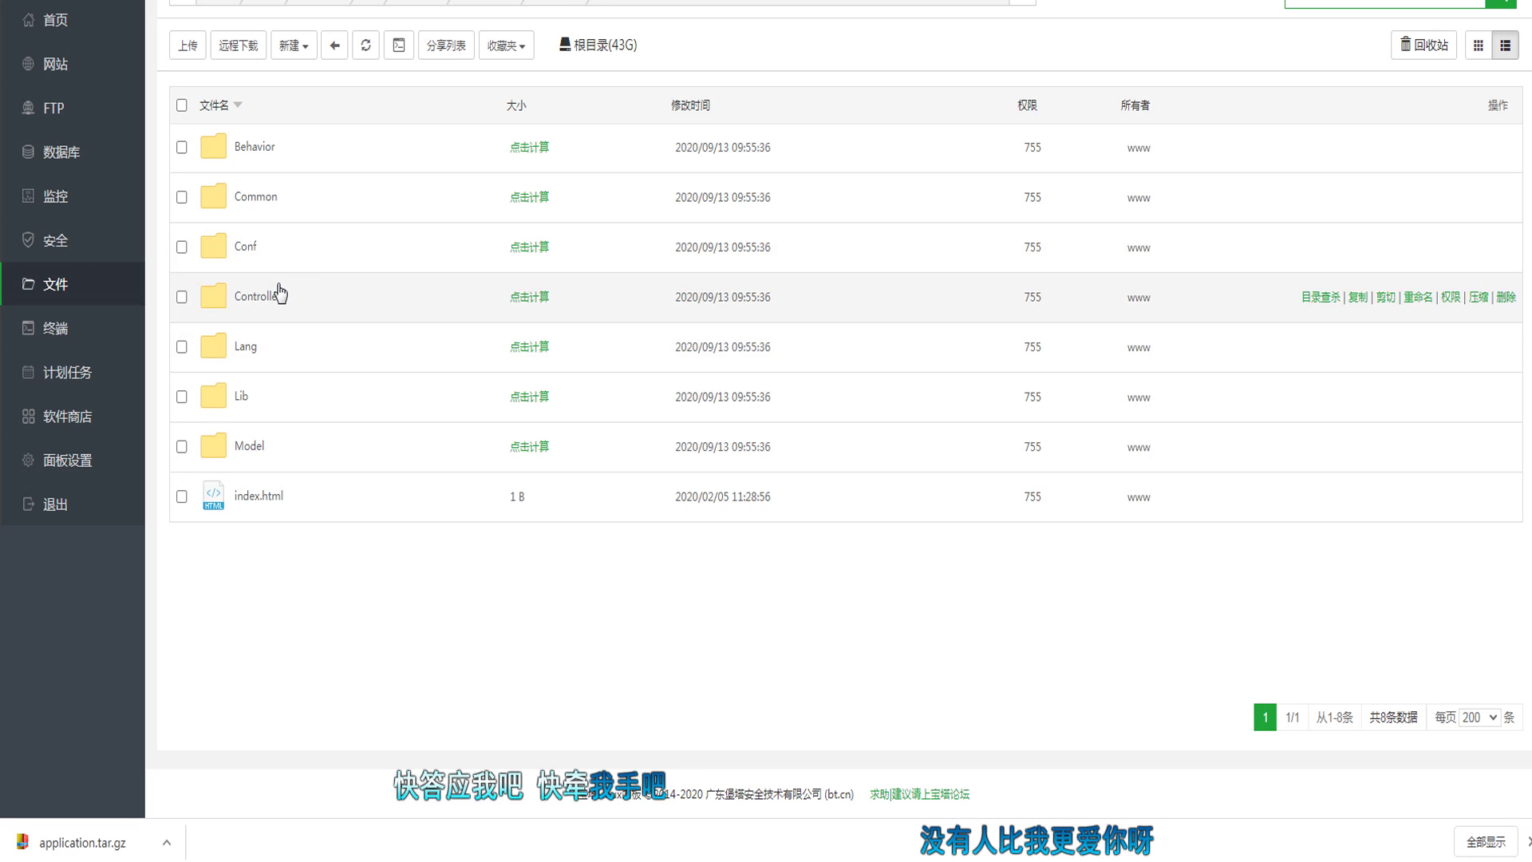
click(266, 297)
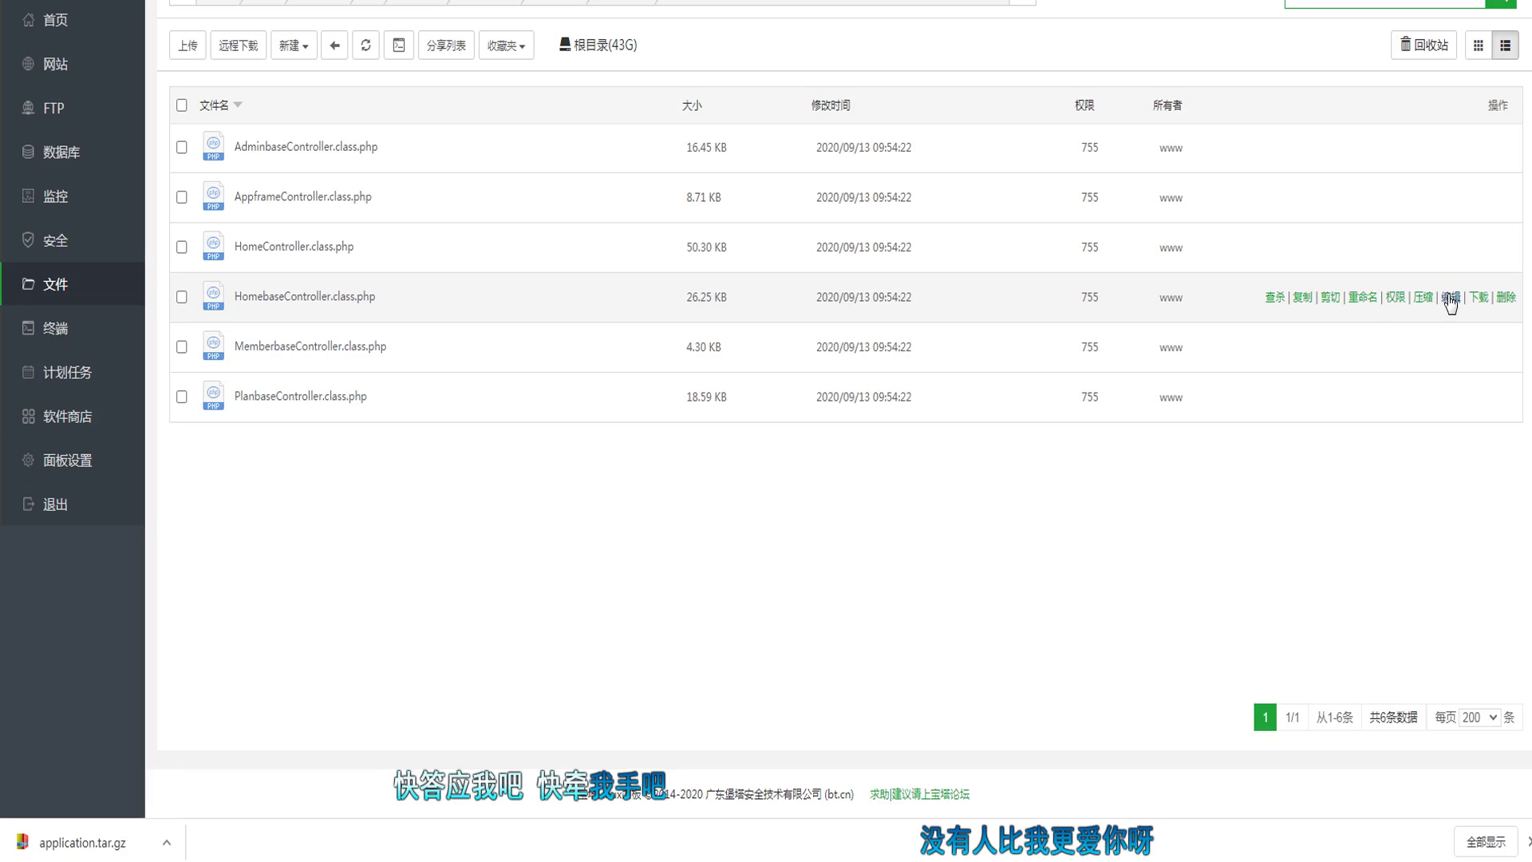
click(1451, 298)
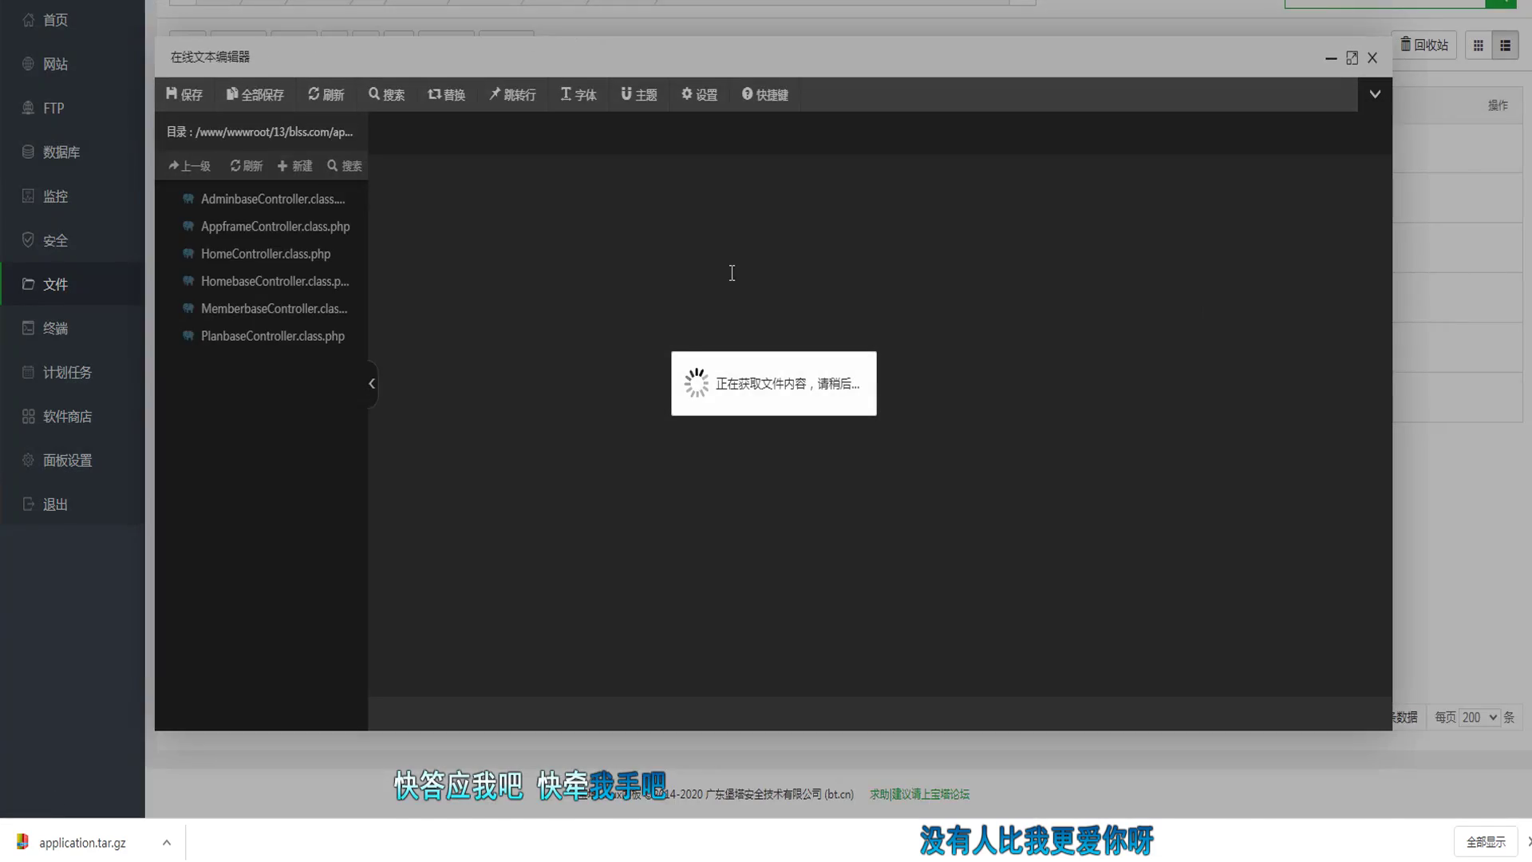
Step: After glancing at HomeController.class.php, select the WeChat code redirect URL on line 98 of HomebaseController.class.php
scroll(741, 275, down, 15)
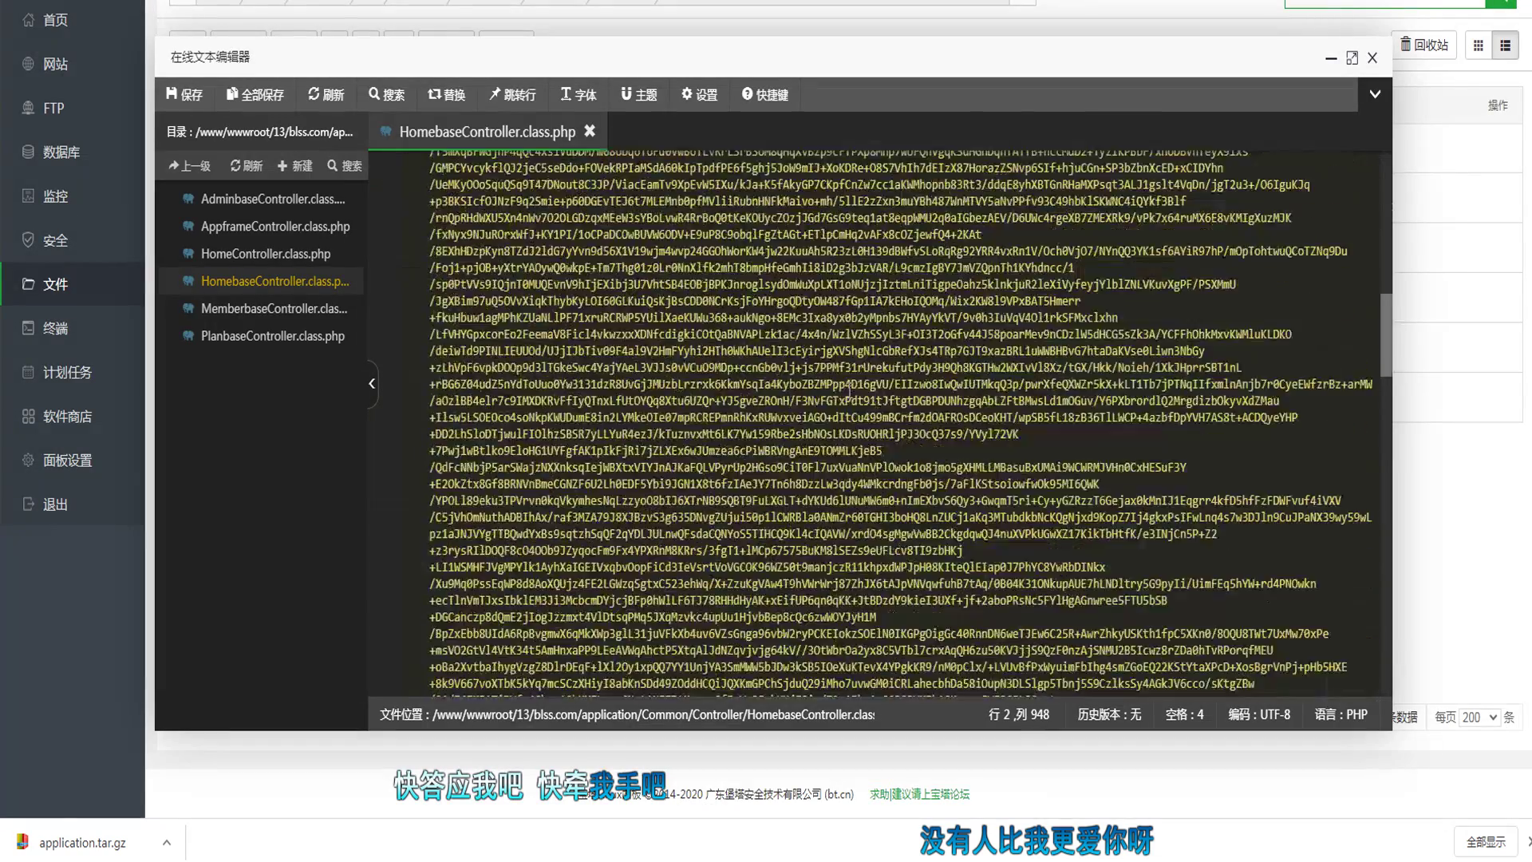
scroll(856, 381, up, 15)
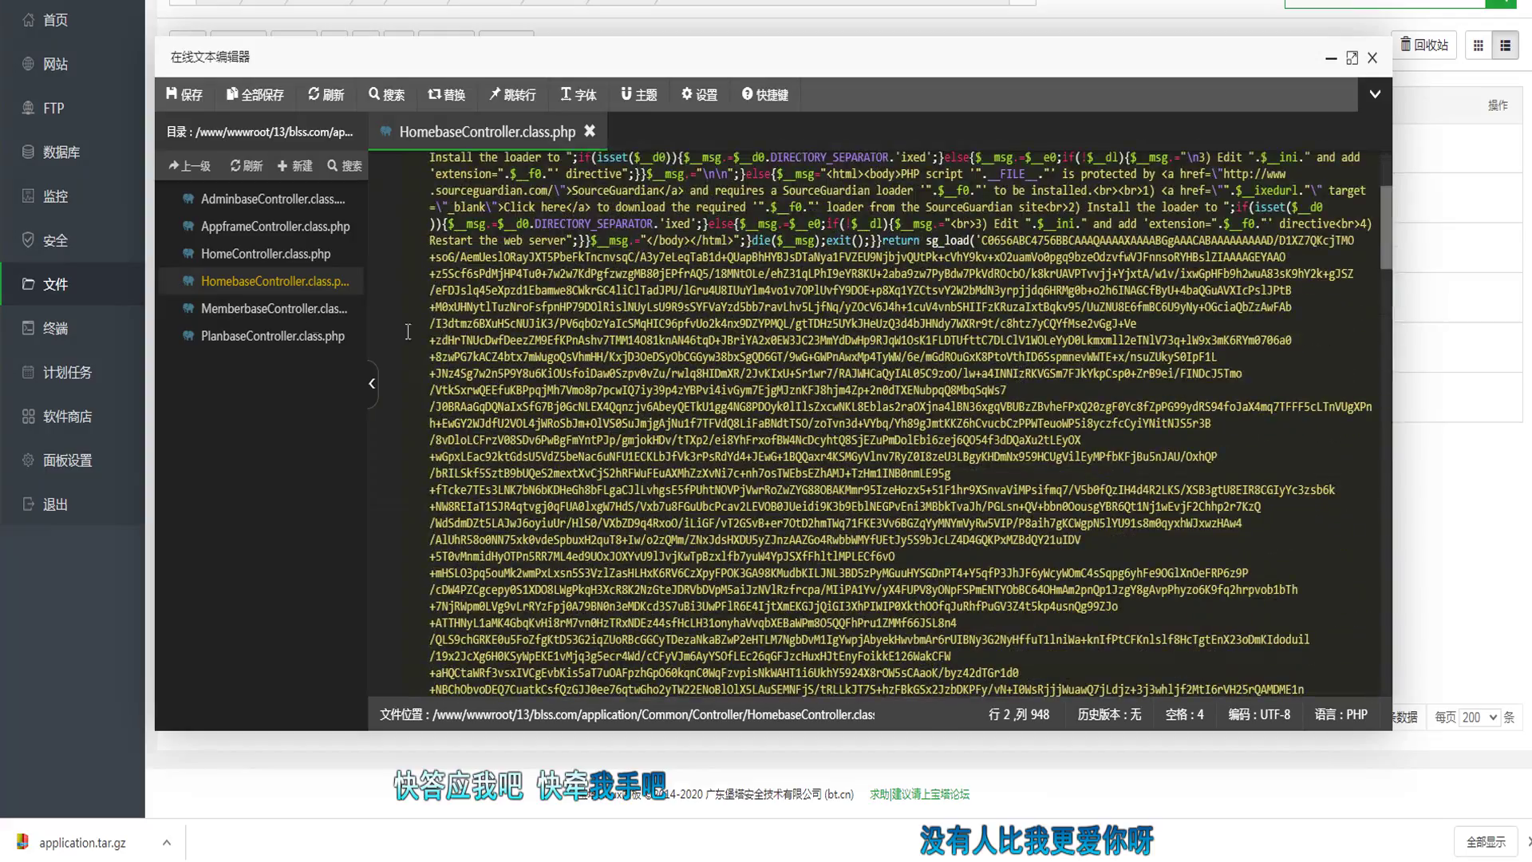
click(298, 265)
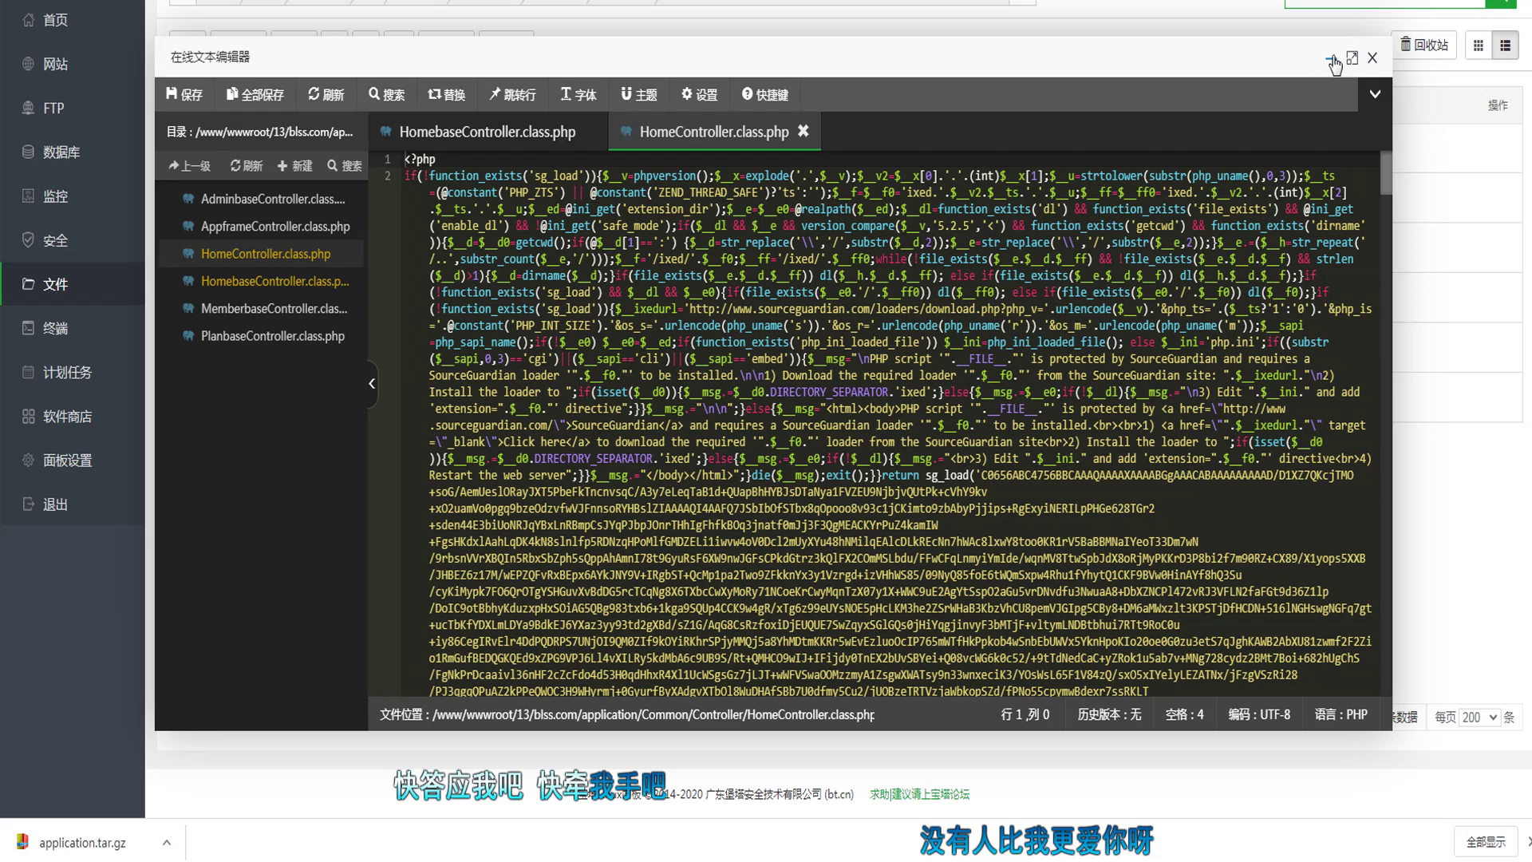
click(1330, 57)
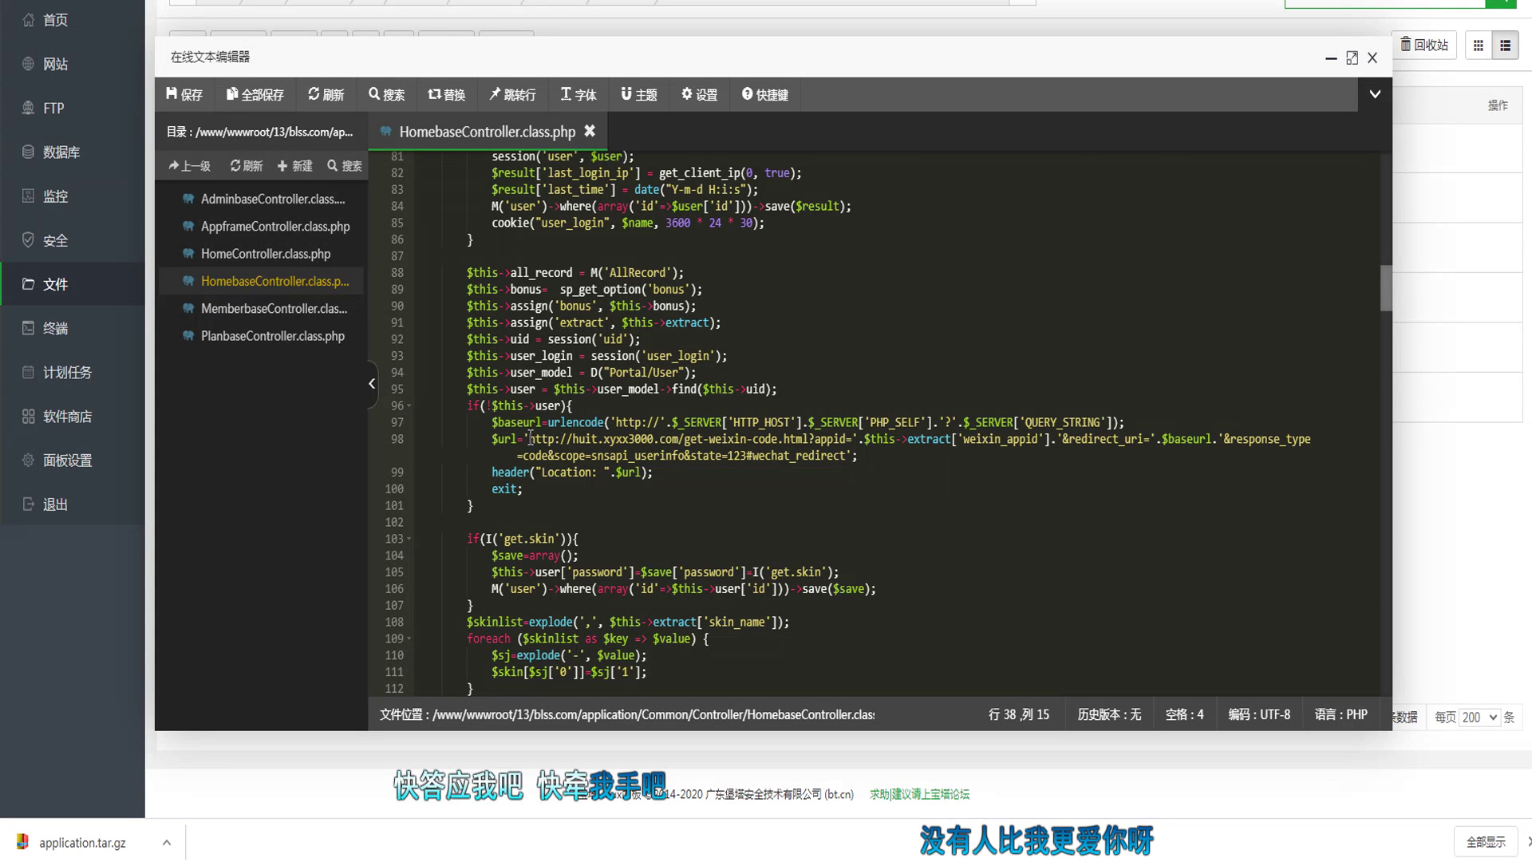
drag(530, 438, 852, 439)
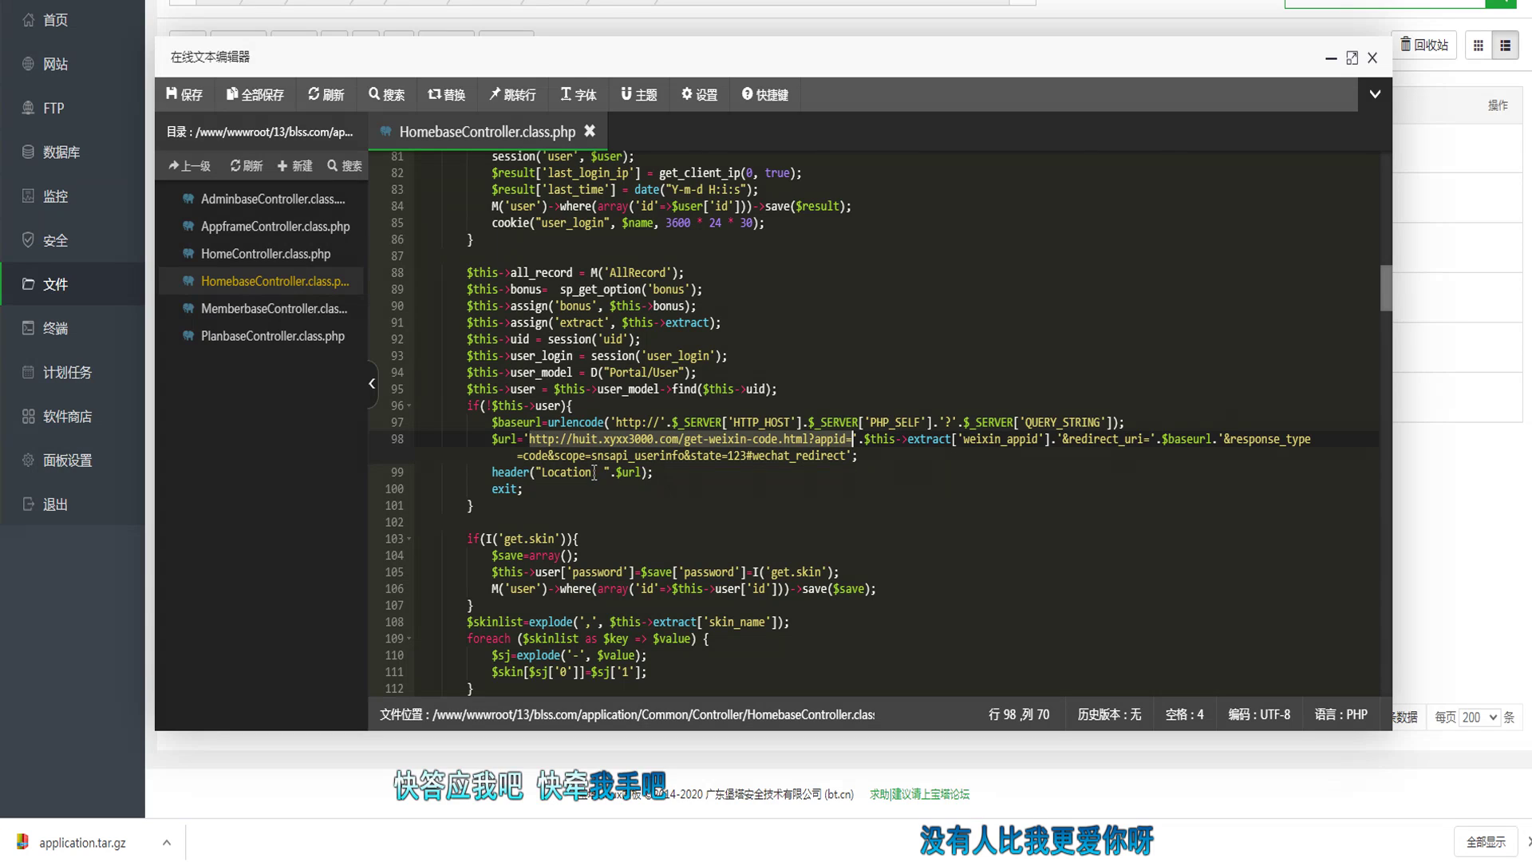
Step: Scroll back up HomebaseController.class.php and select the commented-out WeChat code URL on line 37
scroll(714, 469, down, 10)
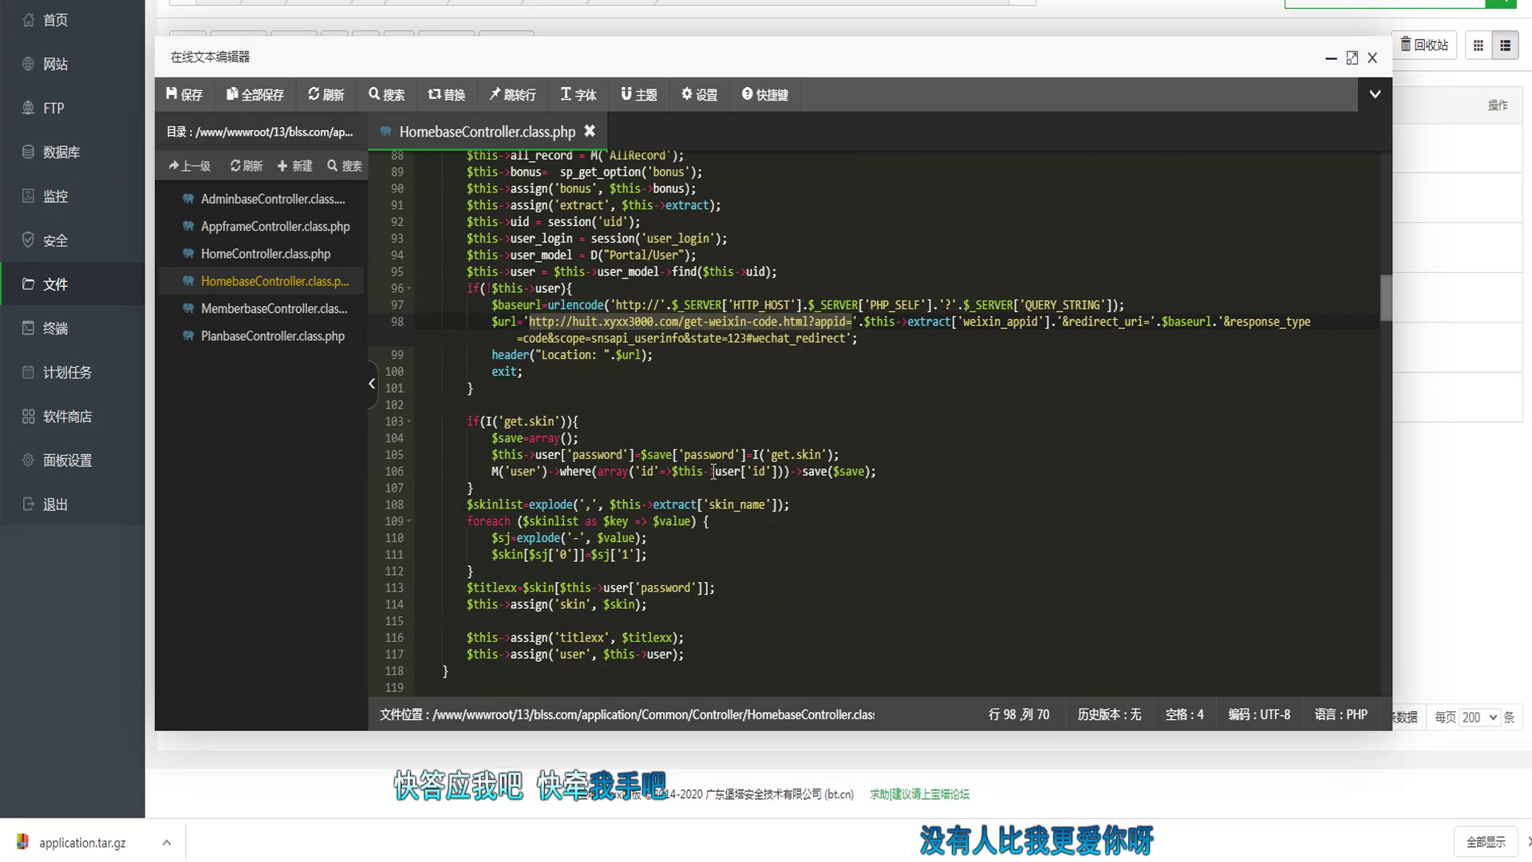
scroll(712, 476, down, 20)
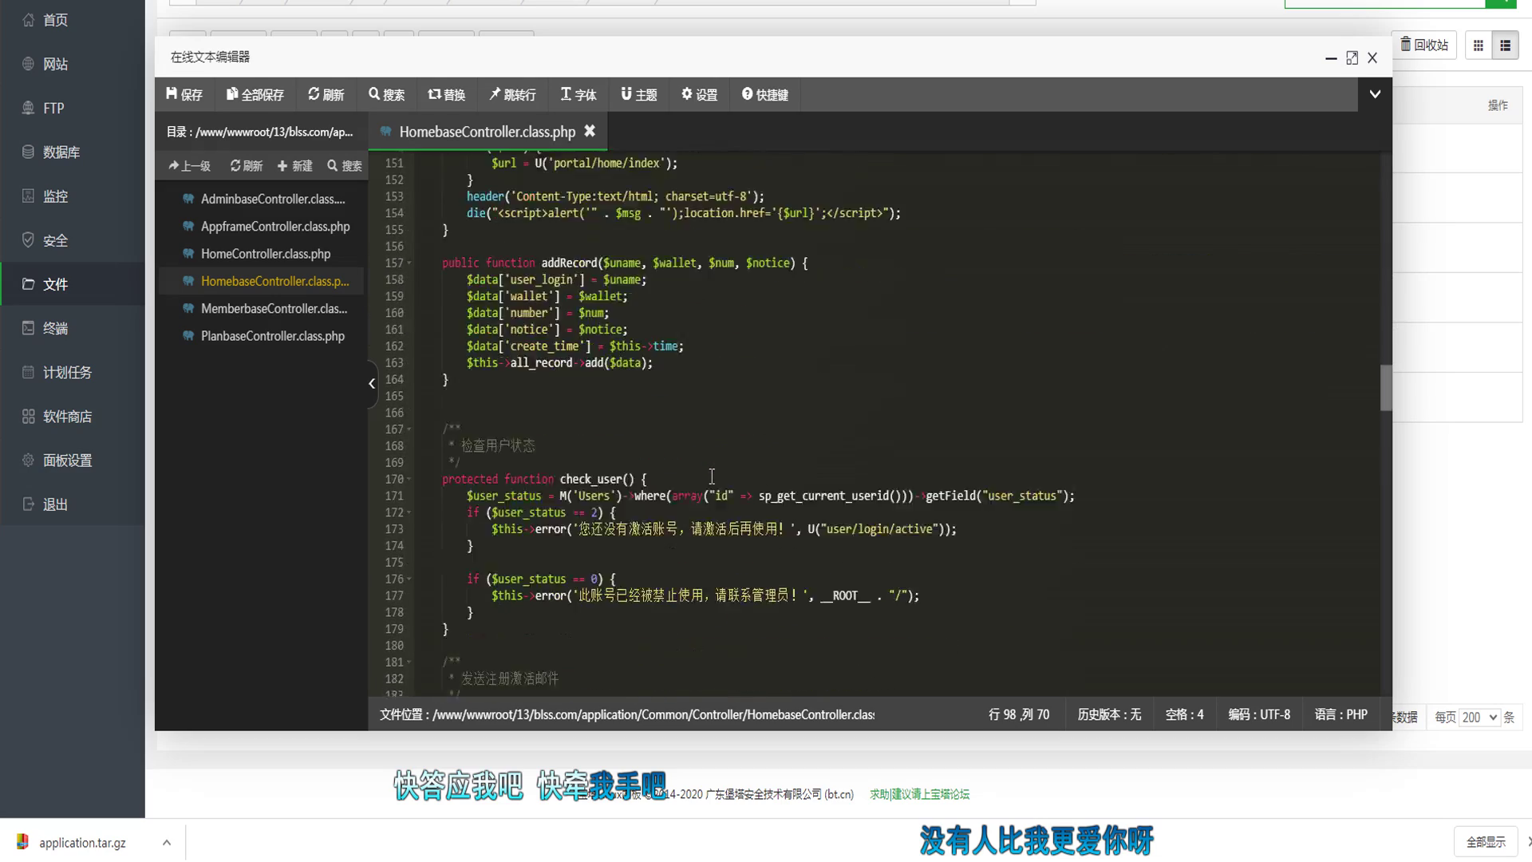
scroll(710, 476, down, 20)
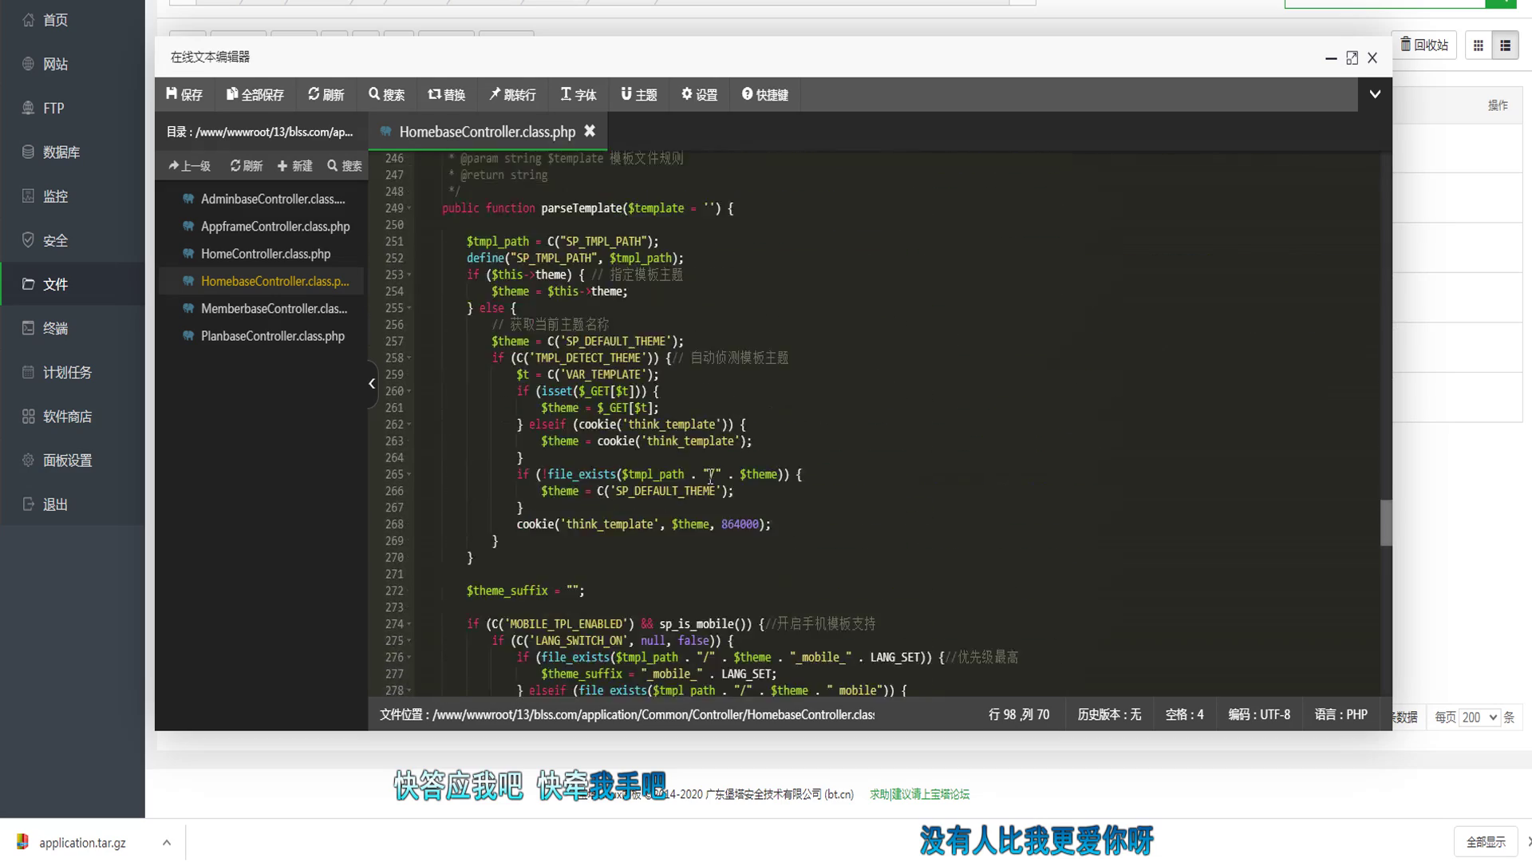
scroll(708, 481, down, 7)
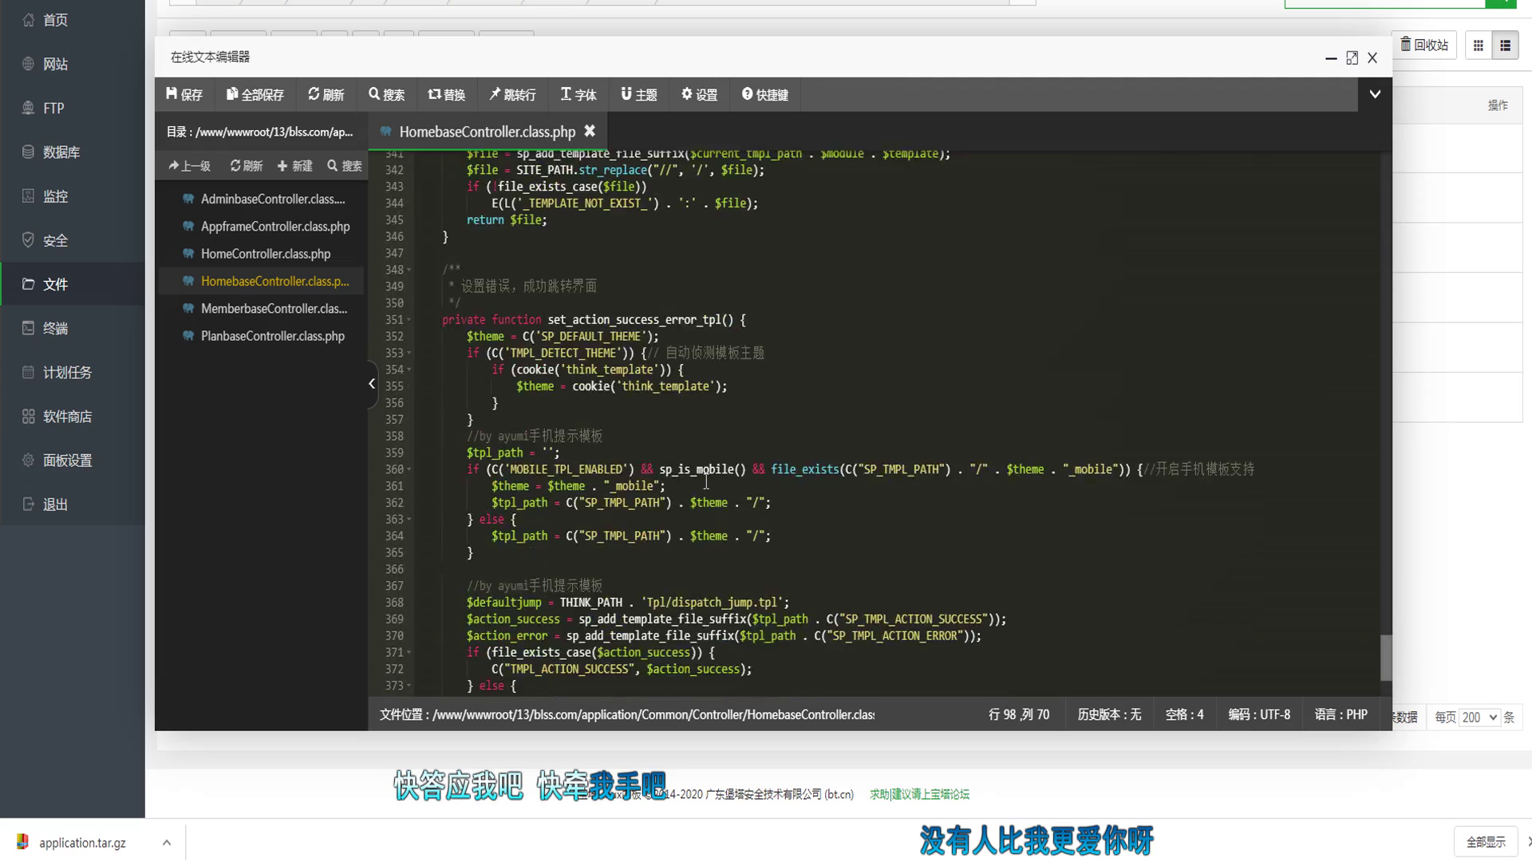
scroll(1296, 555, up, 12)
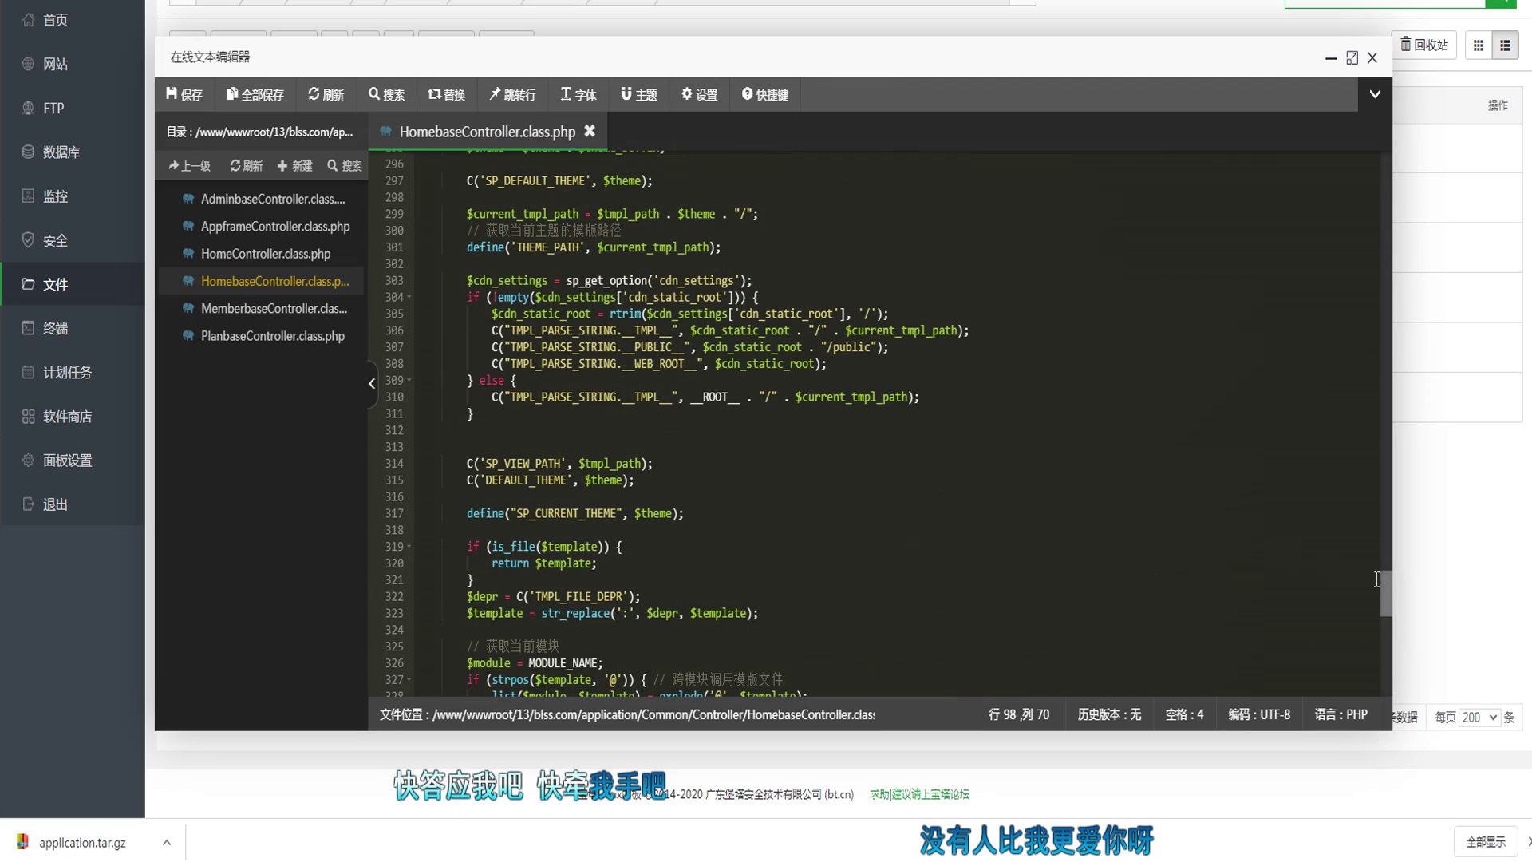
drag(1385, 592, 1364, 289)
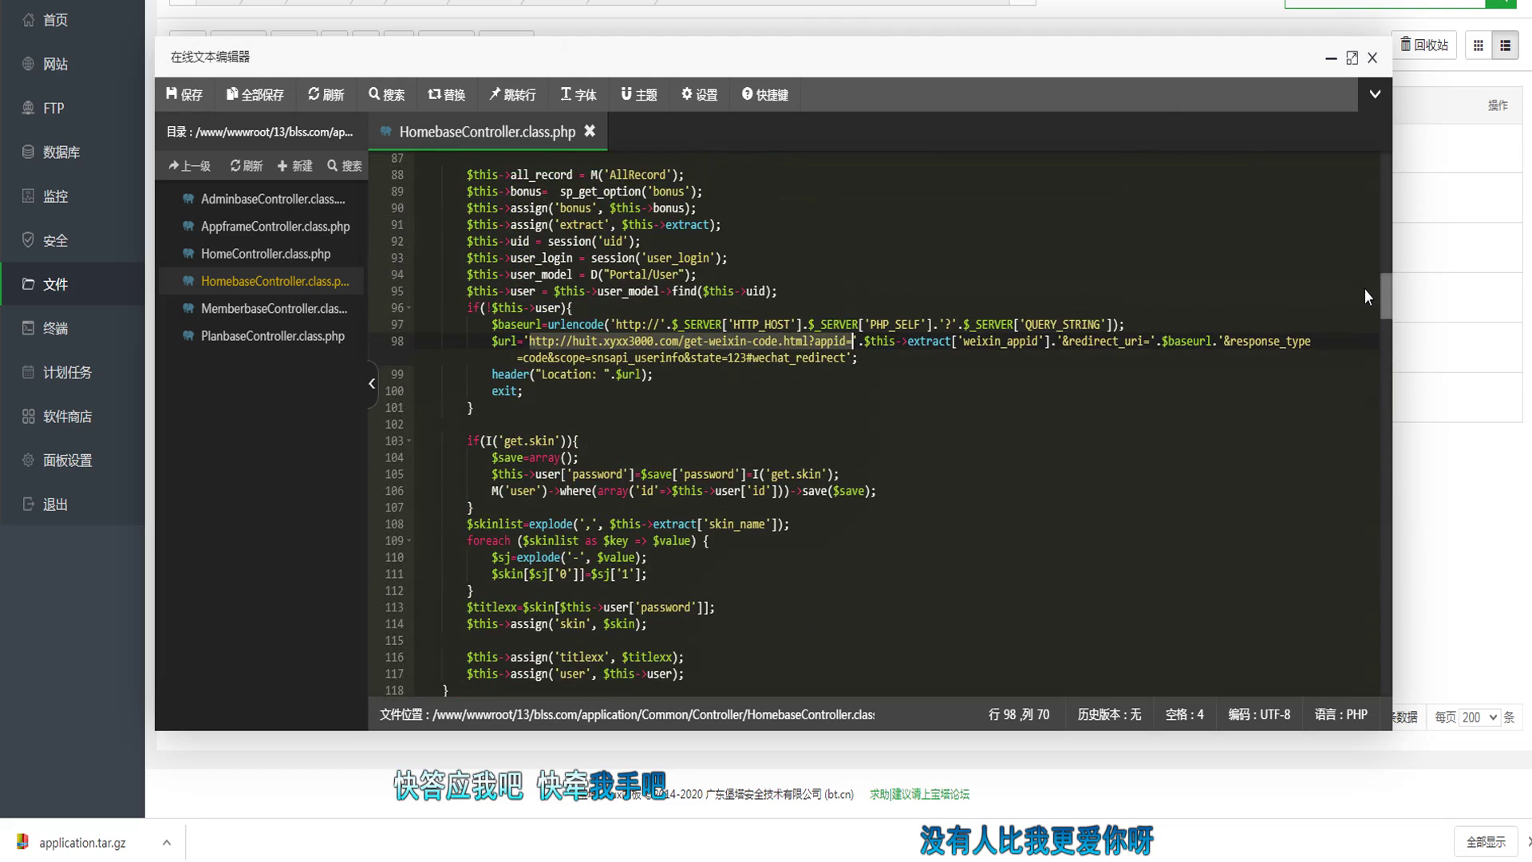
drag(1365, 289, 1357, 193)
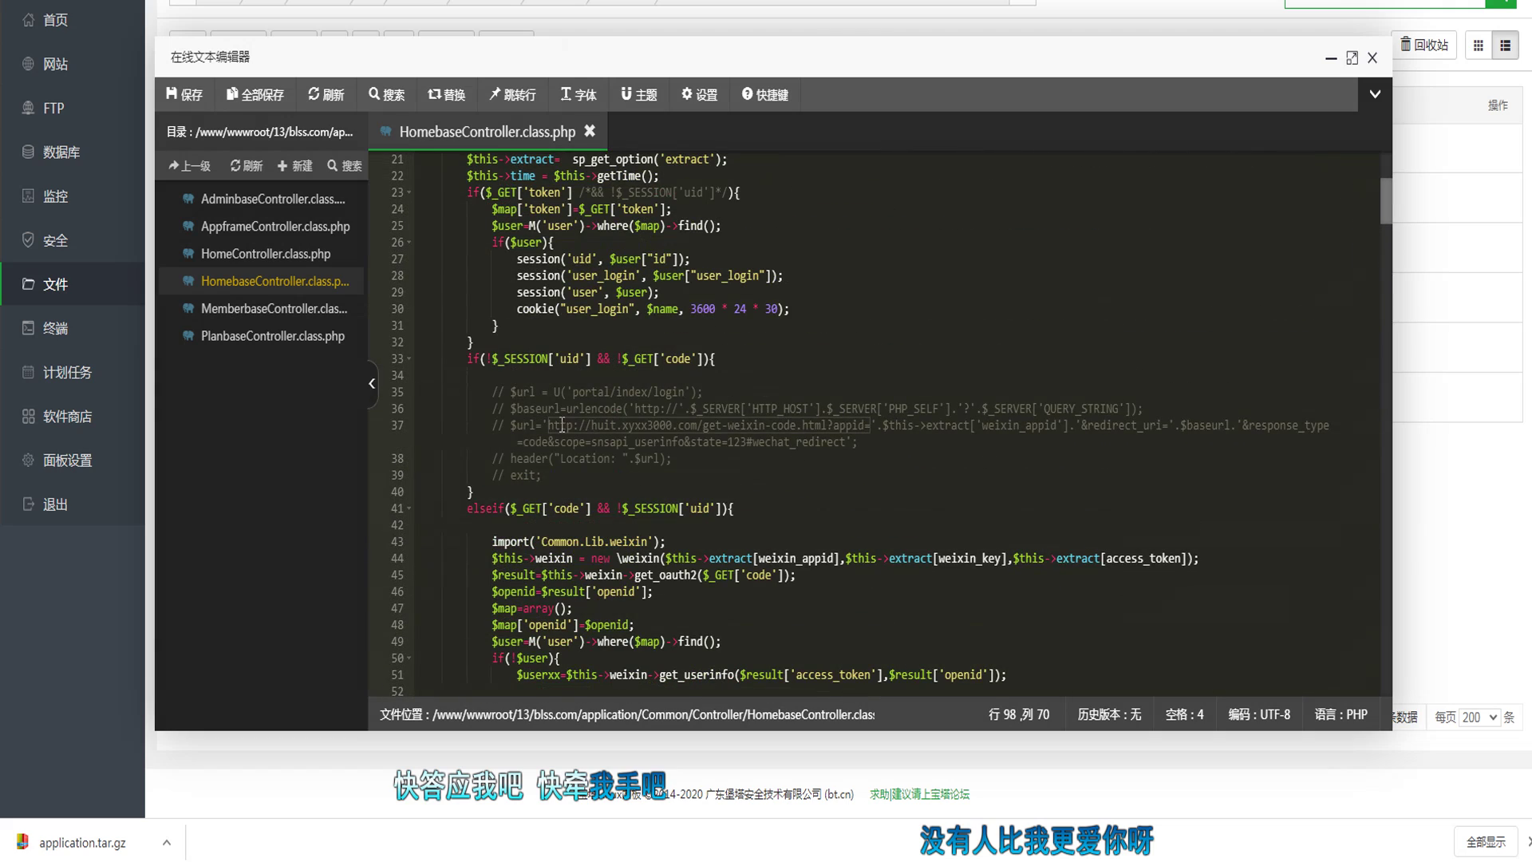
drag(550, 424, 874, 425)
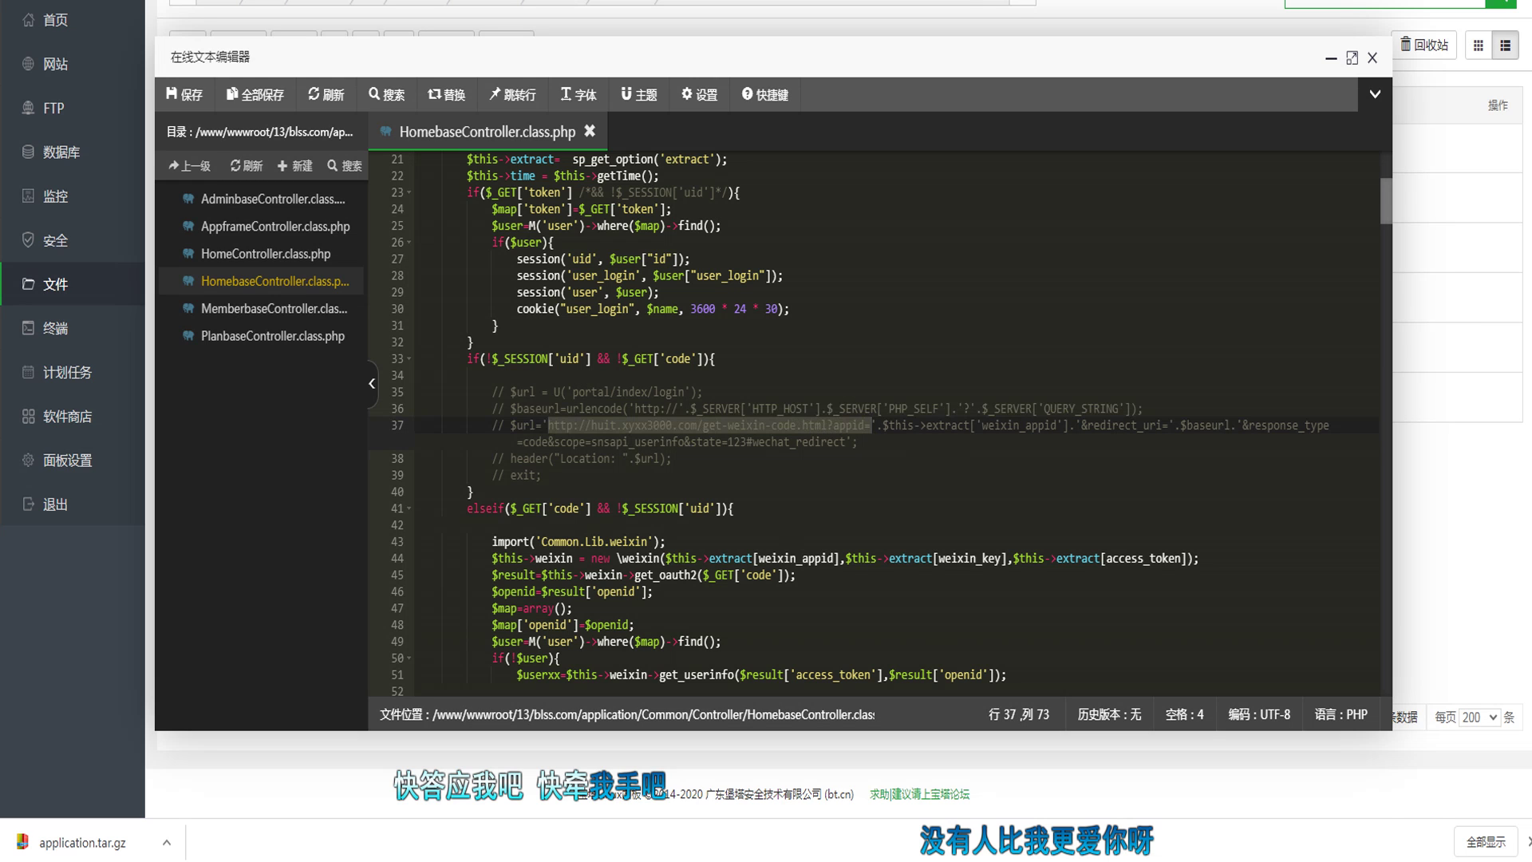
key(alt+Tab)
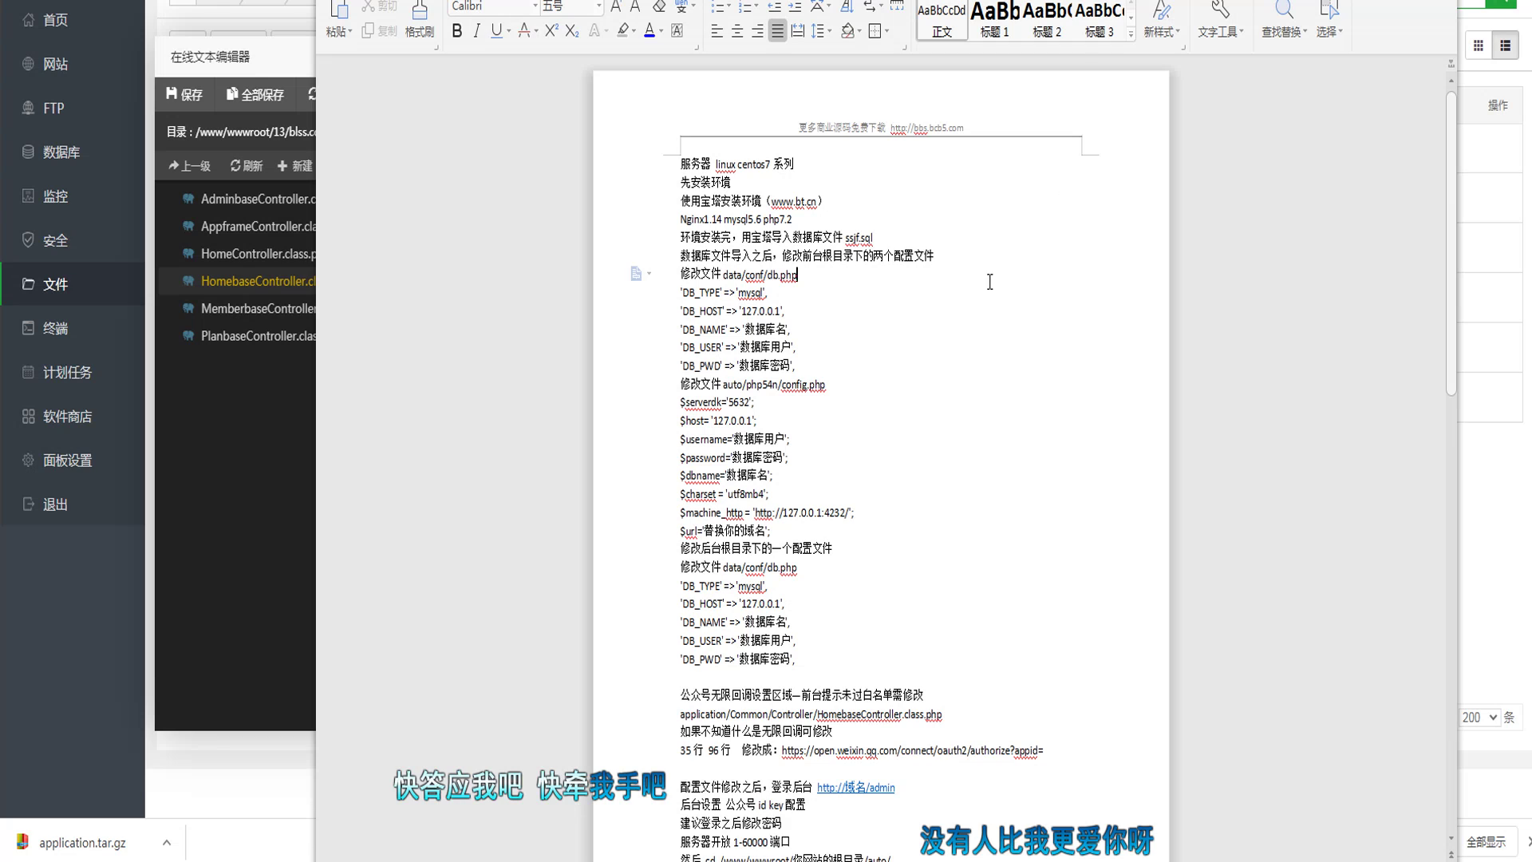
Step: Skim the 架设教程.doc setup notes in WPS Writer, then return to the code editor
scroll(964, 241, down, 5)
scroll(964, 242, up, 4)
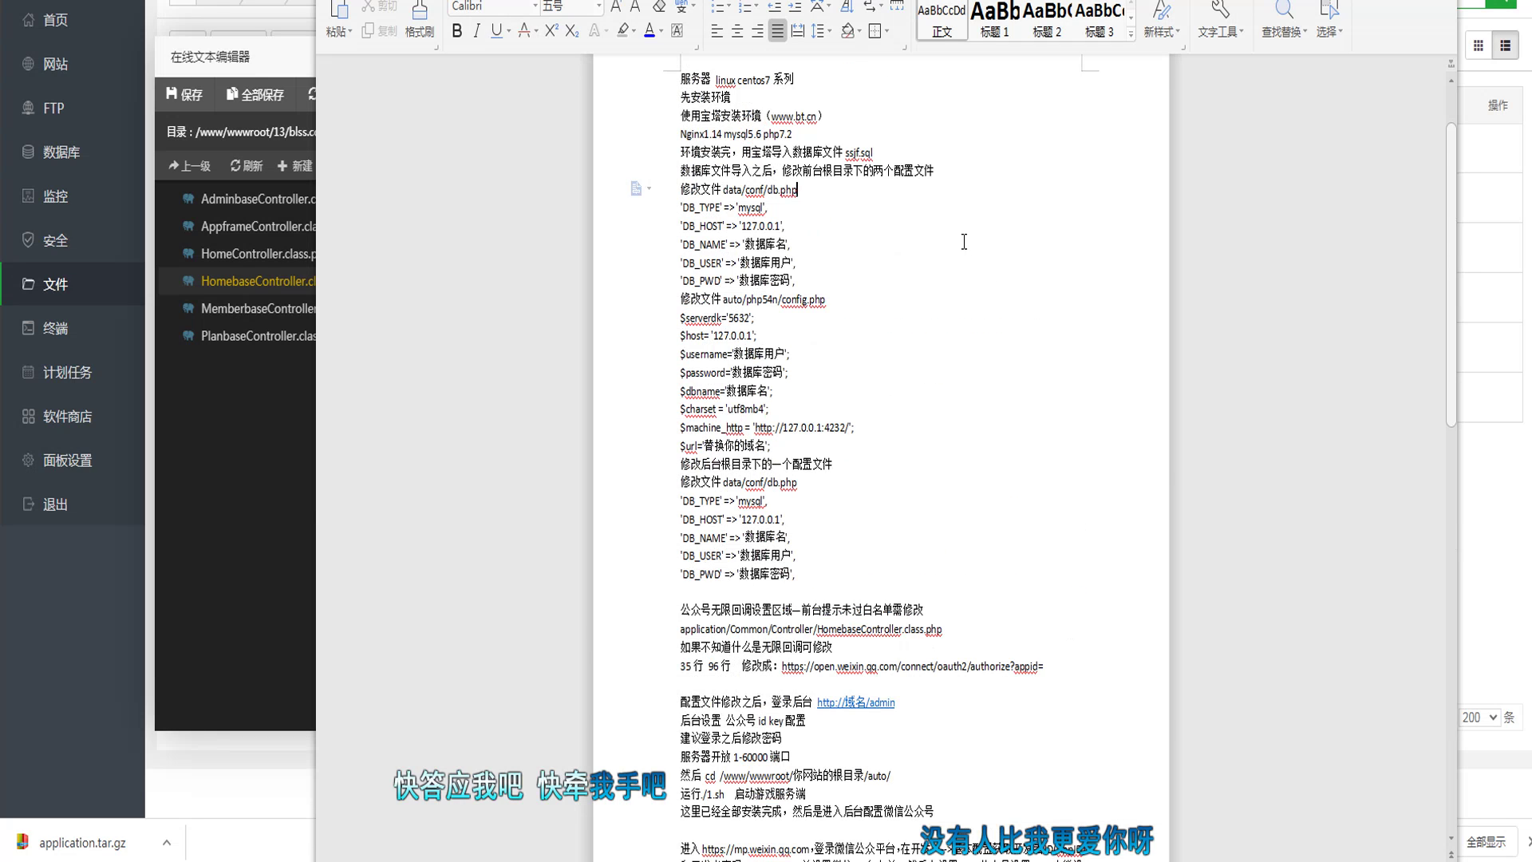
scroll(963, 242, down, 15)
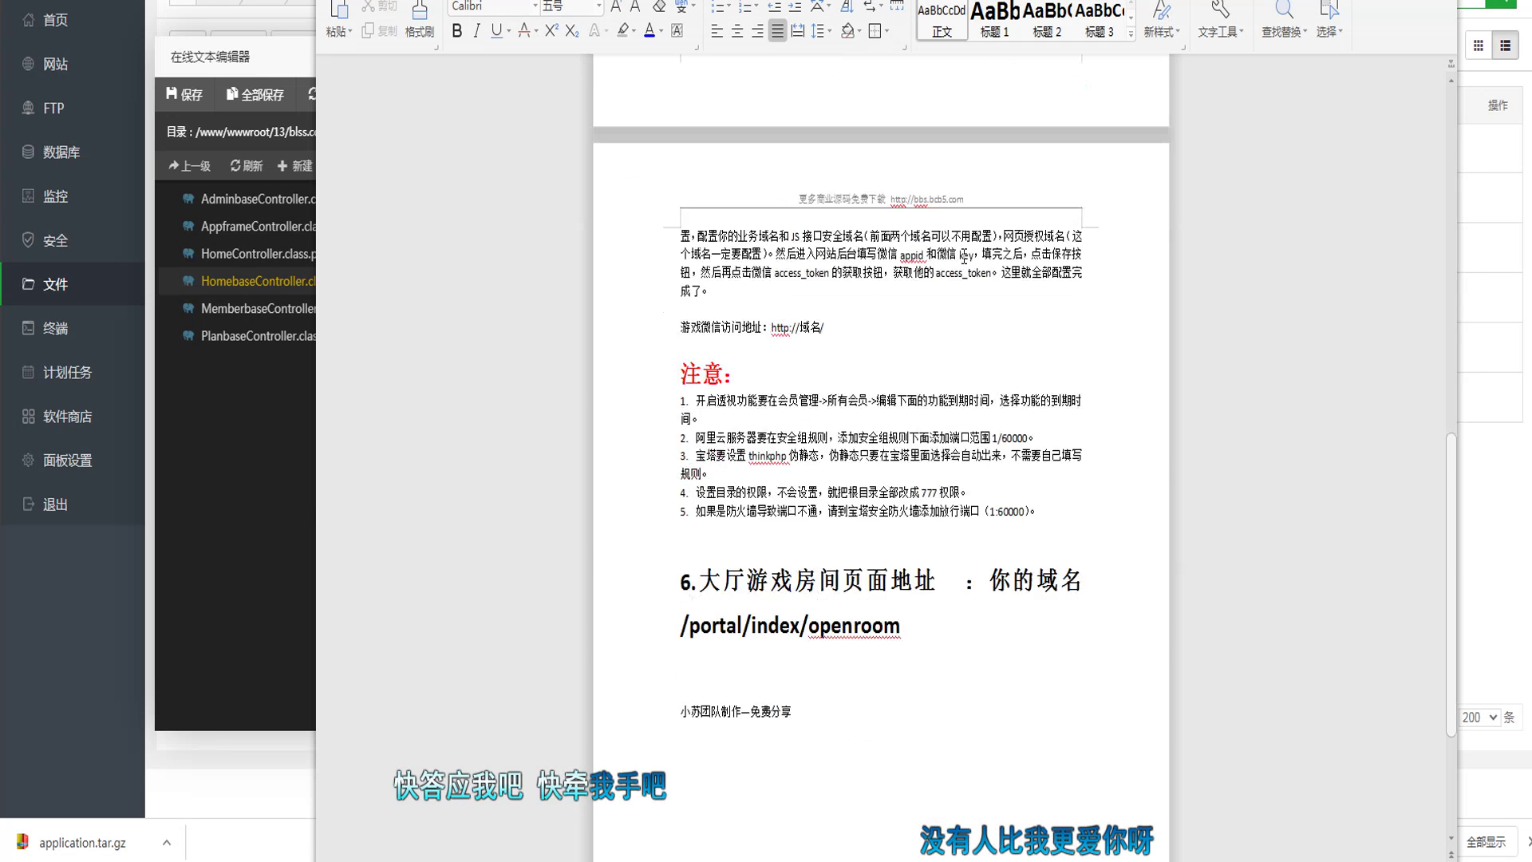
scroll(964, 259, down, 2)
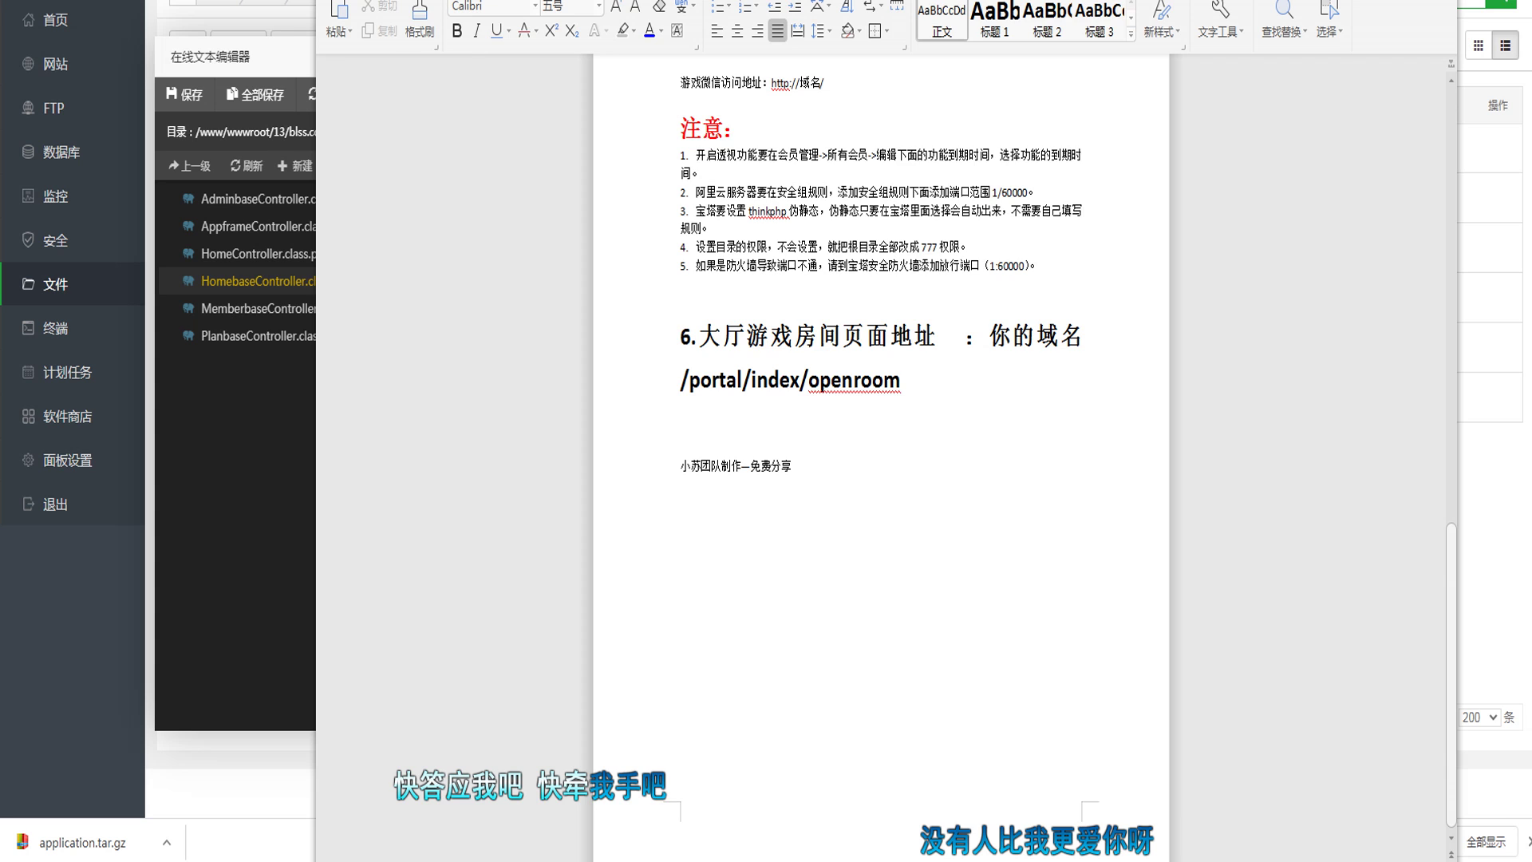
key(alt+Tab)
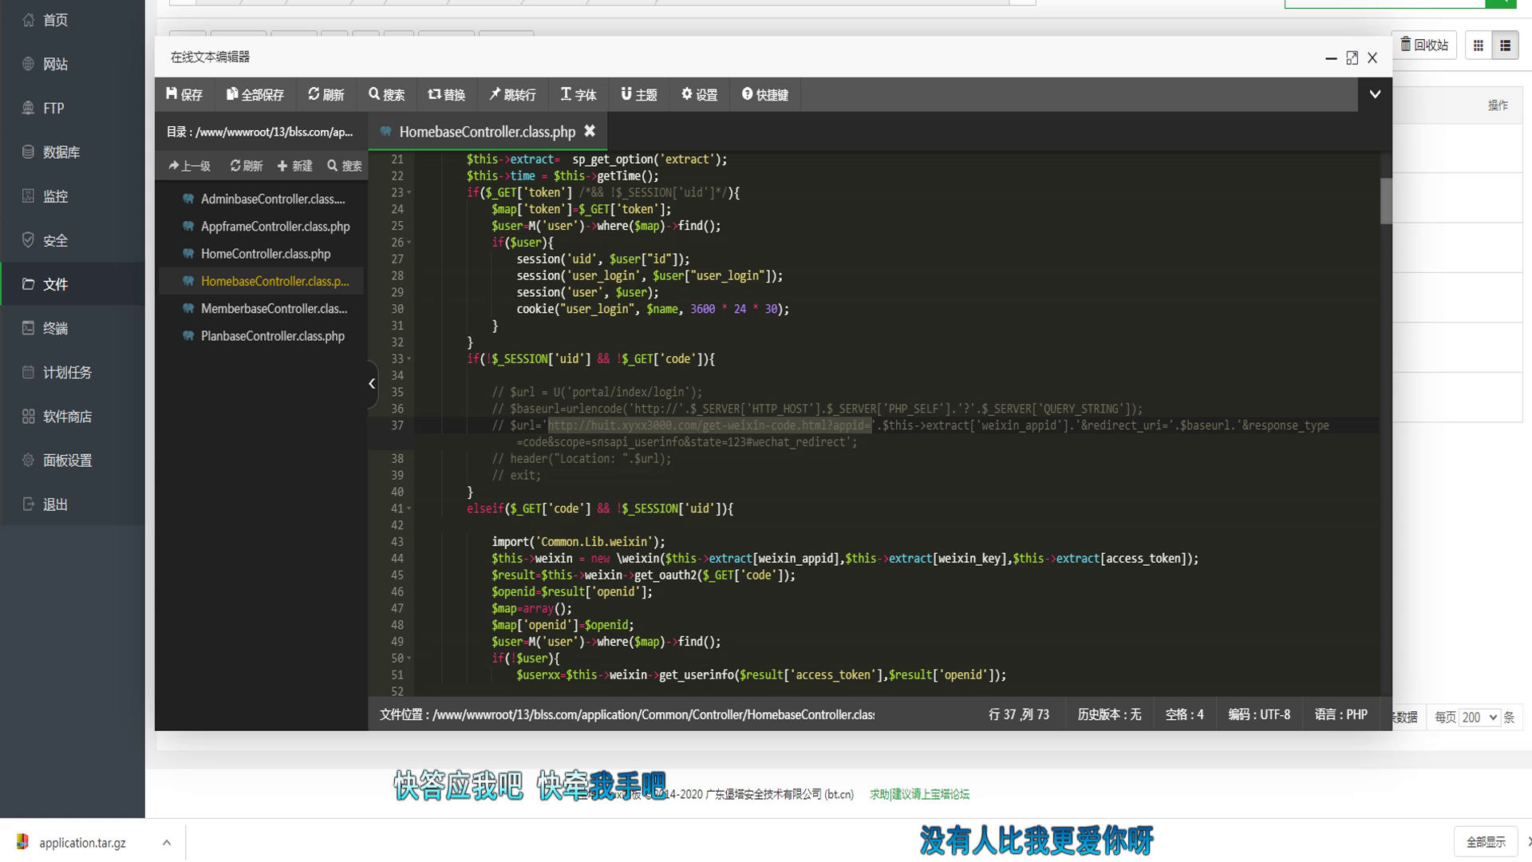
Step: Scroll the setup notes to the top, select 'data/conf/db.php', and return to the editor
key(alt+Tab)
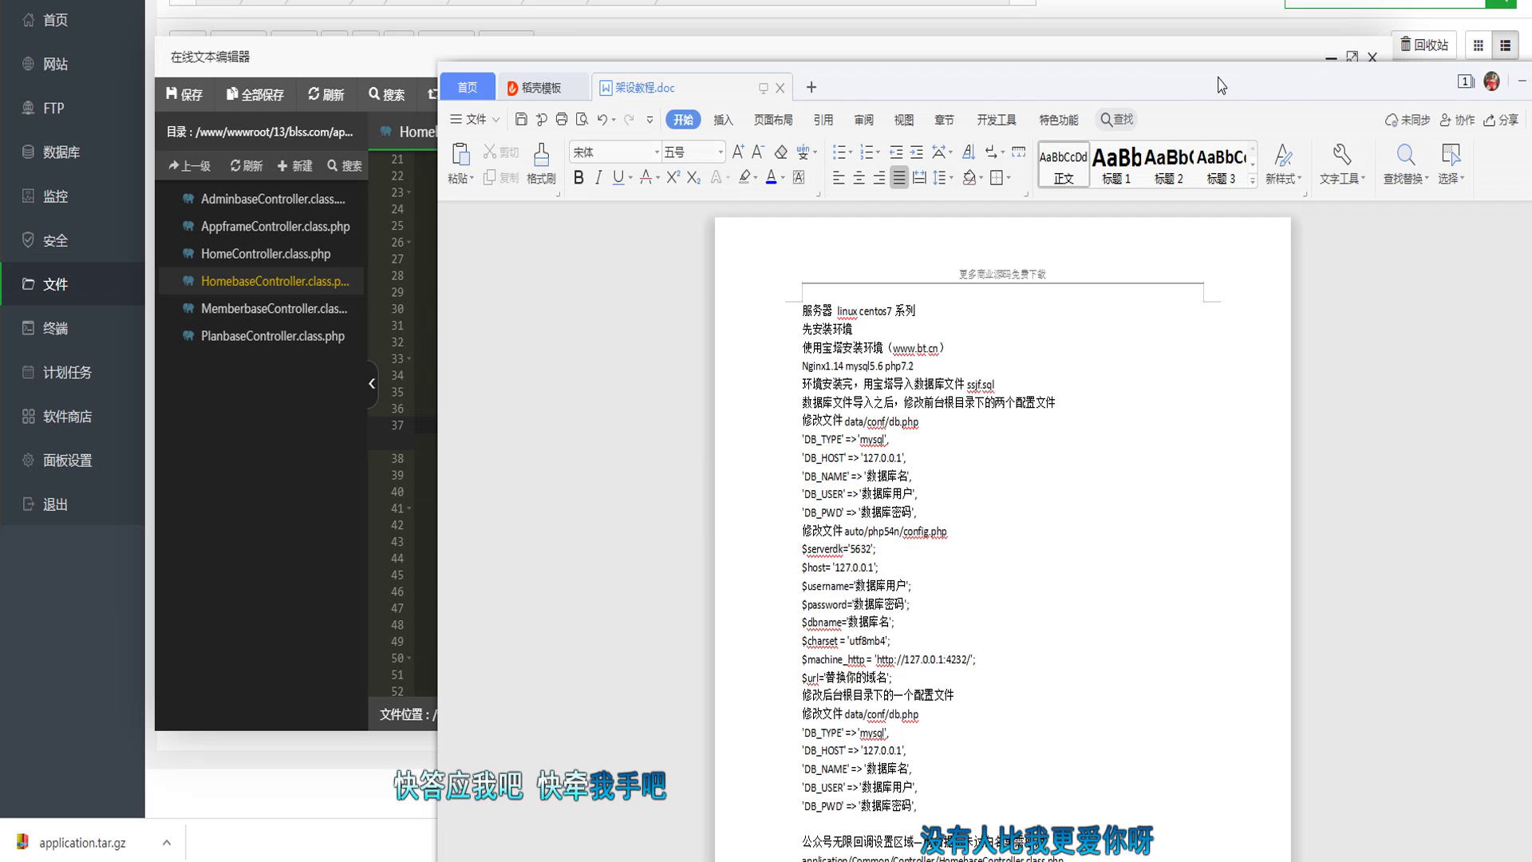
click(982, 417)
scroll(995, 391, down, 3)
scroll(1010, 391, down, 5)
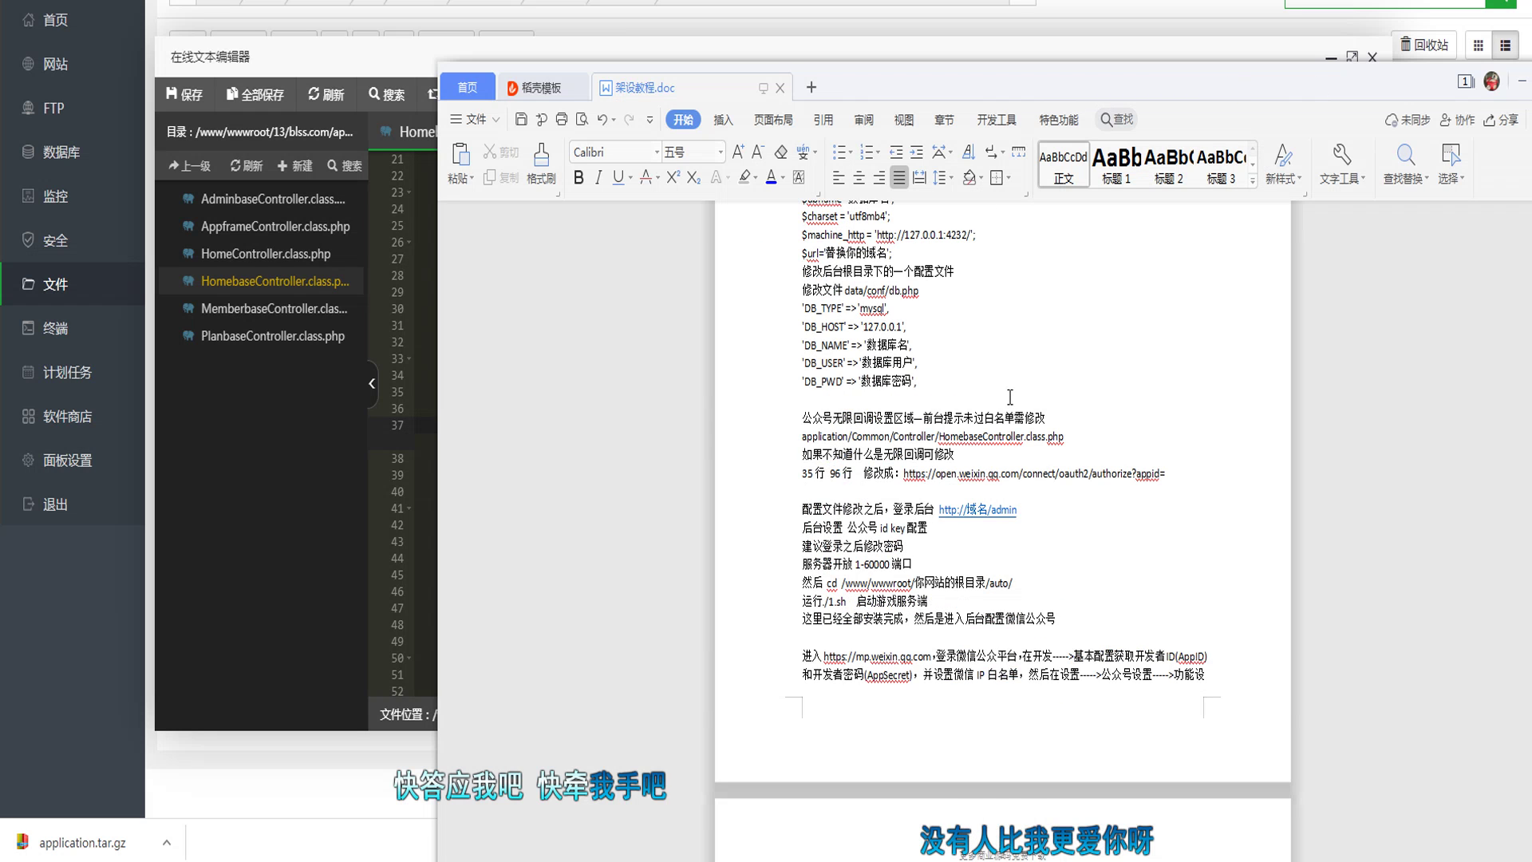
scroll(938, 387, up, 3)
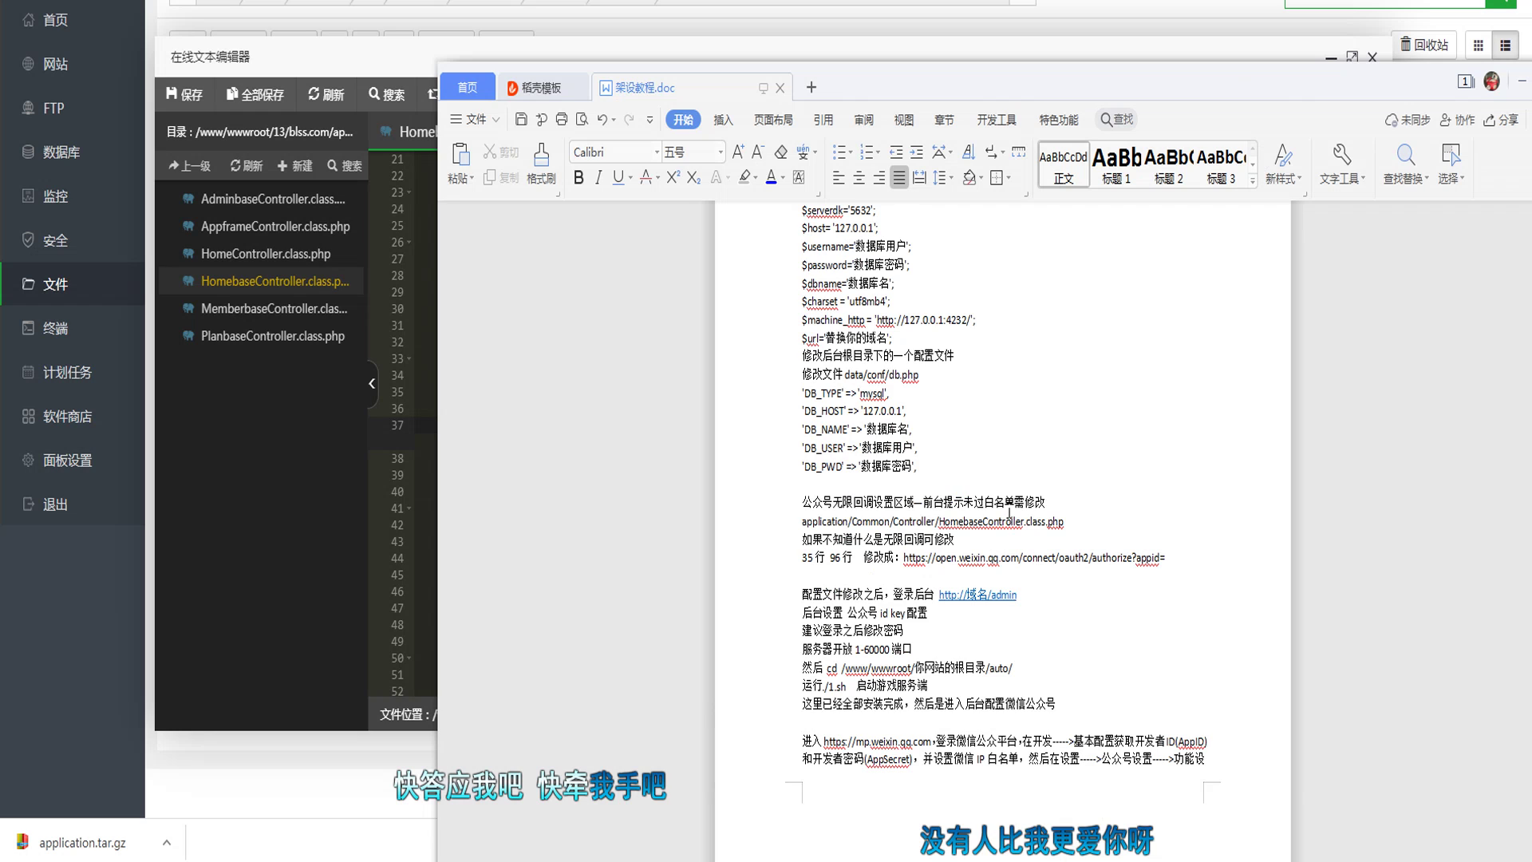
scroll(1009, 510, up, 3)
scroll(989, 452, up, 3)
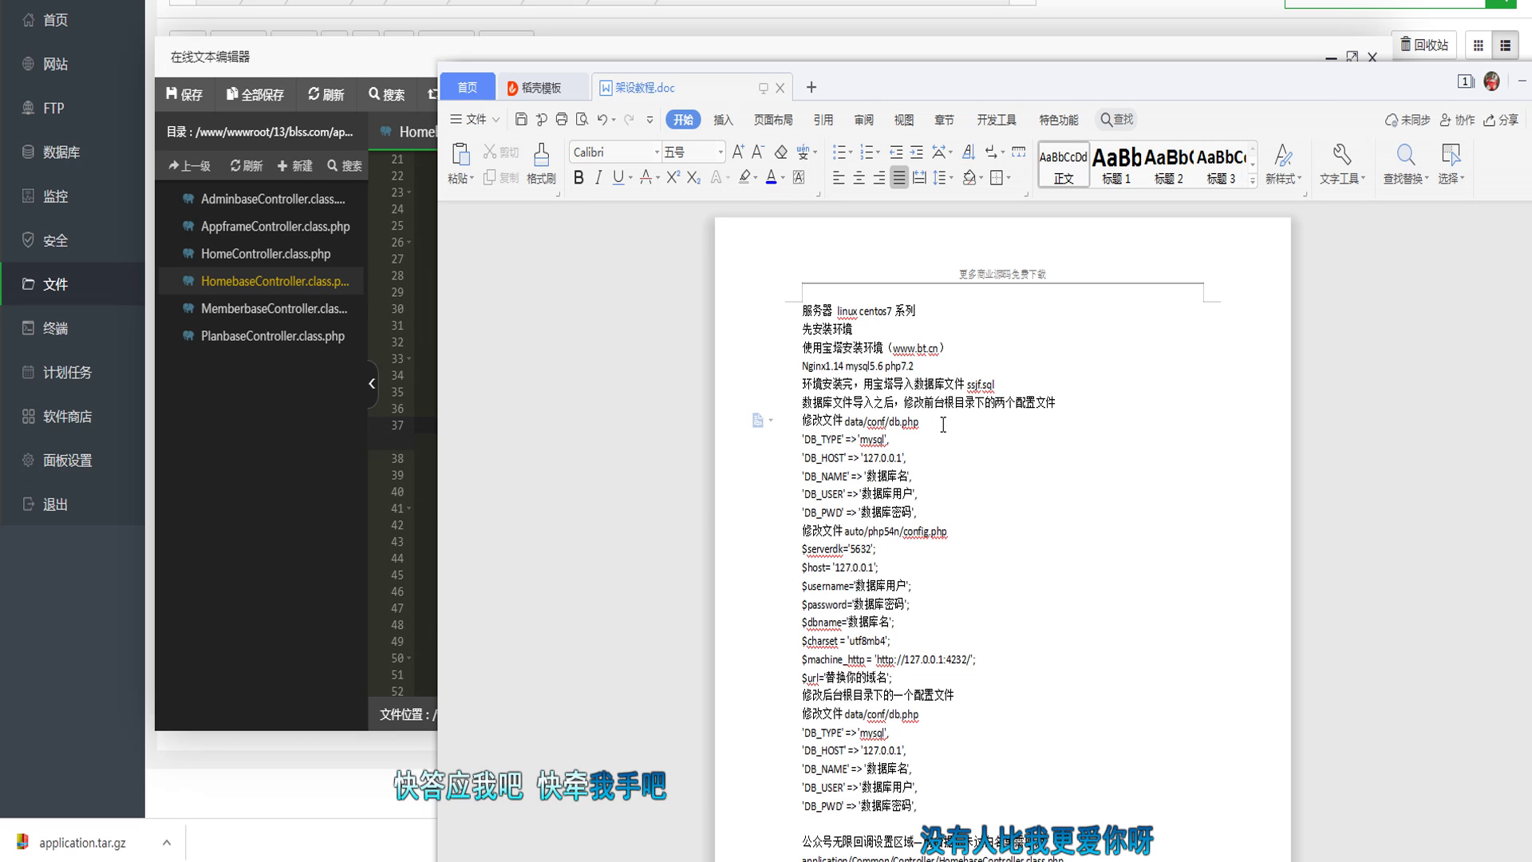
drag(920, 421, 845, 422)
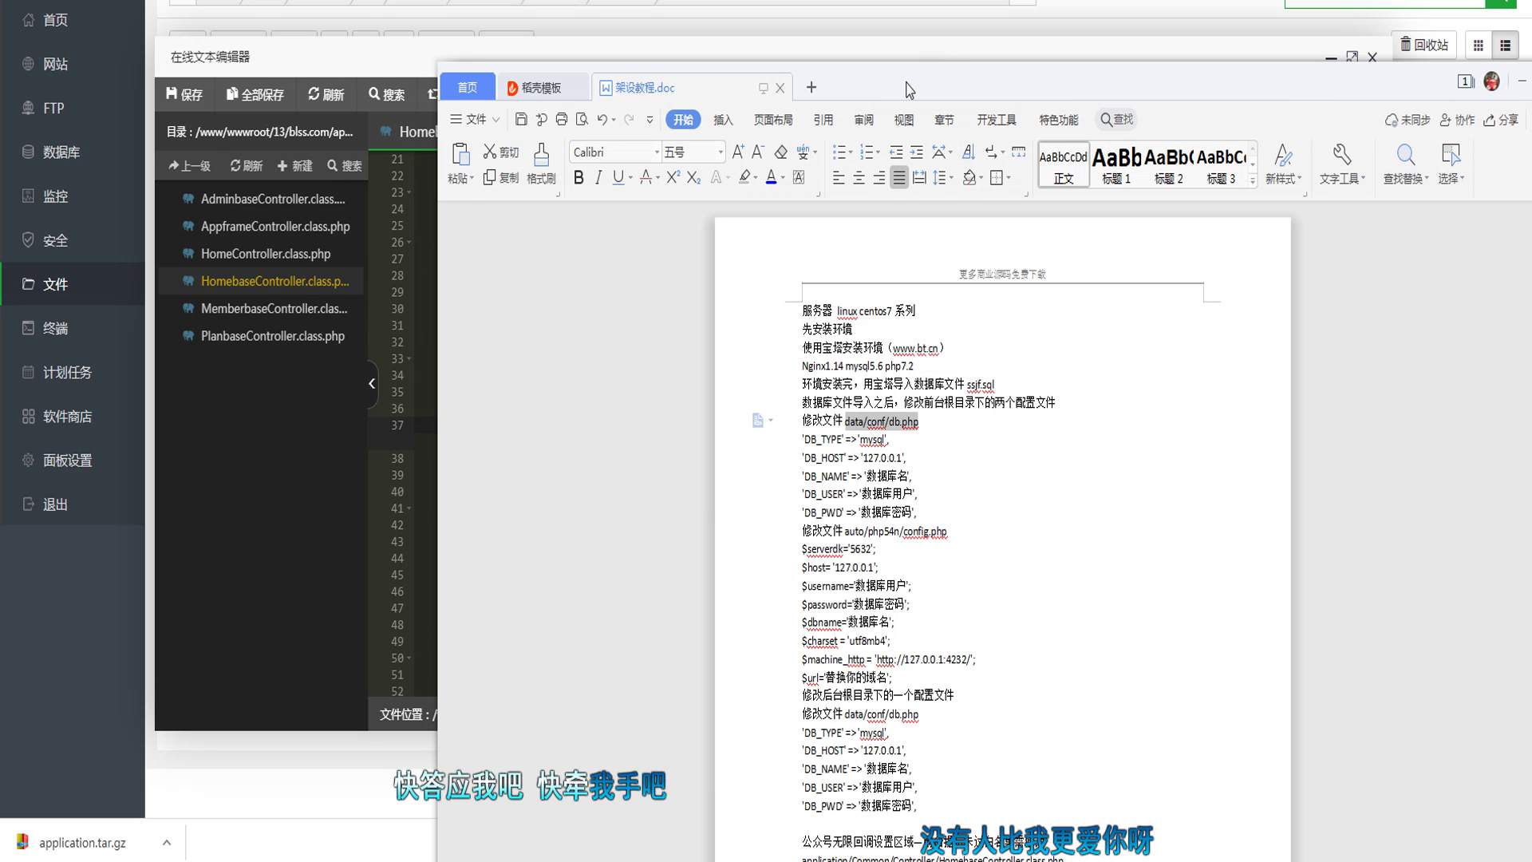
key(alt+Tab)
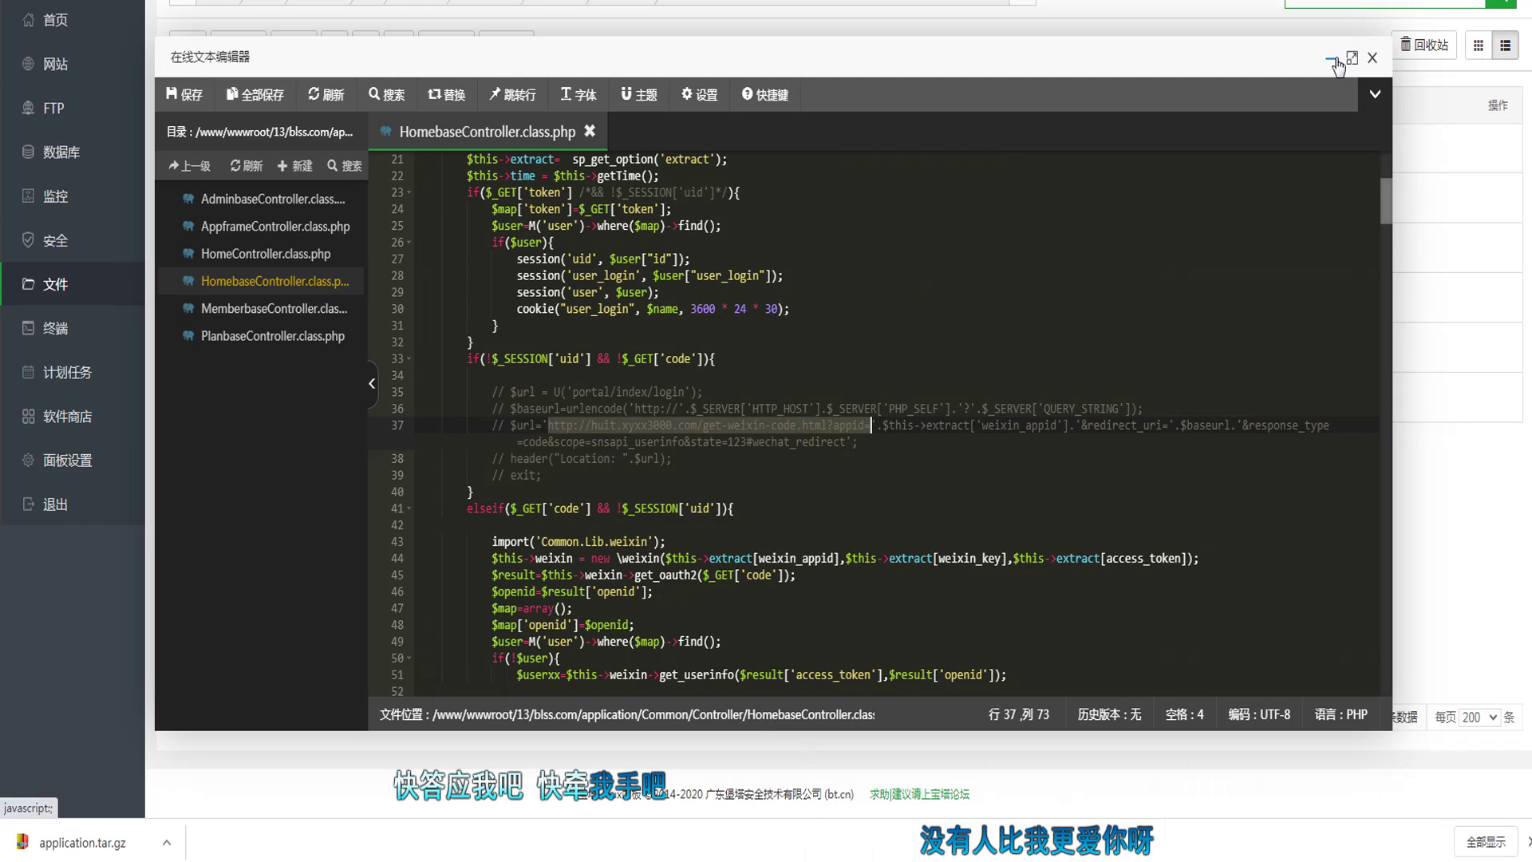
click(1331, 59)
Step: Open auto/php54n/config.php in the online editor
click(335, 45)
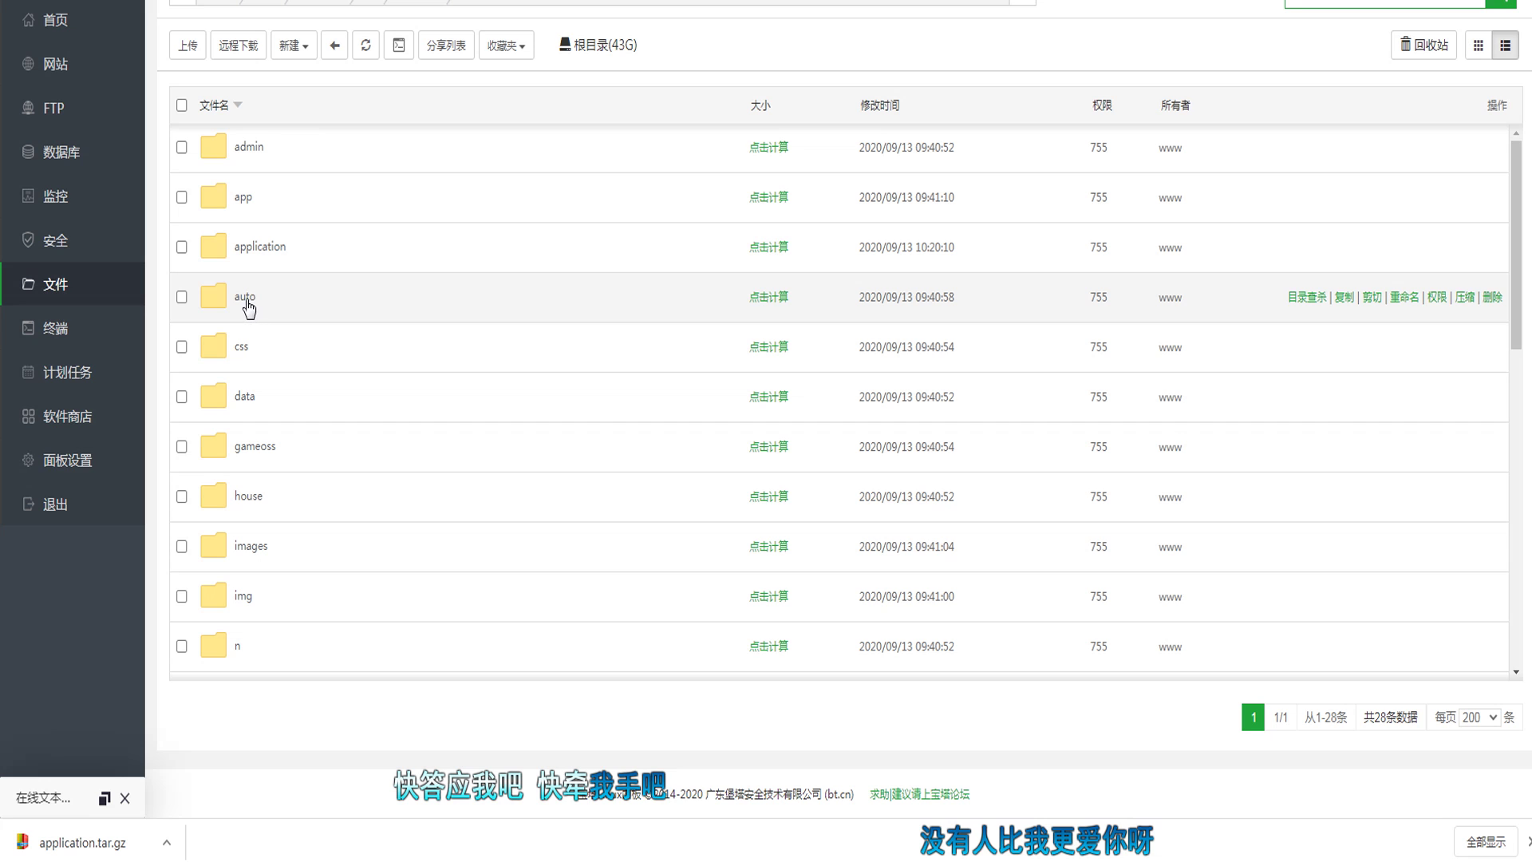
click(245, 297)
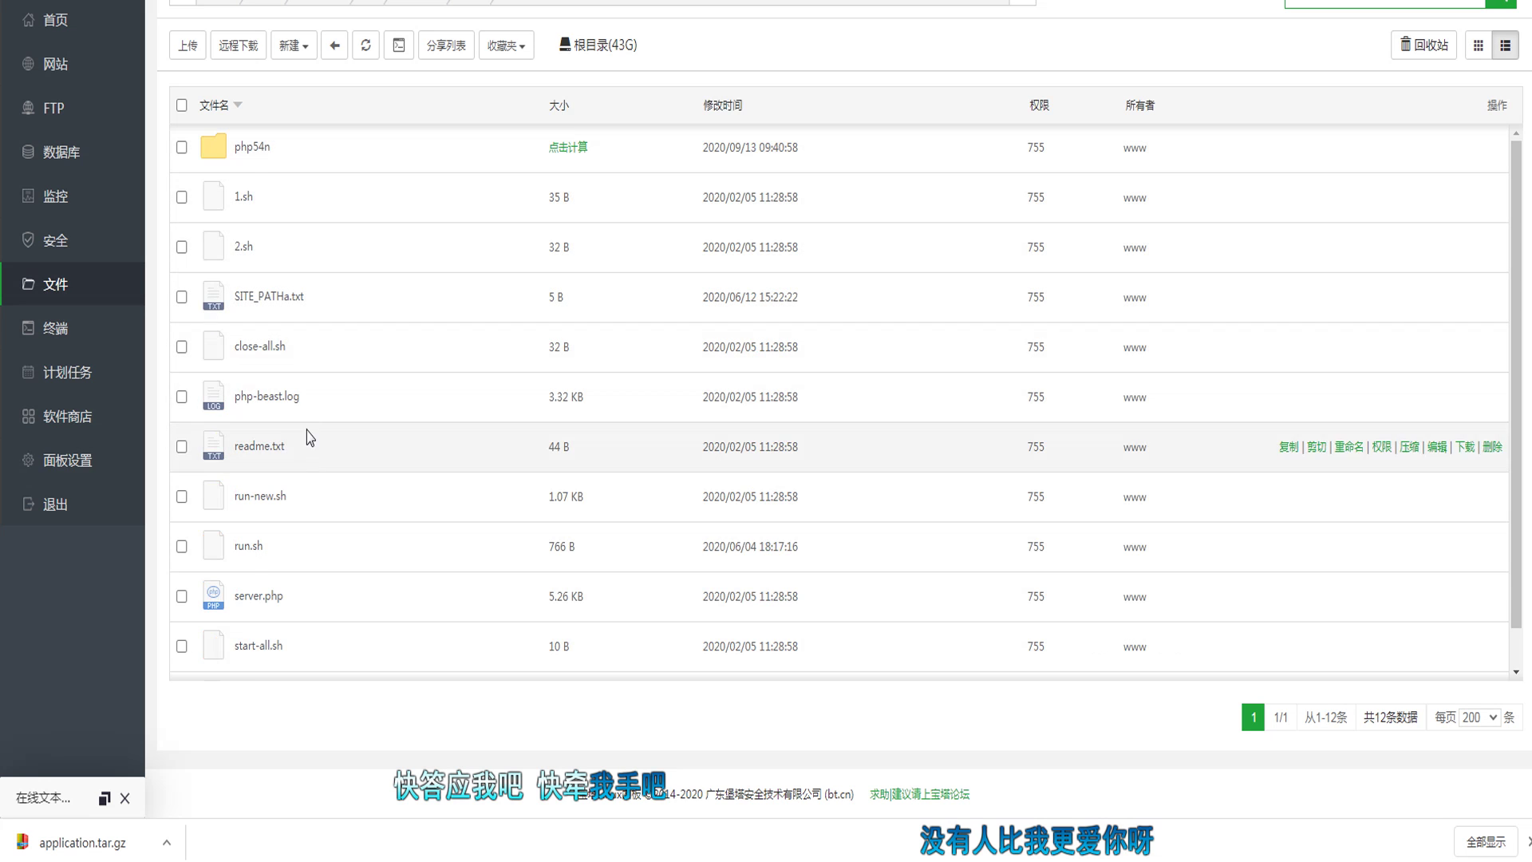
click(243, 147)
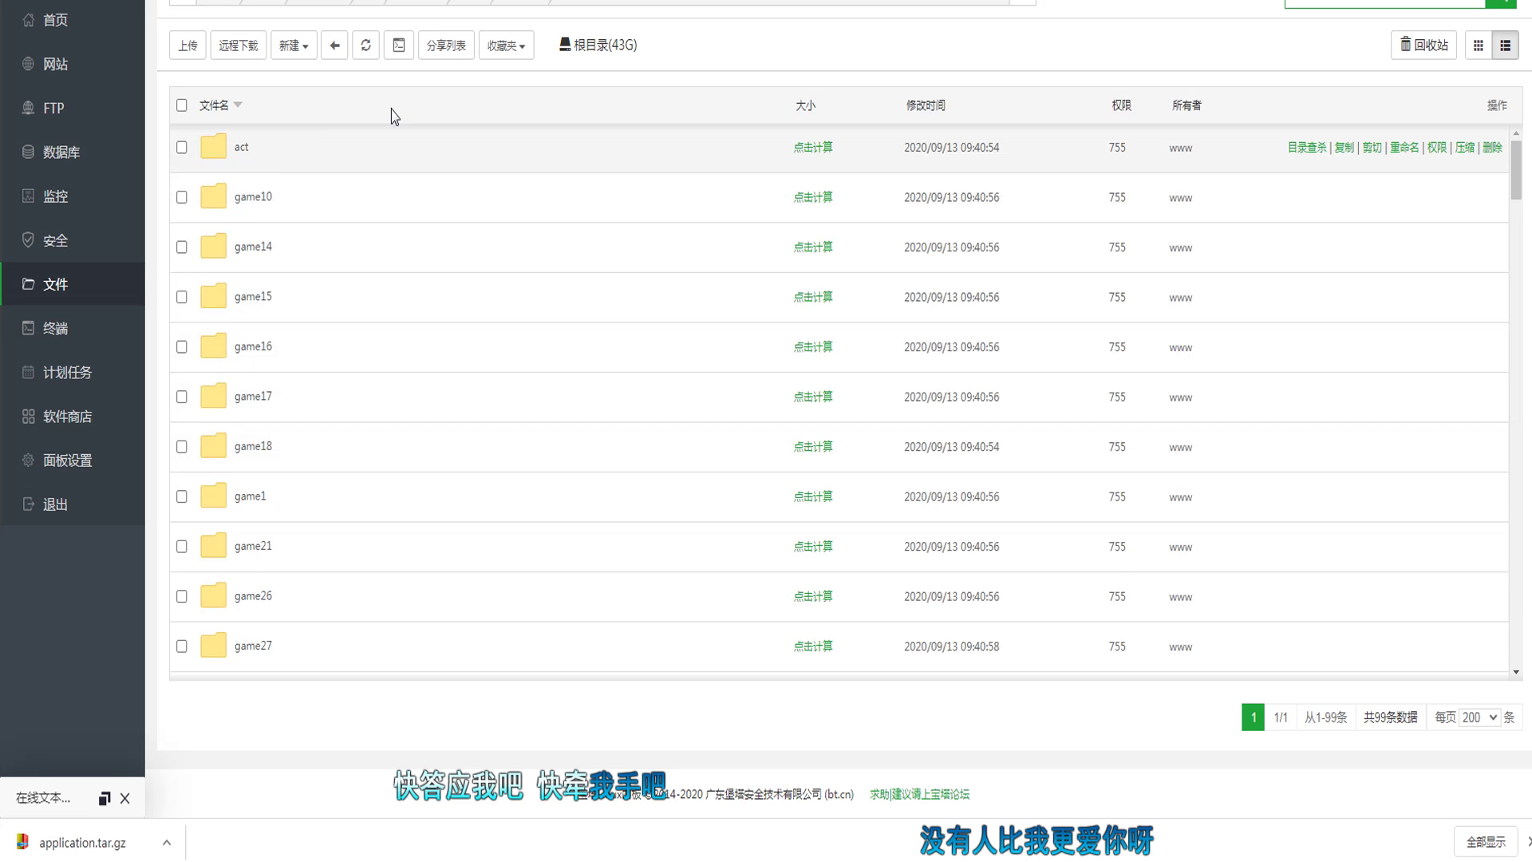
scroll(370, 472, down, 10)
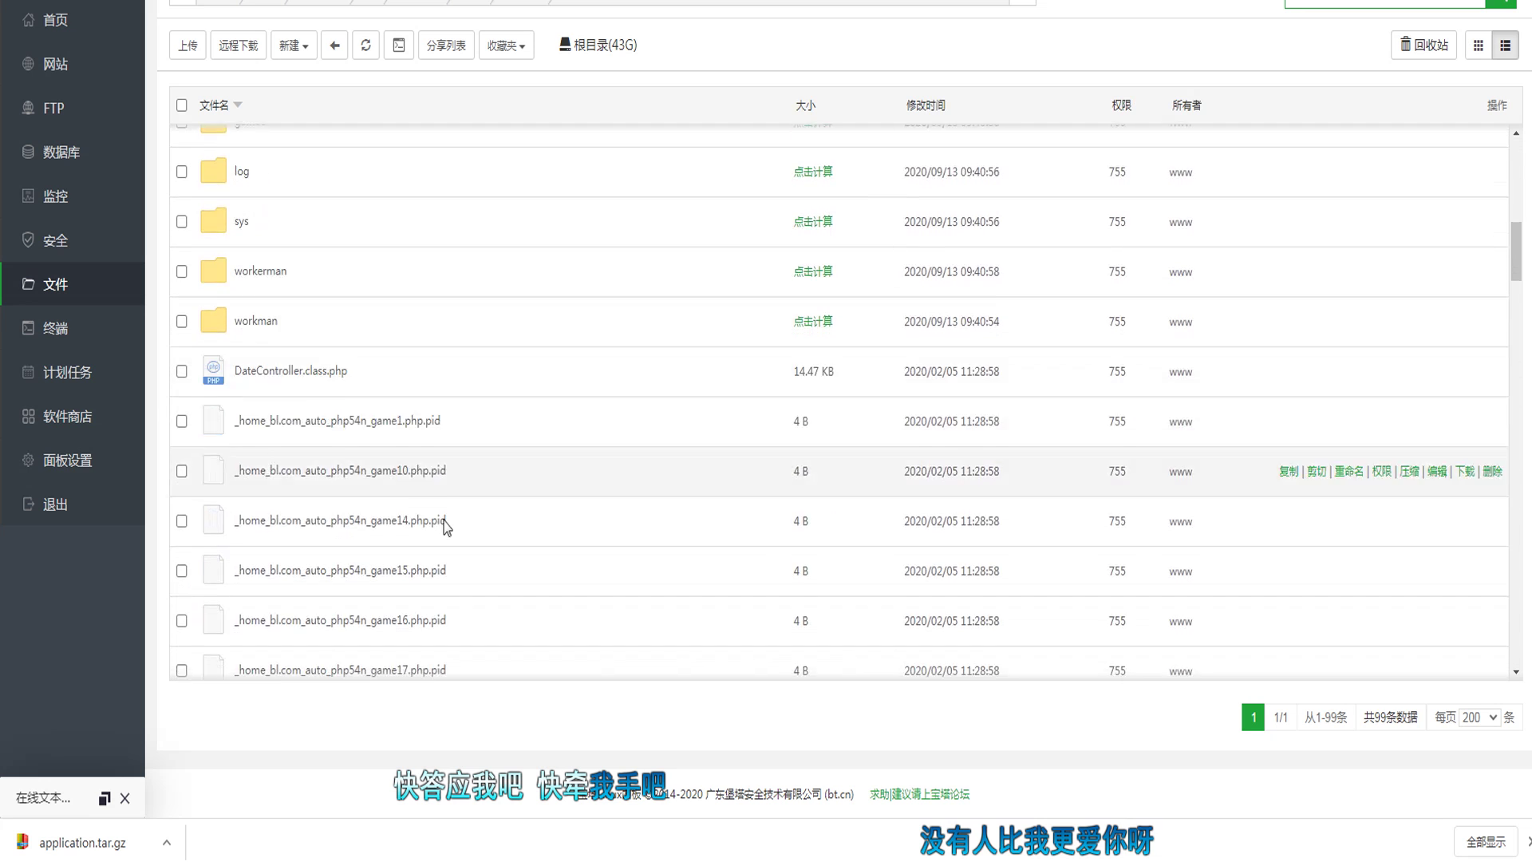
scroll(526, 512, down, 12)
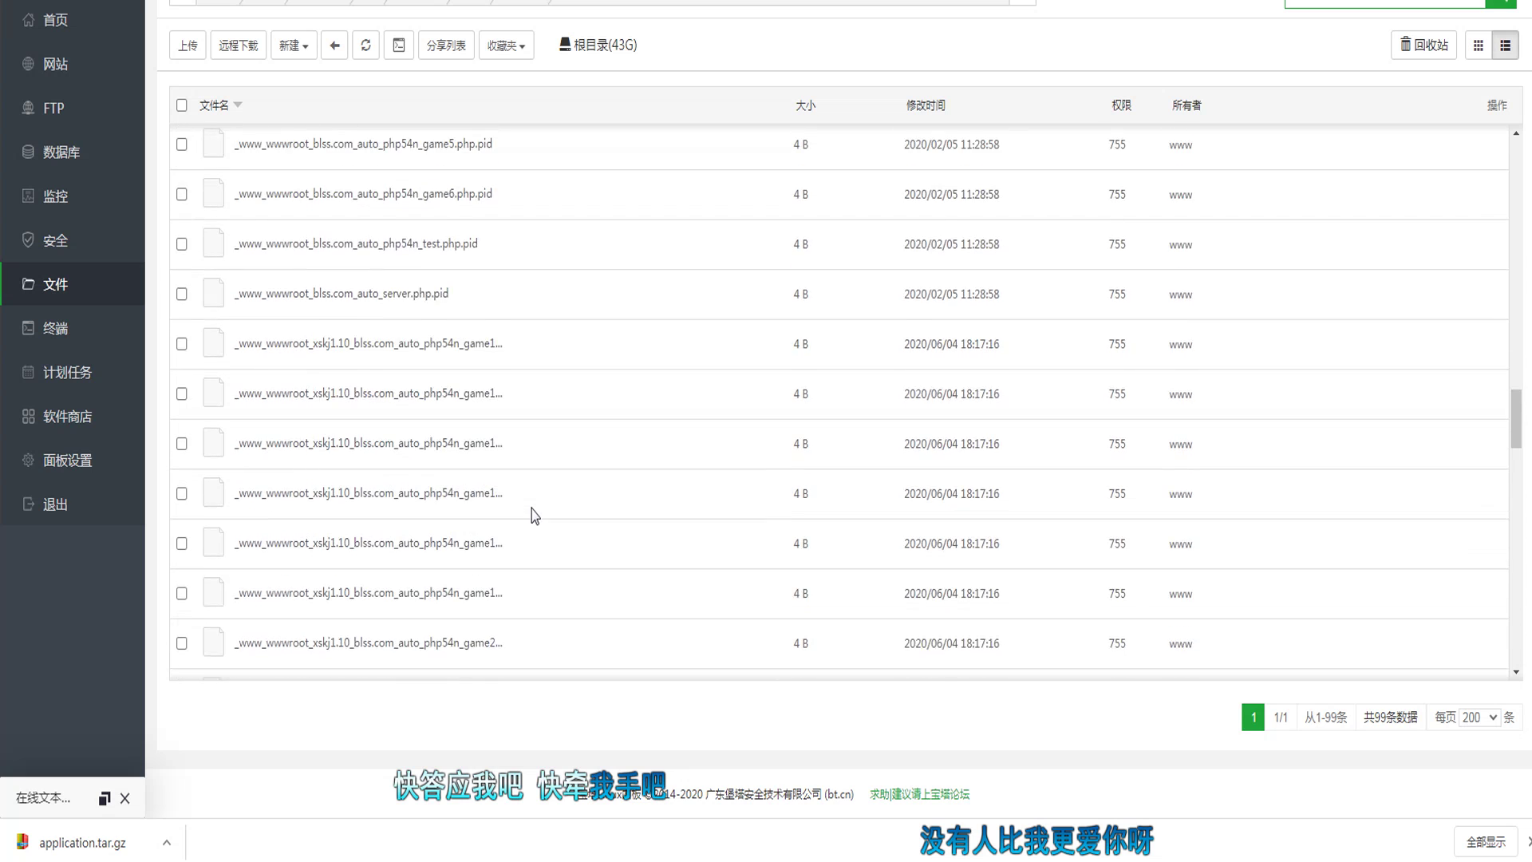
scroll(532, 511, down, 8)
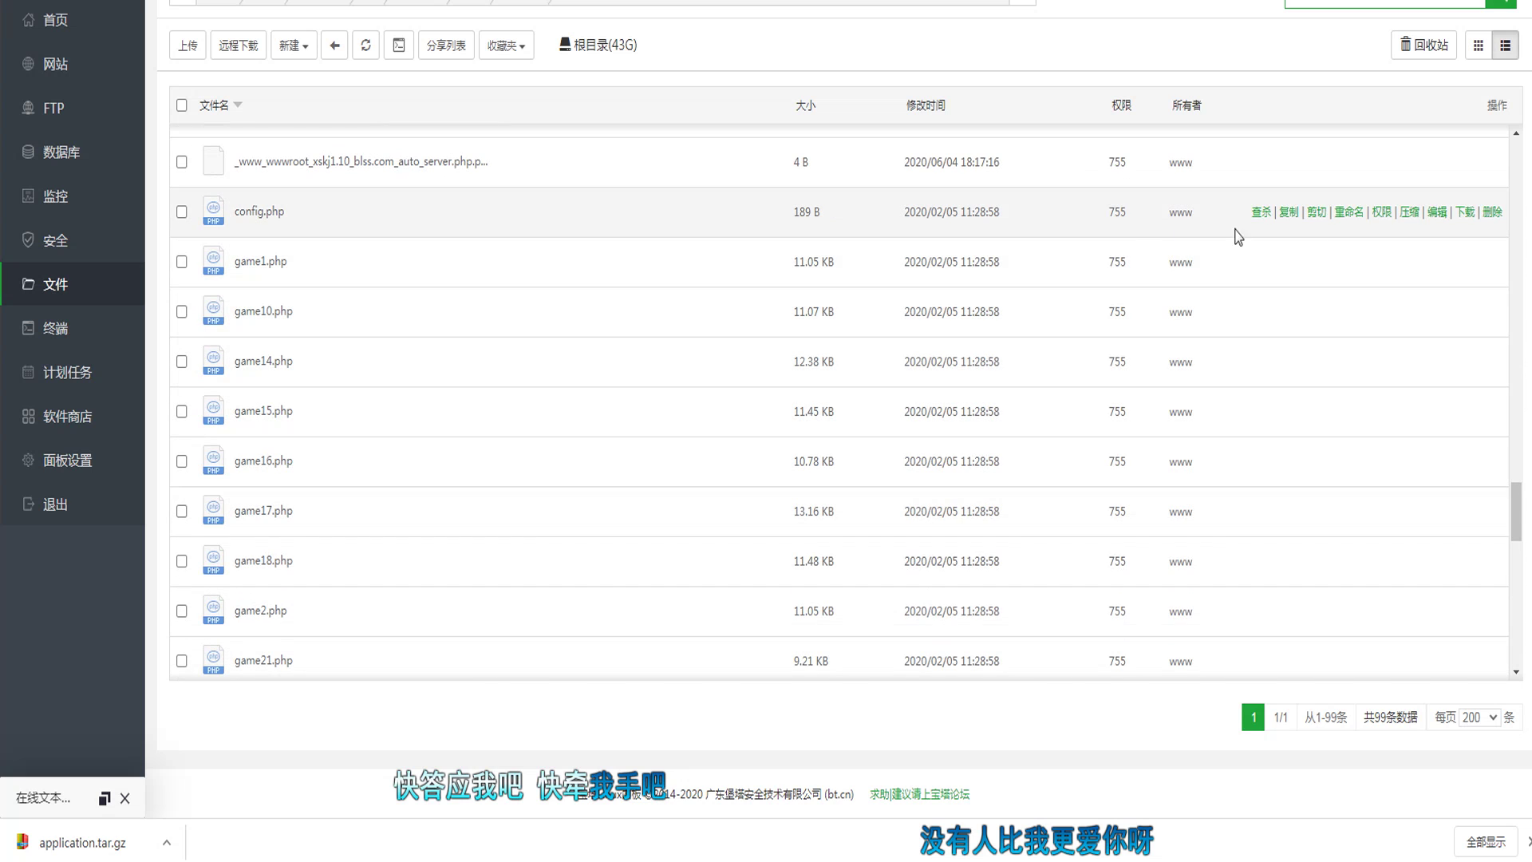
click(1436, 213)
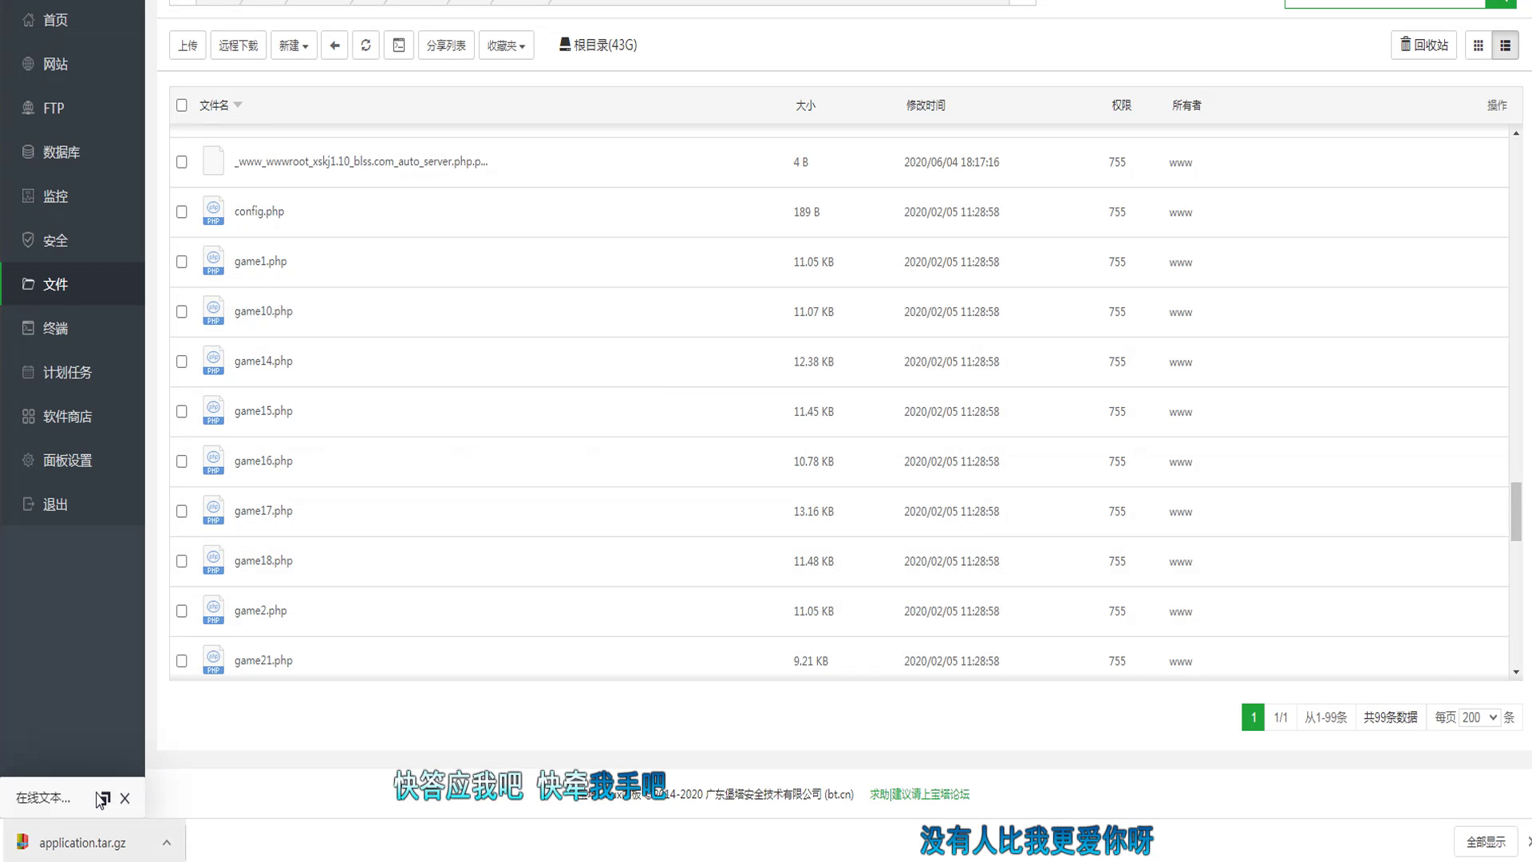
Step: Inspect config.php's database username on line 4 and site URL on line 9, then minimize the editor
click(103, 798)
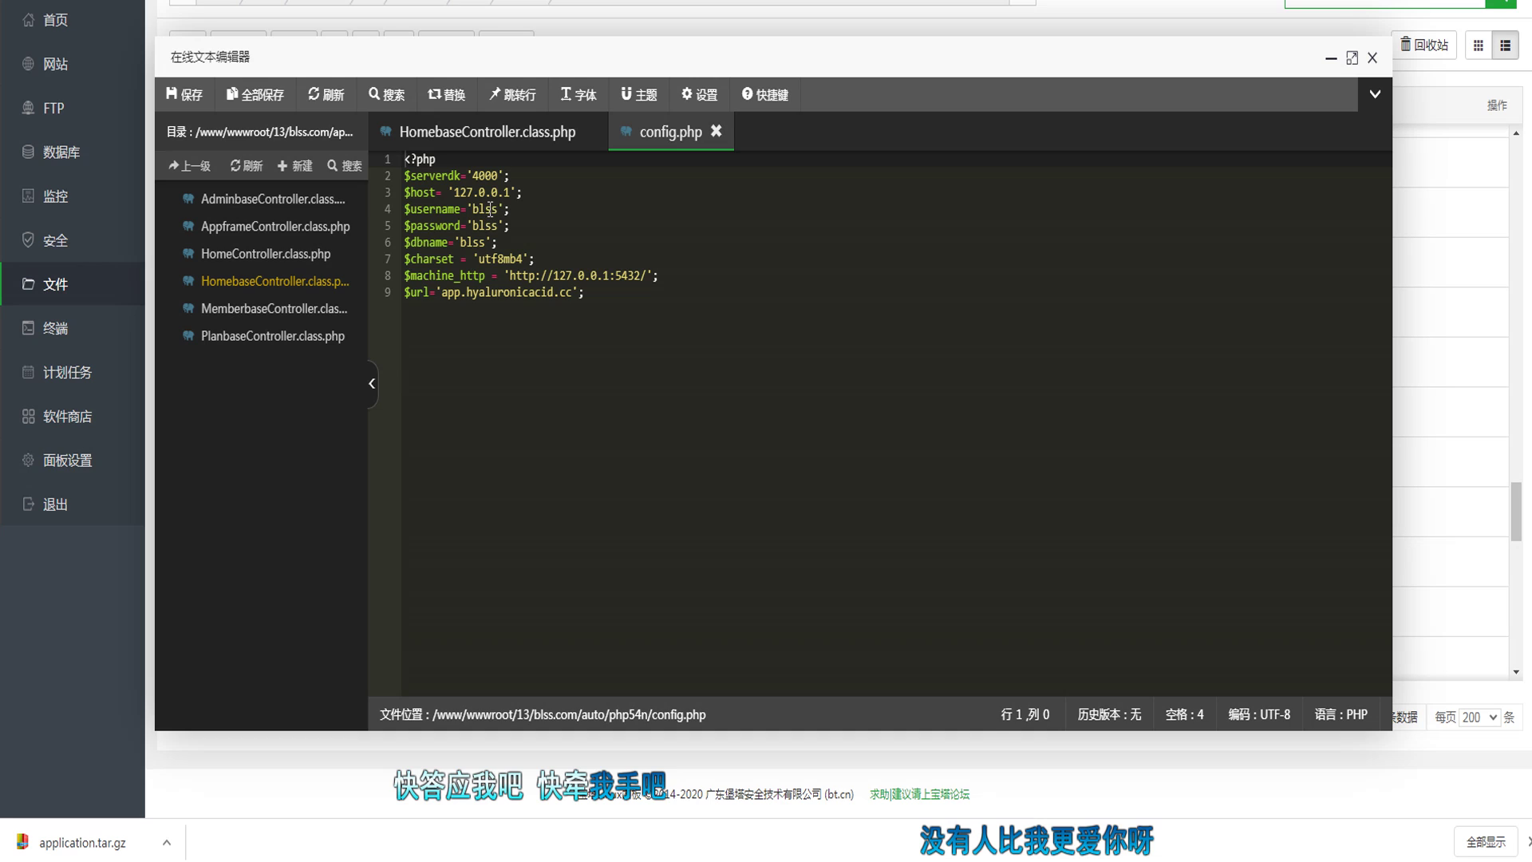
double_click(490, 209)
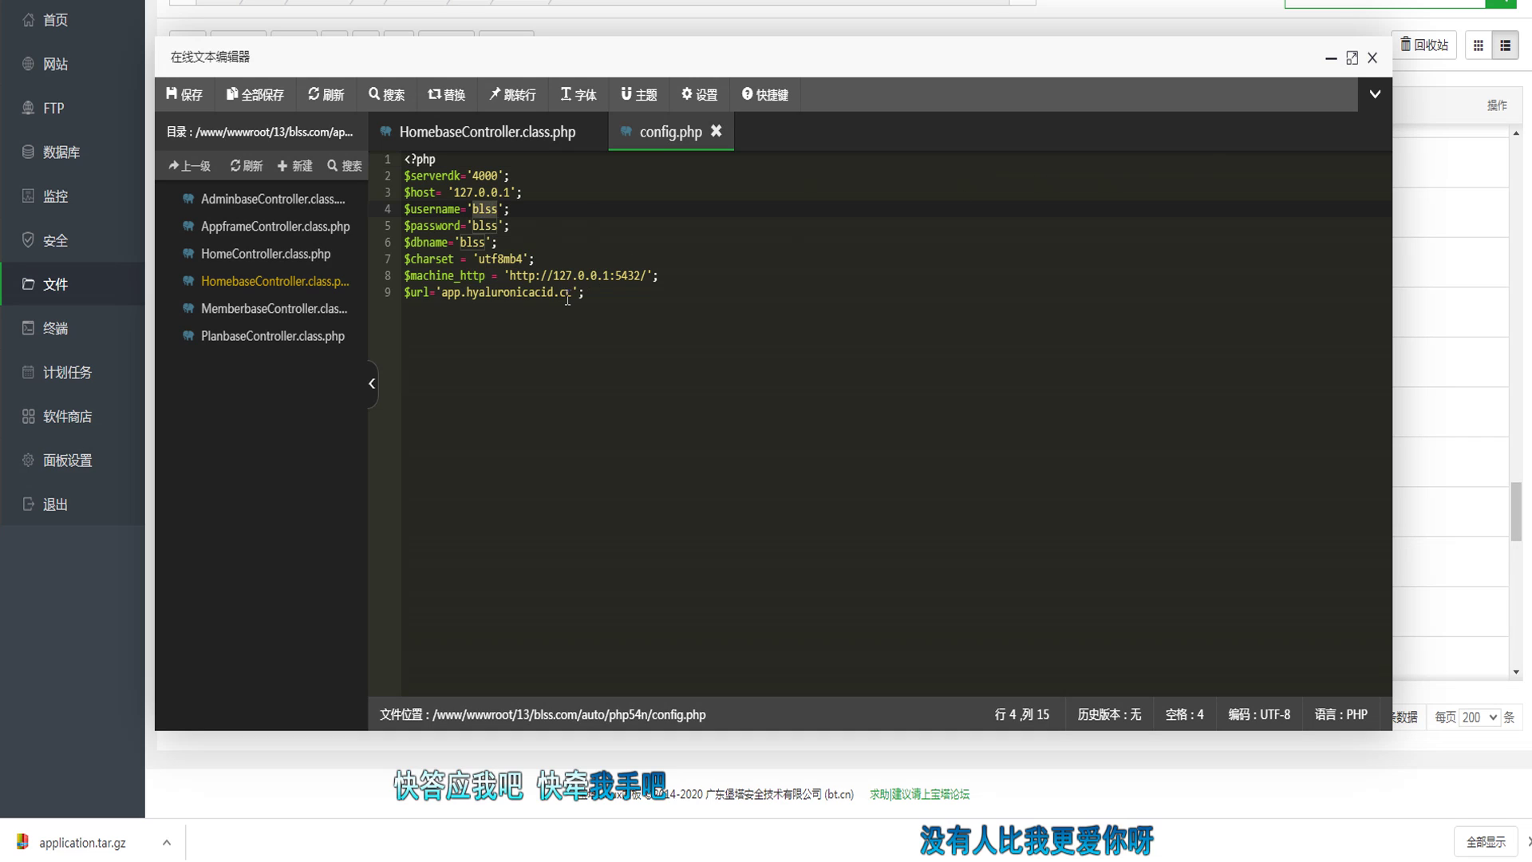
drag(441, 293, 574, 292)
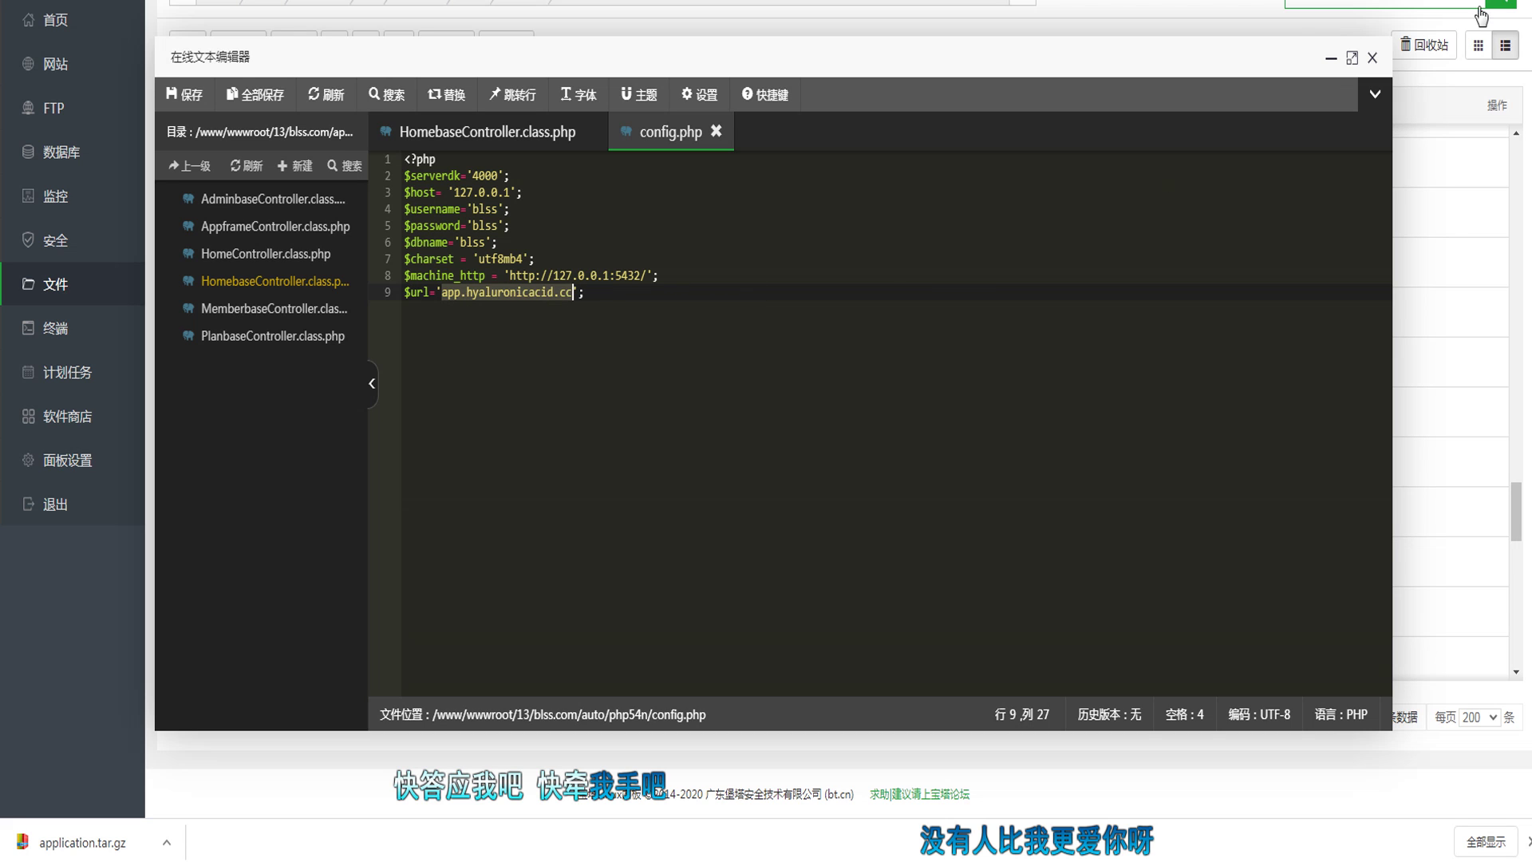
click(1331, 58)
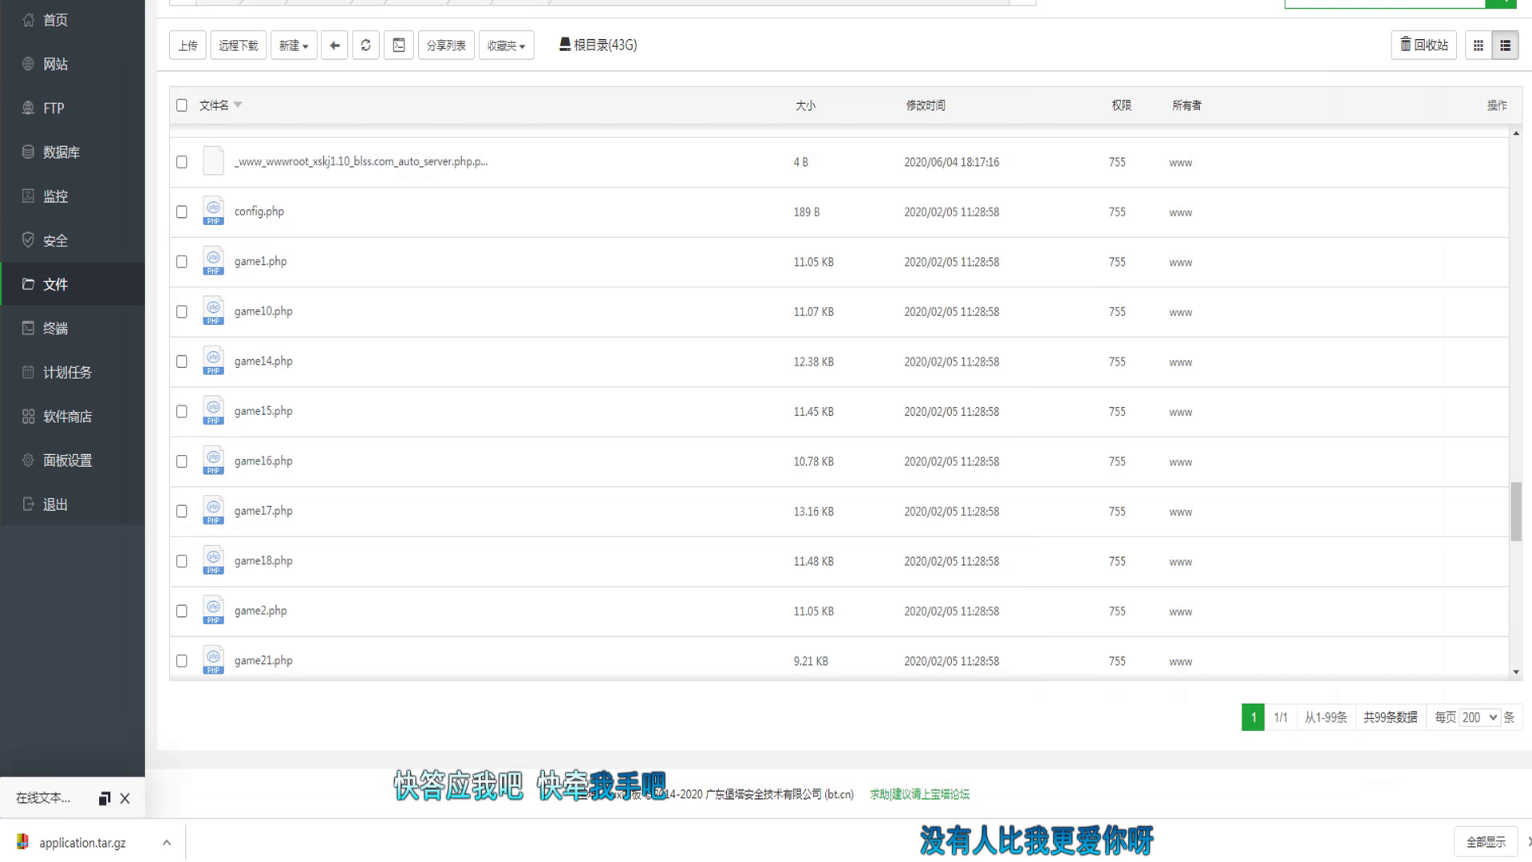
Step: Navigate to data/conf and bring up db.php in the online editor
click(334, 44)
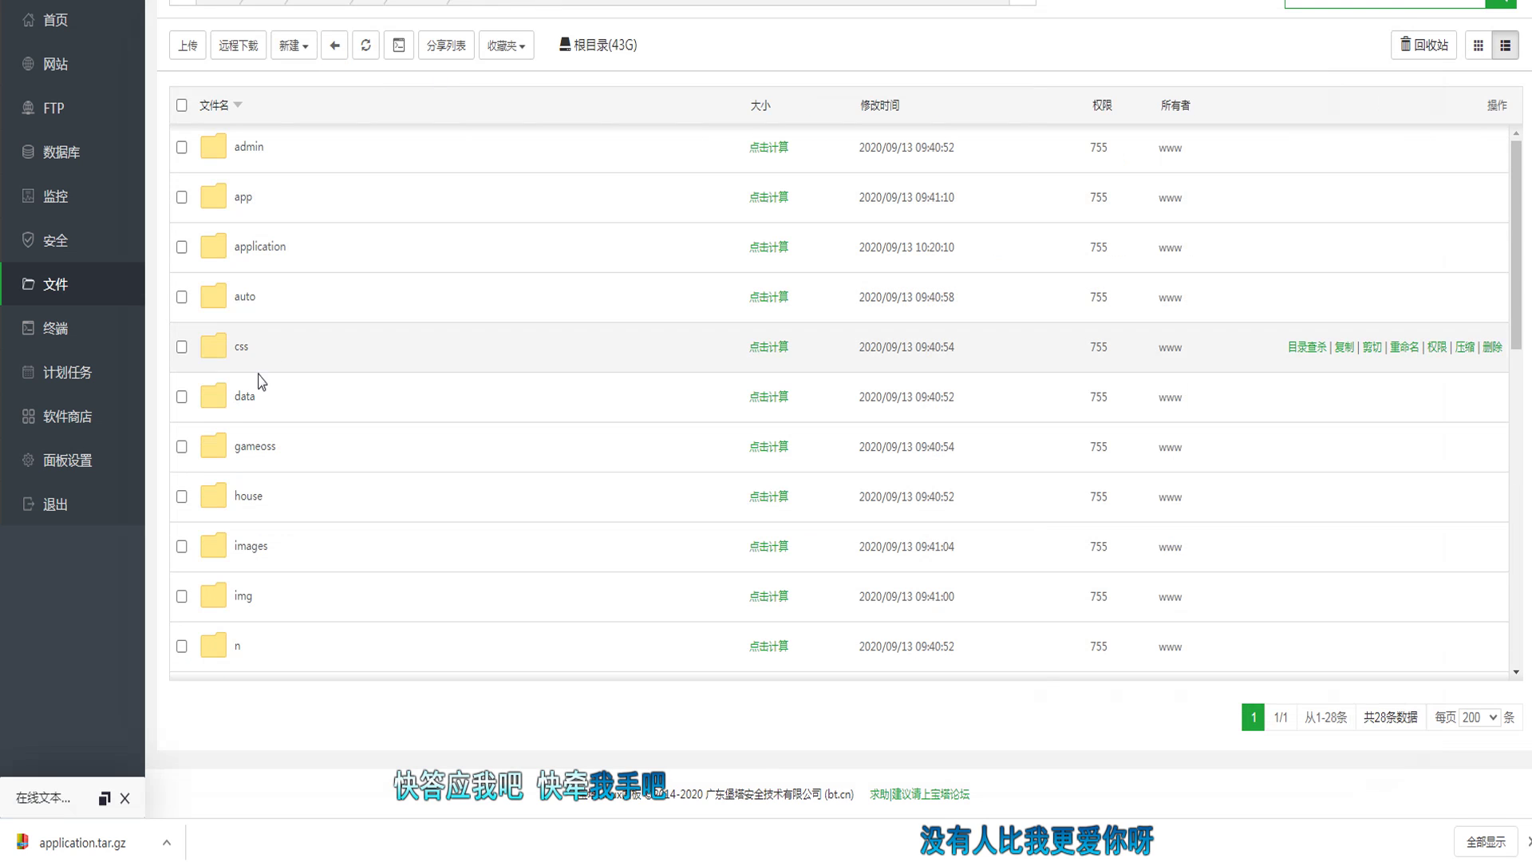
click(245, 398)
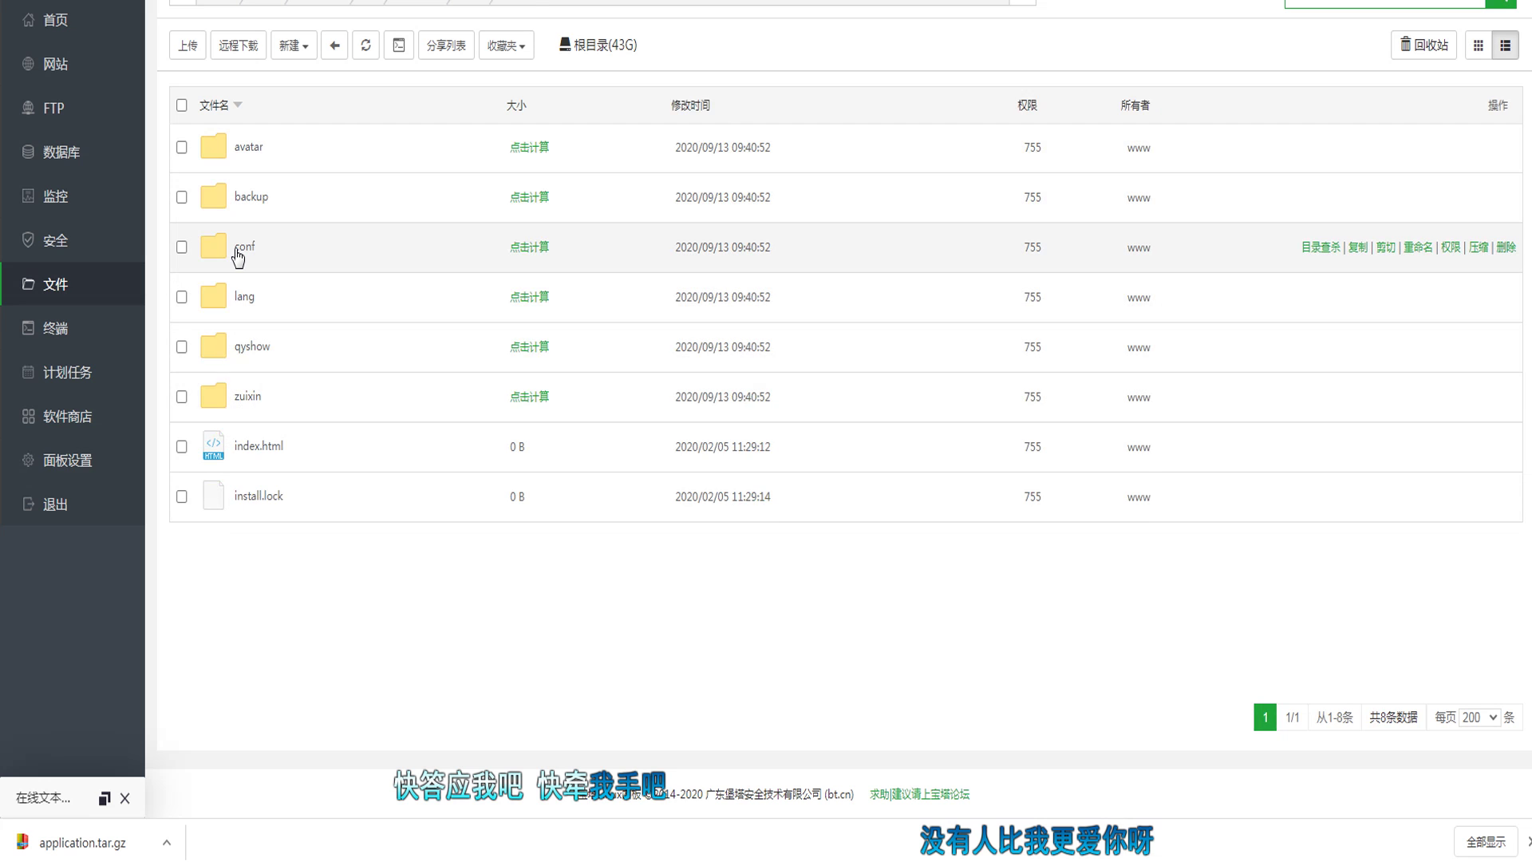
click(240, 249)
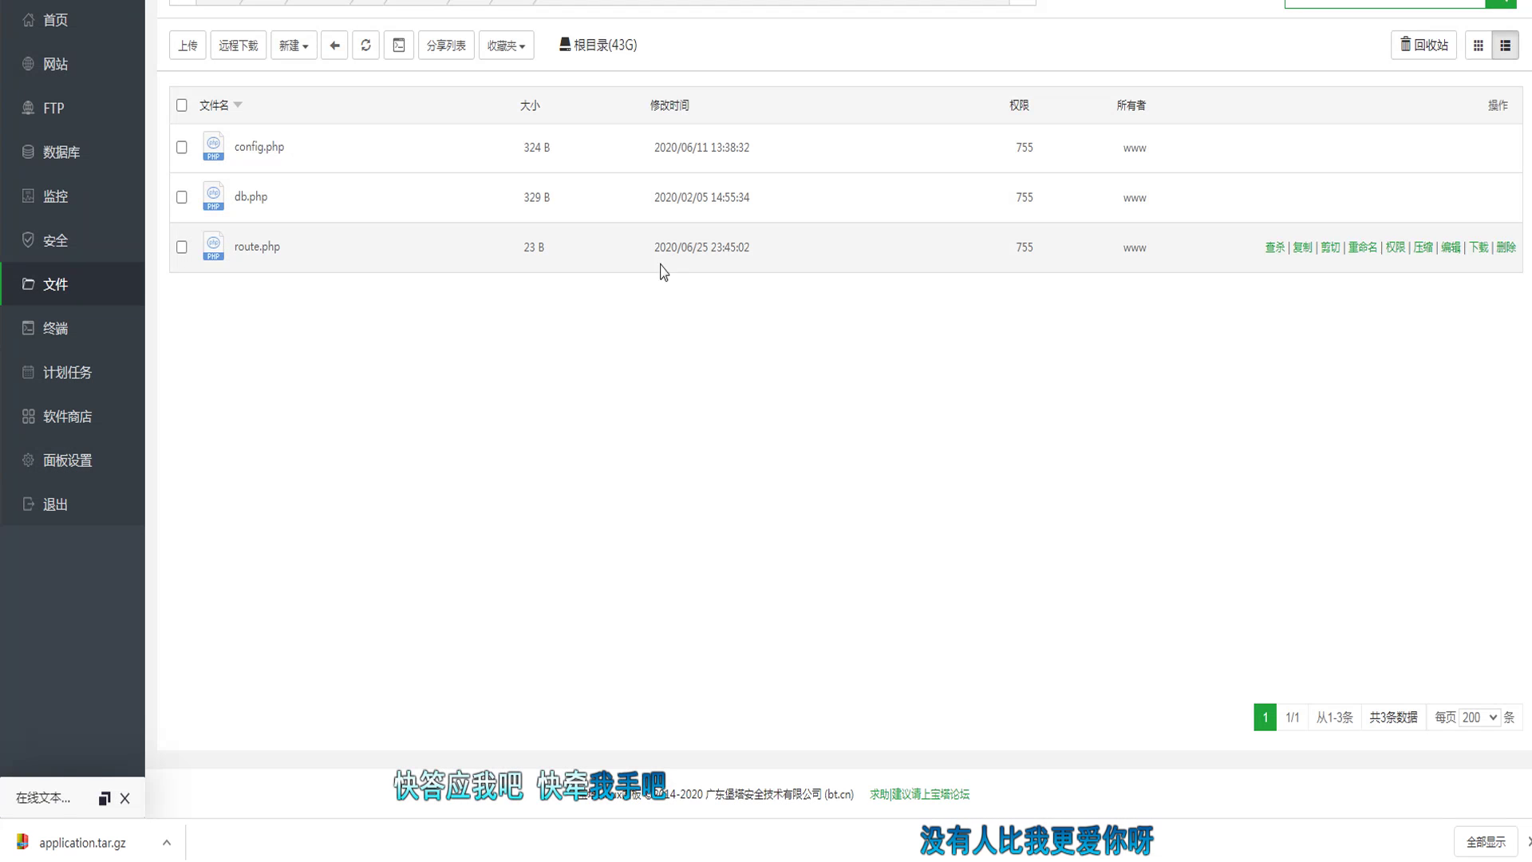
click(103, 798)
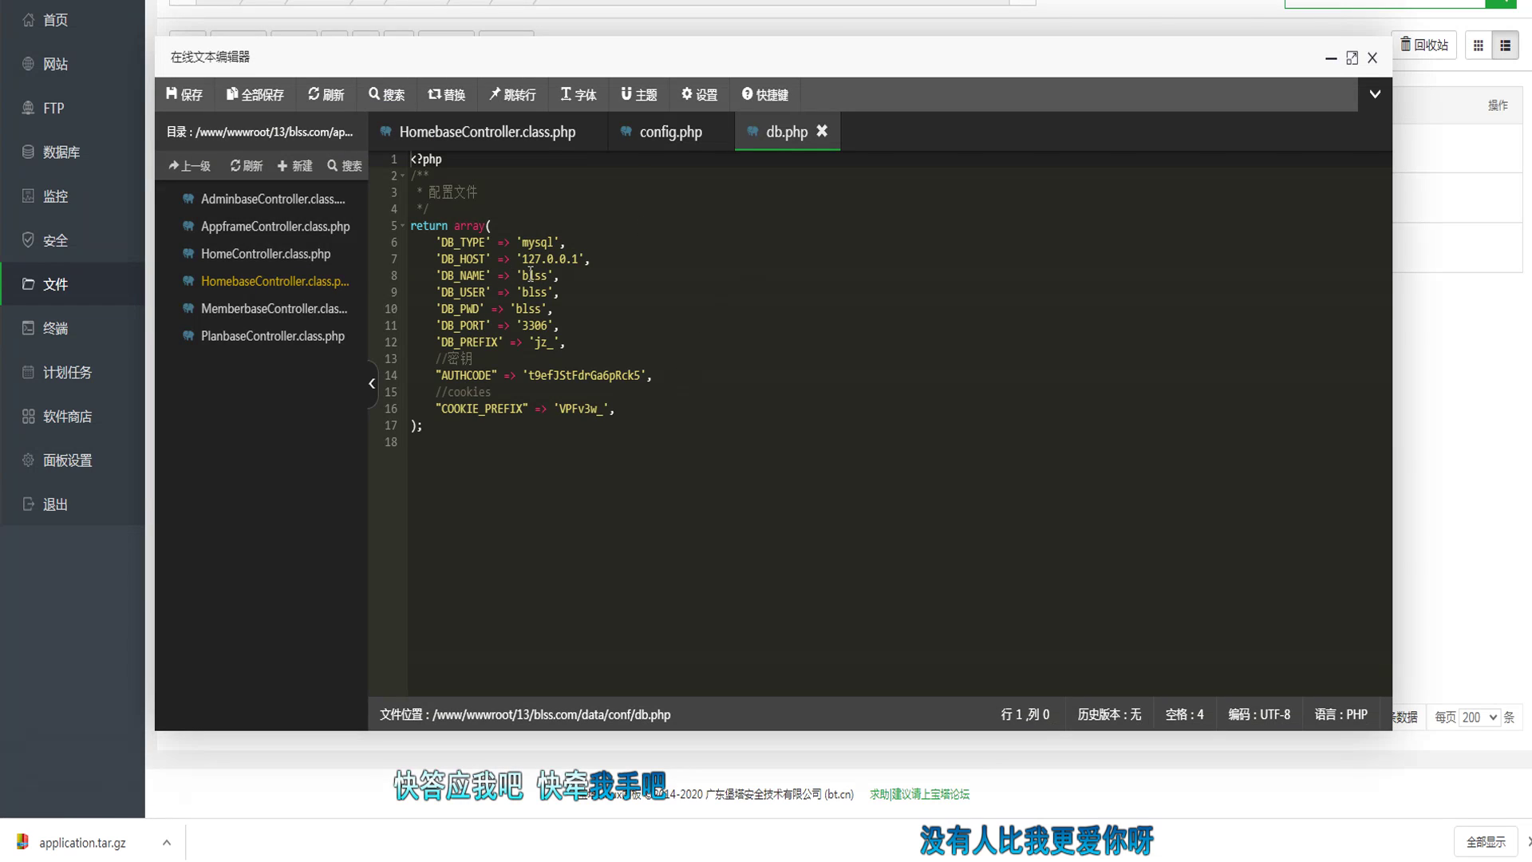
Step: Check the DB_NAME, DB_USER and DB_PWD values in db.php, then close the editor
double_click(531, 275)
double_click(533, 292)
double_click(528, 309)
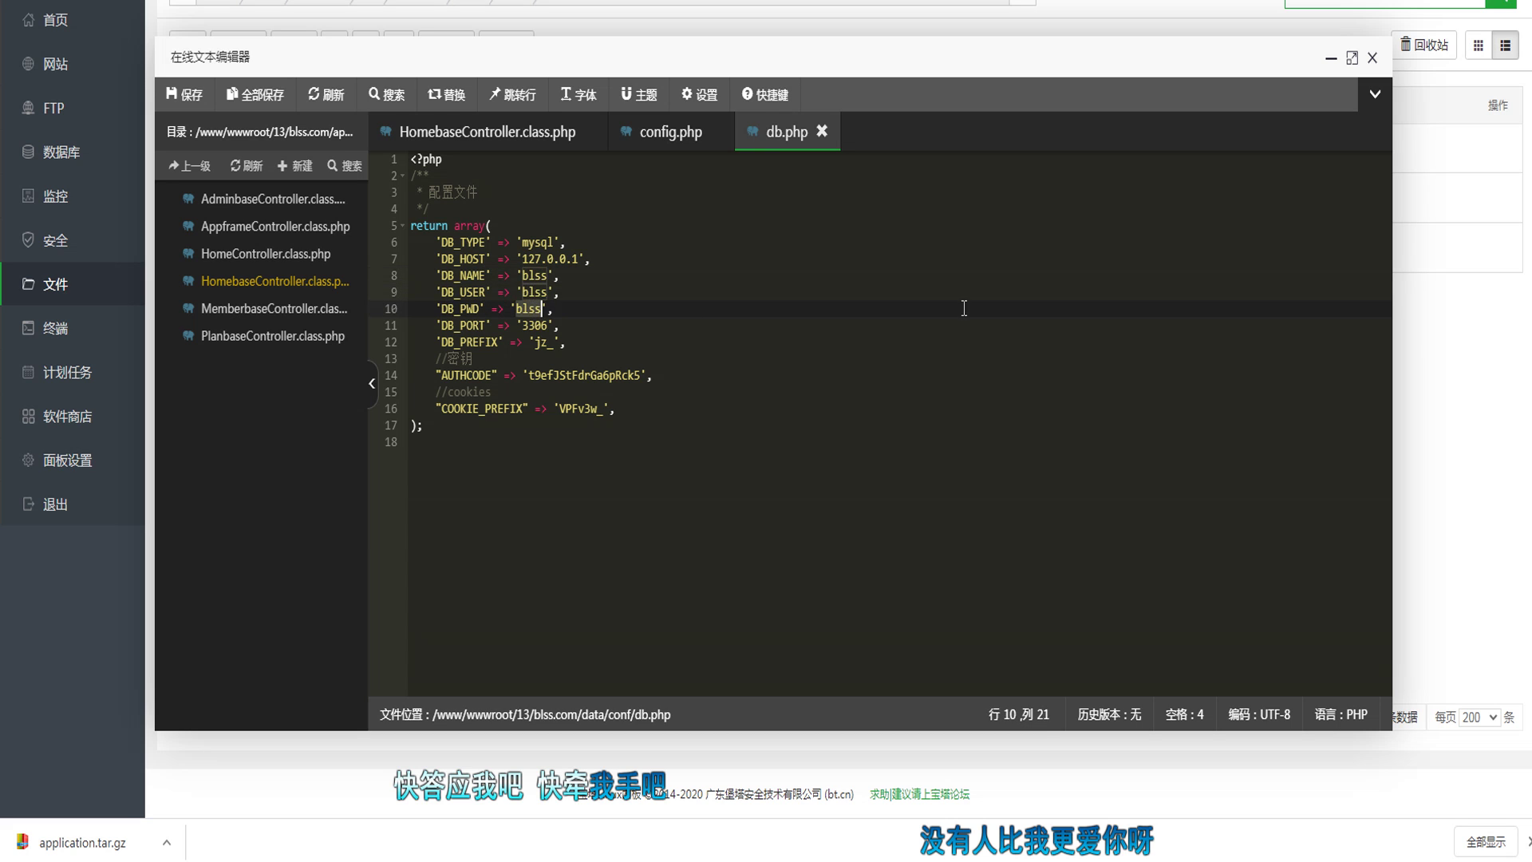
click(1372, 59)
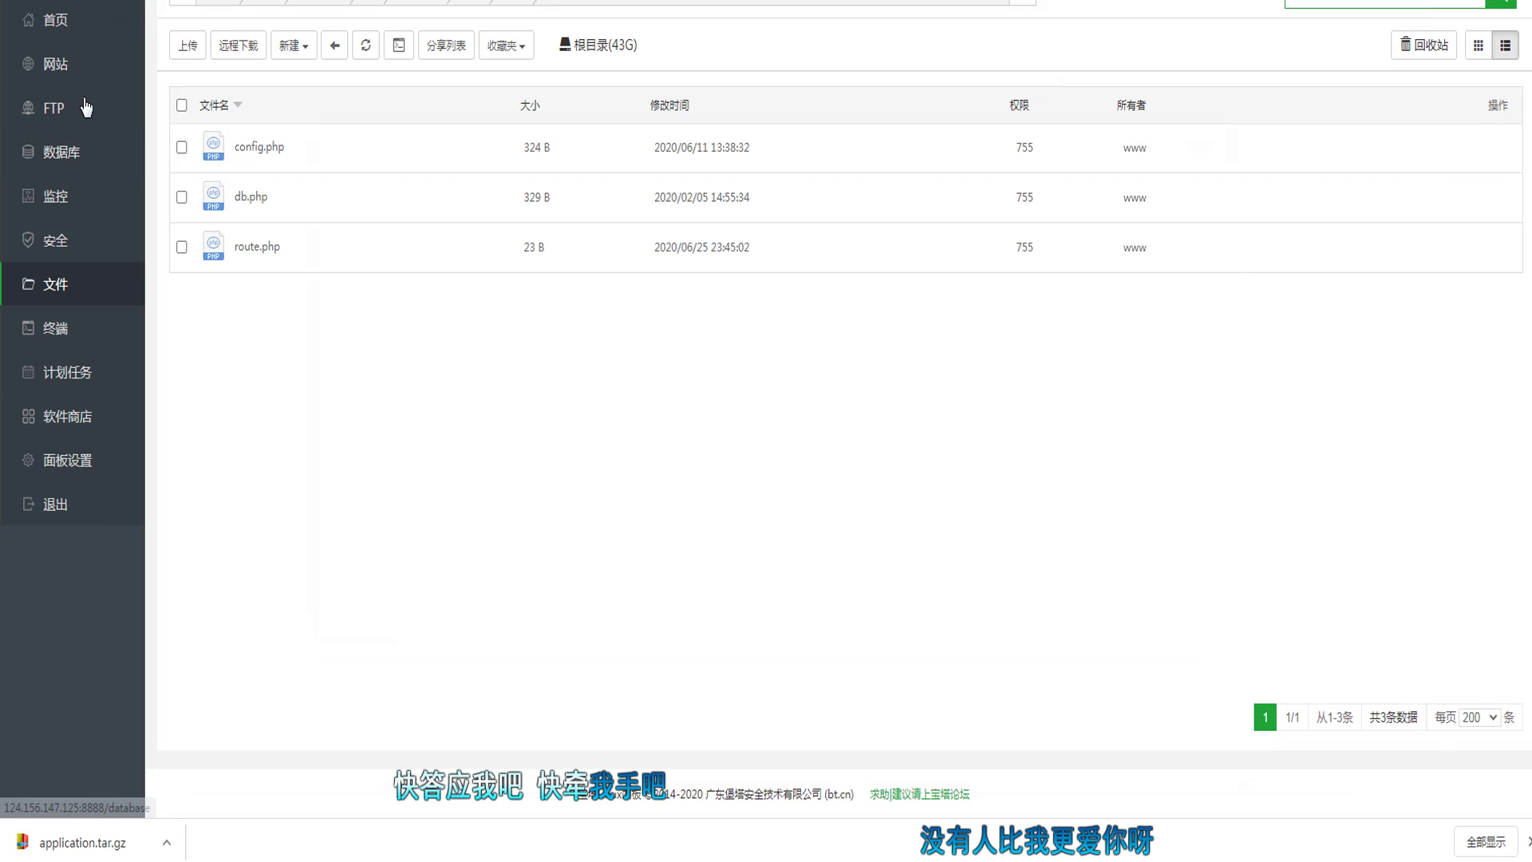
click(312, 10)
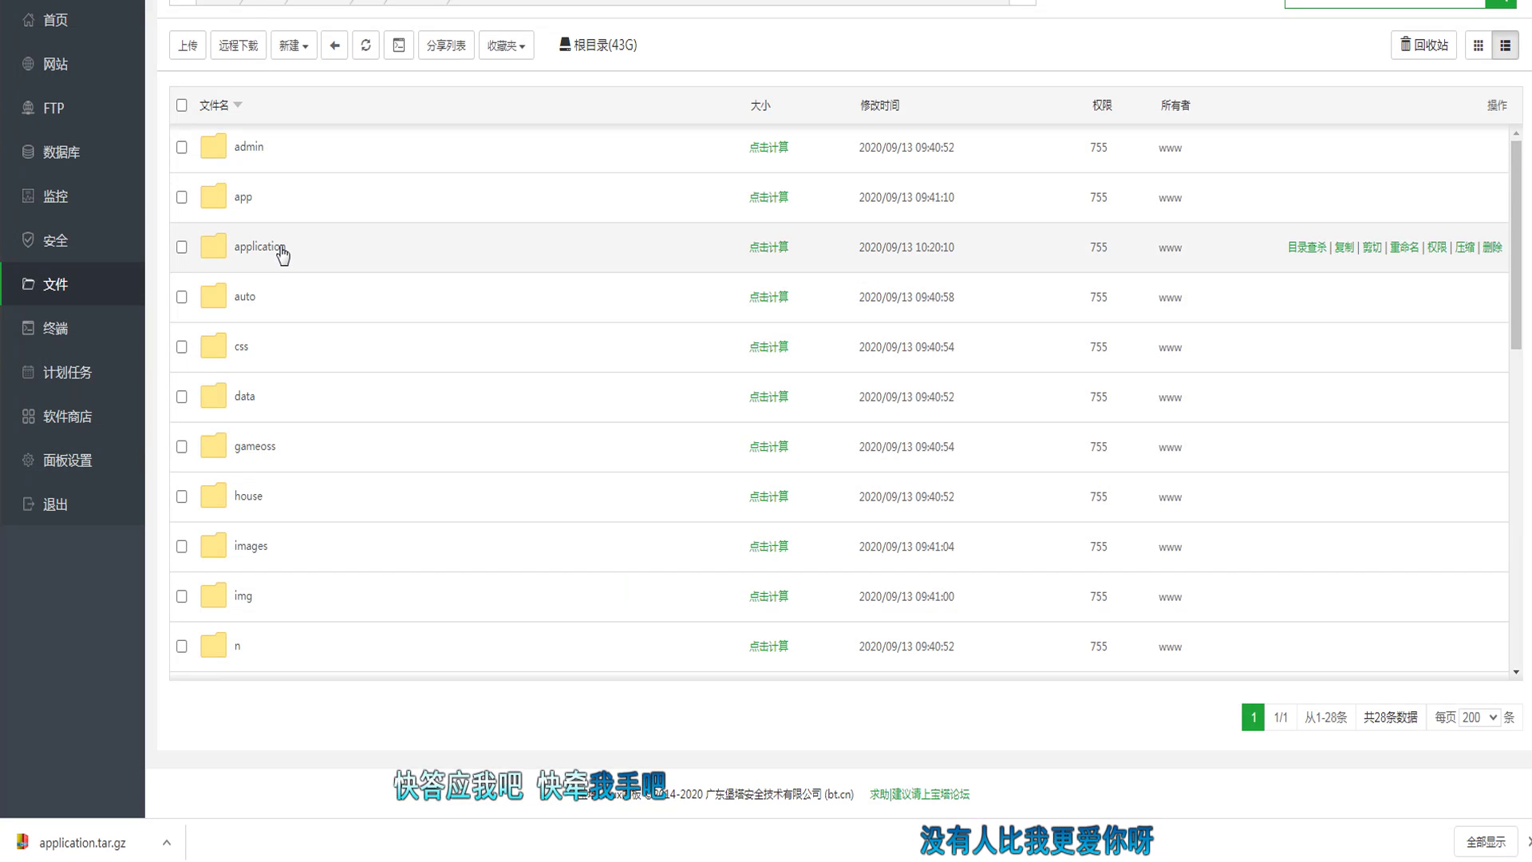
Step: Open application/Common/Controller/HomebaseController.class.php in the online editor again
click(281, 251)
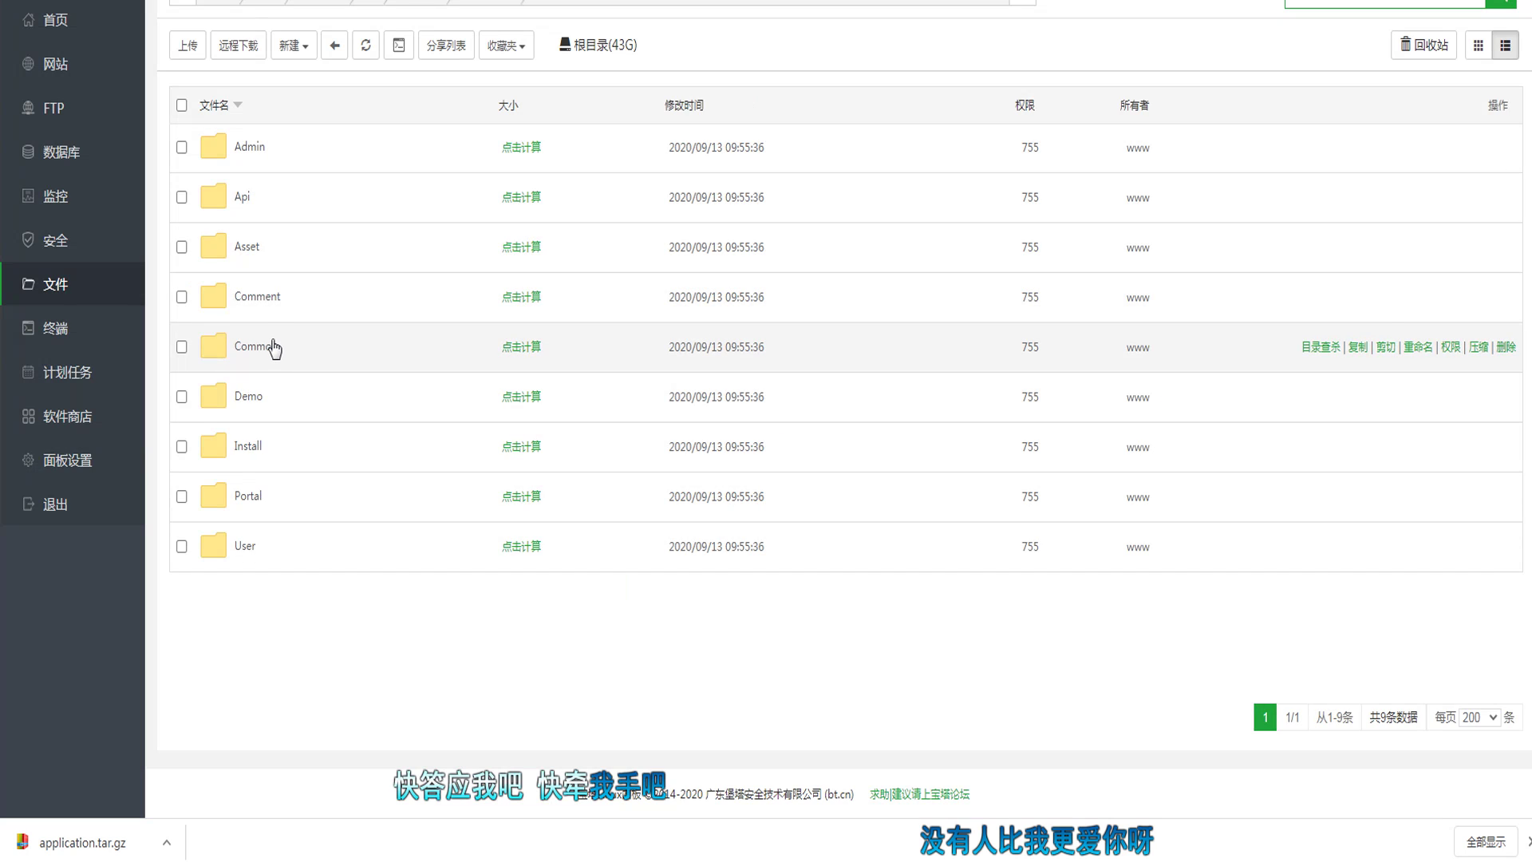
click(274, 346)
click(271, 301)
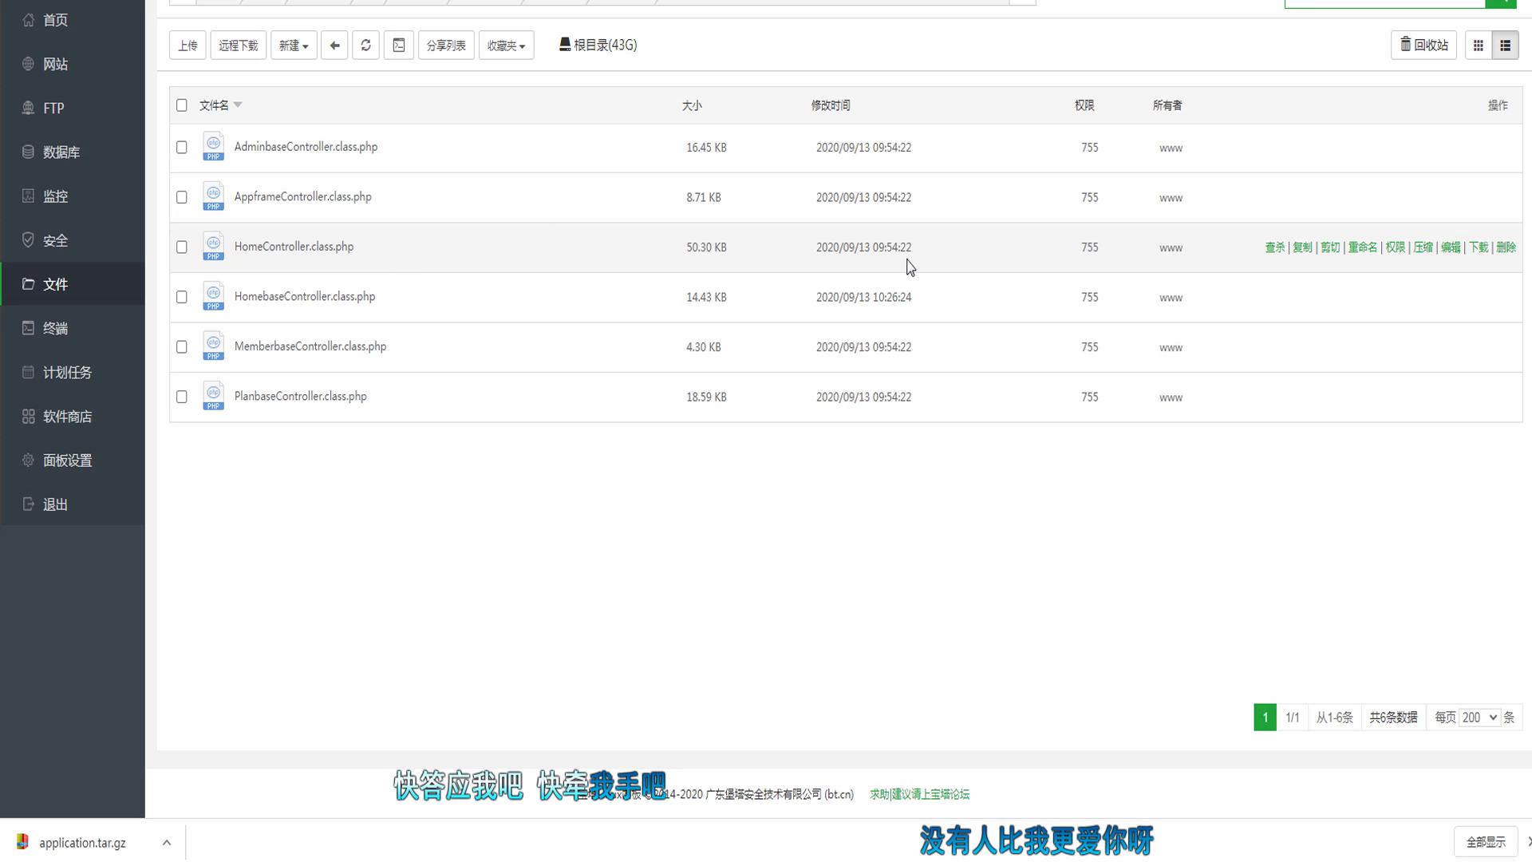
click(1451, 298)
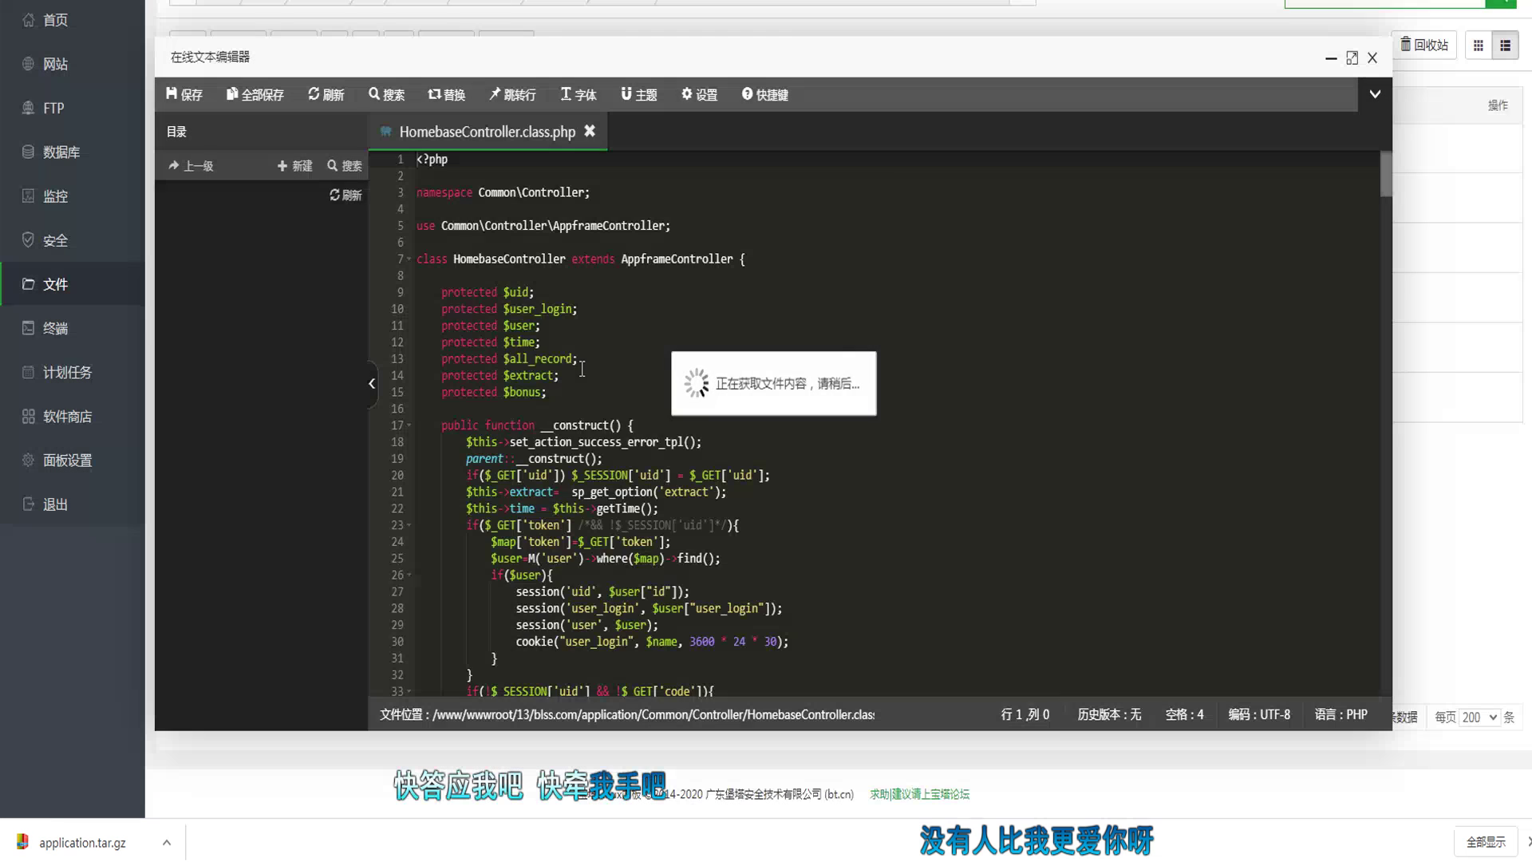
Step: Select the // comment markers on the WeChat redirect lines 35–38
scroll(583, 365, down, 5)
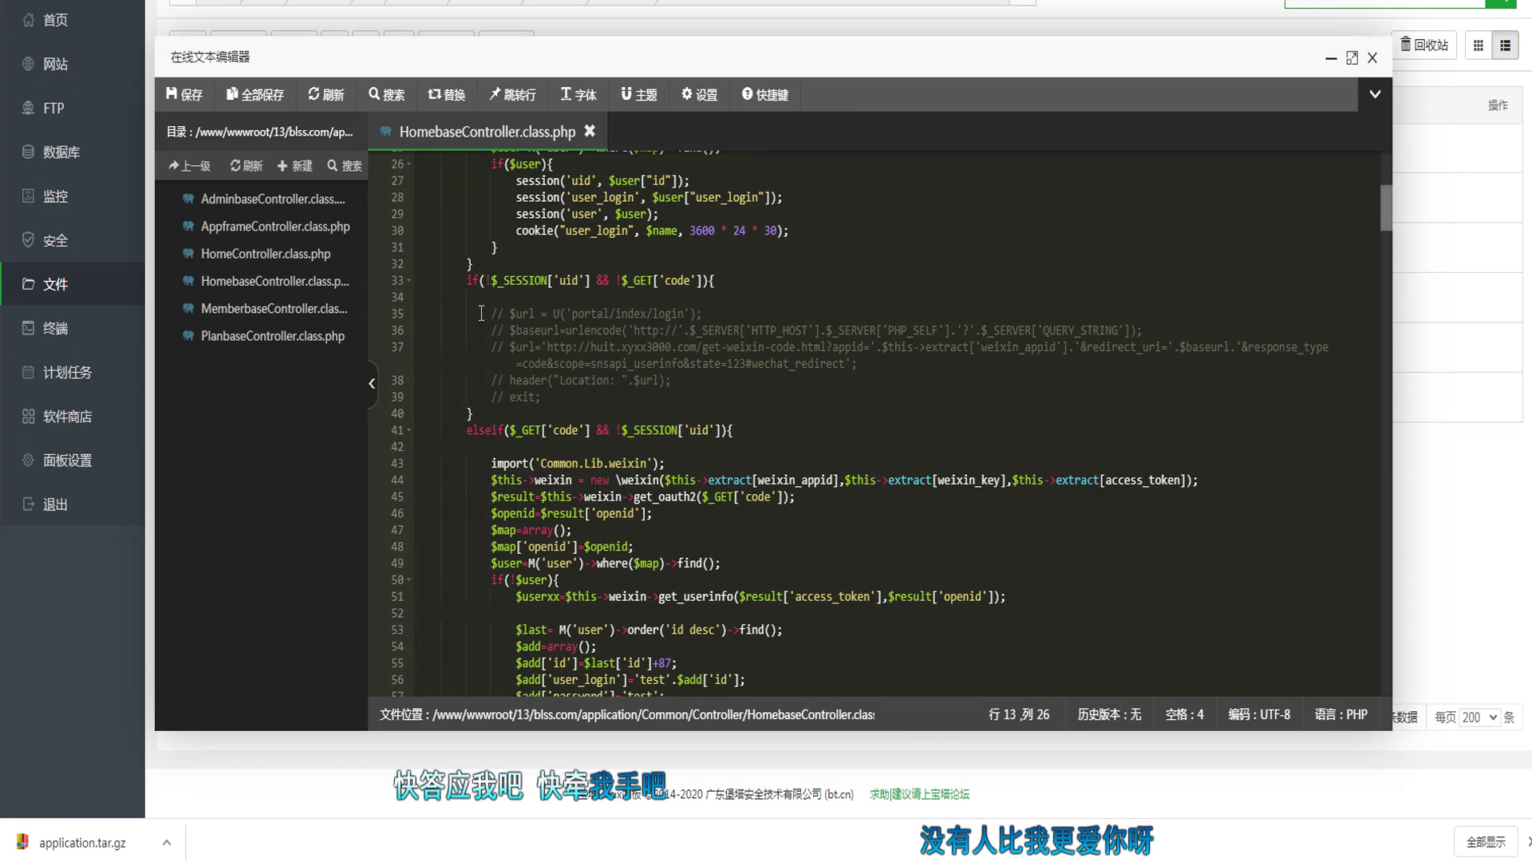
drag(481, 313, 510, 314)
drag(418, 330, 469, 395)
click(488, 373)
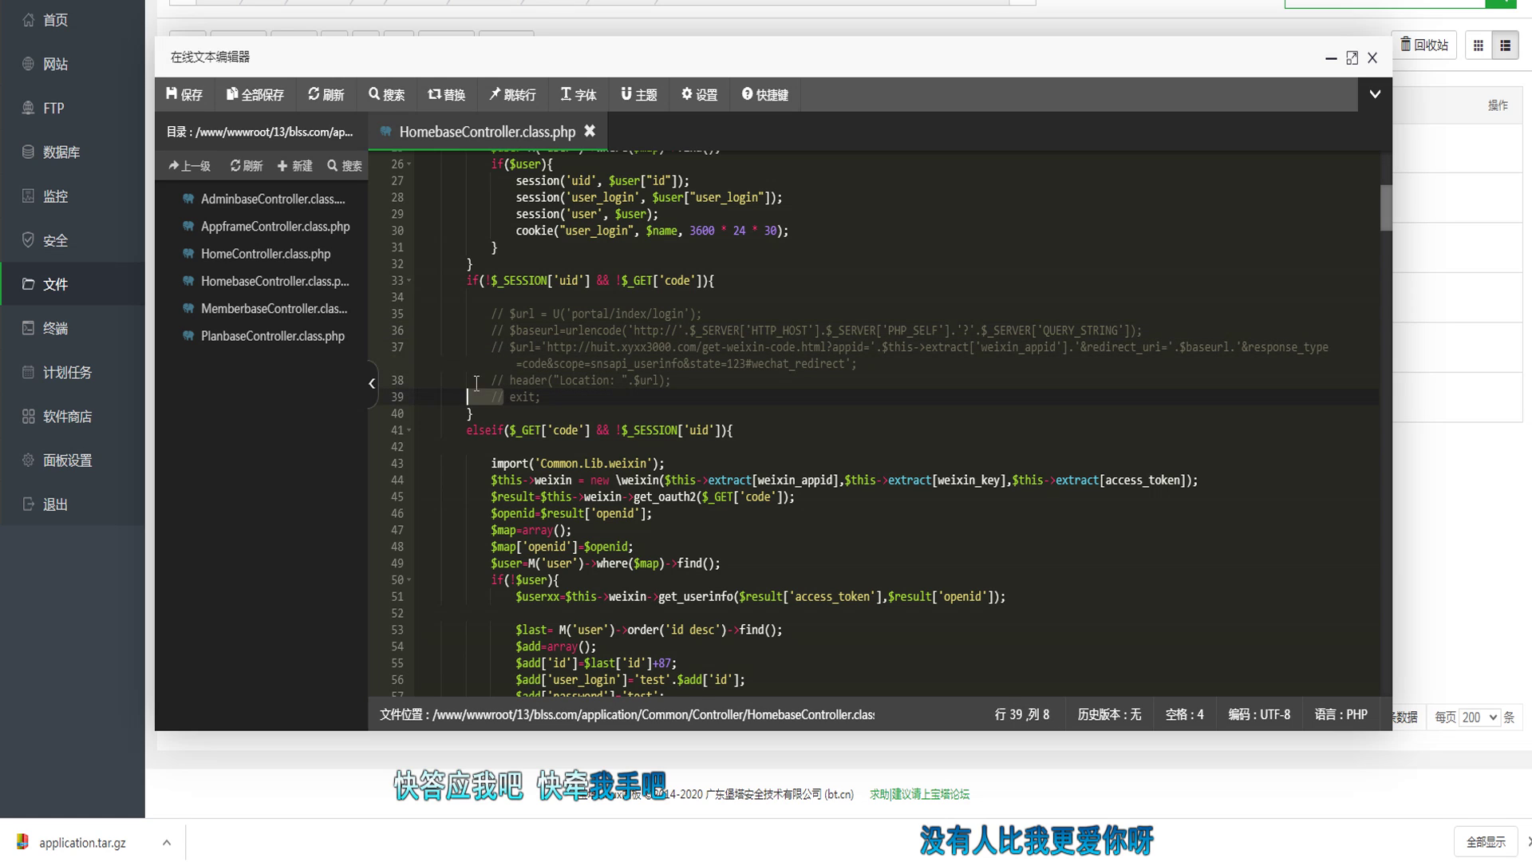
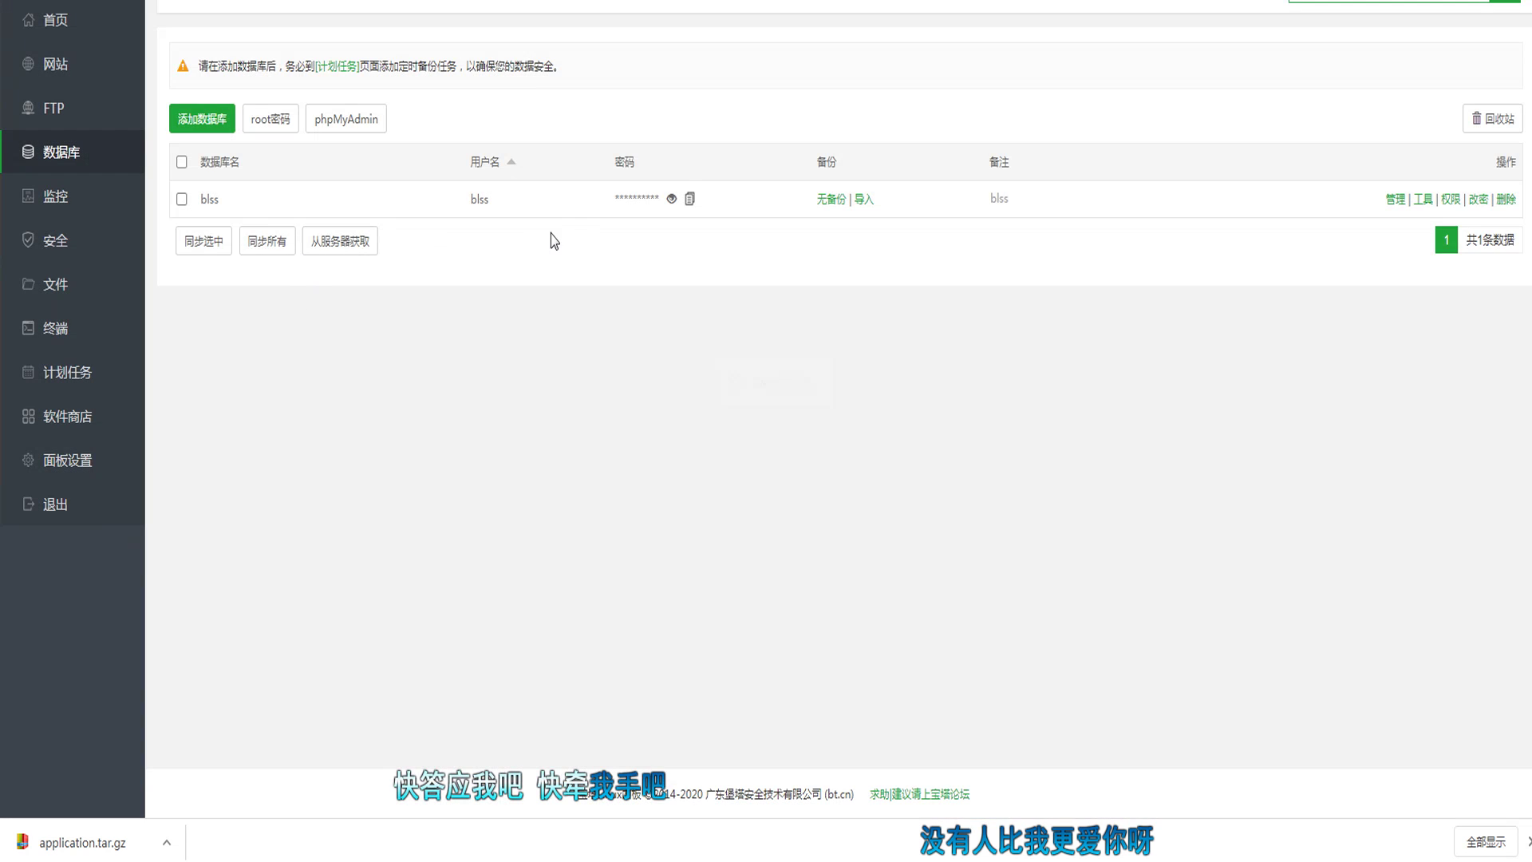
Step: Open phpMyAdmin from the blss database row and log in with the blss username and password
click(1395, 201)
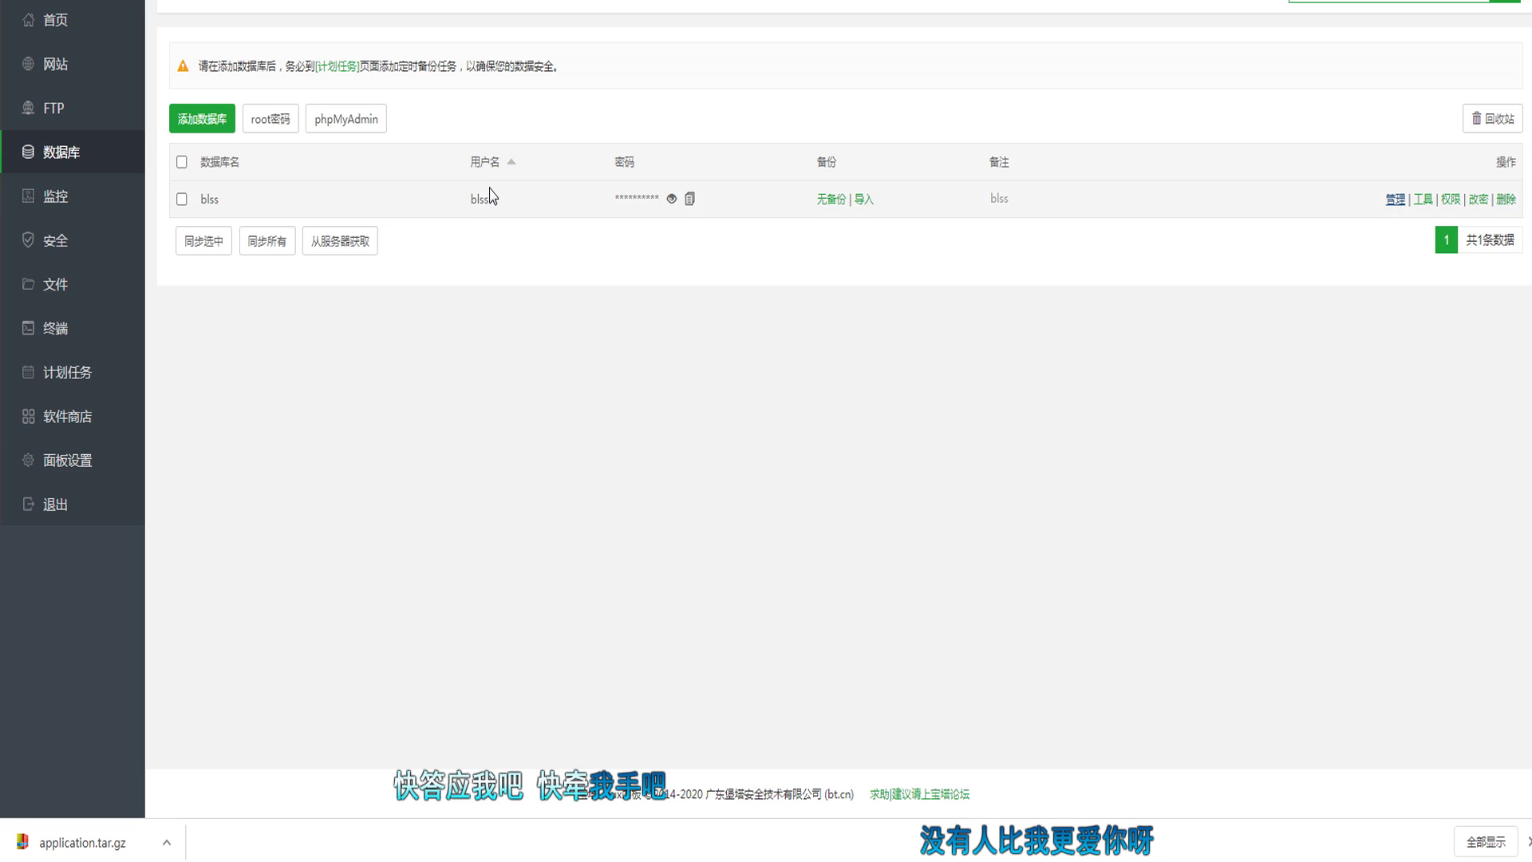
double_click(480, 199)
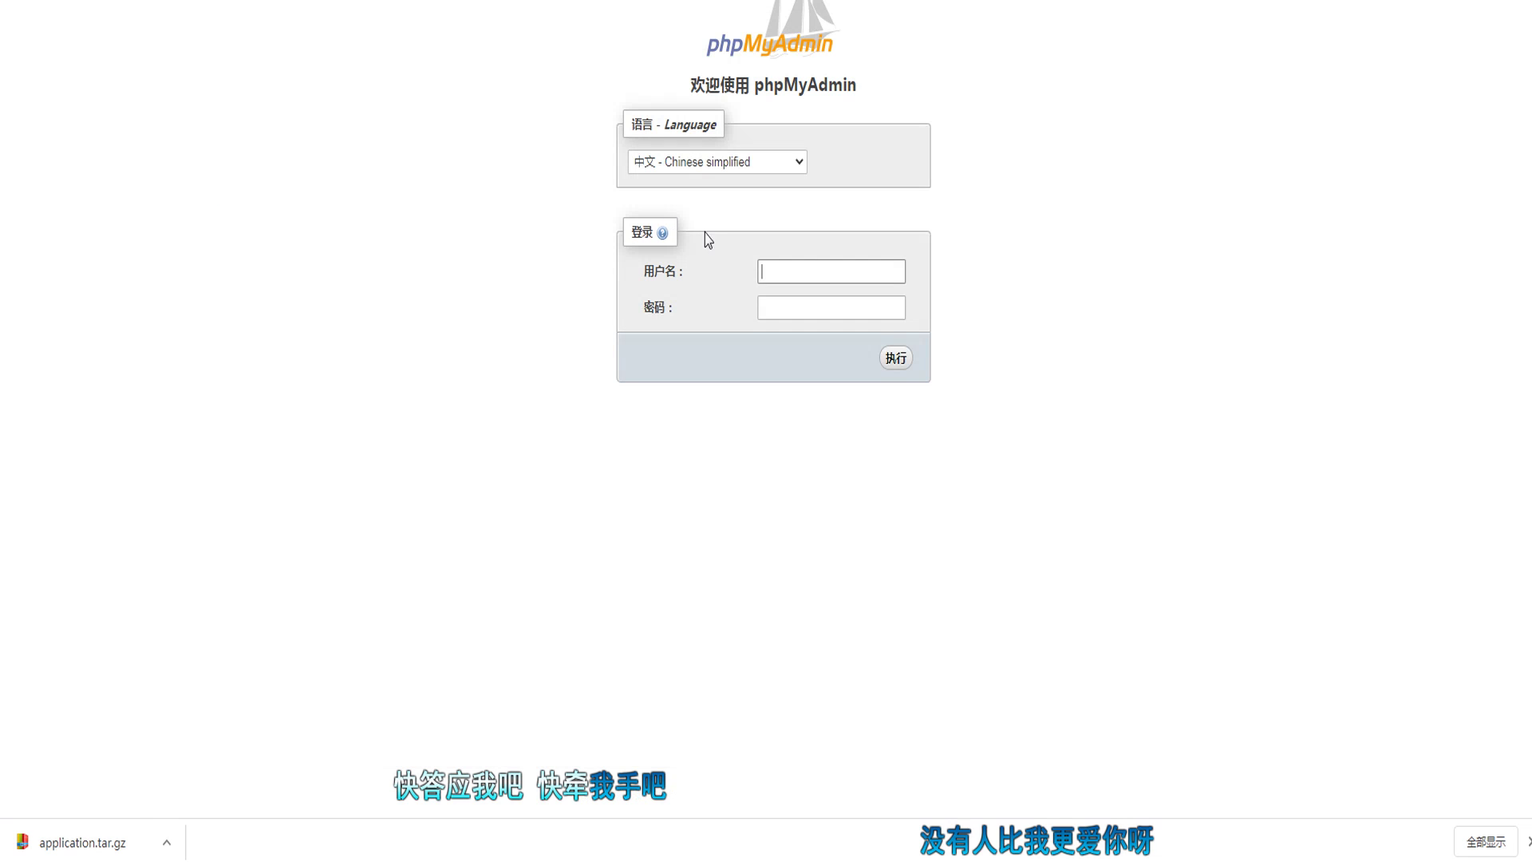
click(831, 273)
key(ctrl+v)
click(836, 308)
key(ctrl+v)
click(897, 359)
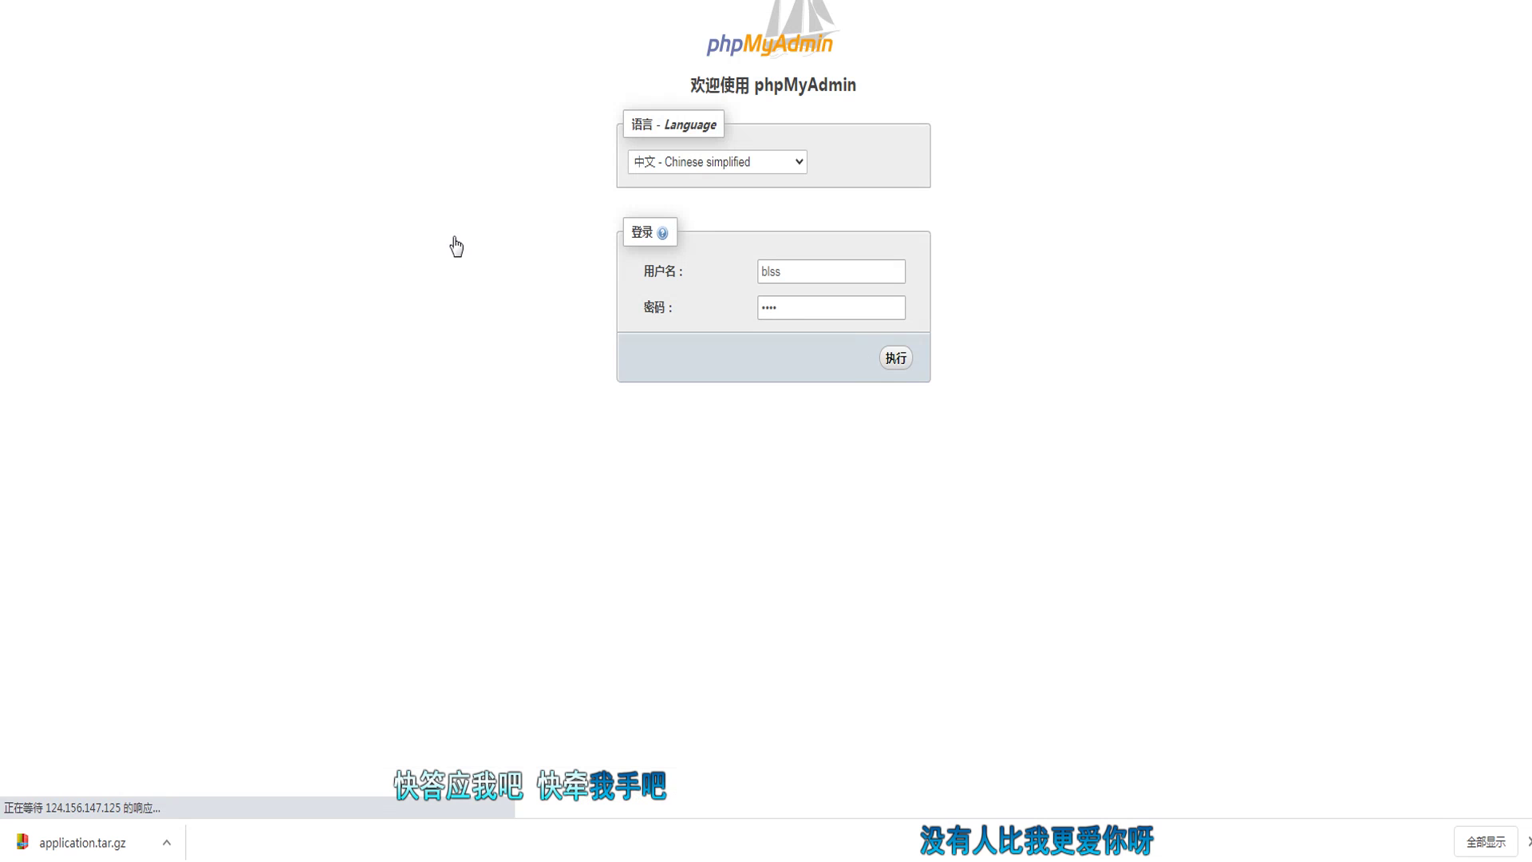
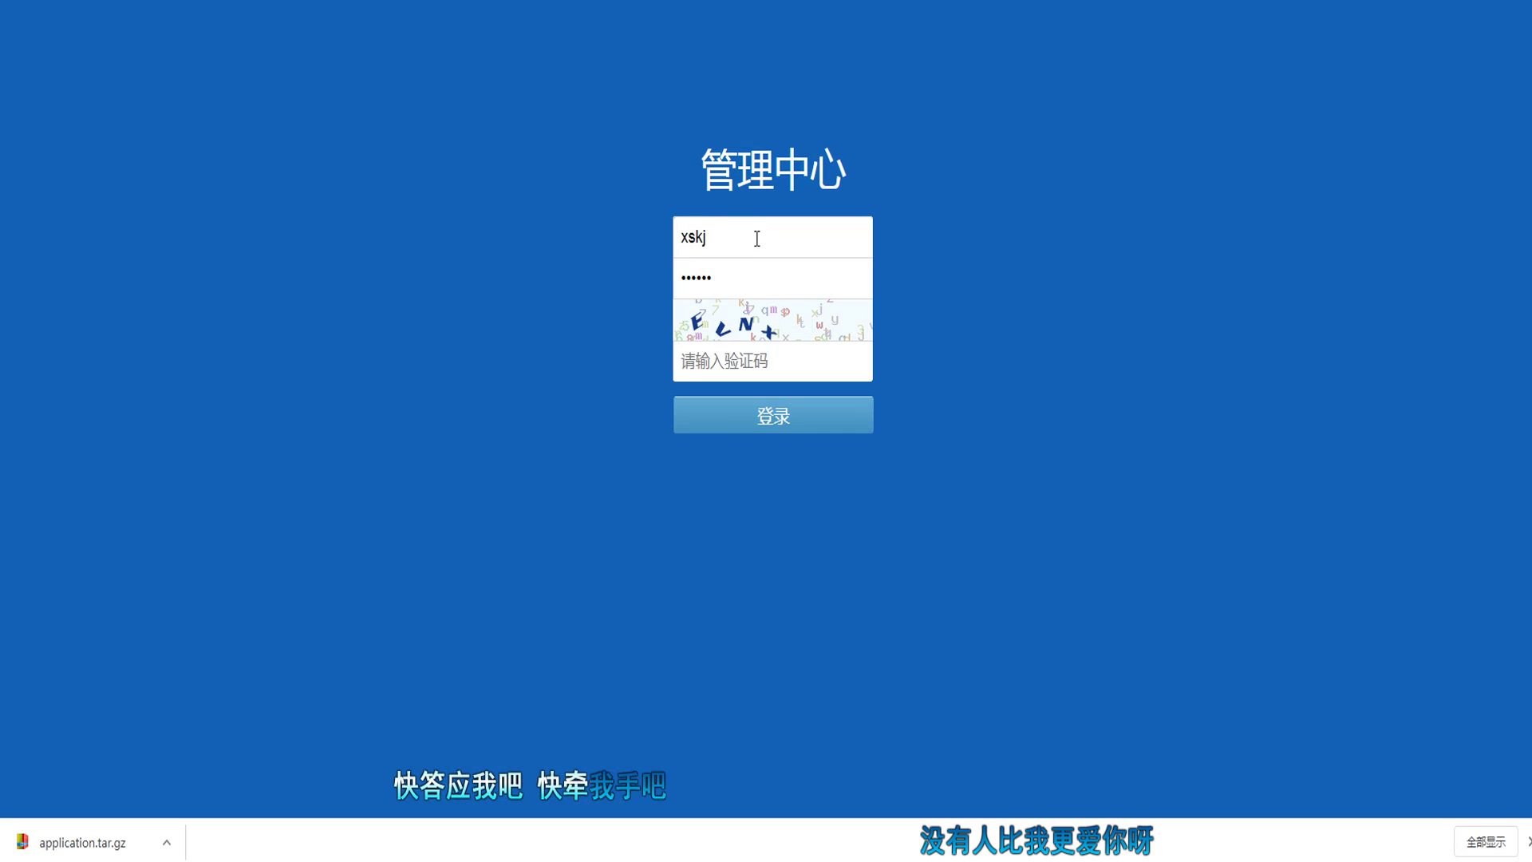
Step: Enter the captcha to log in to the 管理中心 backend, then bring the setup guide document forward
text(evnx)
key(Return)
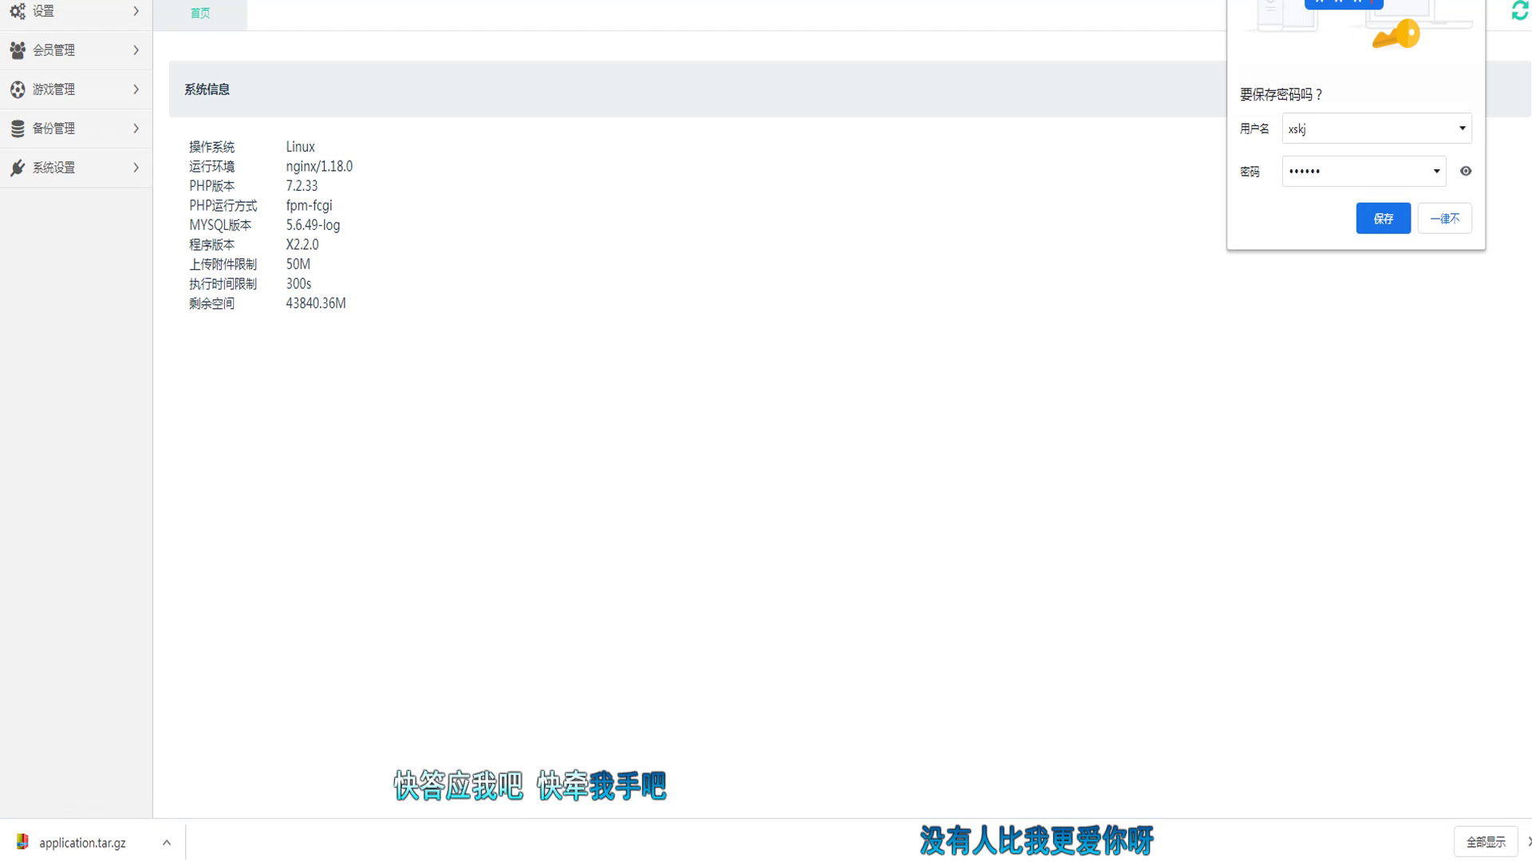
key(alt+Tab)
scroll(975, 610, down, 10)
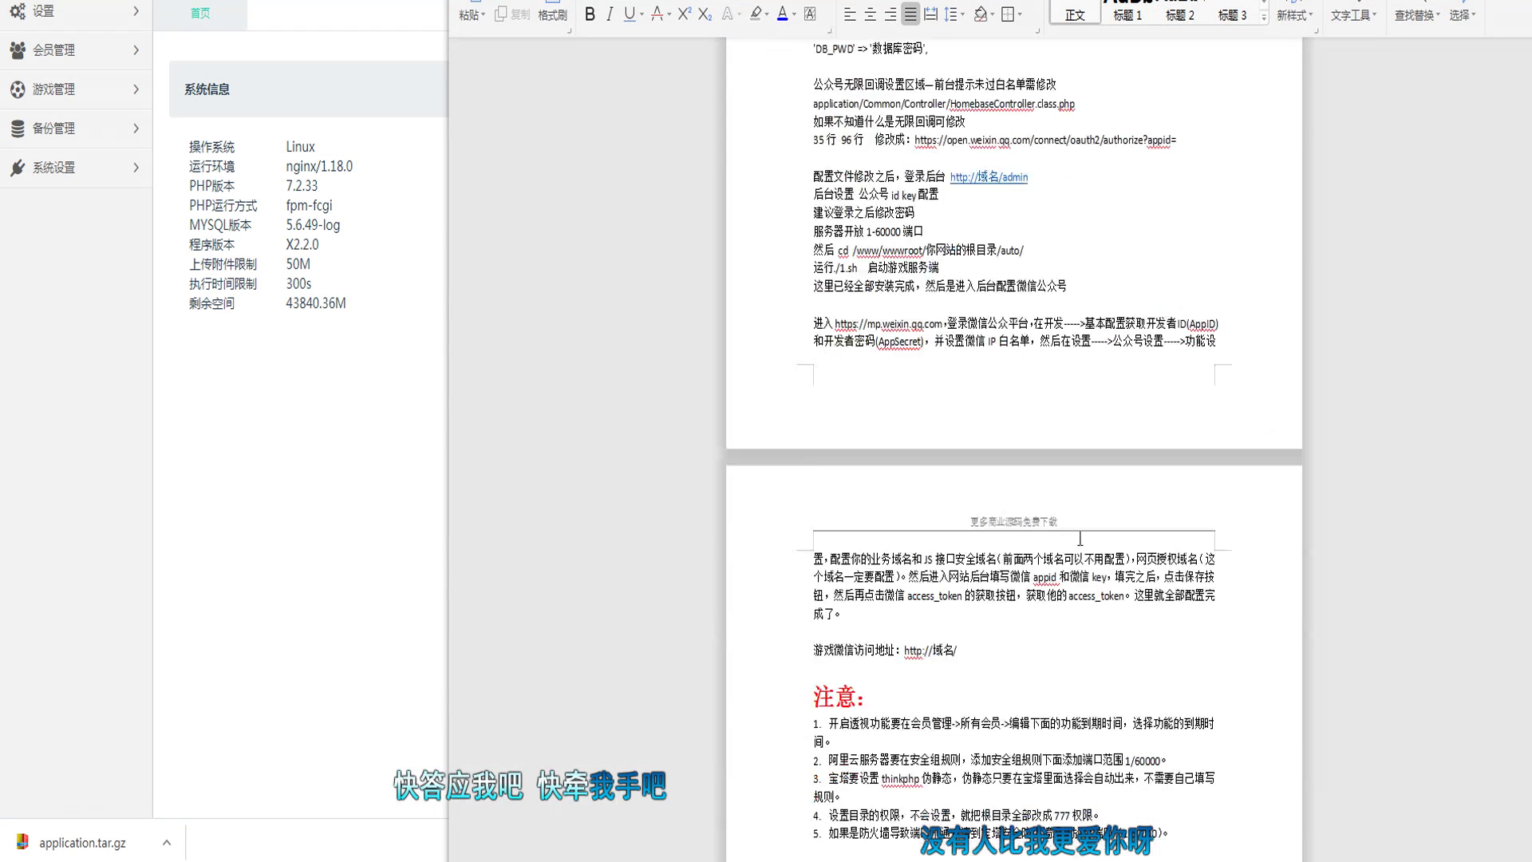
Step: Add a 后台地址： line below item 6 and paste heading 6's domain address after it
drag(1012, 648, 808, 572)
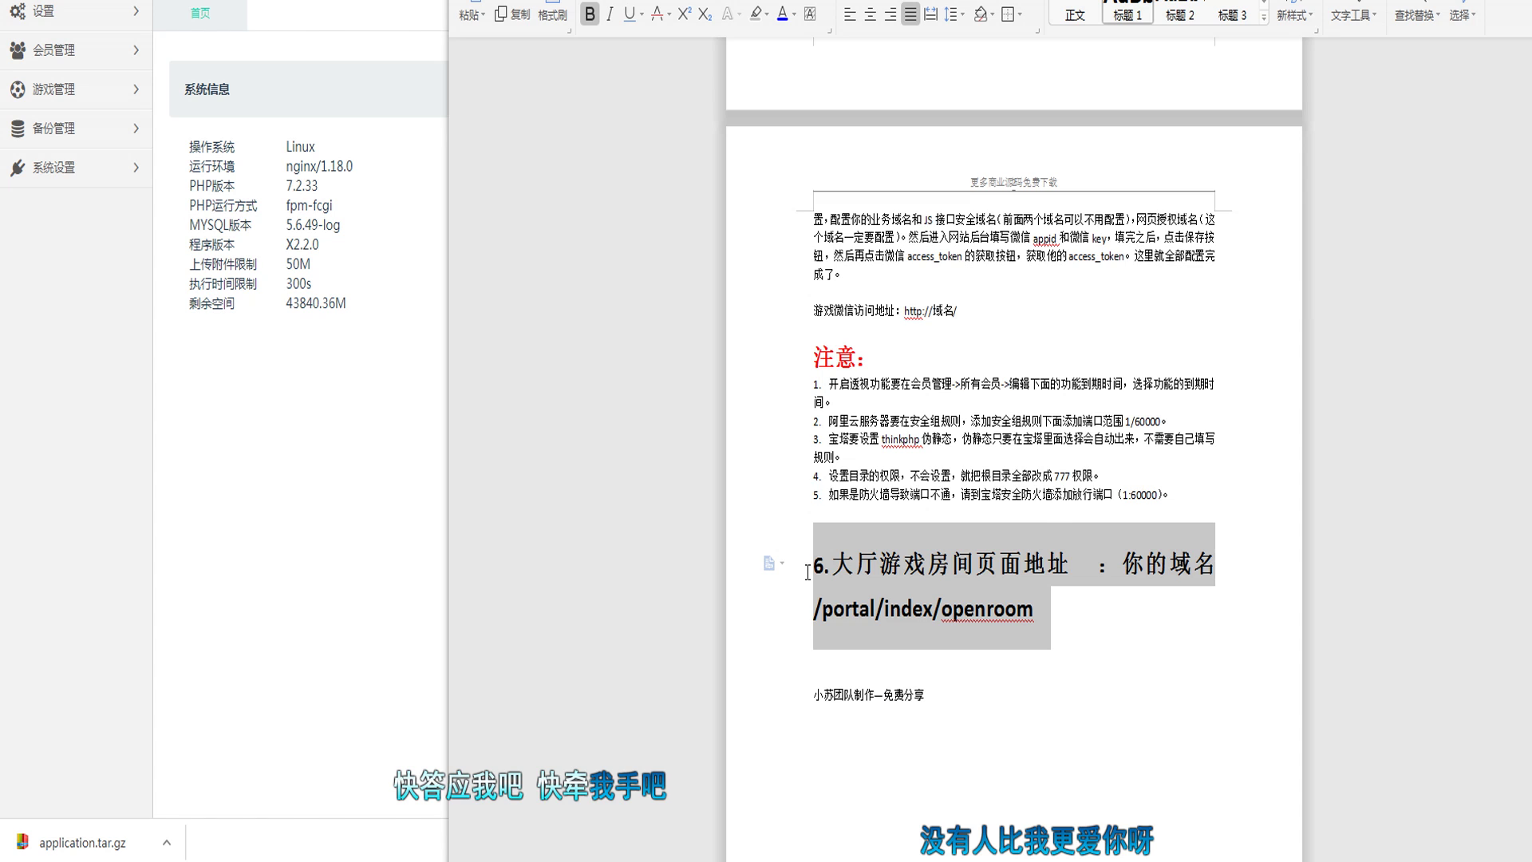
click(918, 596)
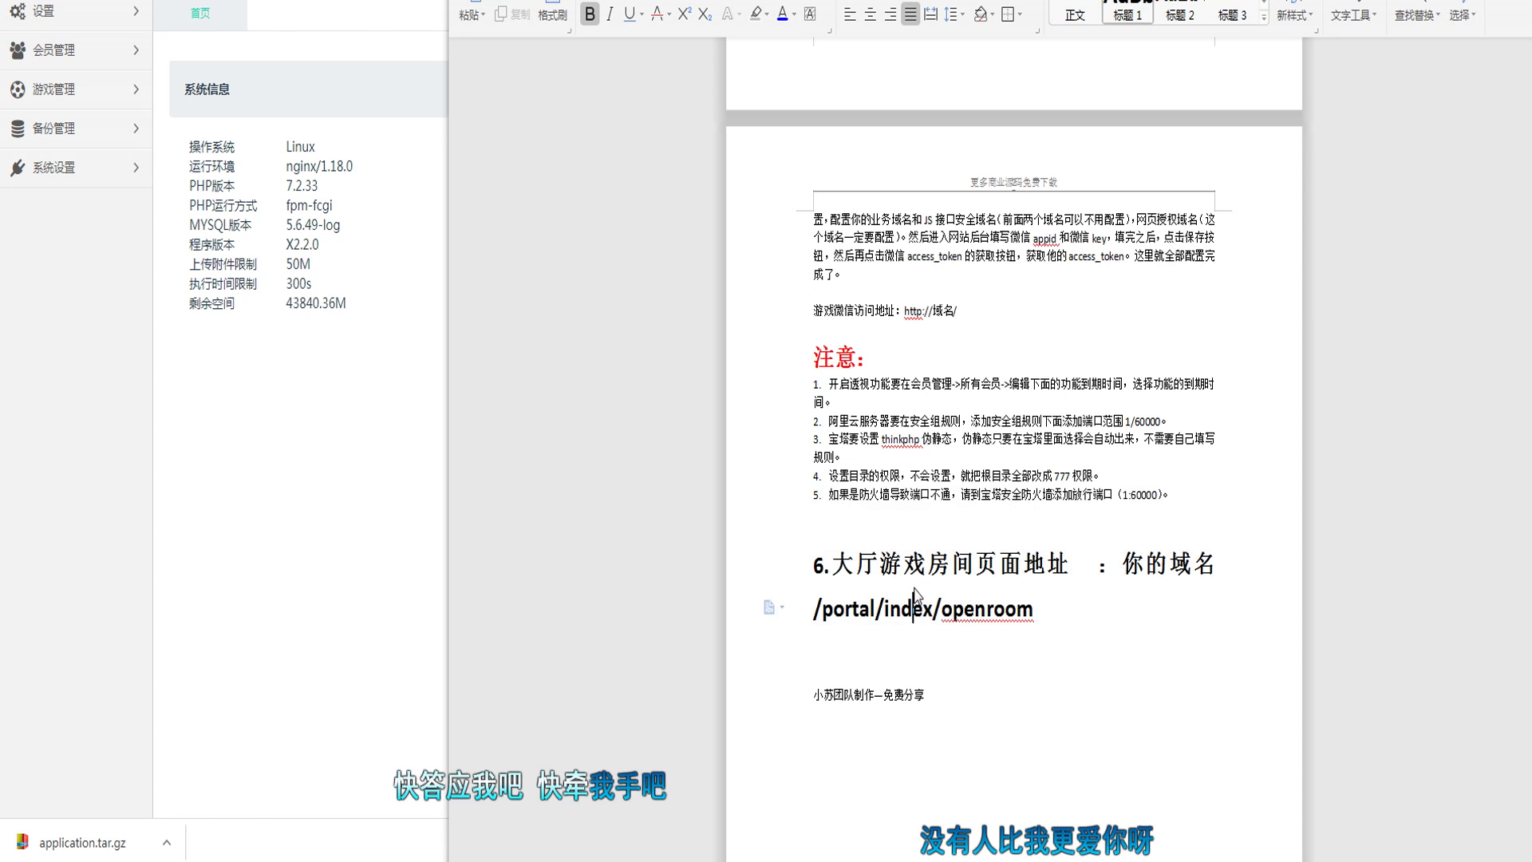
triple_click(1044, 608)
click(1130, 660)
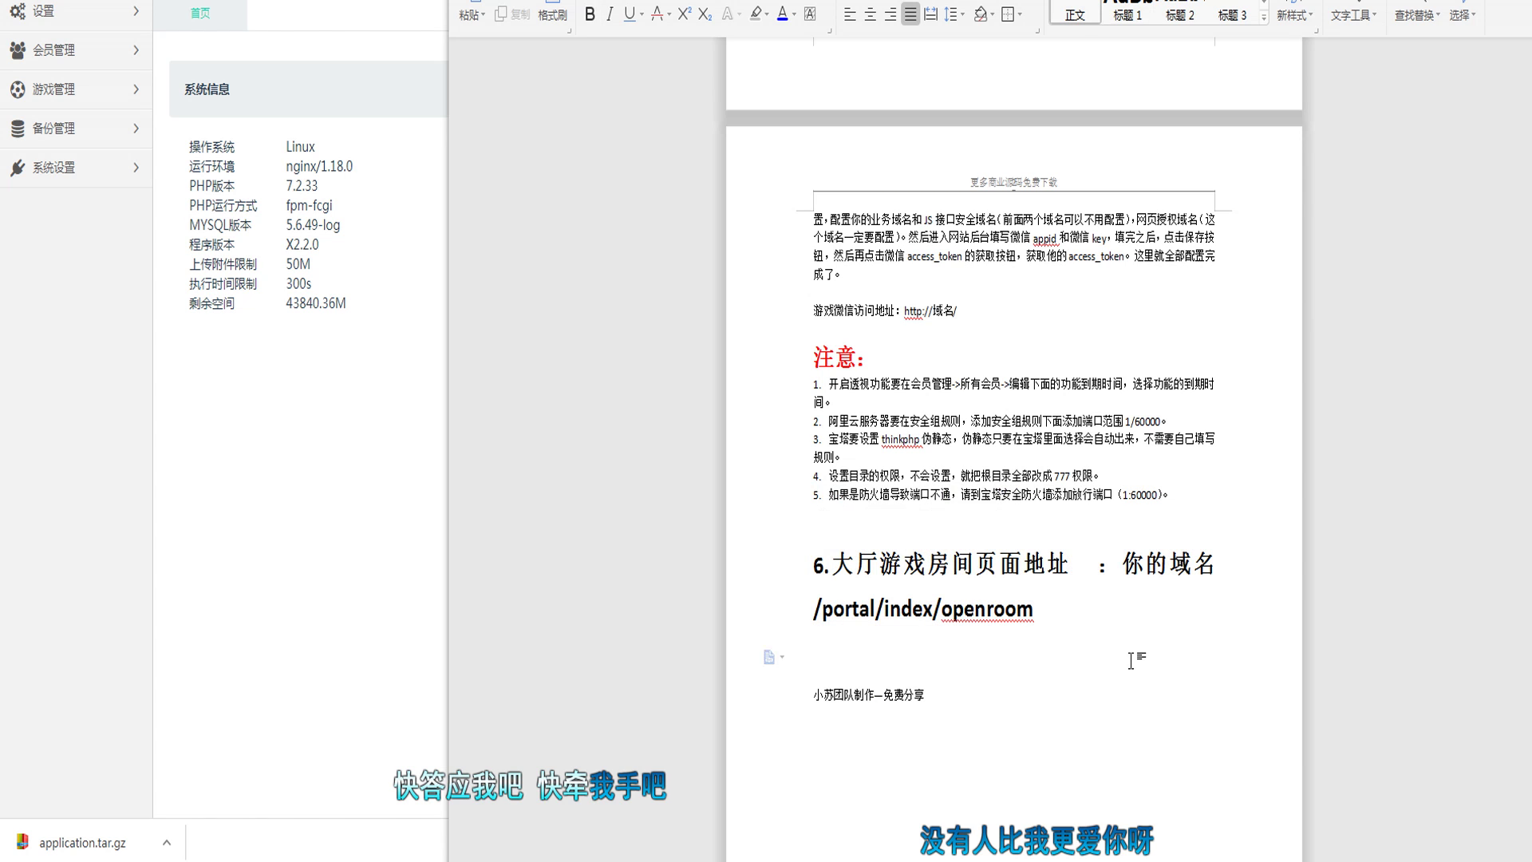
key(Return)
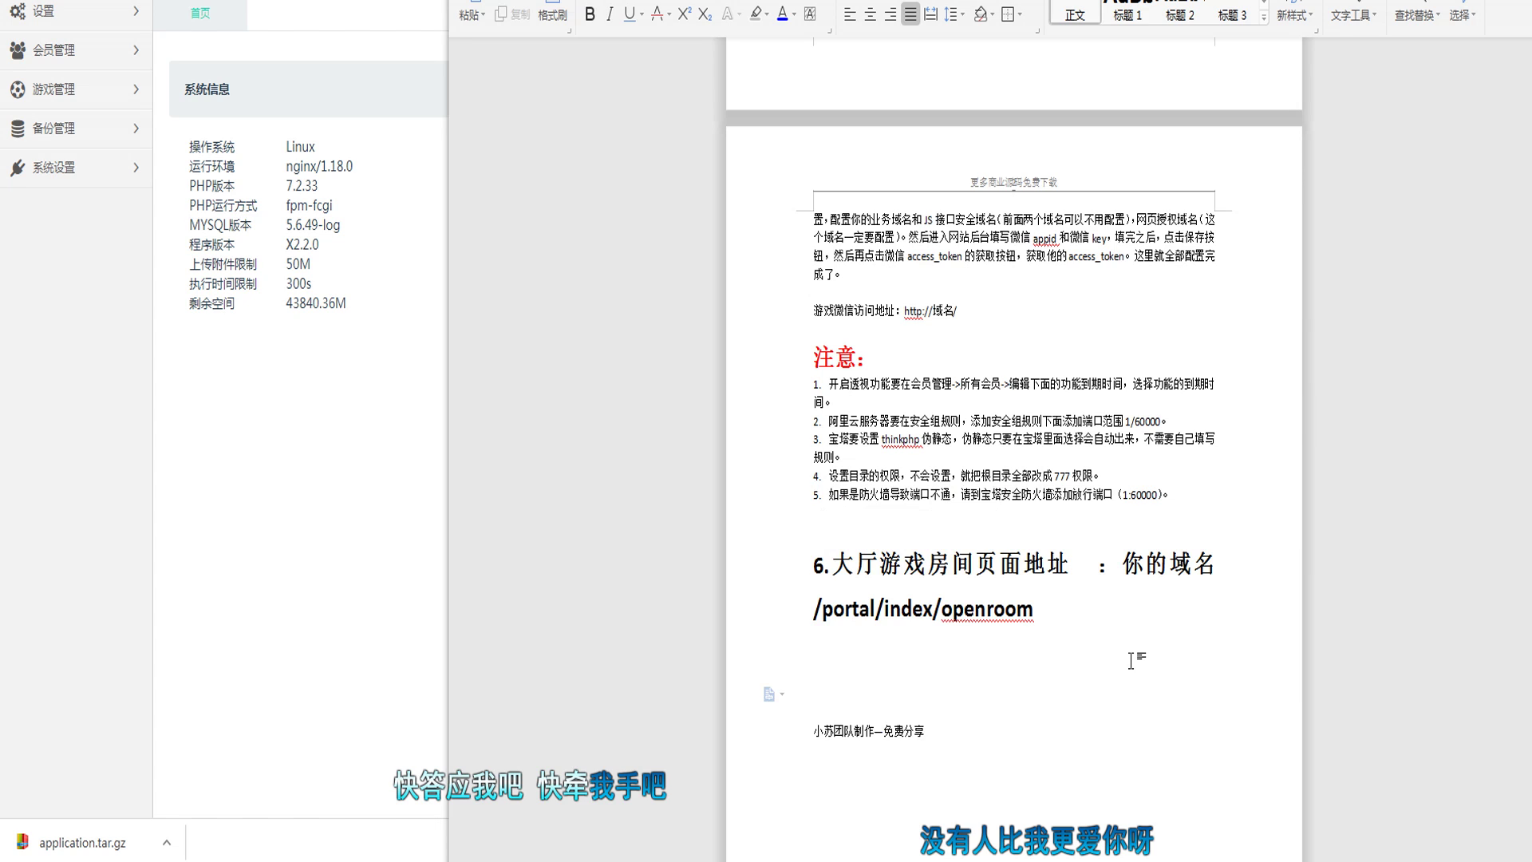
text(后台地址：)
drag(1123, 564, 1232, 593)
key(ctrl+c)
click(962, 679)
key(ctrl+v)
Step: Replace the pasted path with admin, then add the admin account and 密码 lines below
scroll(1096, 778, down, 3)
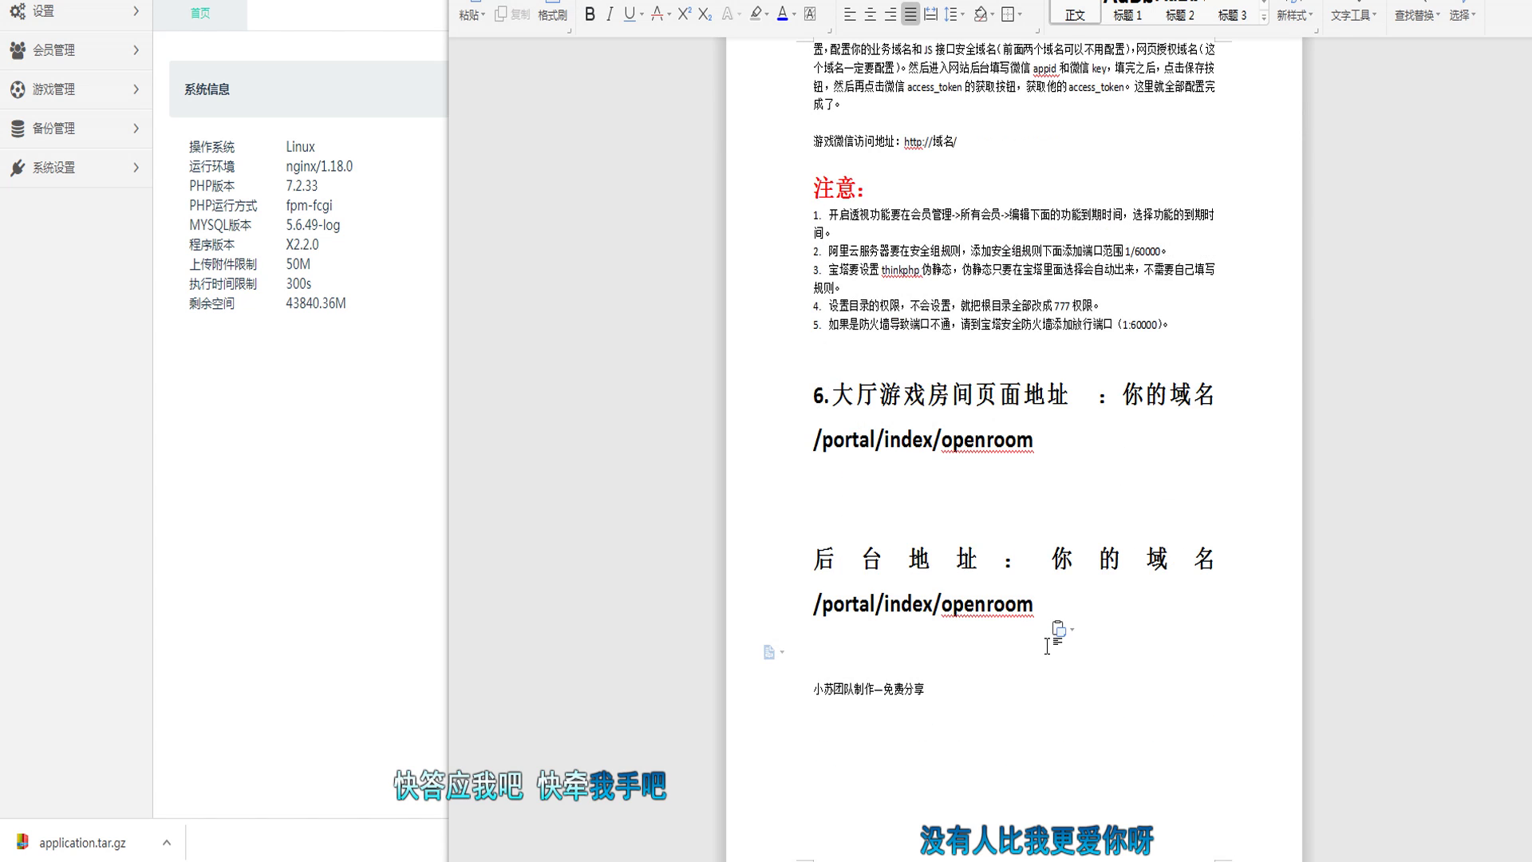
drag(1045, 608, 823, 610)
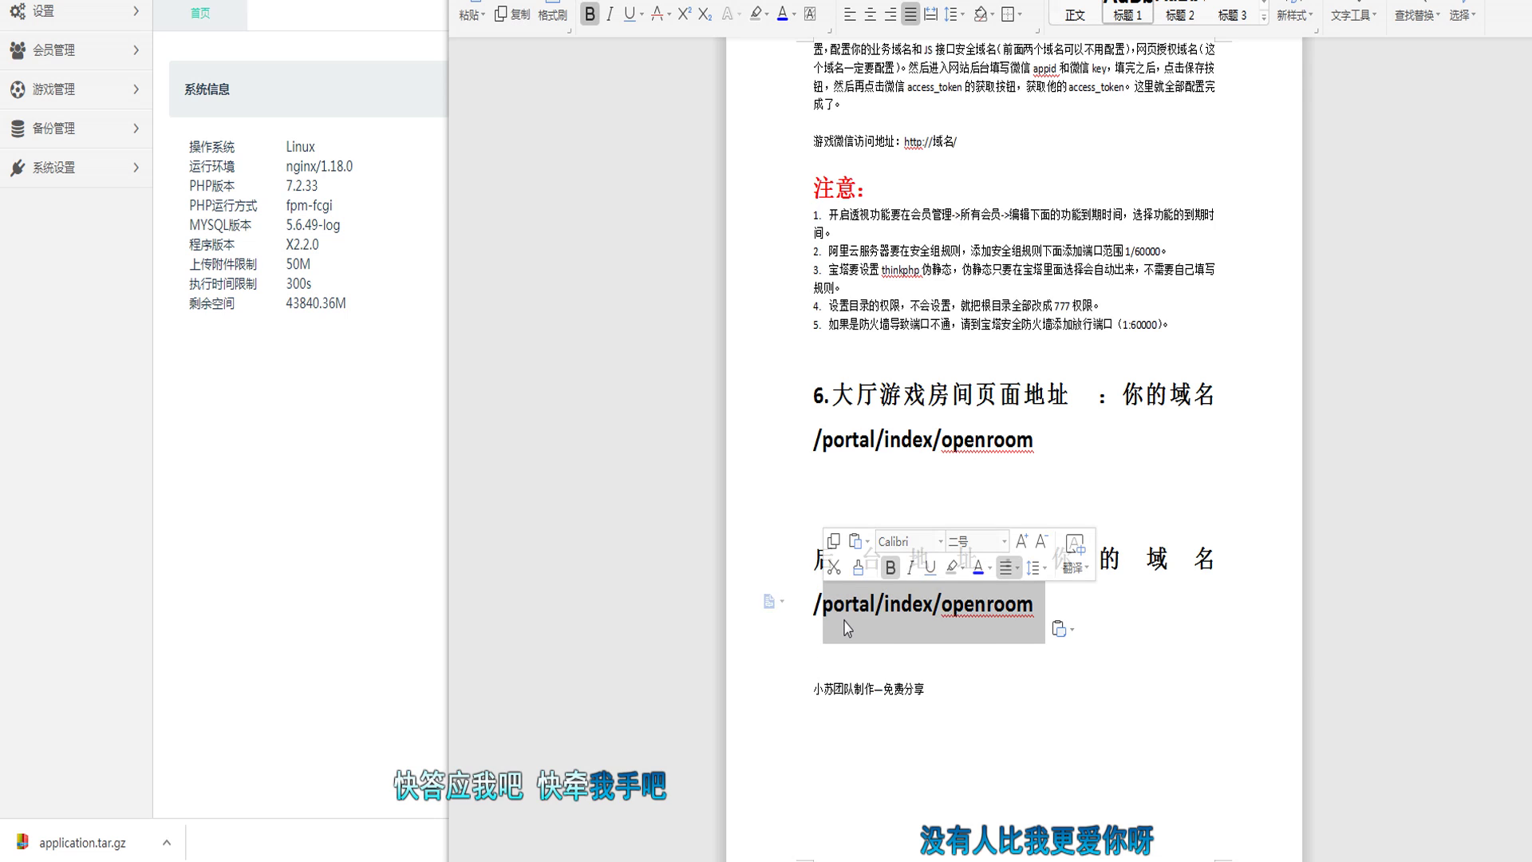
text(admin)
key(space)
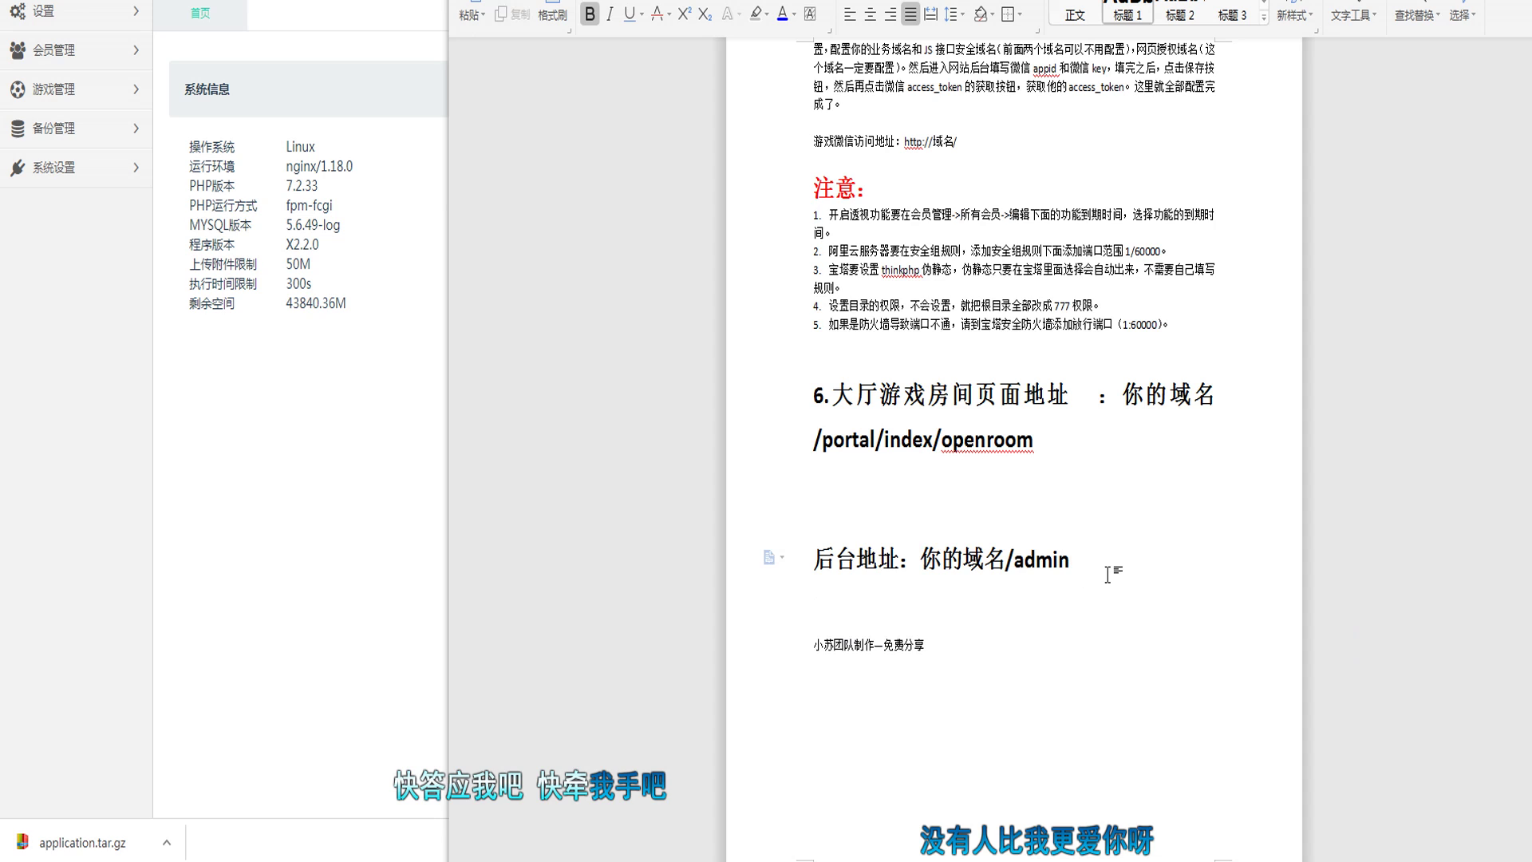
key(Return)
text(号)
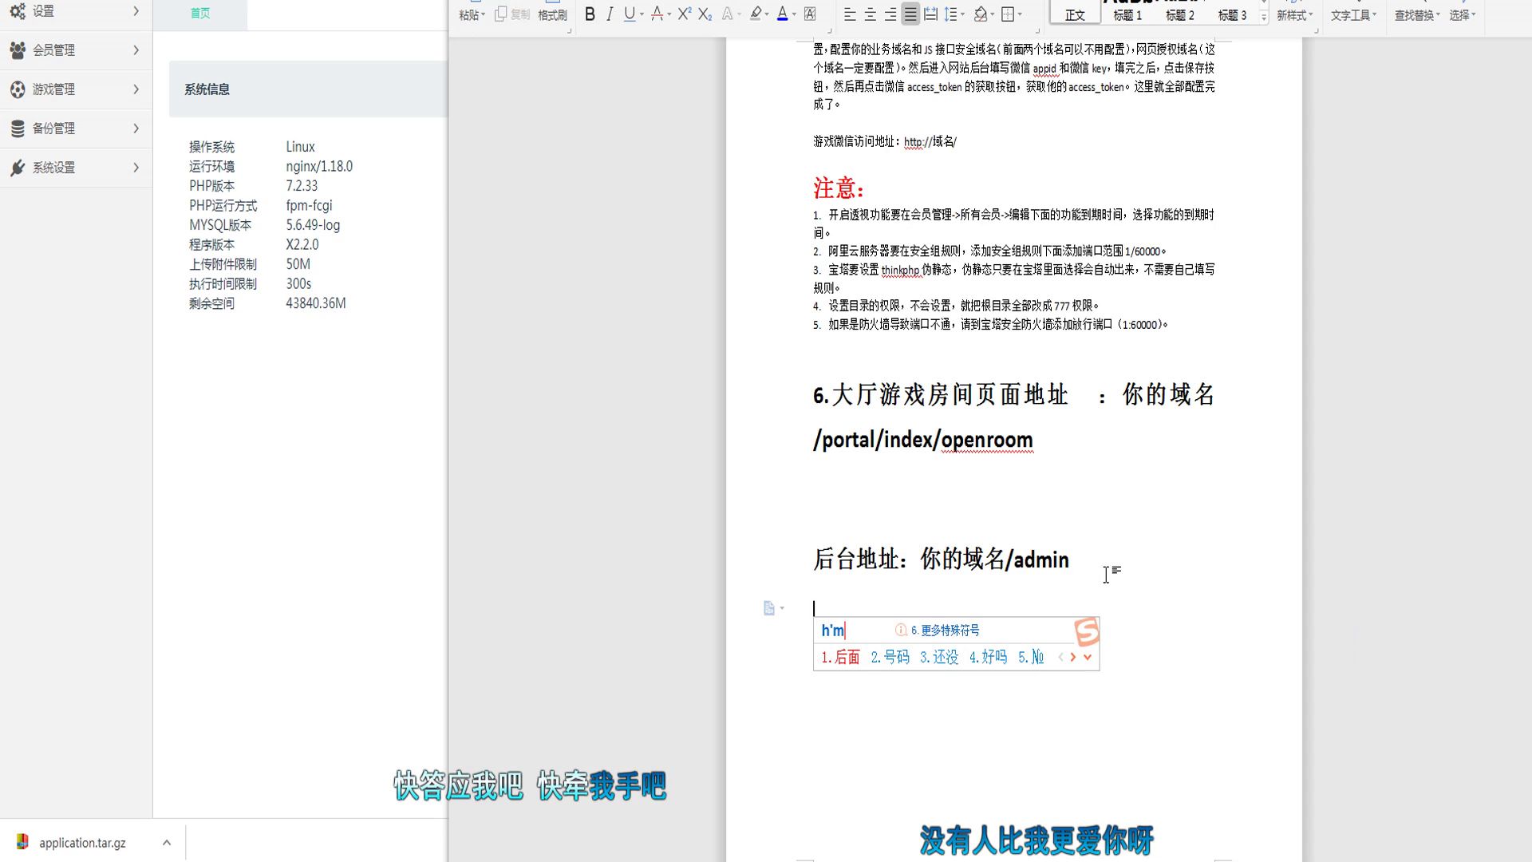
text(：xskj)
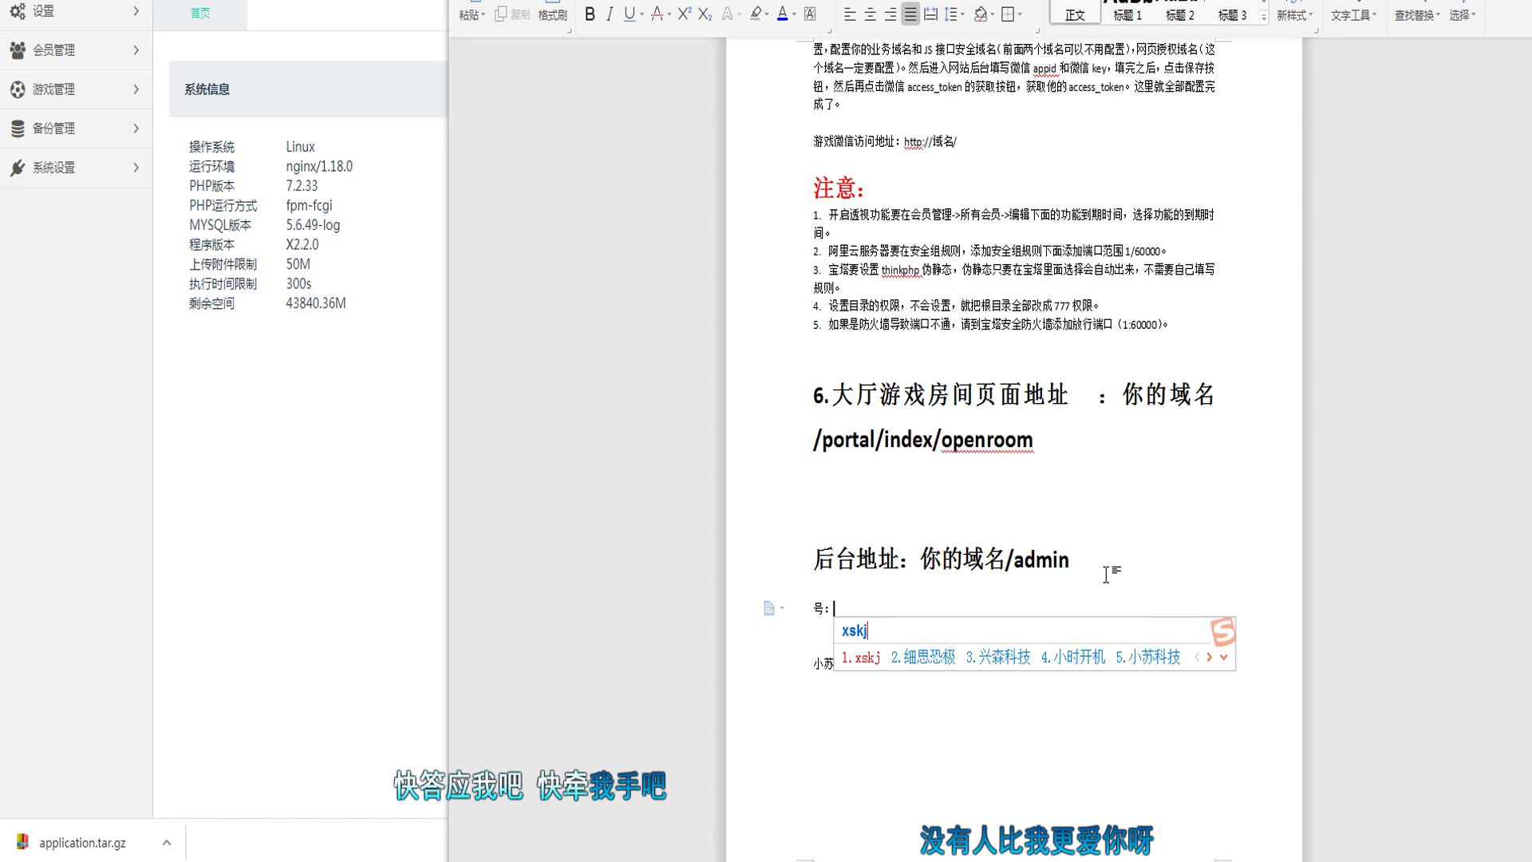
key(Return)
key(Return)
text(mima)
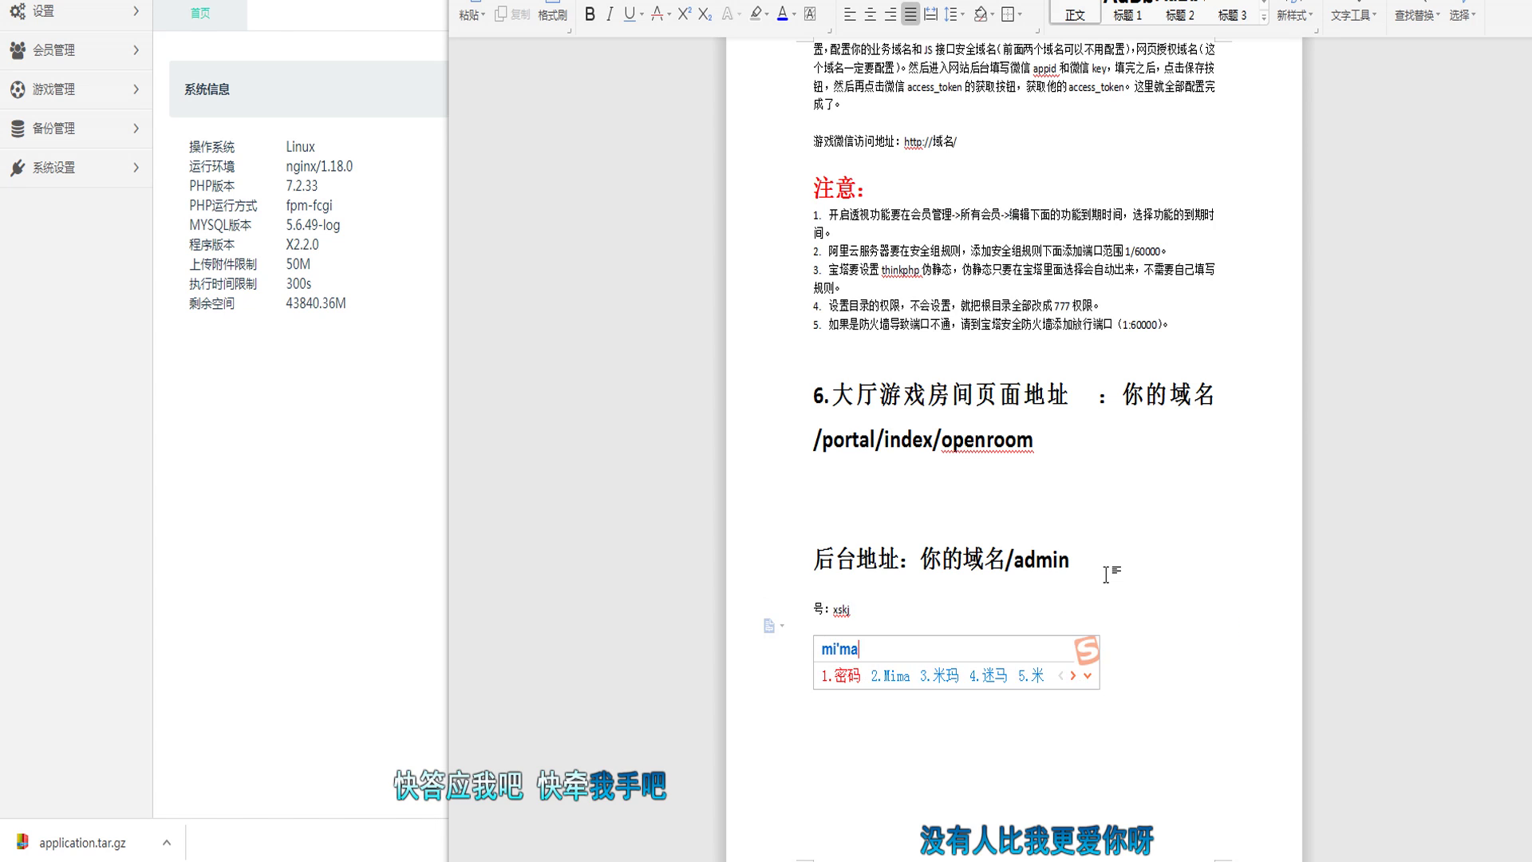
key(space)
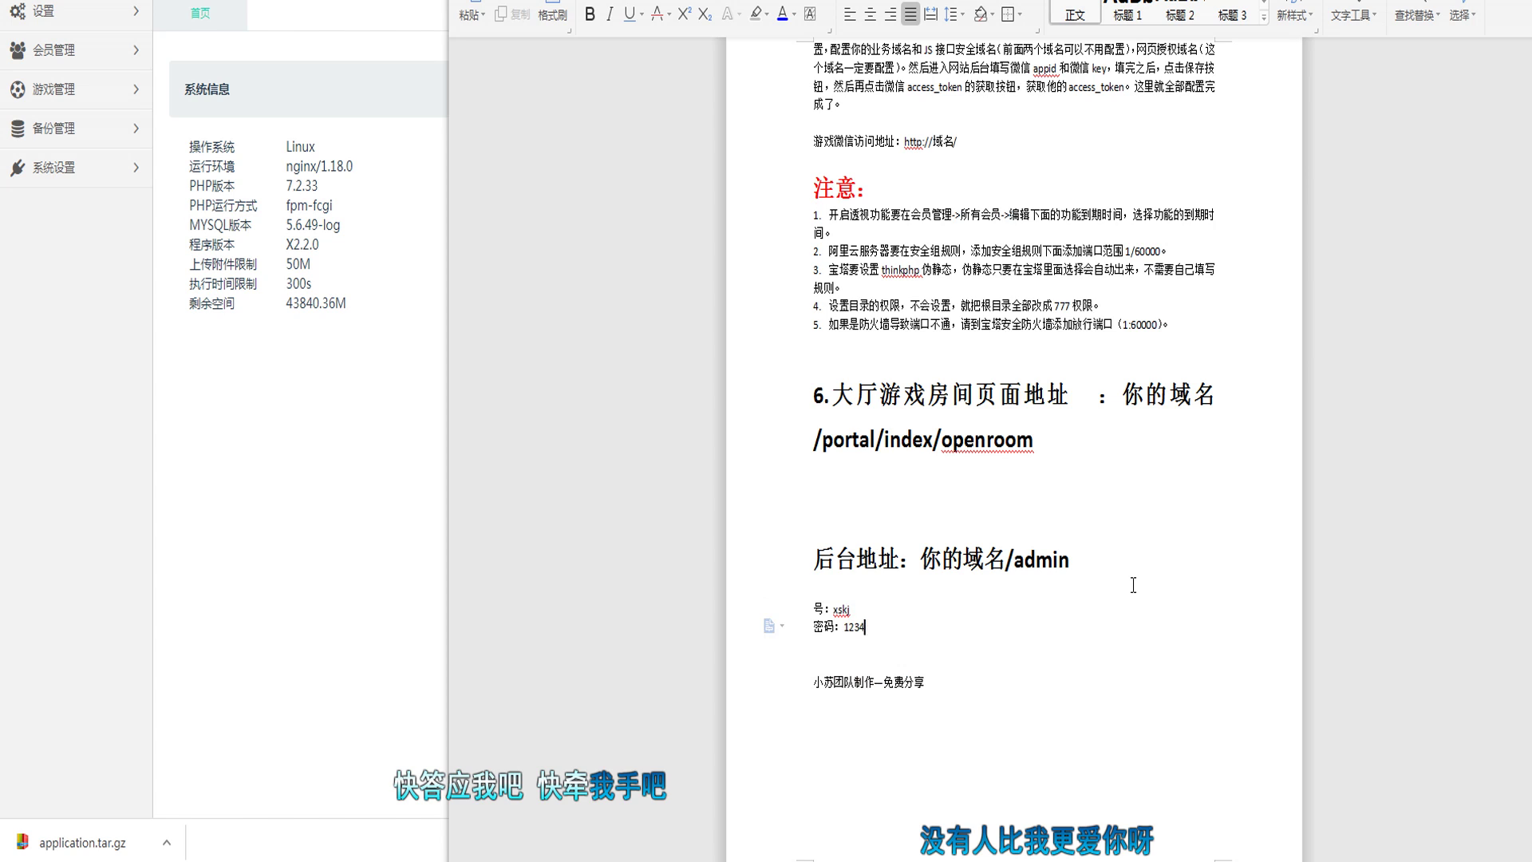
Step: Request a WeChat access token in WeChat settings; it fails because the server IP isn't whitelisted
click(277, 249)
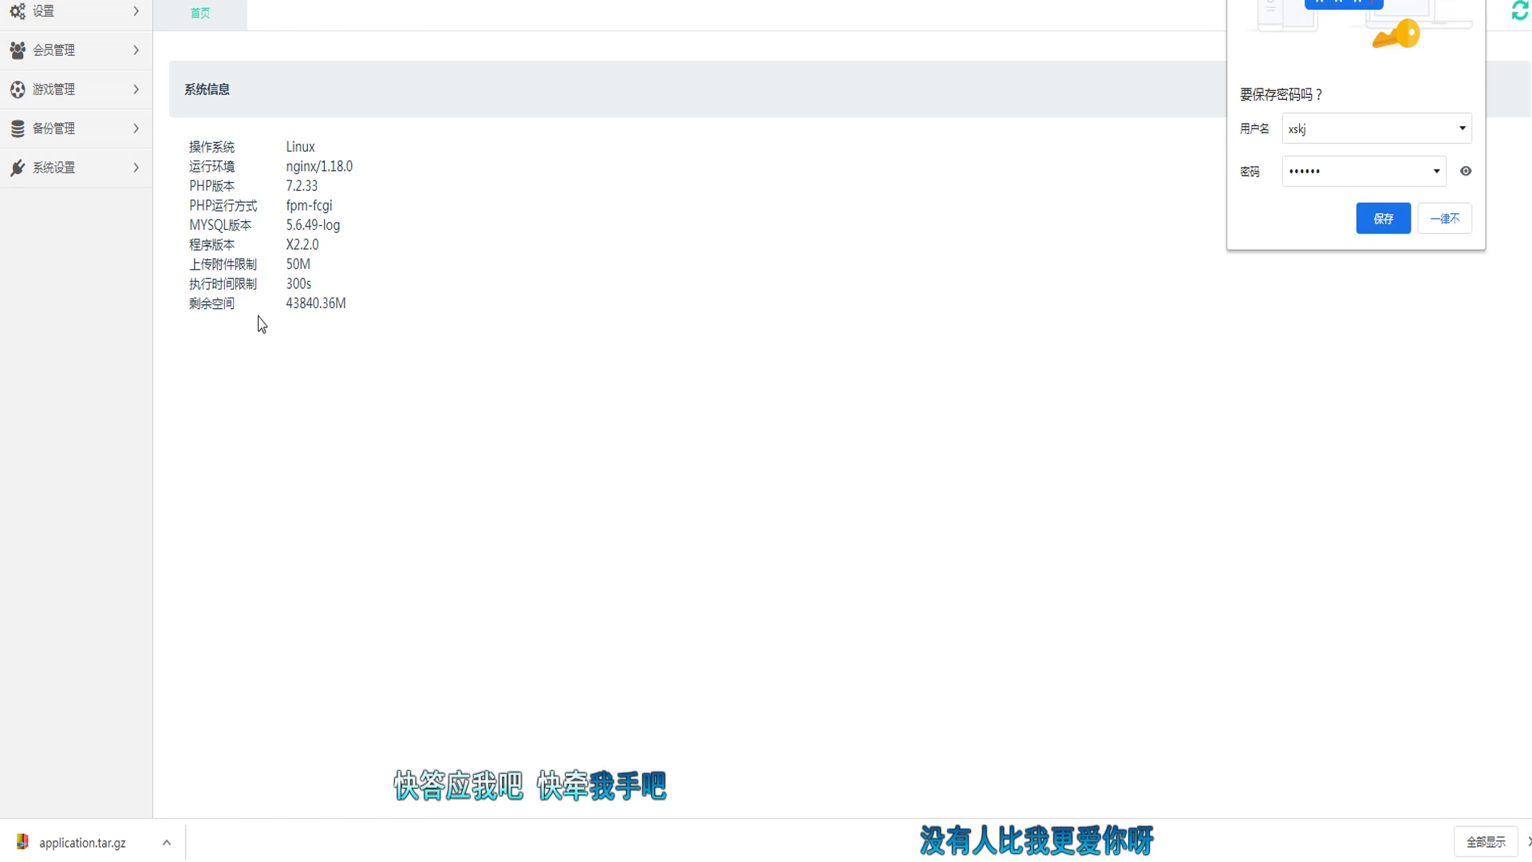
click(101, 163)
click(43, 279)
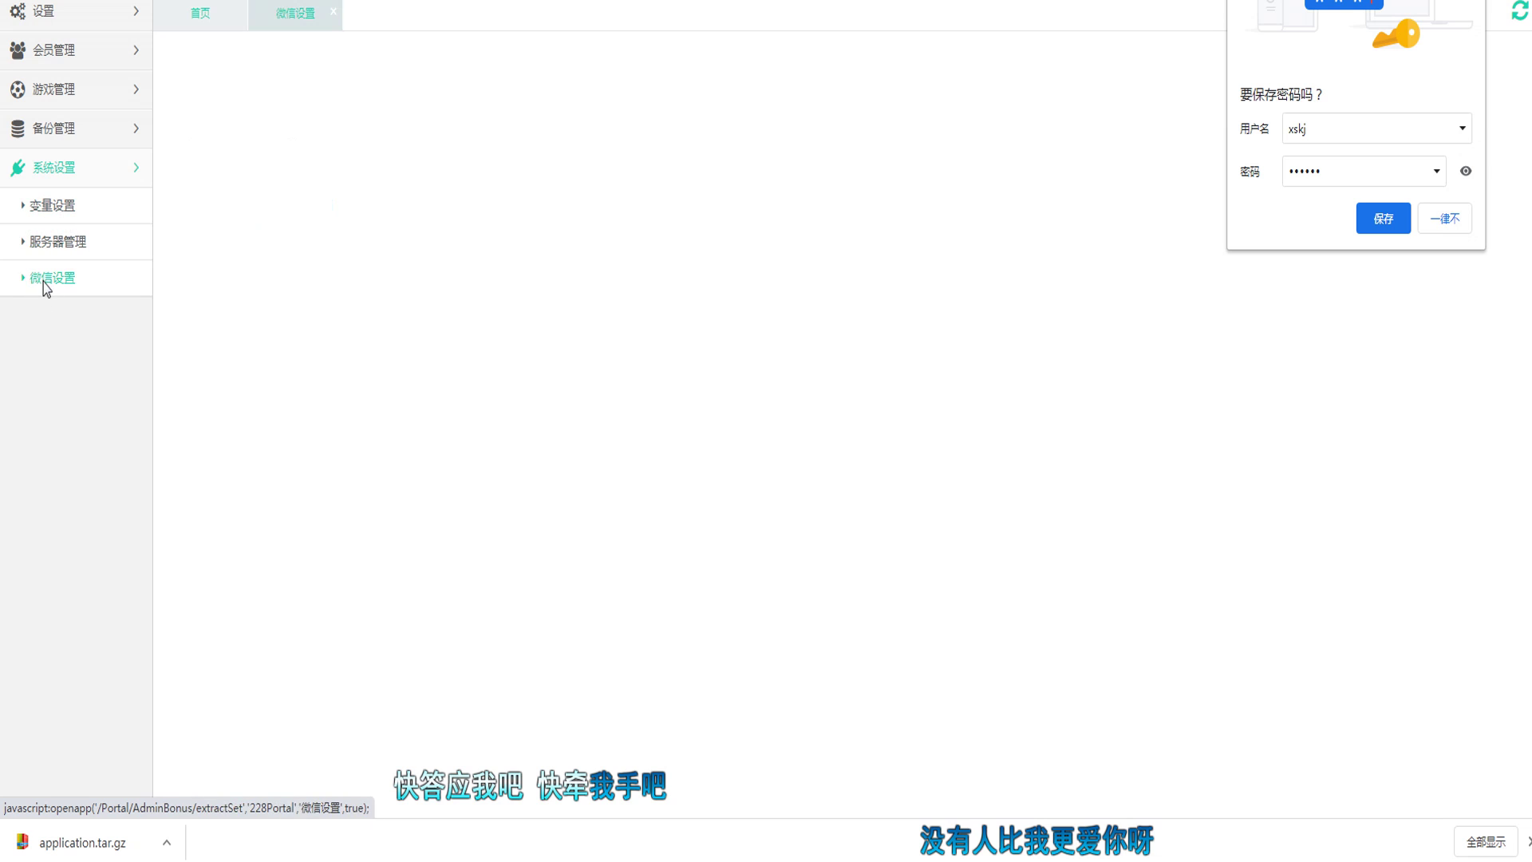
double_click(387, 180)
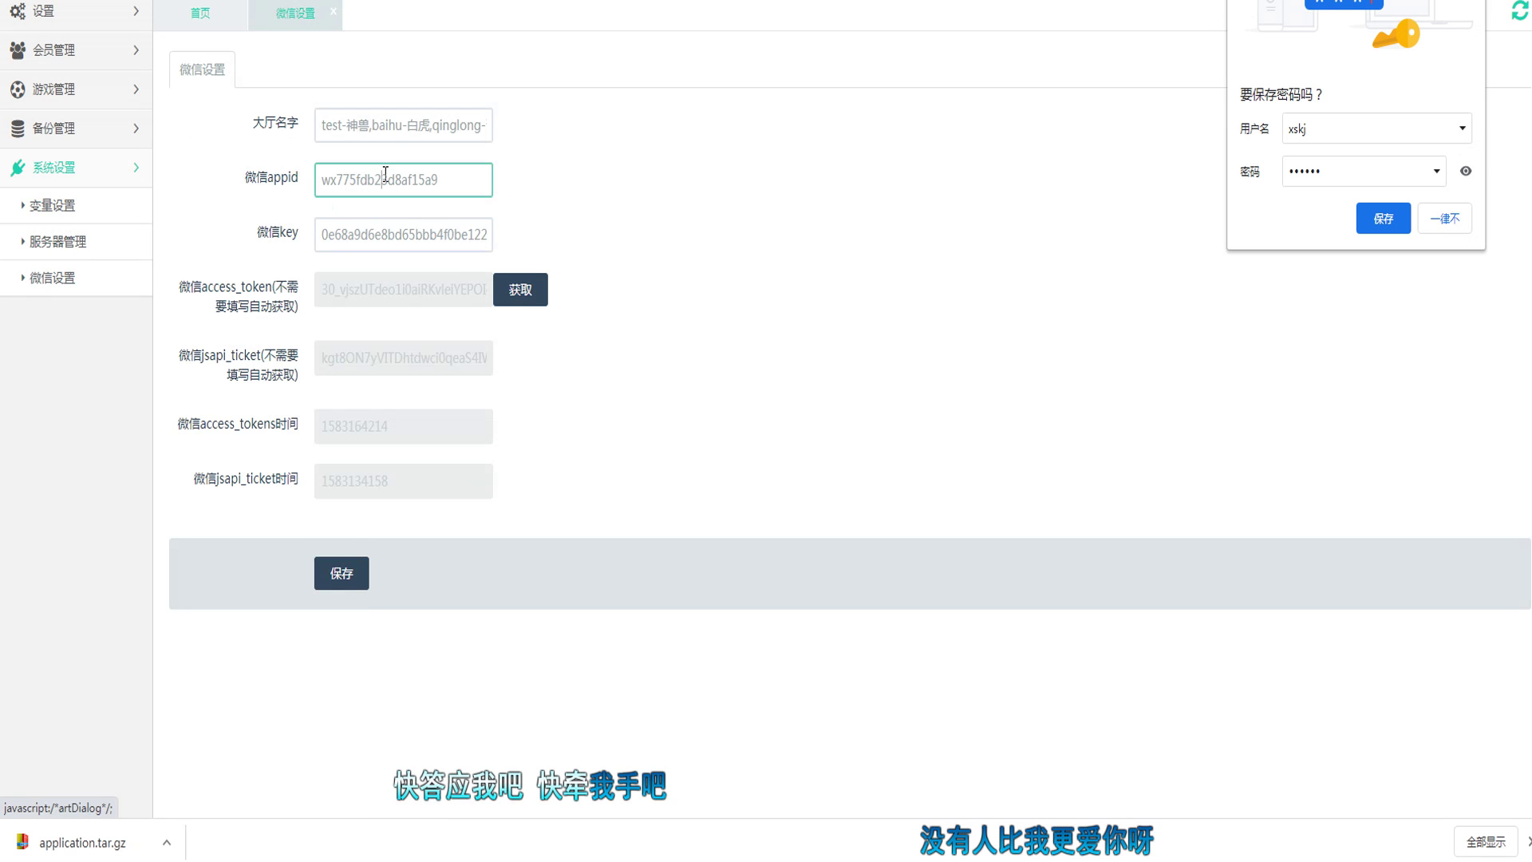
double_click(451, 232)
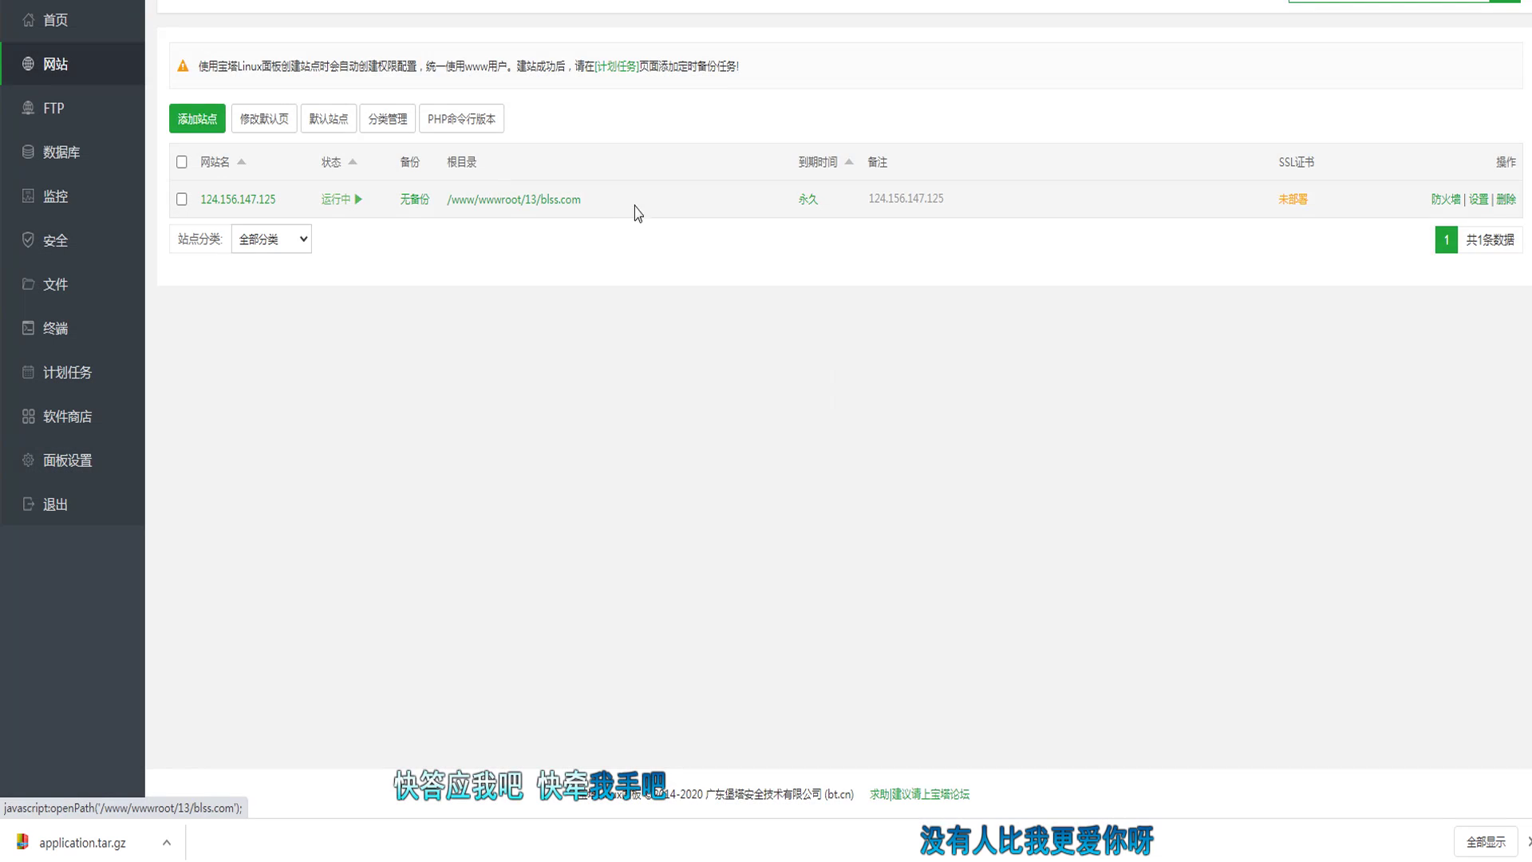
click(630, 209)
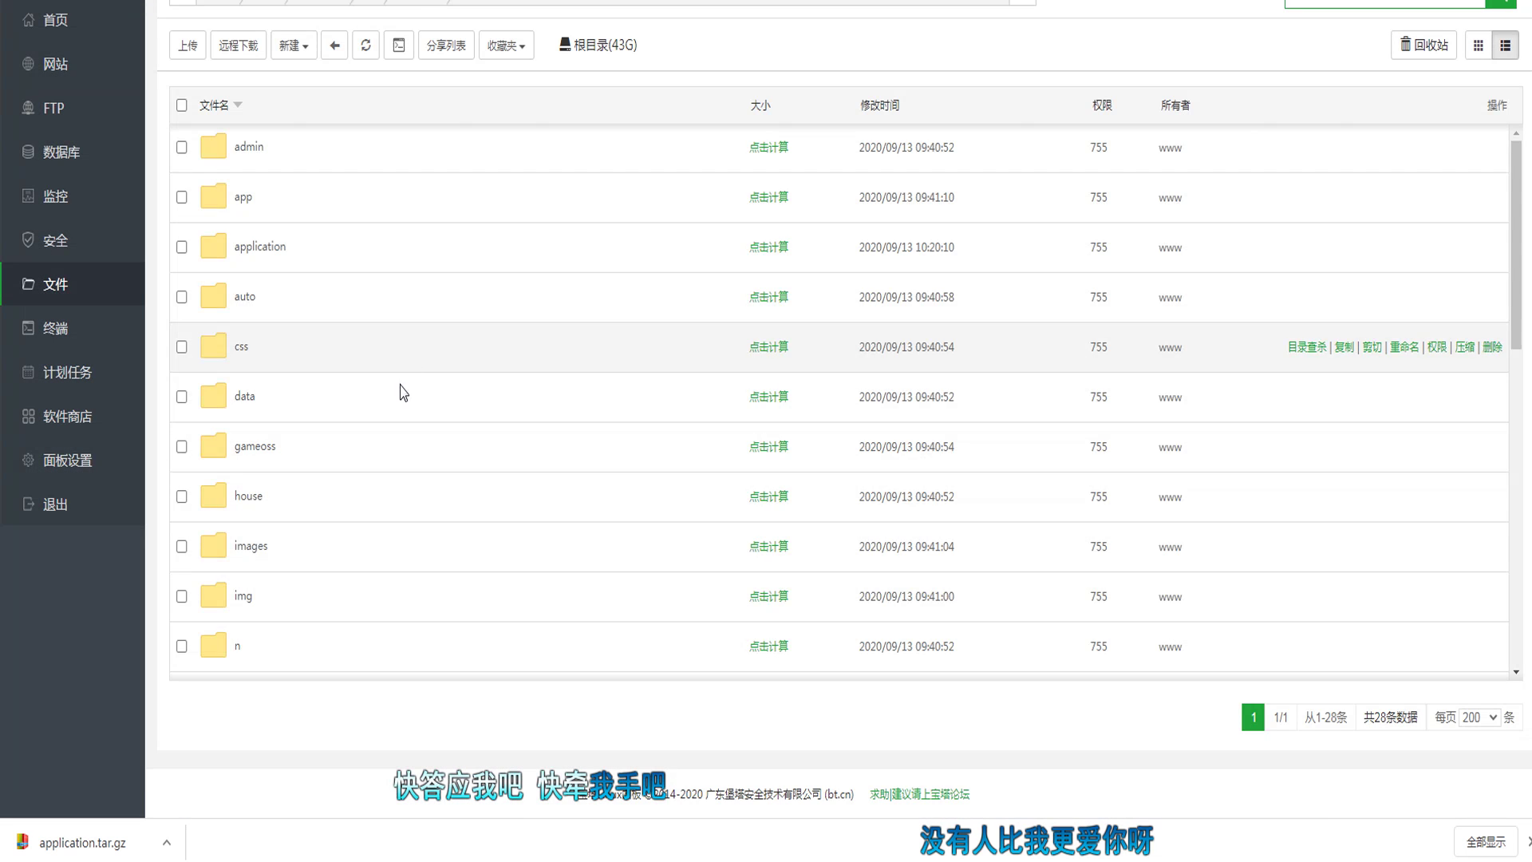
scroll(404, 393, down, 10)
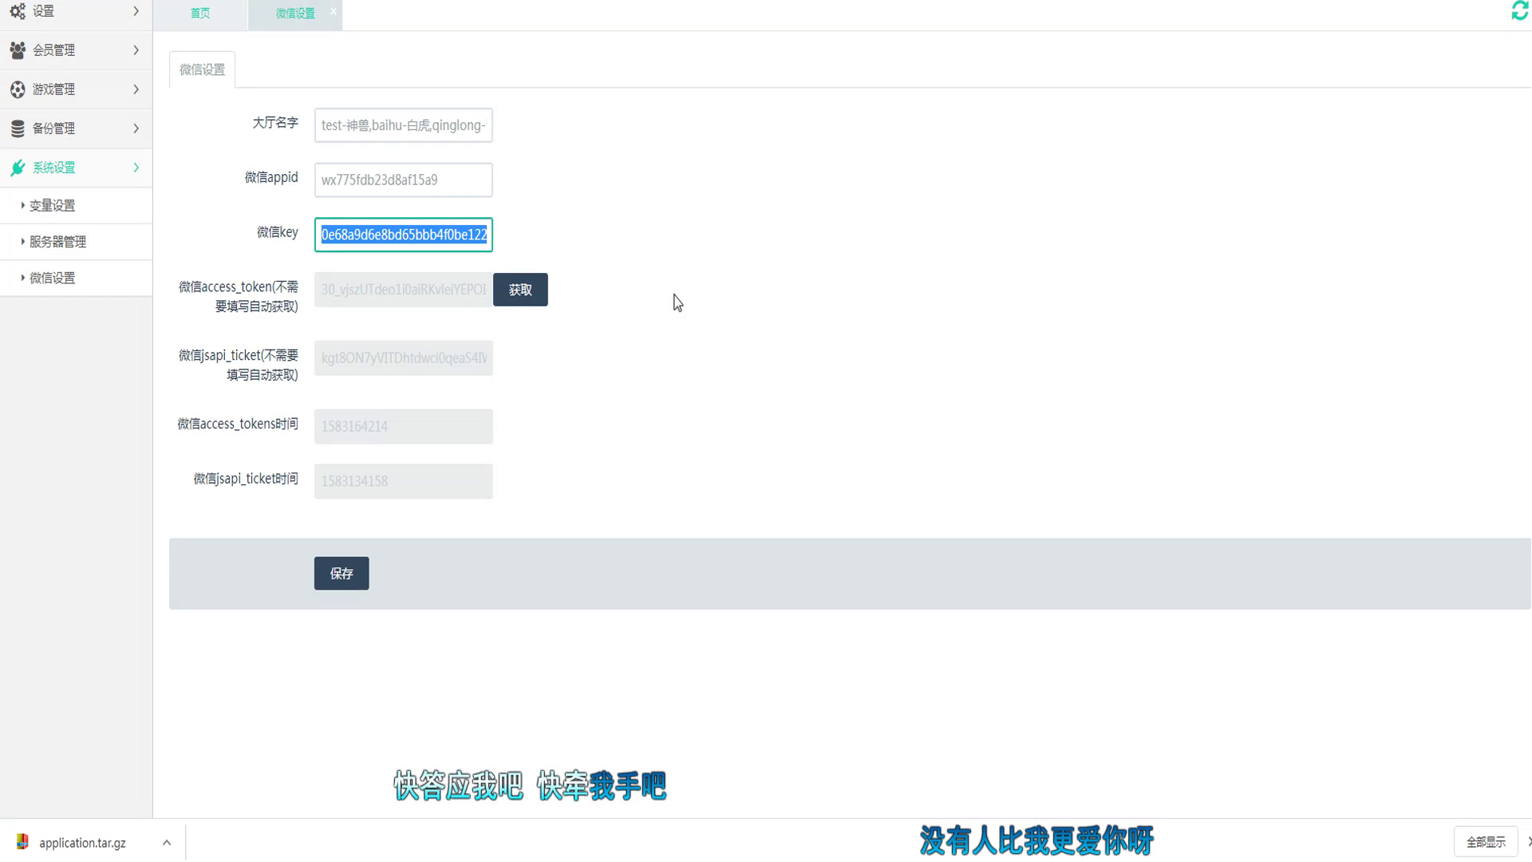
click(684, 302)
click(527, 295)
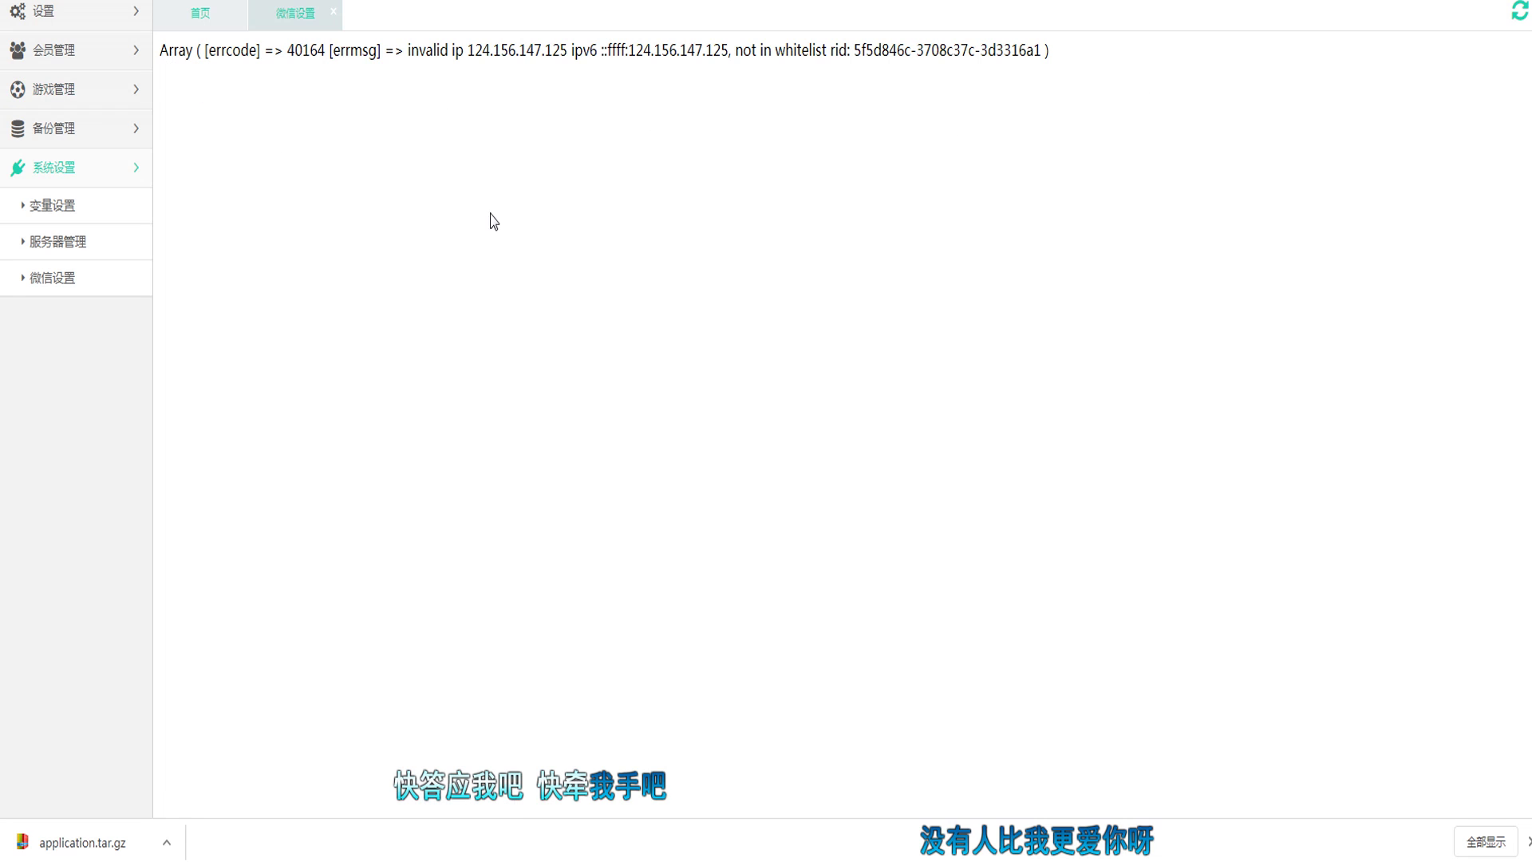
triple_click(878, 53)
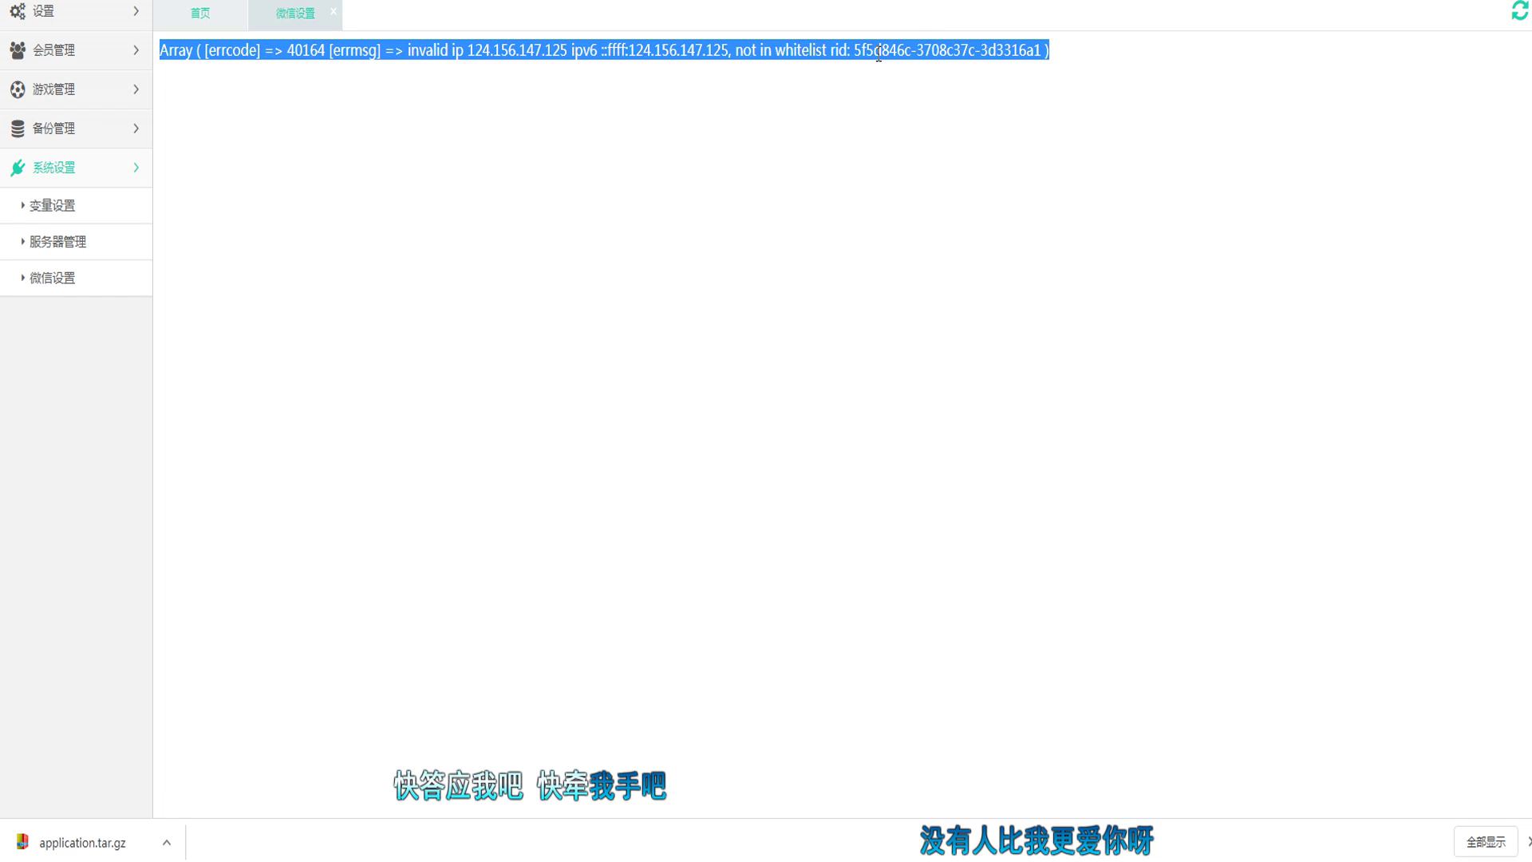
Step: Close WeChat settings, view 变量设置, then open the 会员管理 all-members list
click(336, 12)
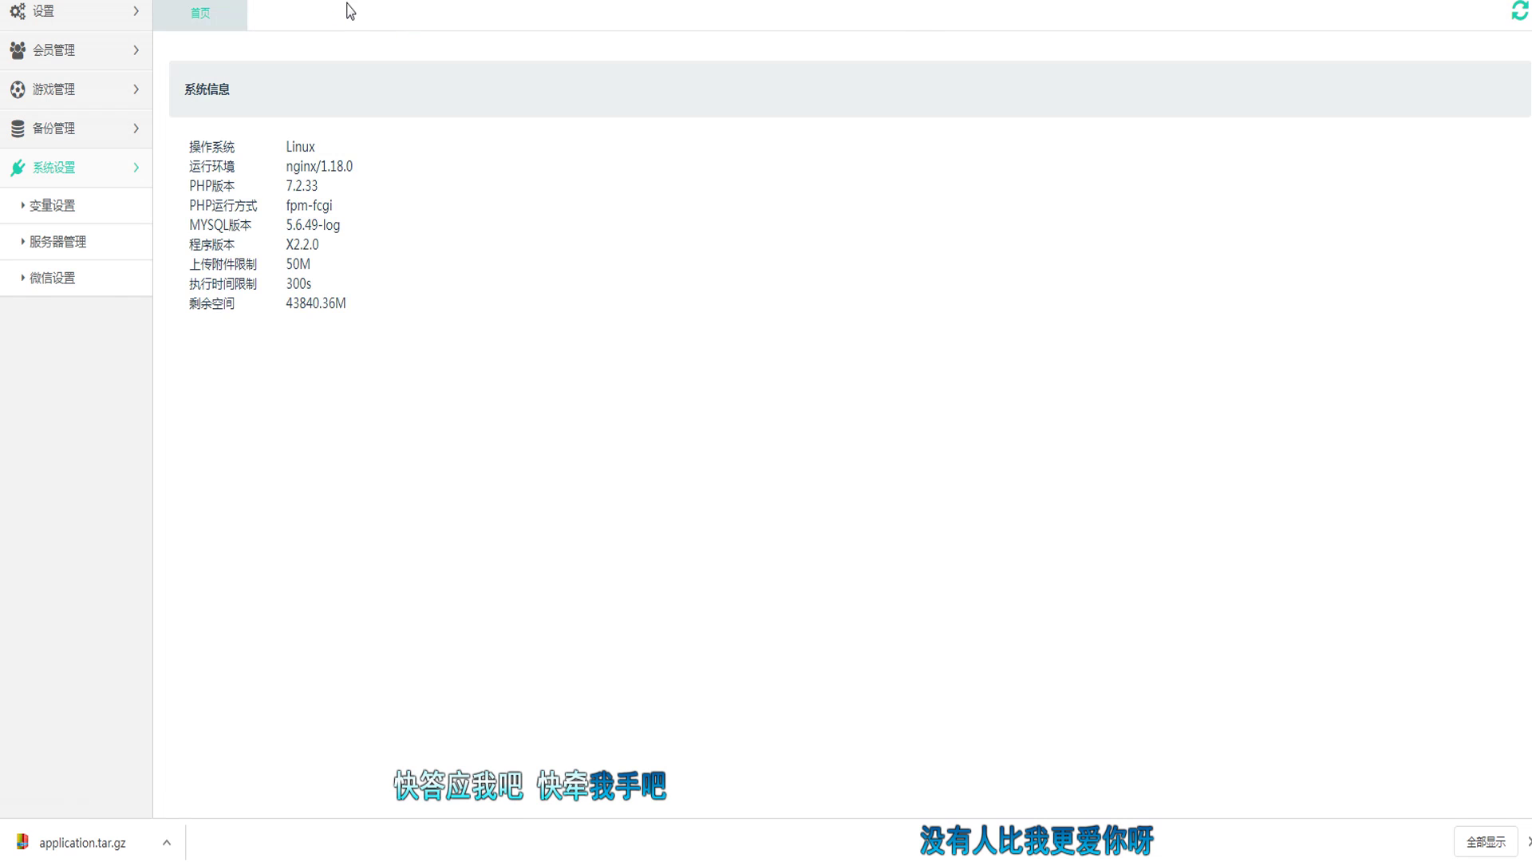
click(49, 209)
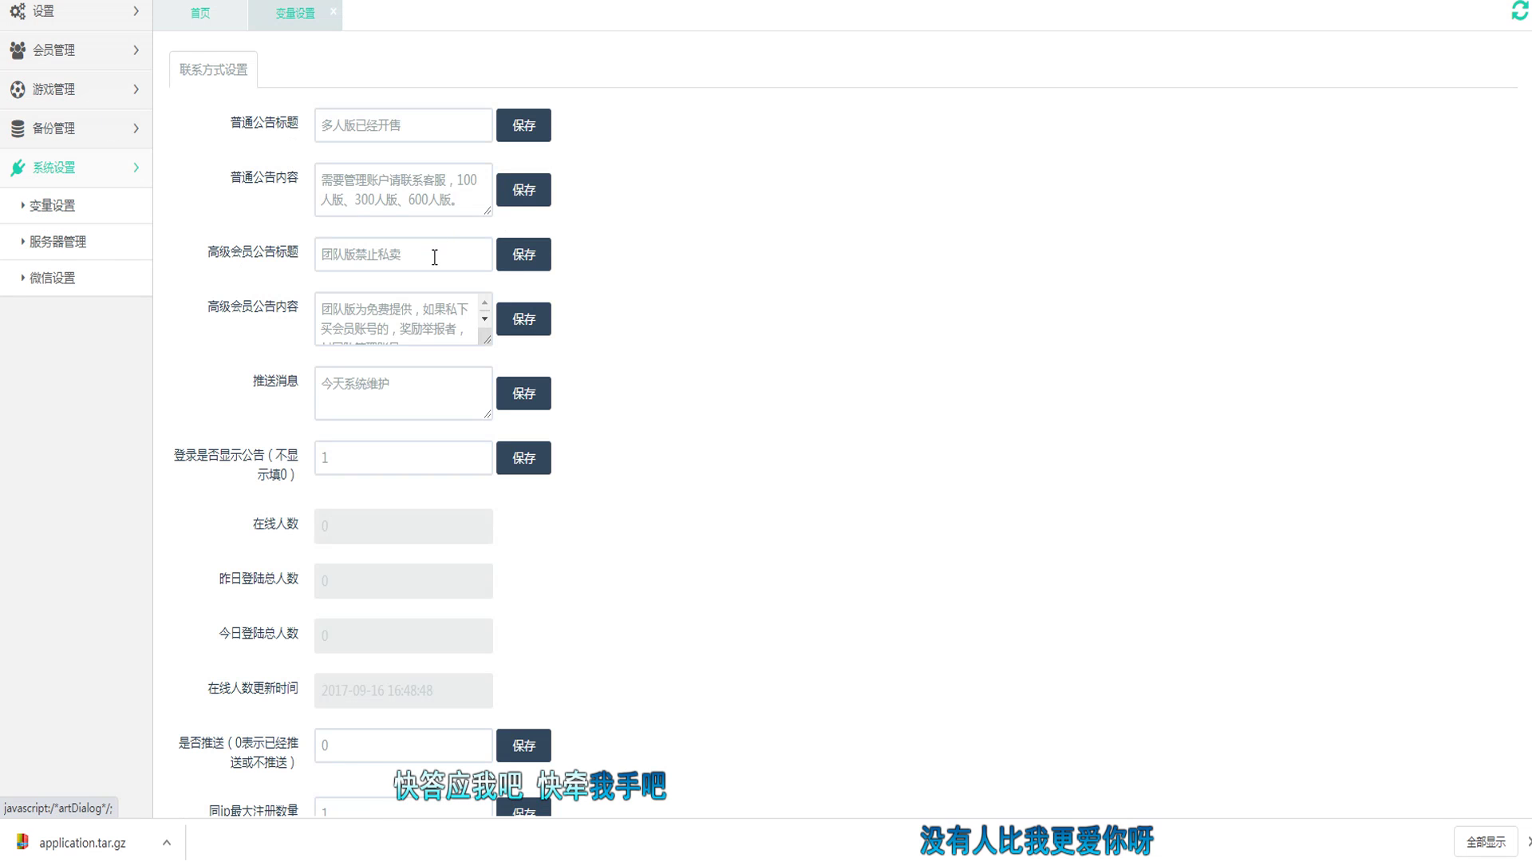
scroll(432, 260, down, 5)
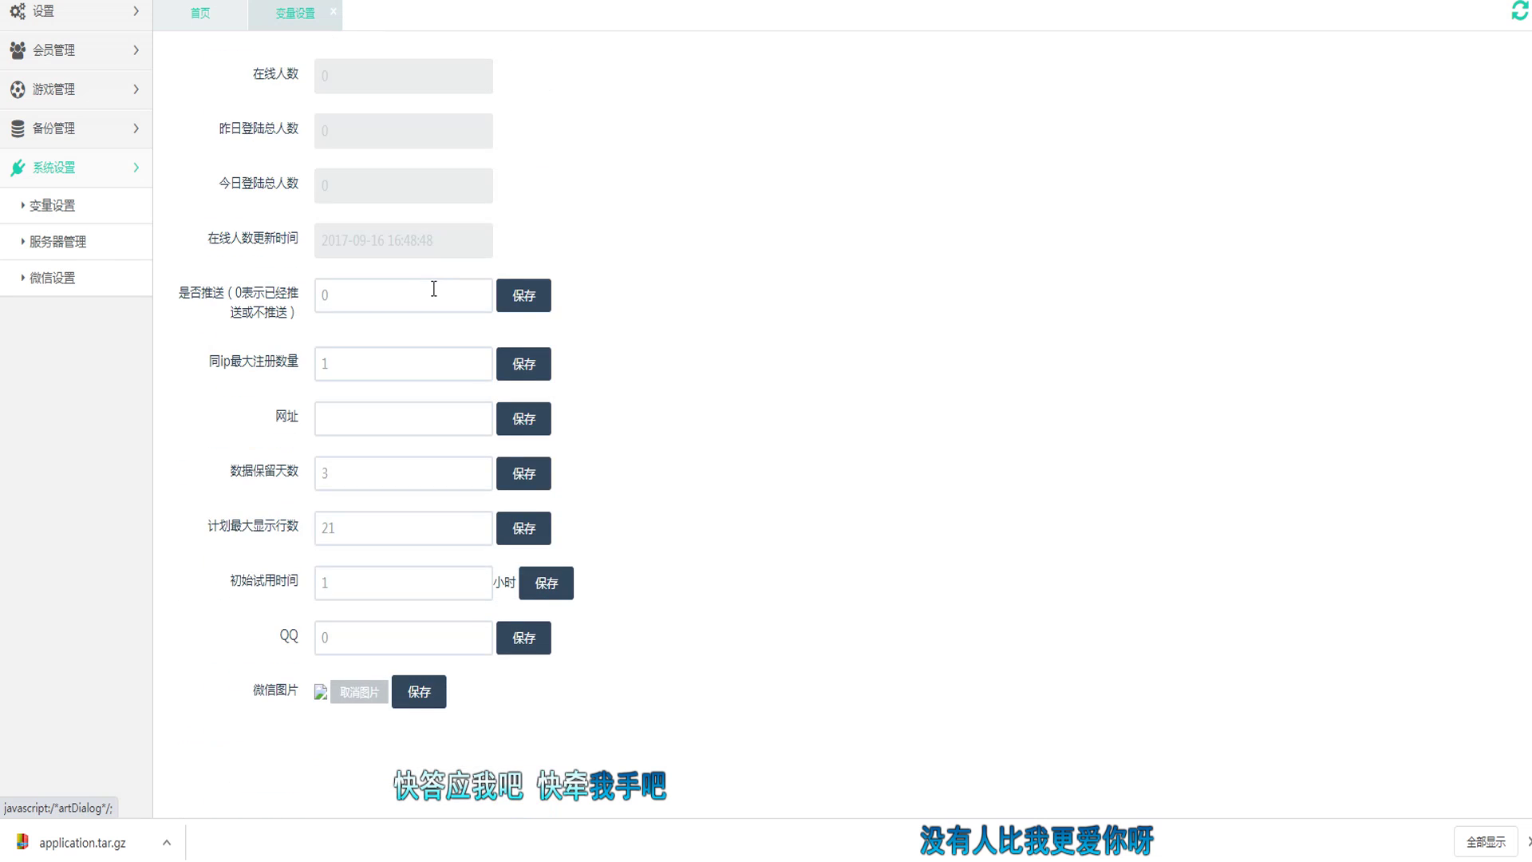
scroll(434, 289, up, 5)
click(75, 11)
click(88, 48)
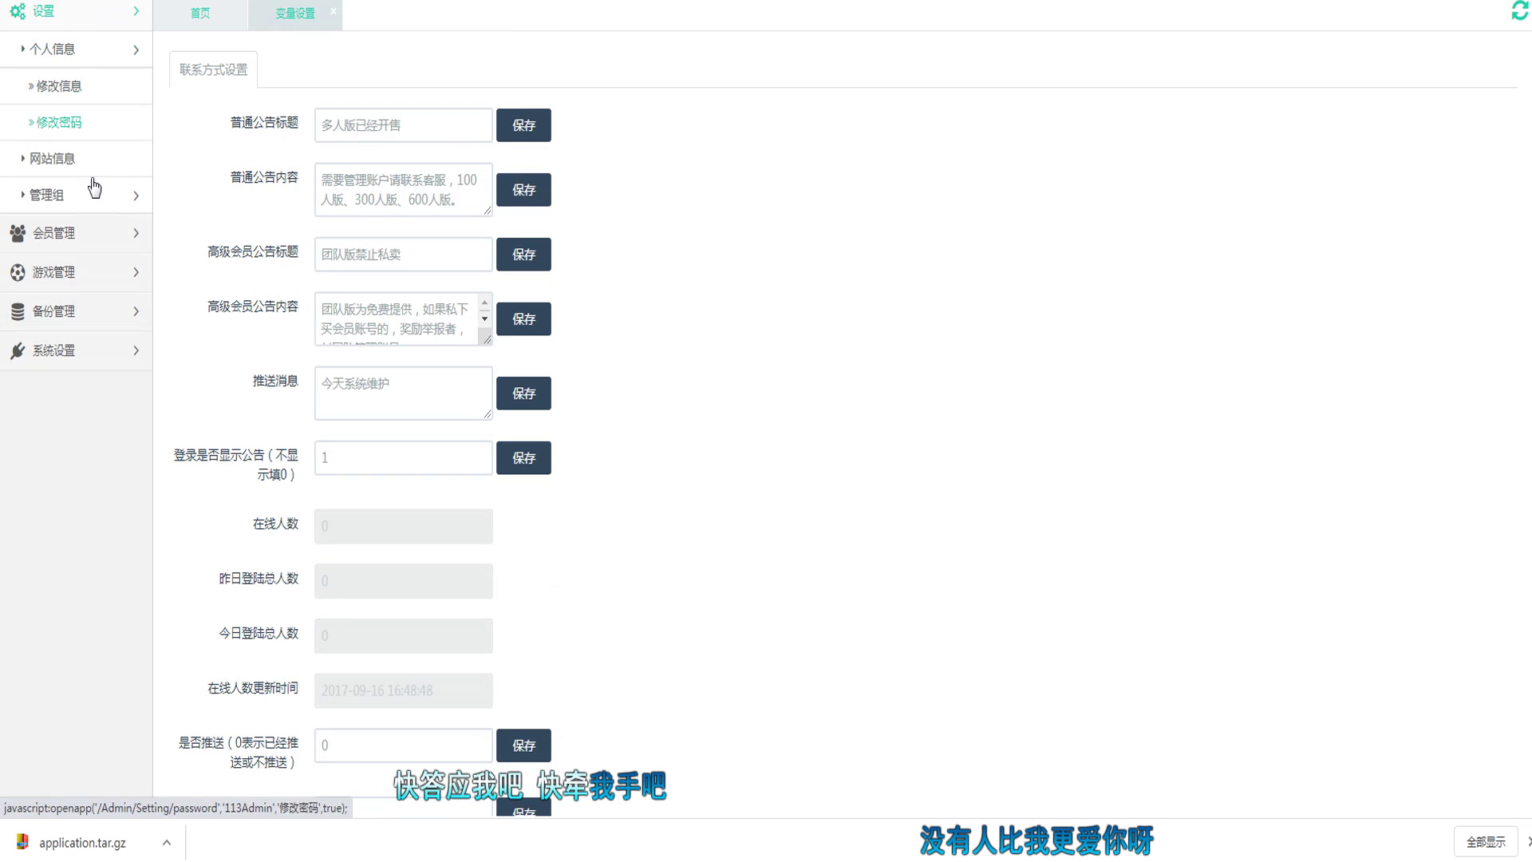
click(96, 231)
click(97, 89)
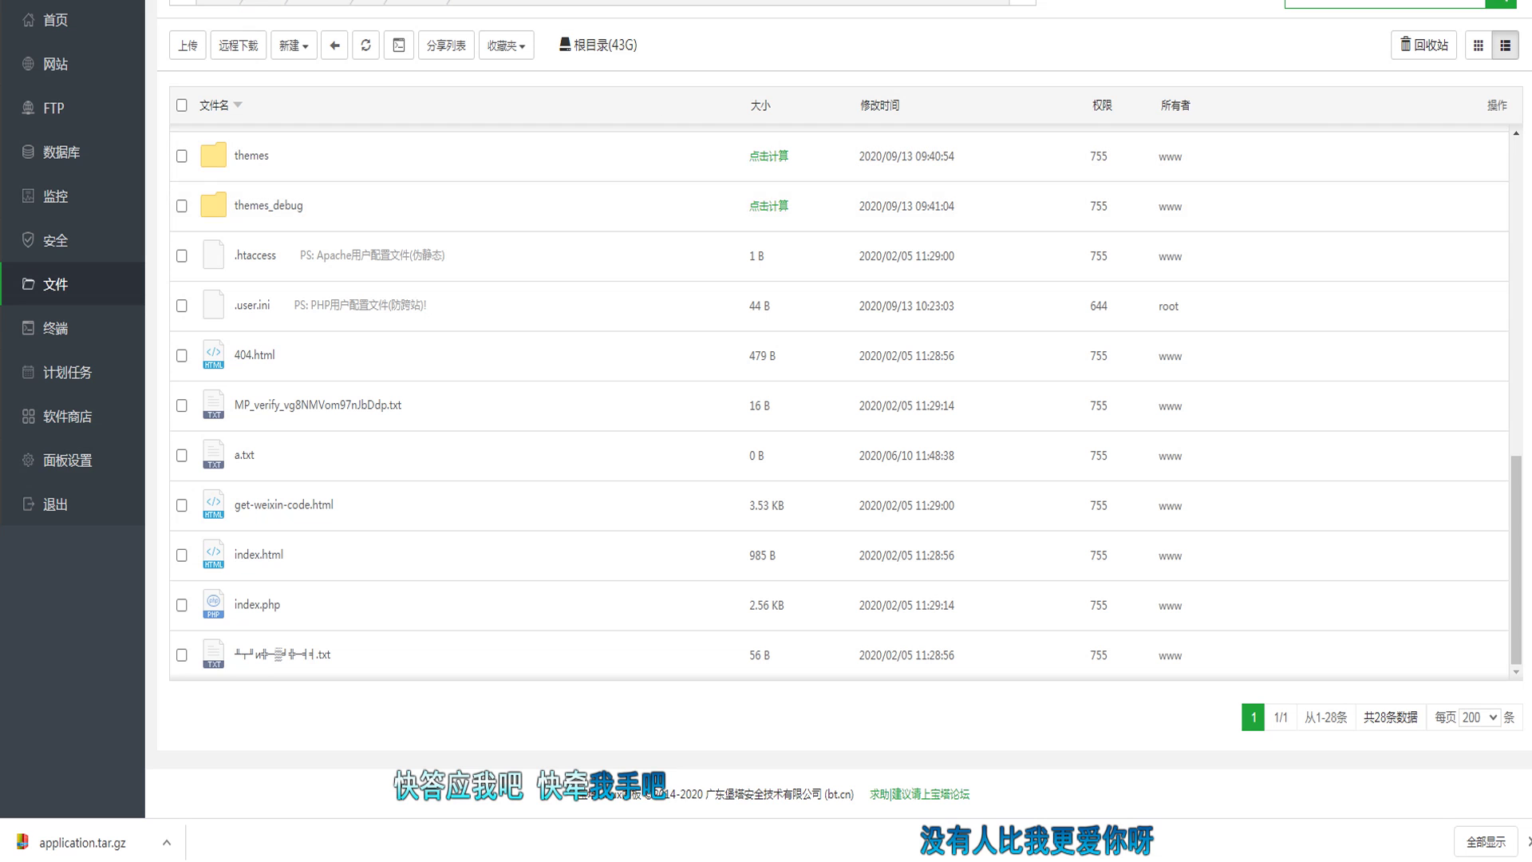
Step: Browse the site's auto folder in the panel, then bring up MobaXterm's saved sessions
click(246, 150)
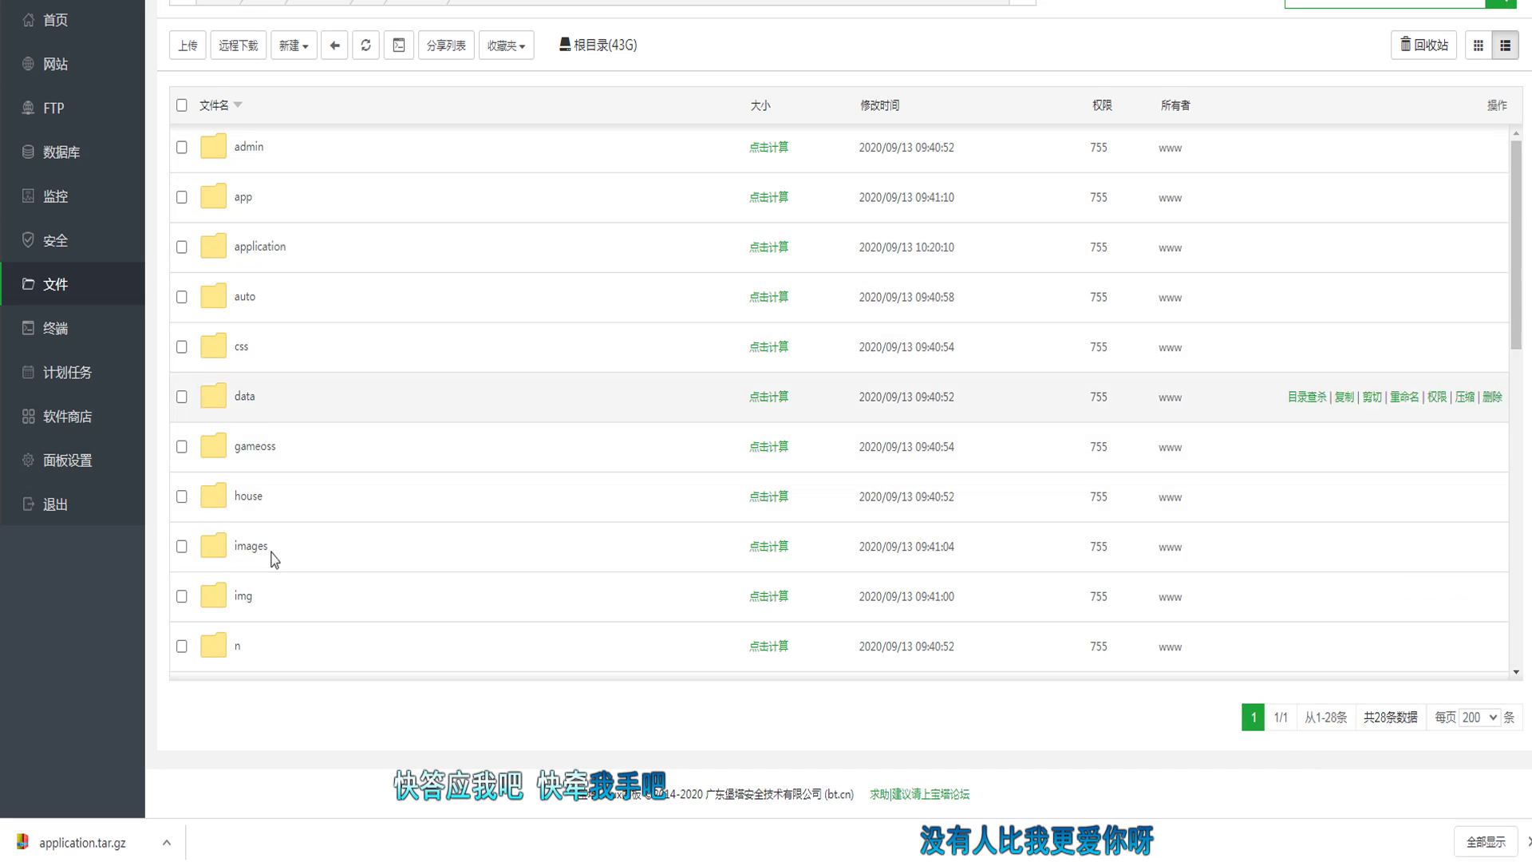
click(246, 300)
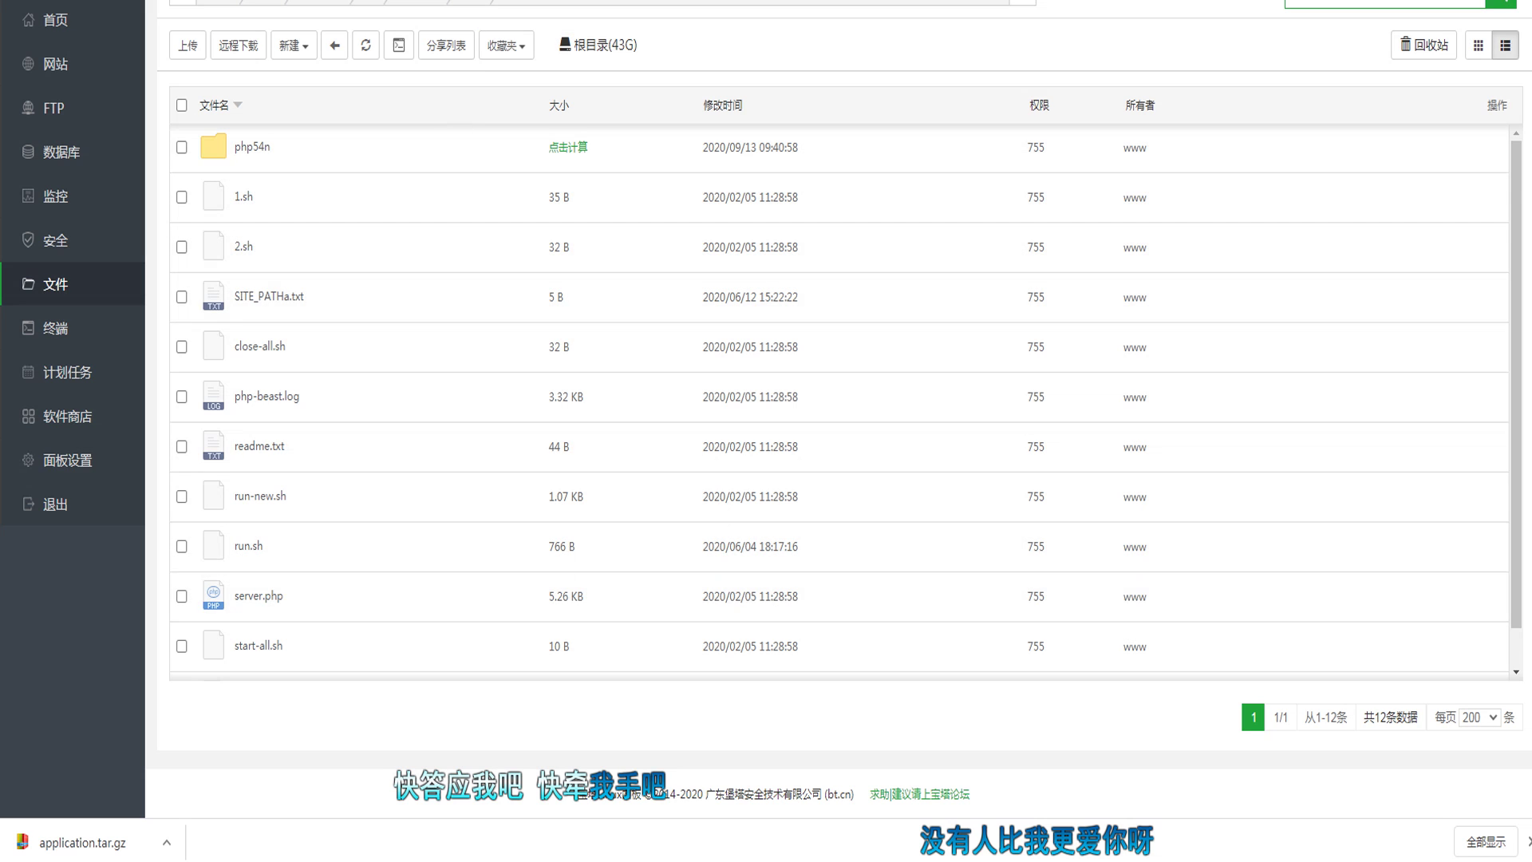
click(614, 4)
key(ctrl+plus)
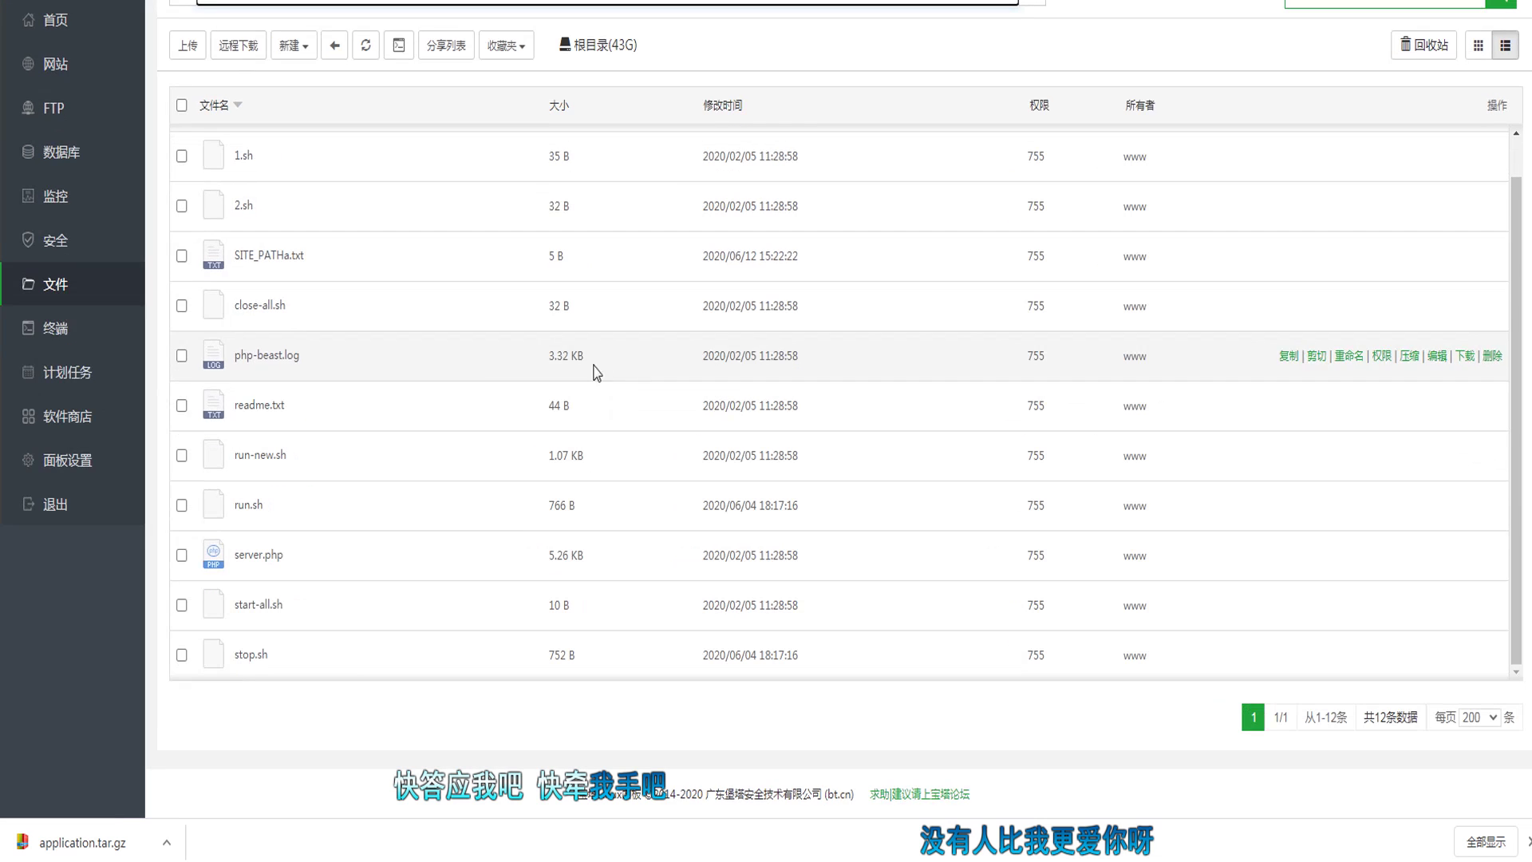
key(ctrl+minus)
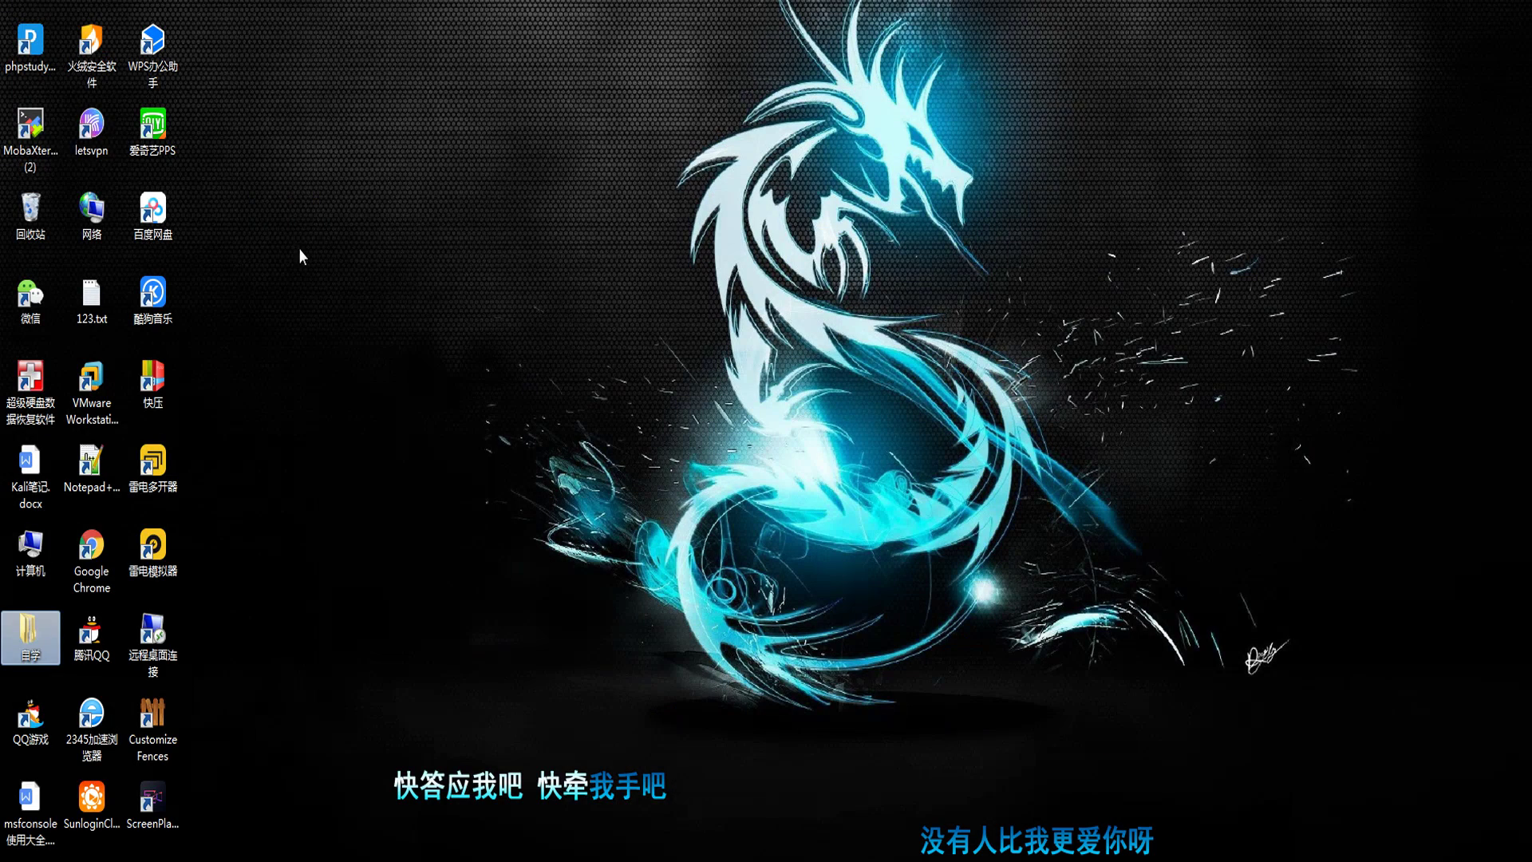
click(31, 140)
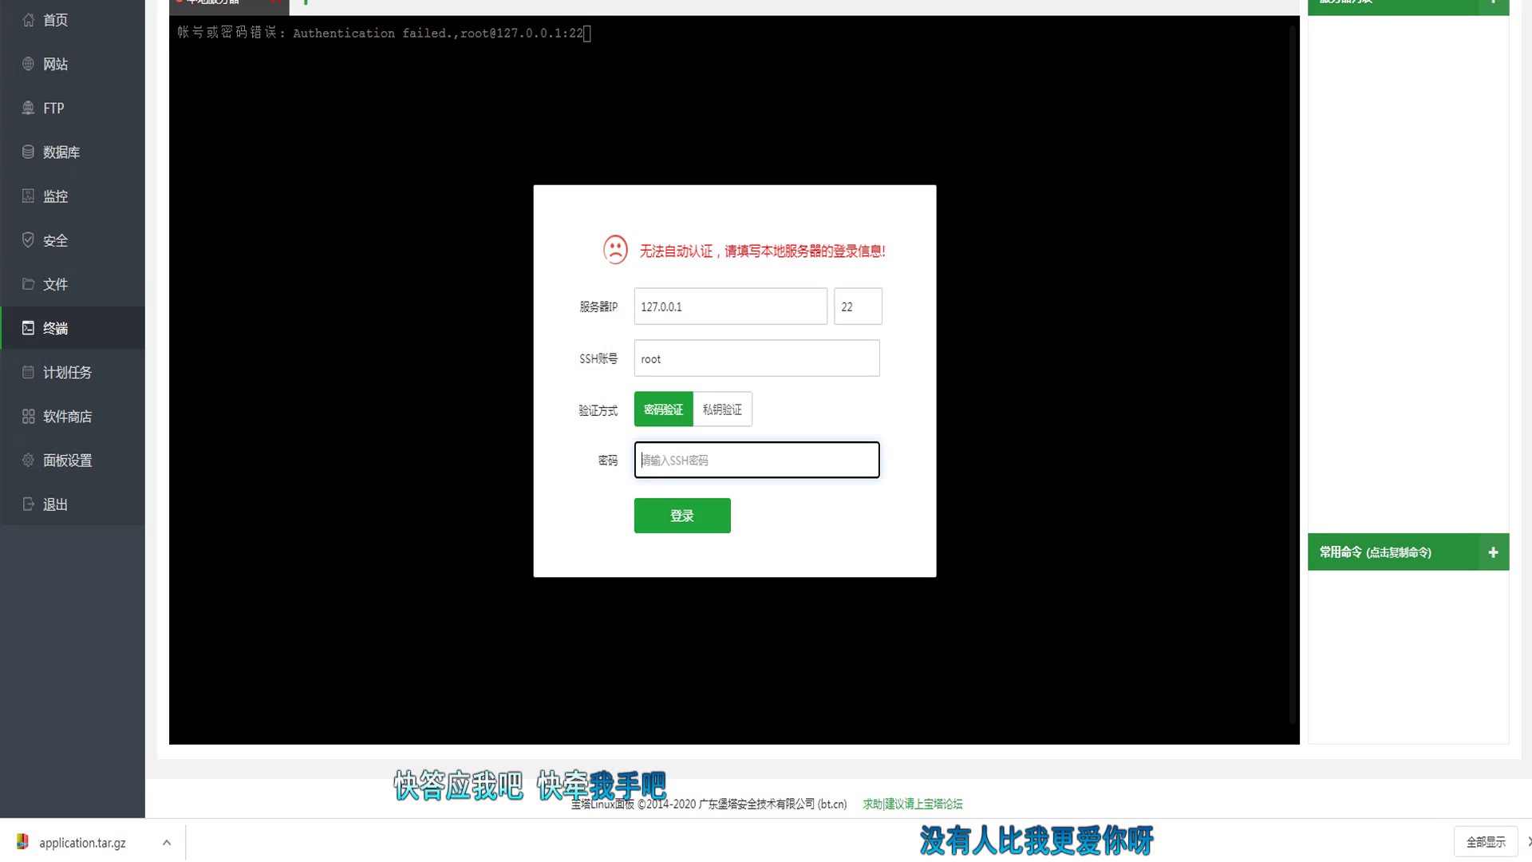
click(1059, 798)
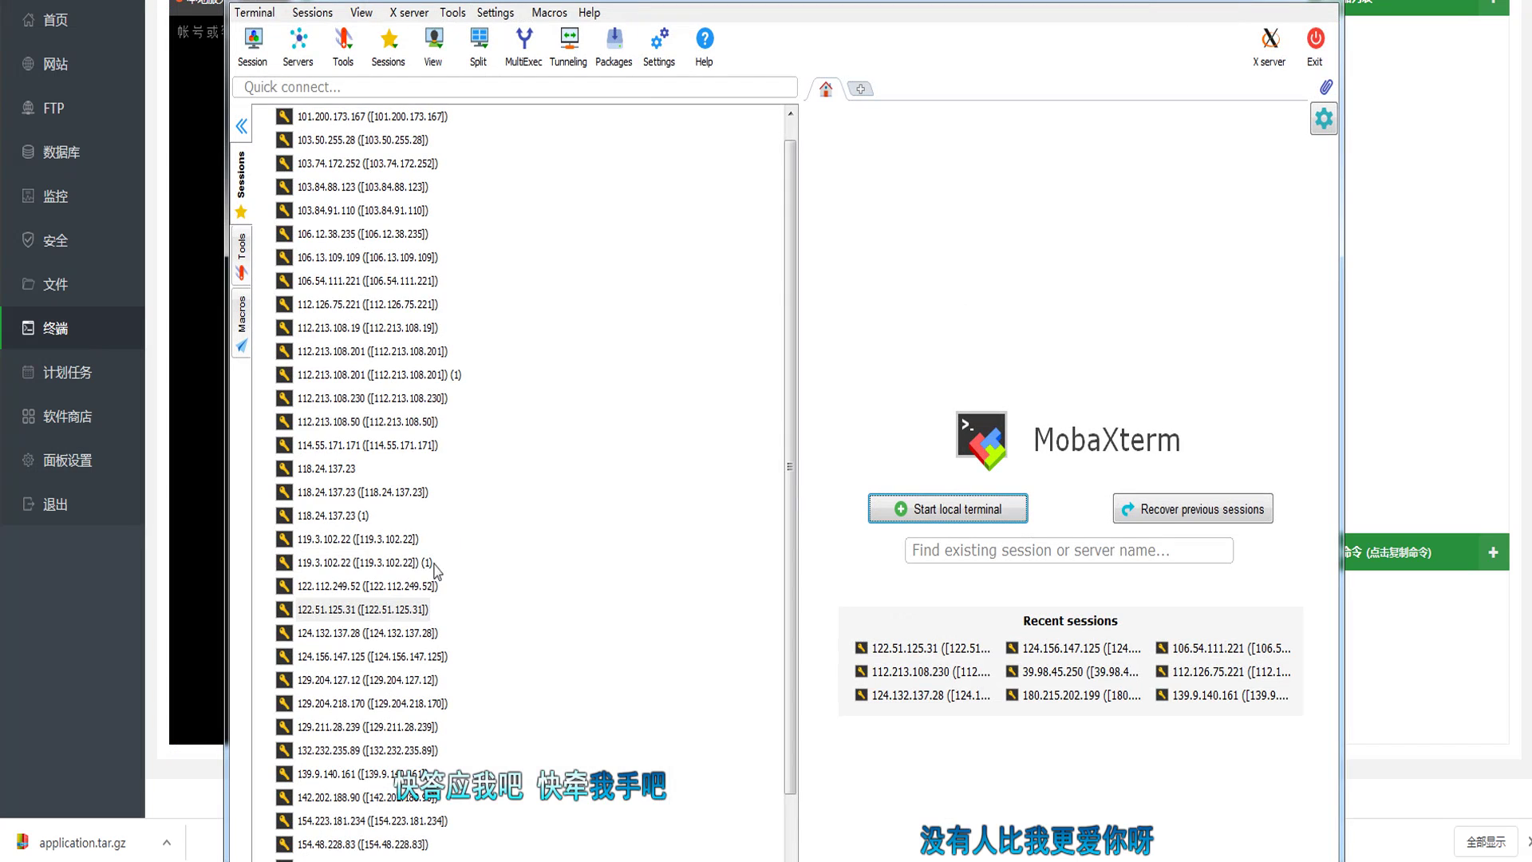
Step: Open an SSH session to the game server and cd into /www/wwwroot/13/blss.com/auto
double_click(389, 657)
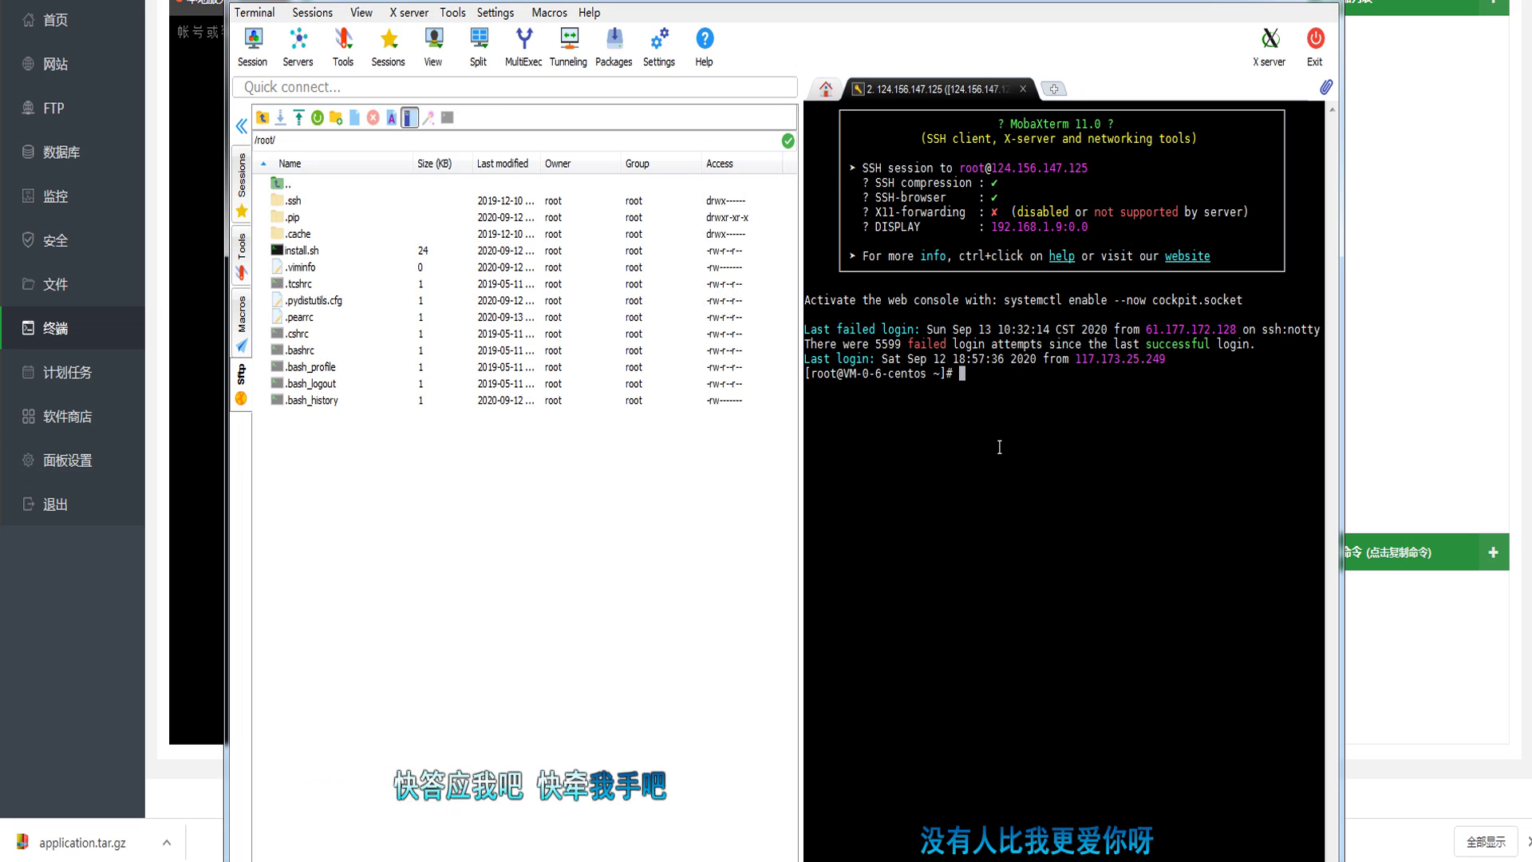
text(cd)
key(space)
key(BackSpace)
key(BackSpace)
text(cd)
right_click(999, 447)
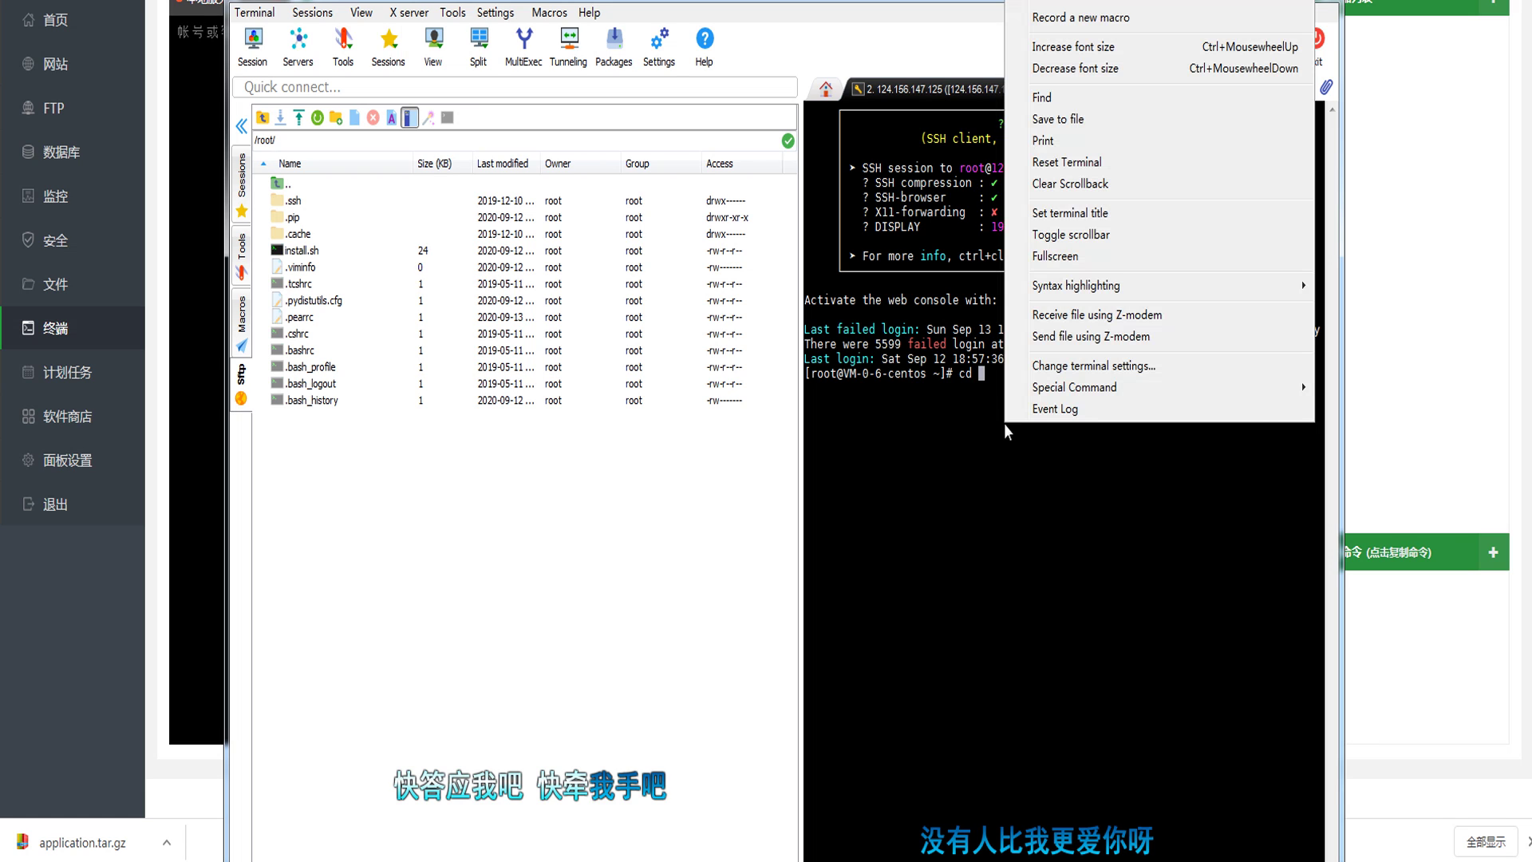
click(1029, 409)
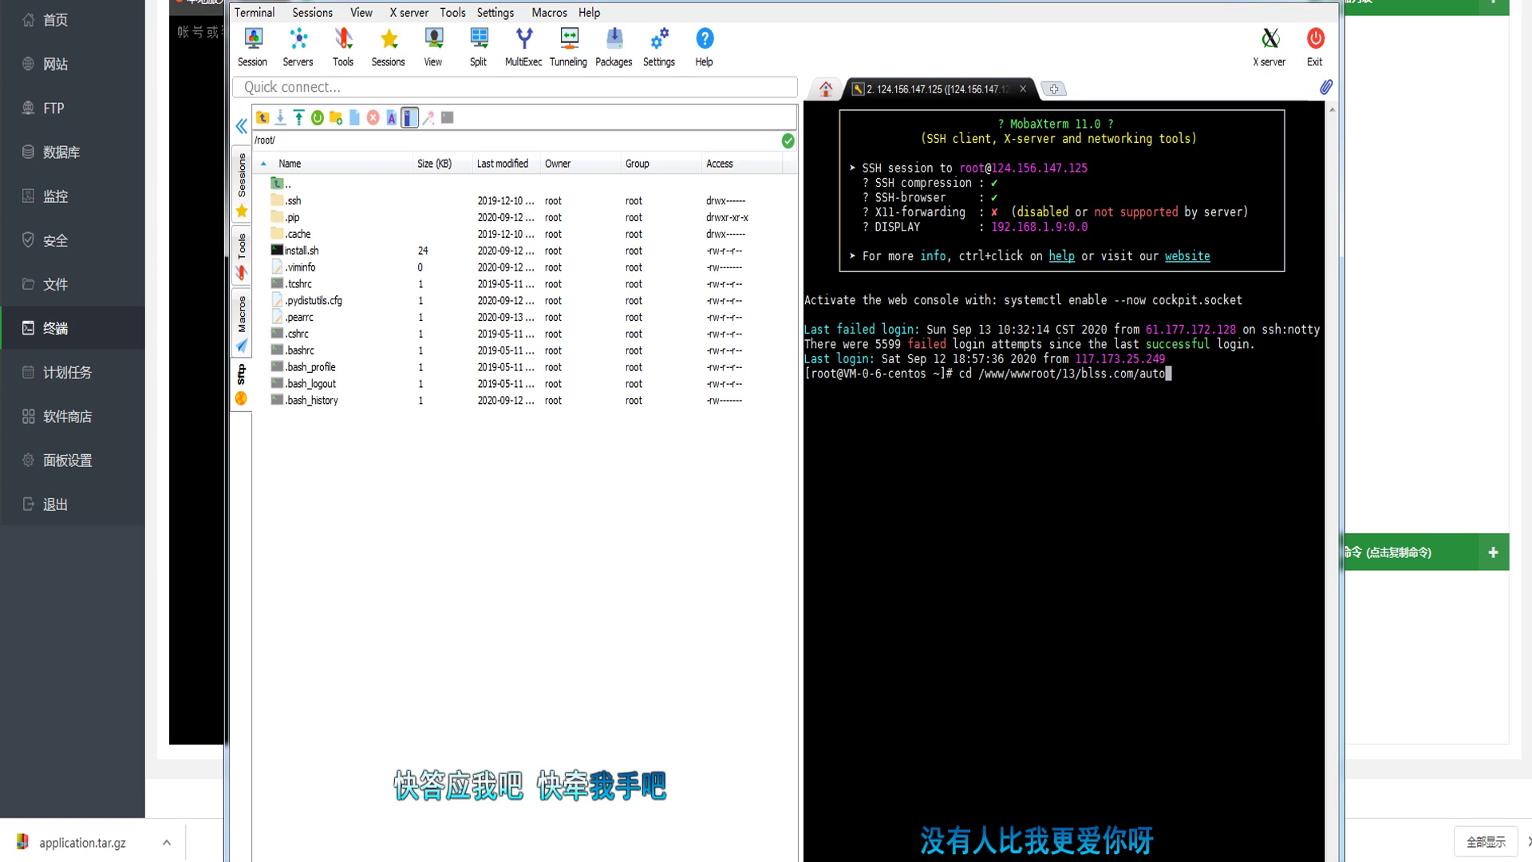
key(Return)
drag(1067, 375, 1127, 375)
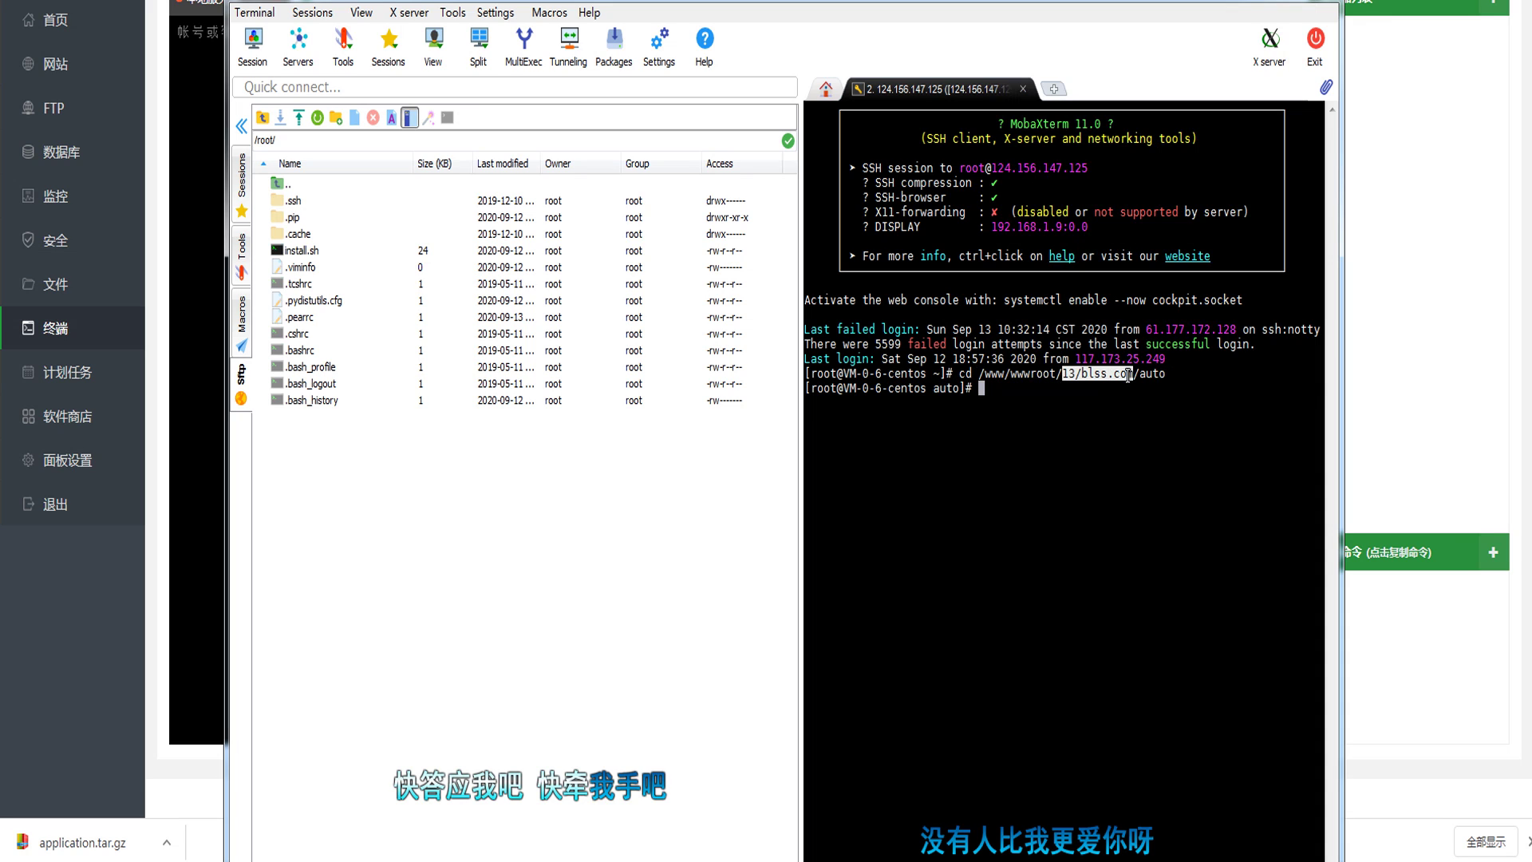
Step: In BT Panel, open the site's root directory and its auto folder from the websites list
click(1315, 42)
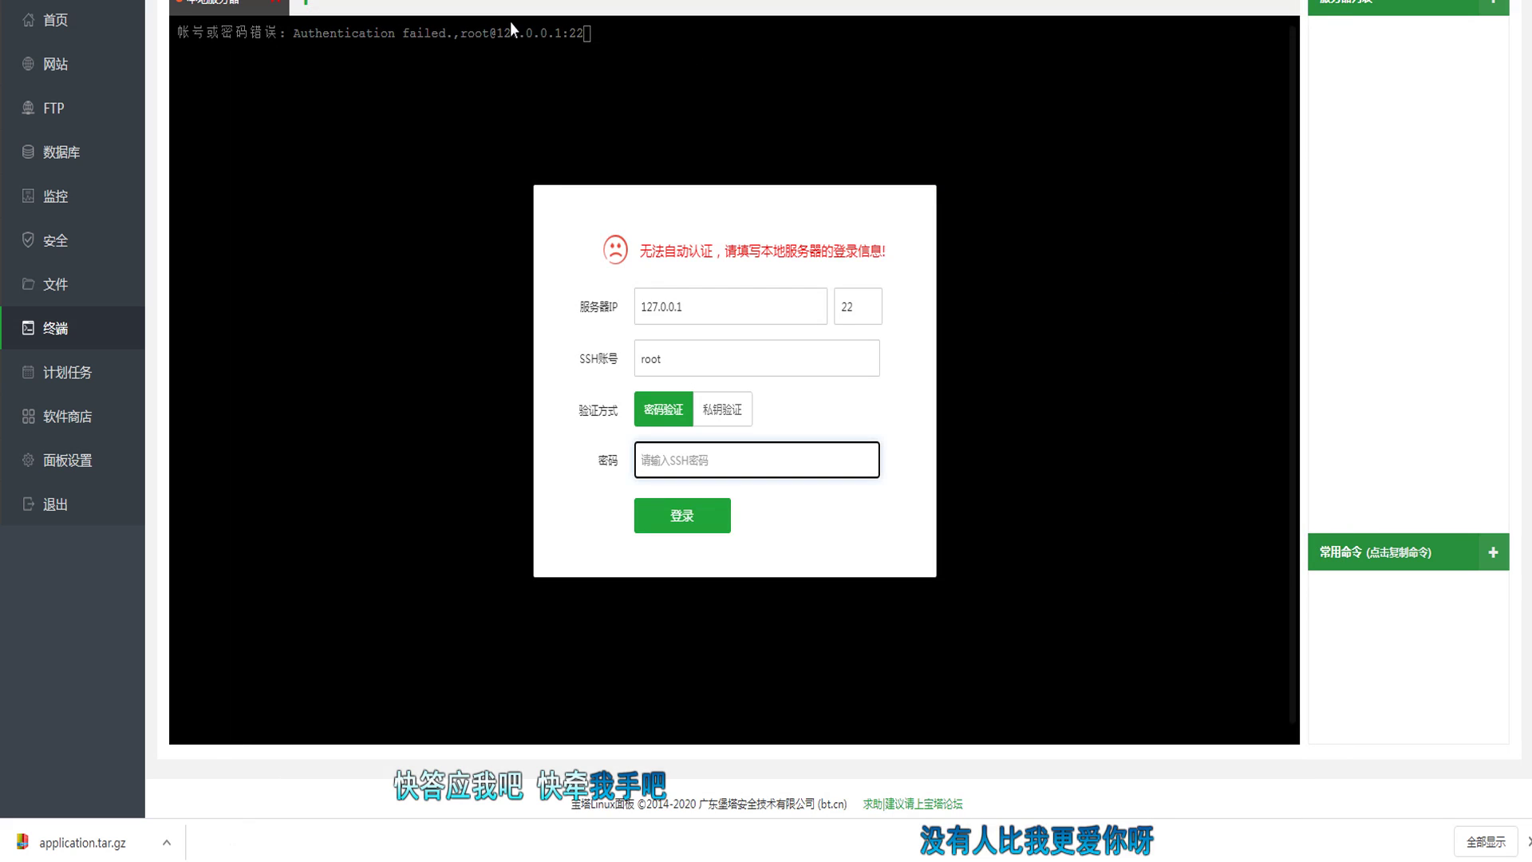
click(64, 62)
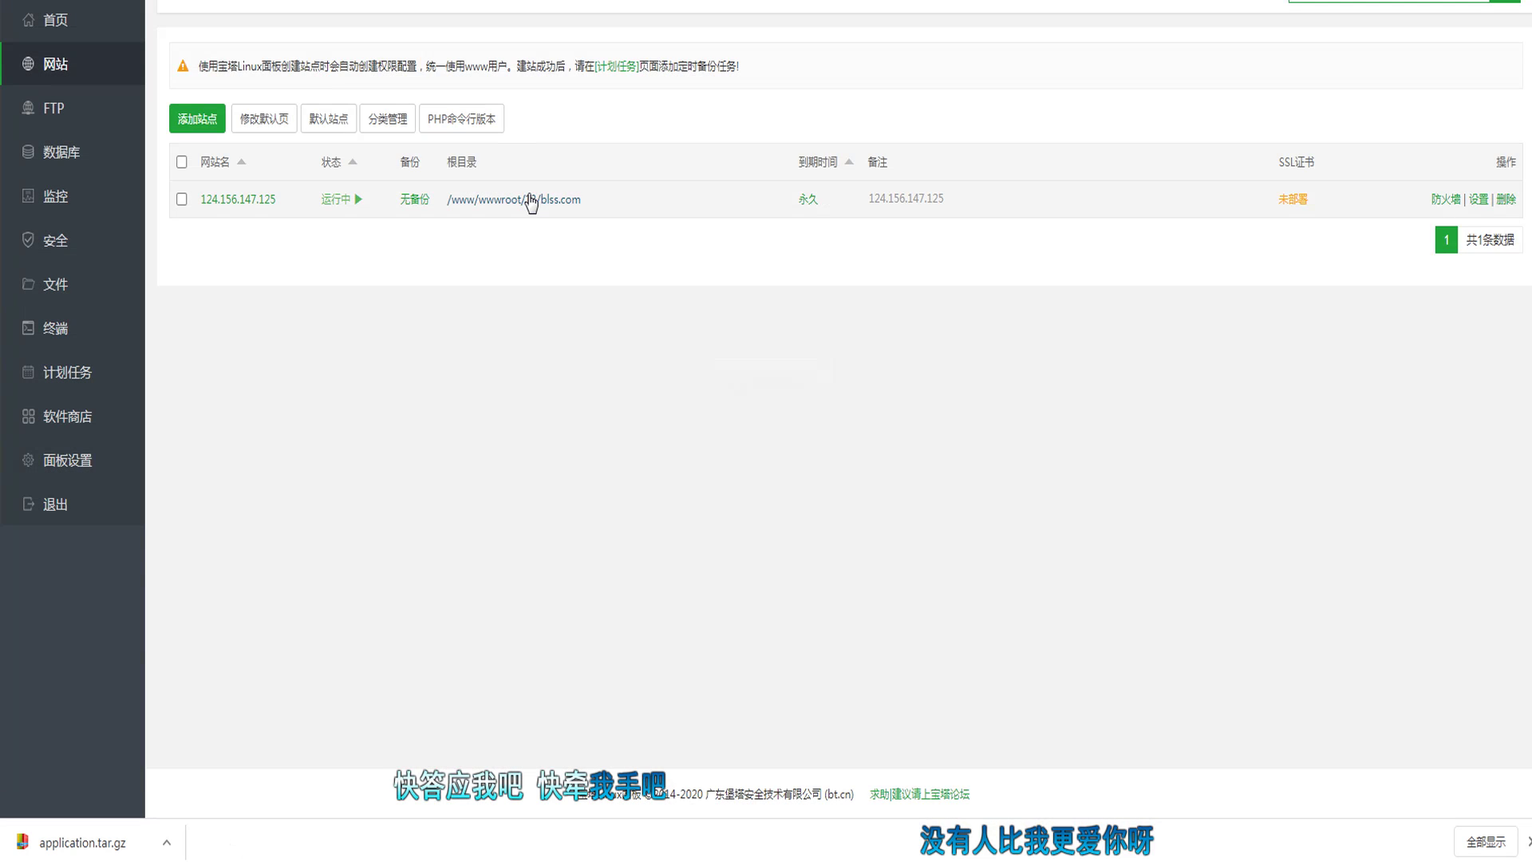
click(529, 198)
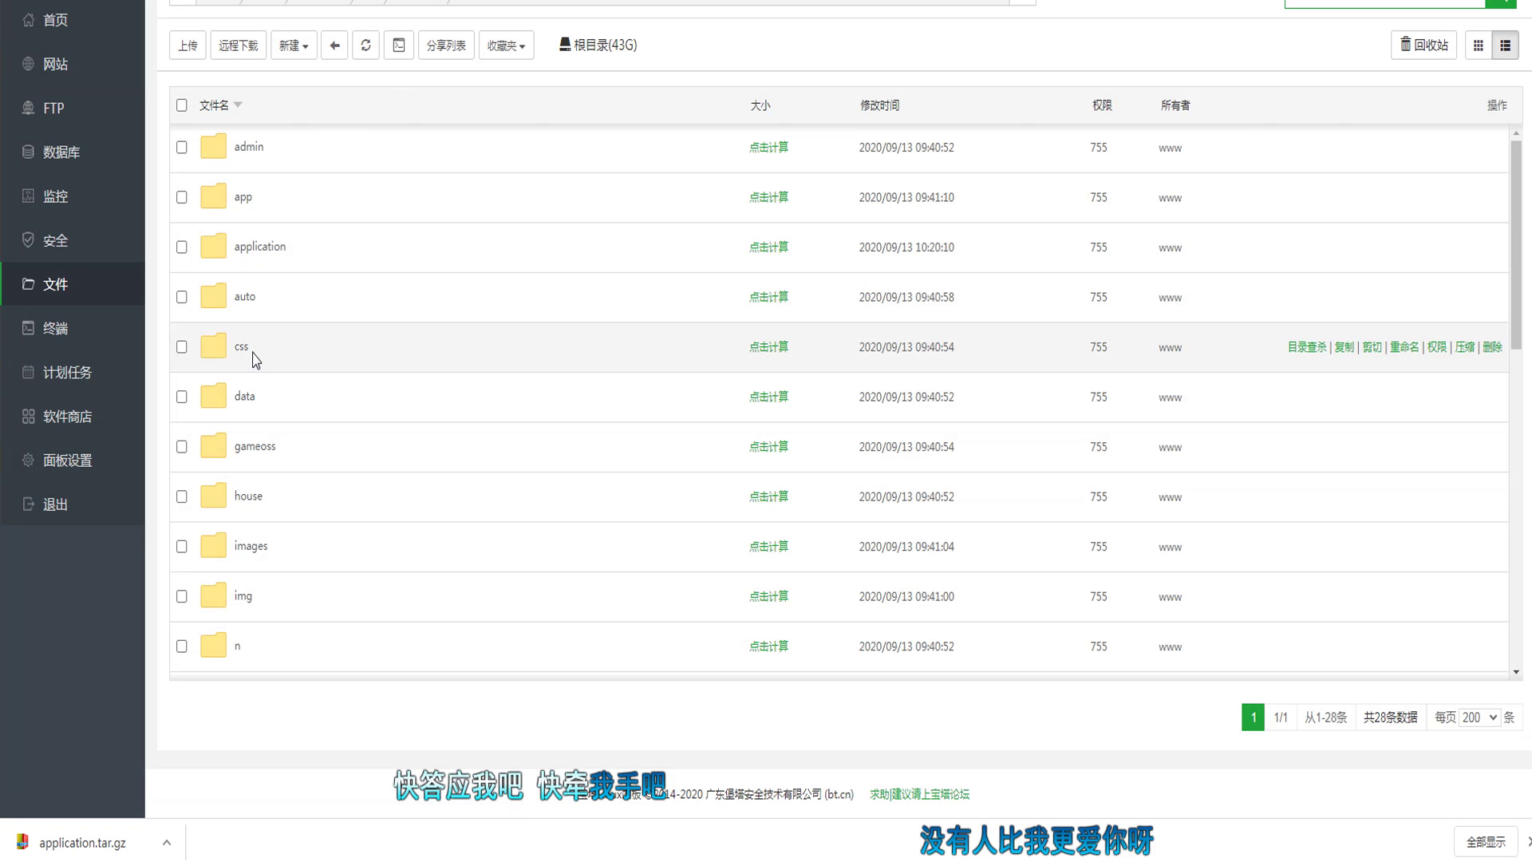
click(247, 296)
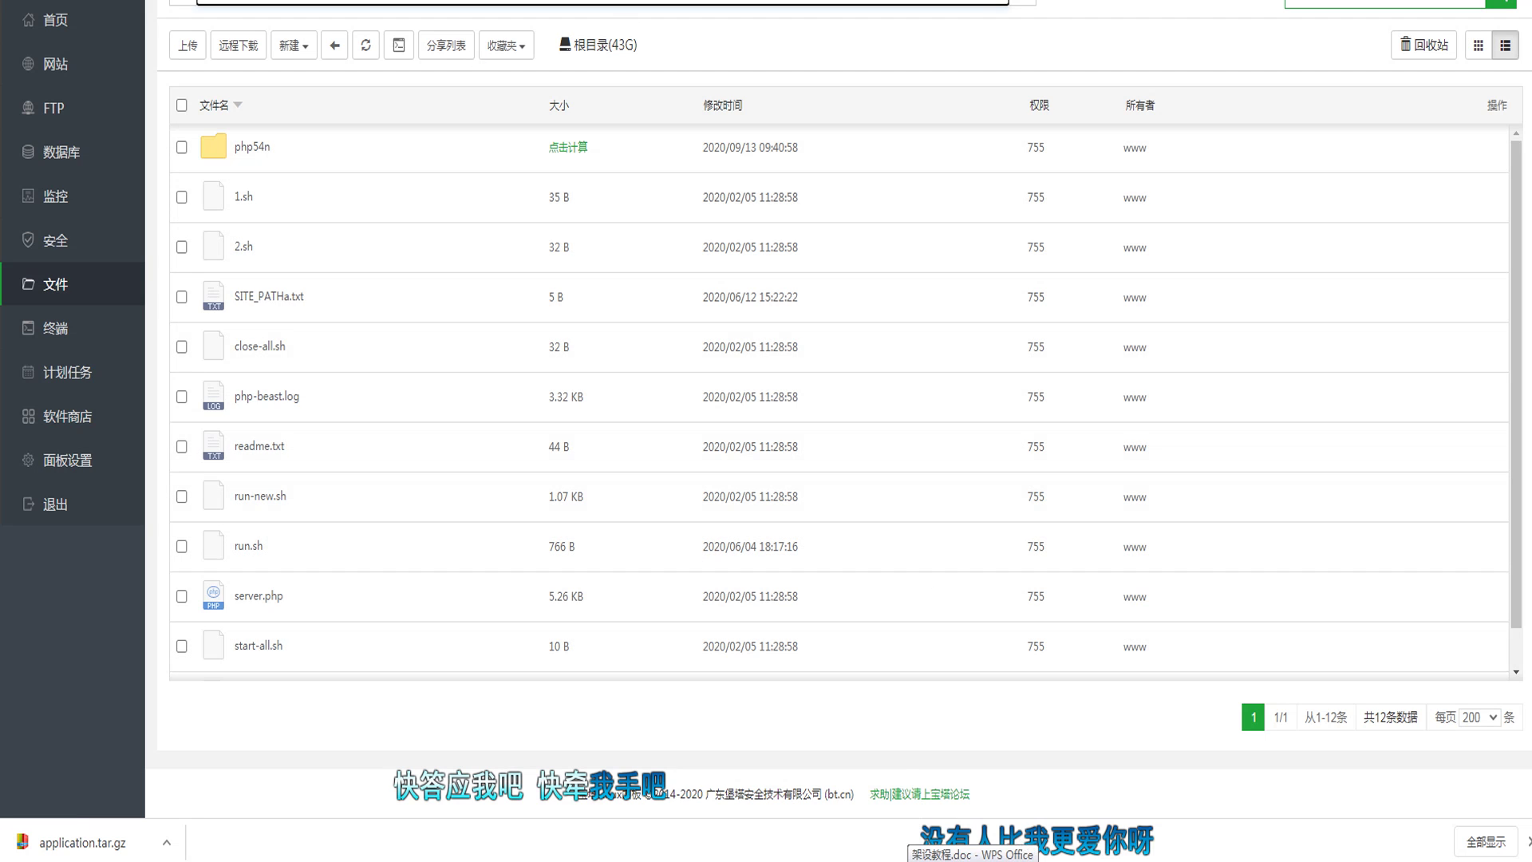
Step: Type ./1.sh at the terminal prompt, then open the panel's 安全 page
key(alt+Tab)
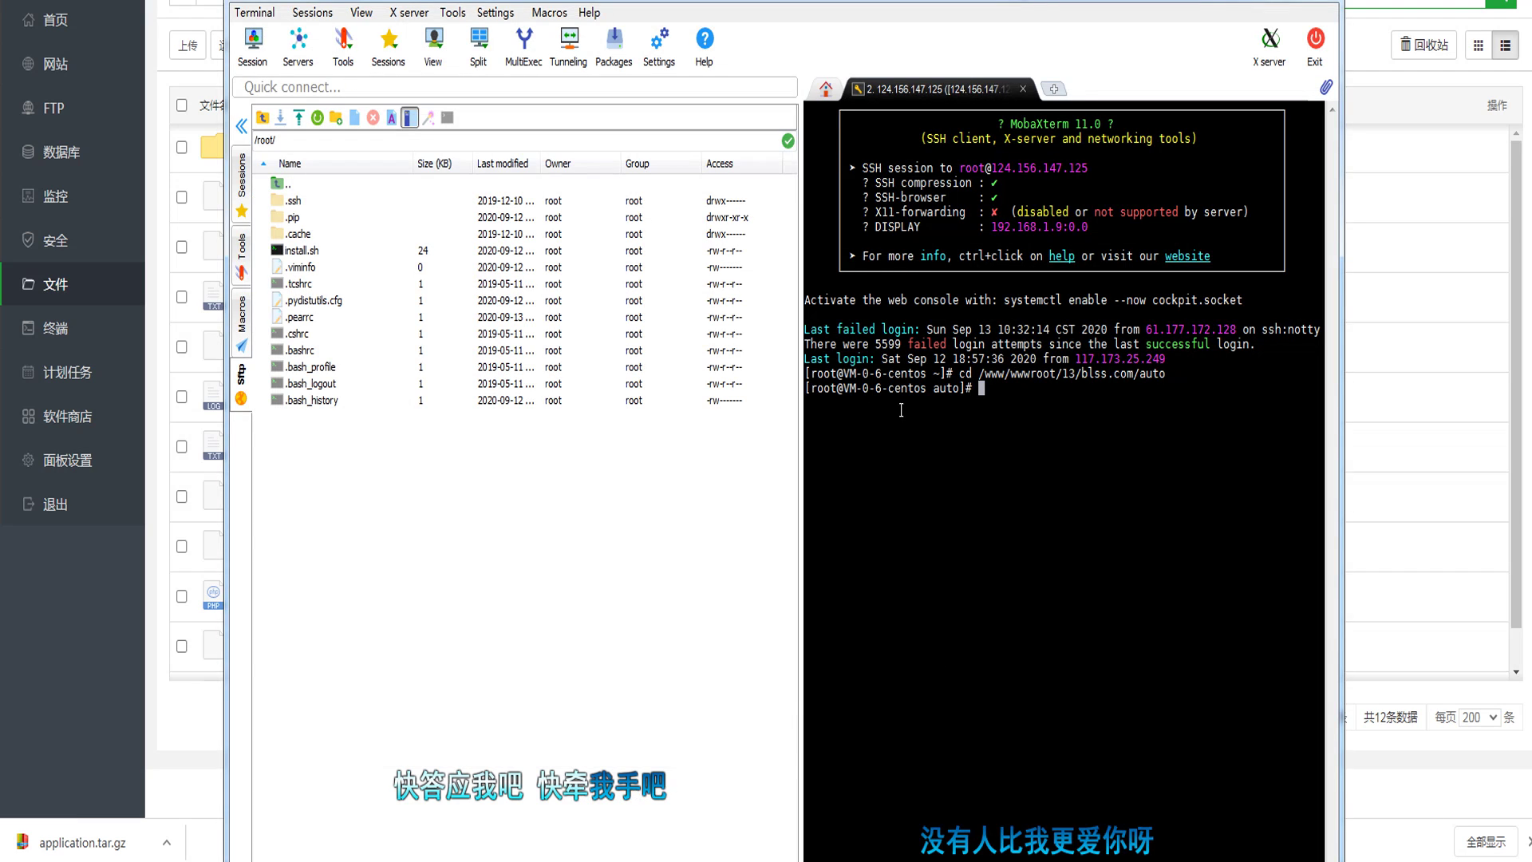
text(./1.sh)
key(alt+Tab)
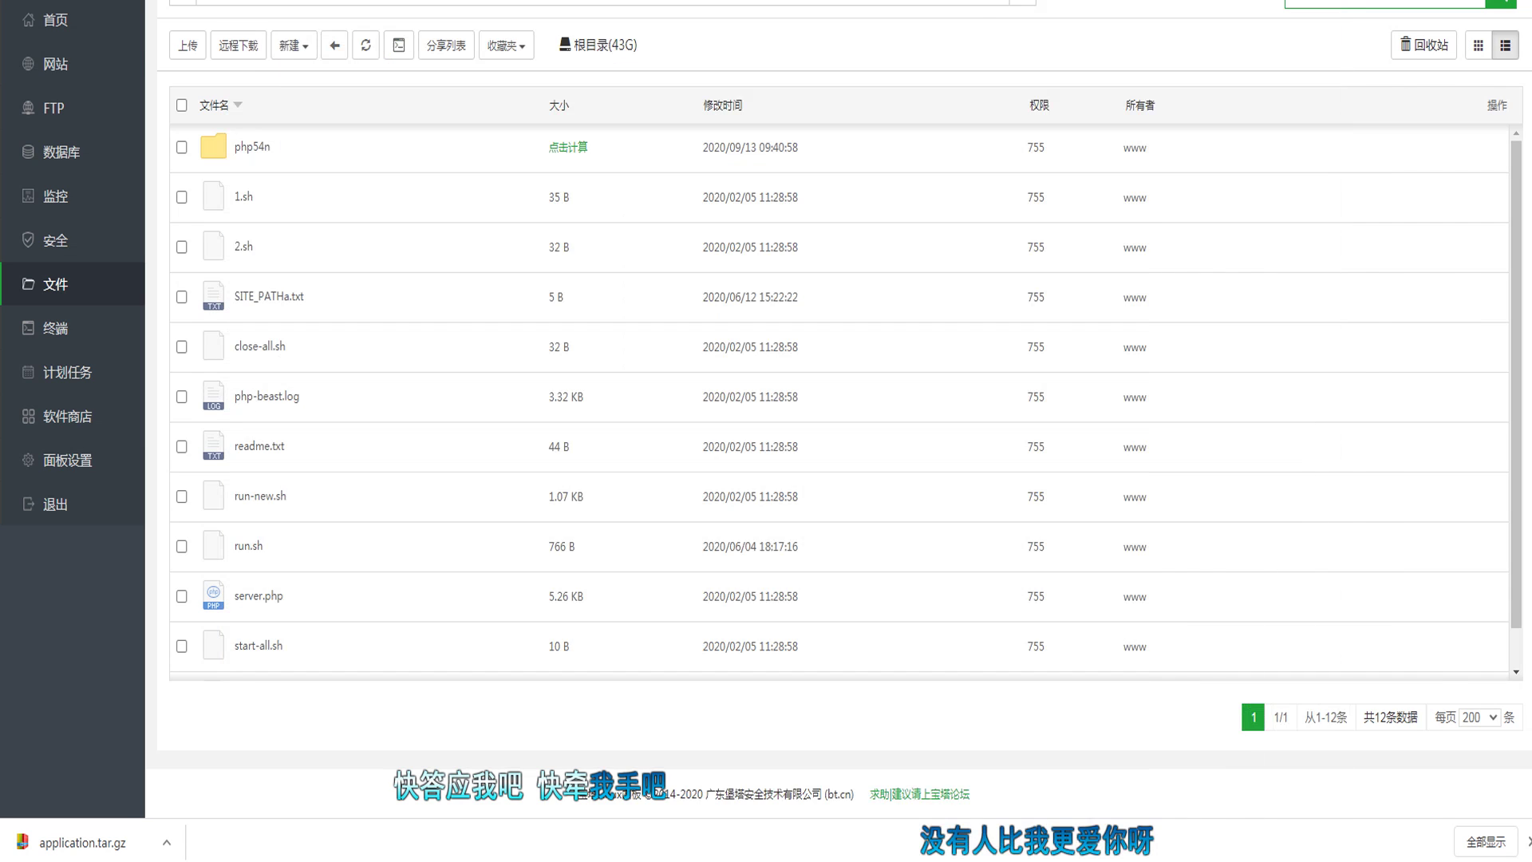
click(102, 243)
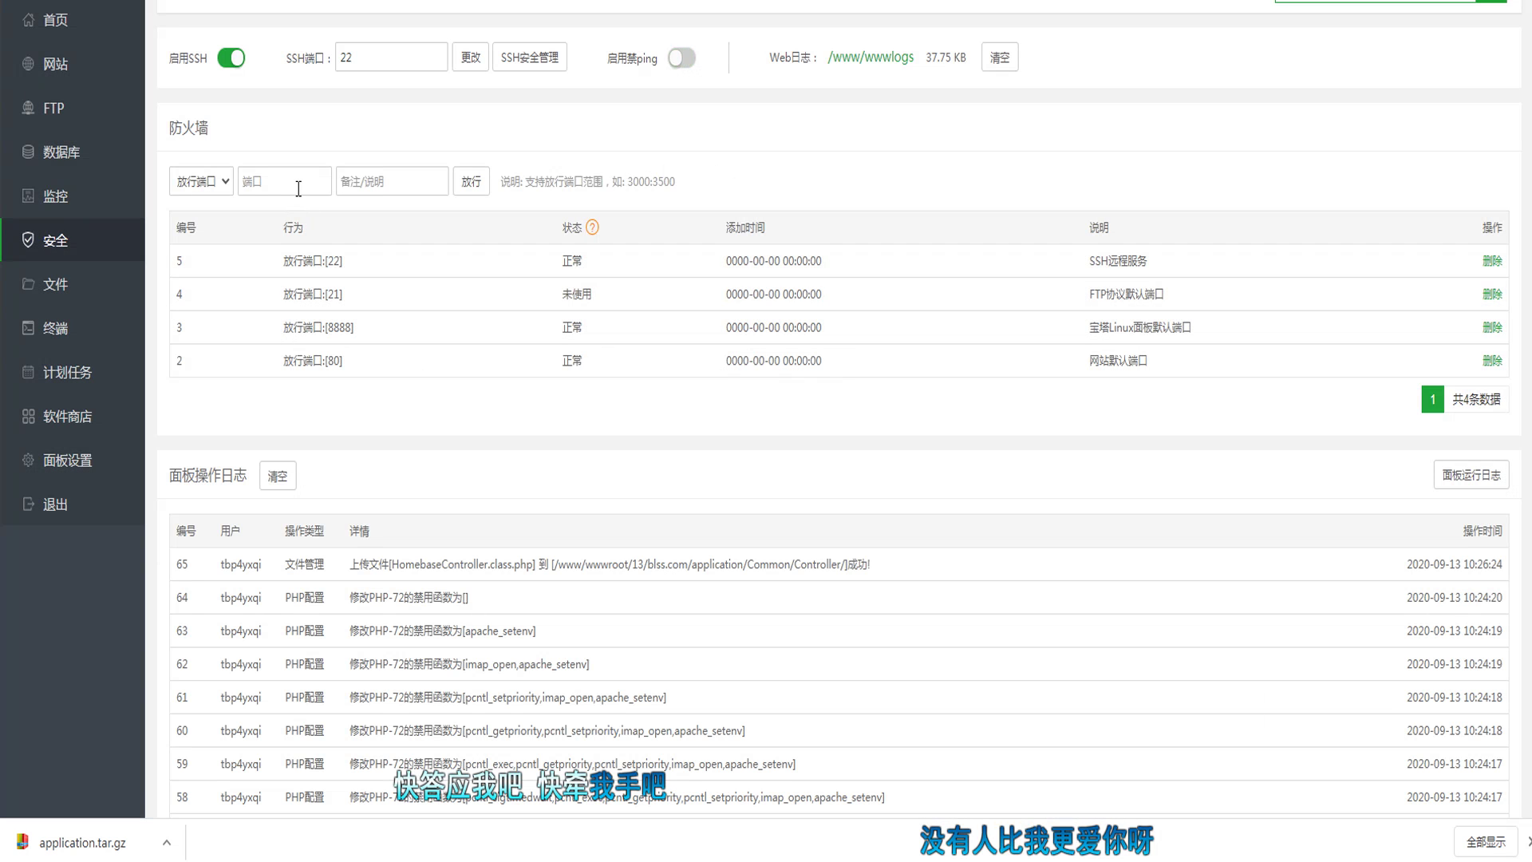
Step: Check the firewall port rules on the 安全 page, then bring up 架设教程.doc
click(275, 186)
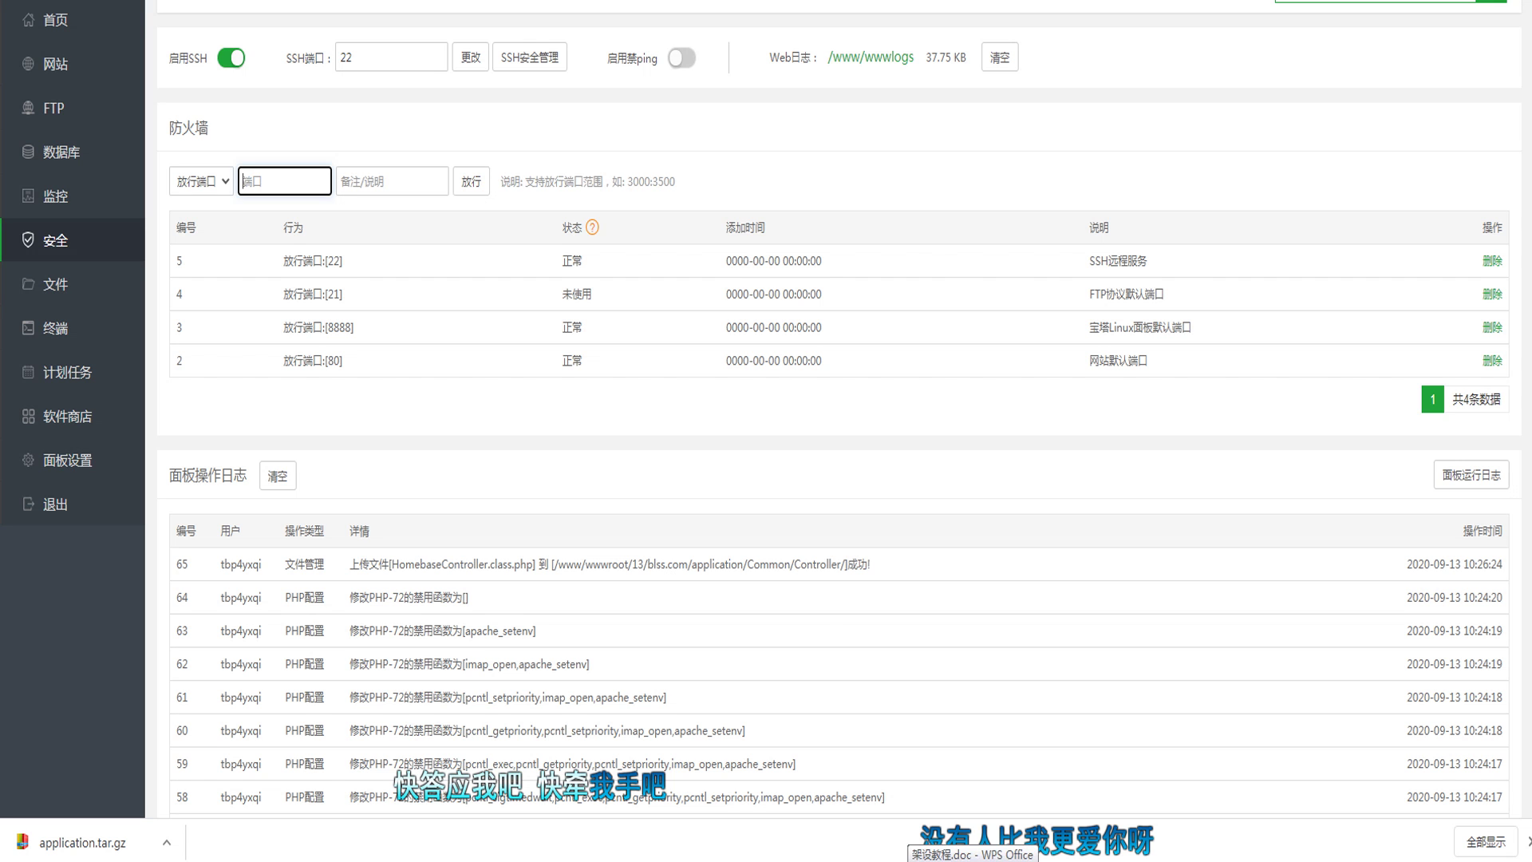
click(972, 860)
Step: Scroll the guide up to the cd and ./1.sh instructions, then return to the panel's file manager
click(1207, 367)
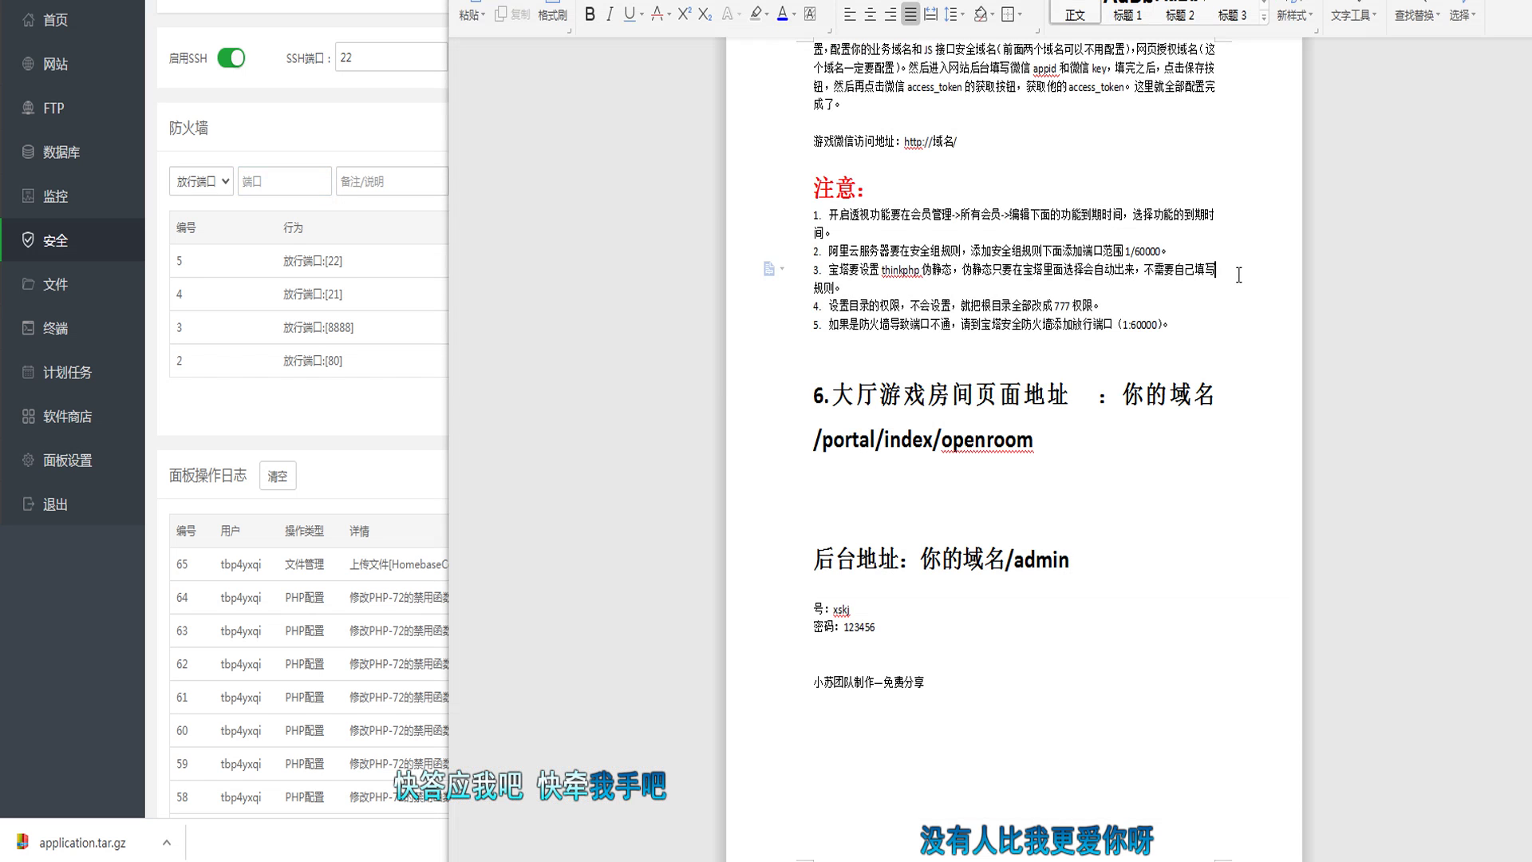
scroll(1196, 359, up, 5)
scroll(1188, 357, up, 1)
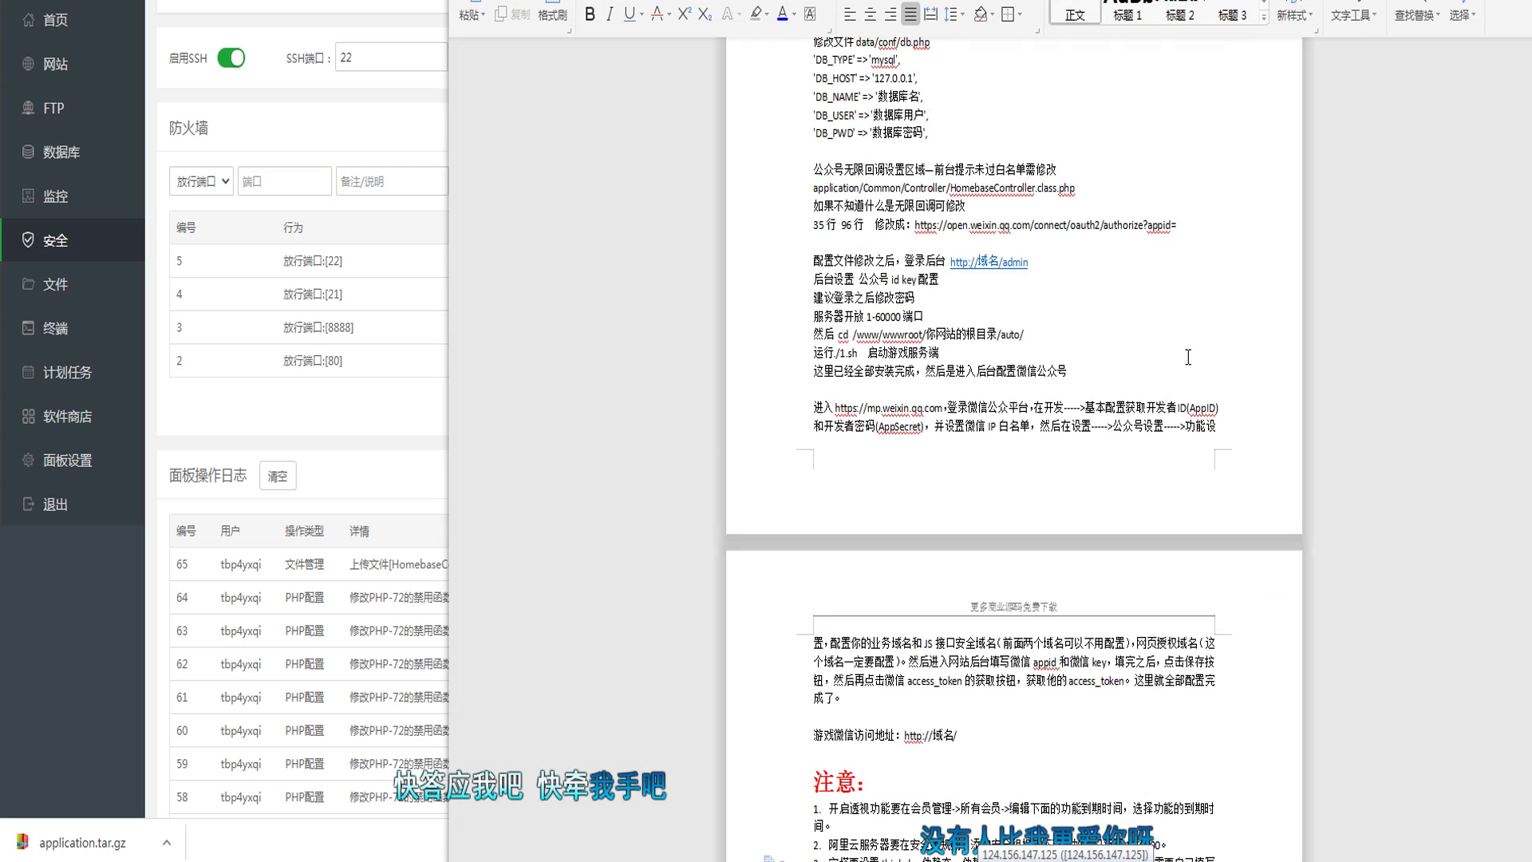
click(372, 128)
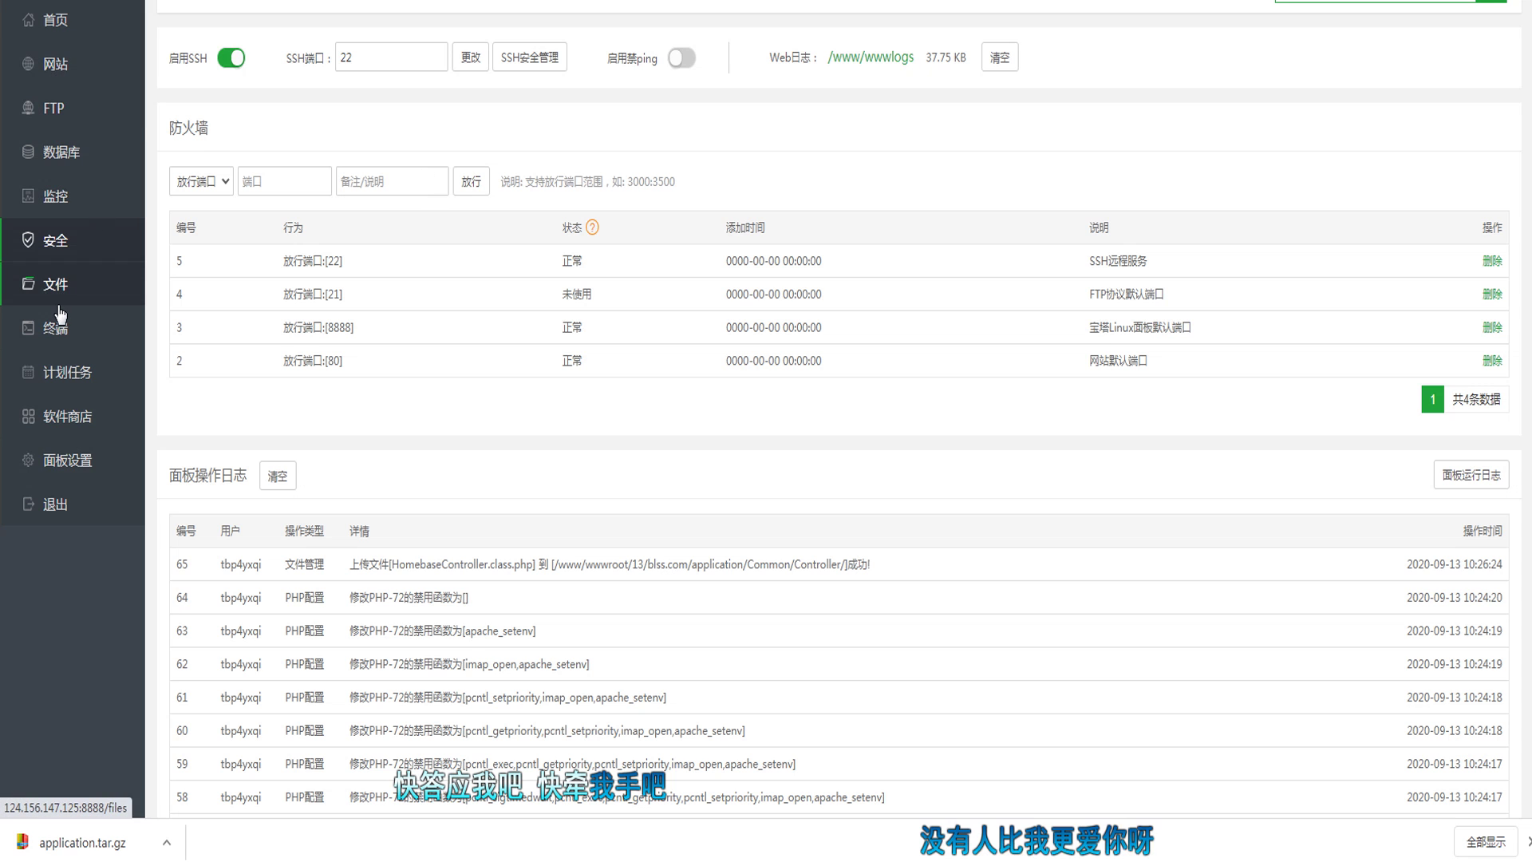
click(98, 283)
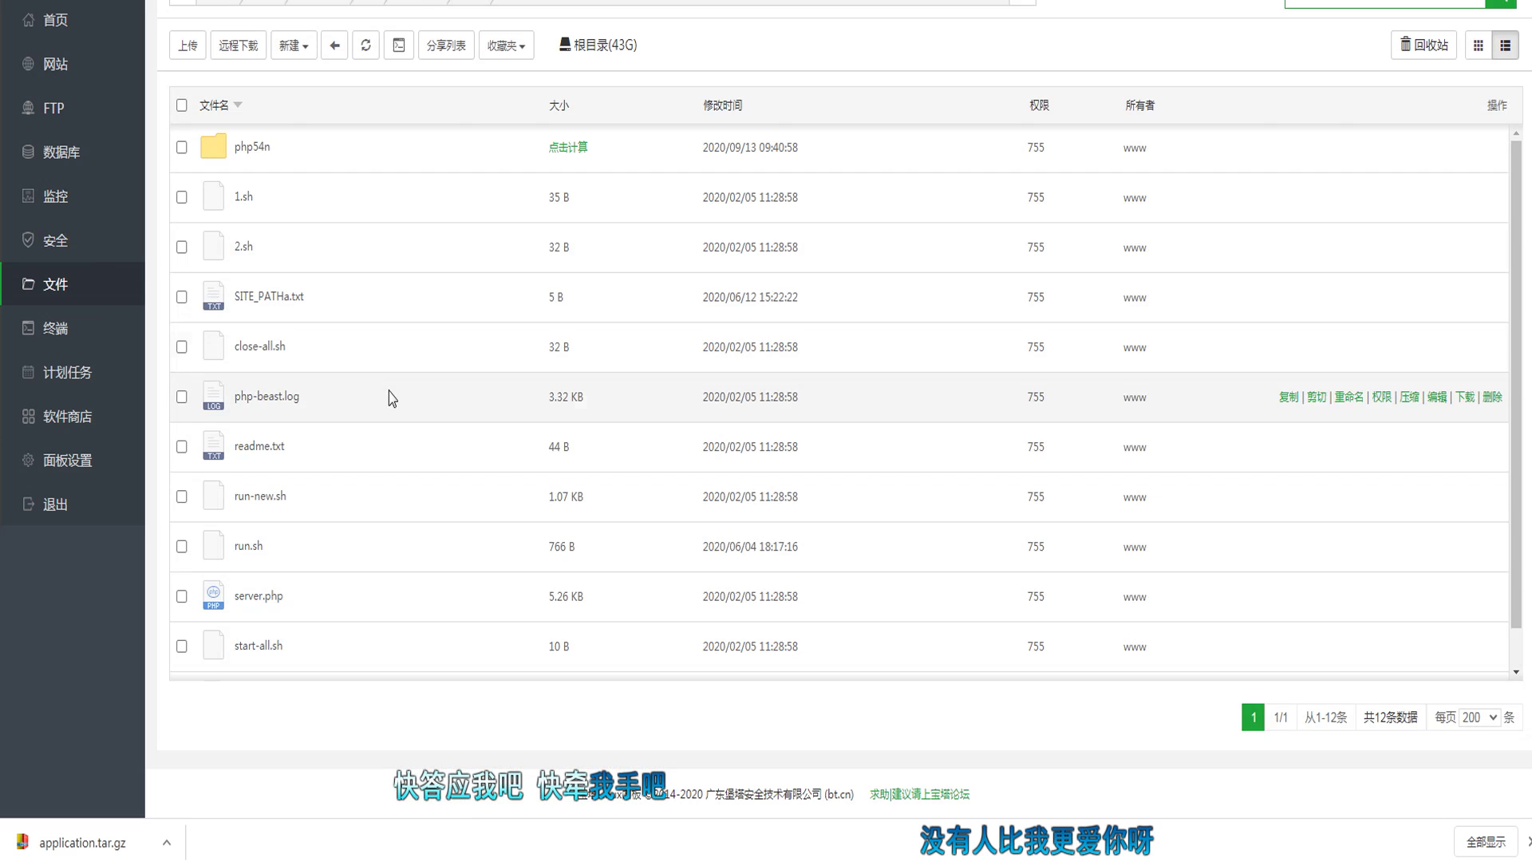
Step: Open 1.sh from the auto folder in the online editor, close it, and return to MobaXterm
scroll(696, 370, down, 1)
scroll(732, 367, up, 1)
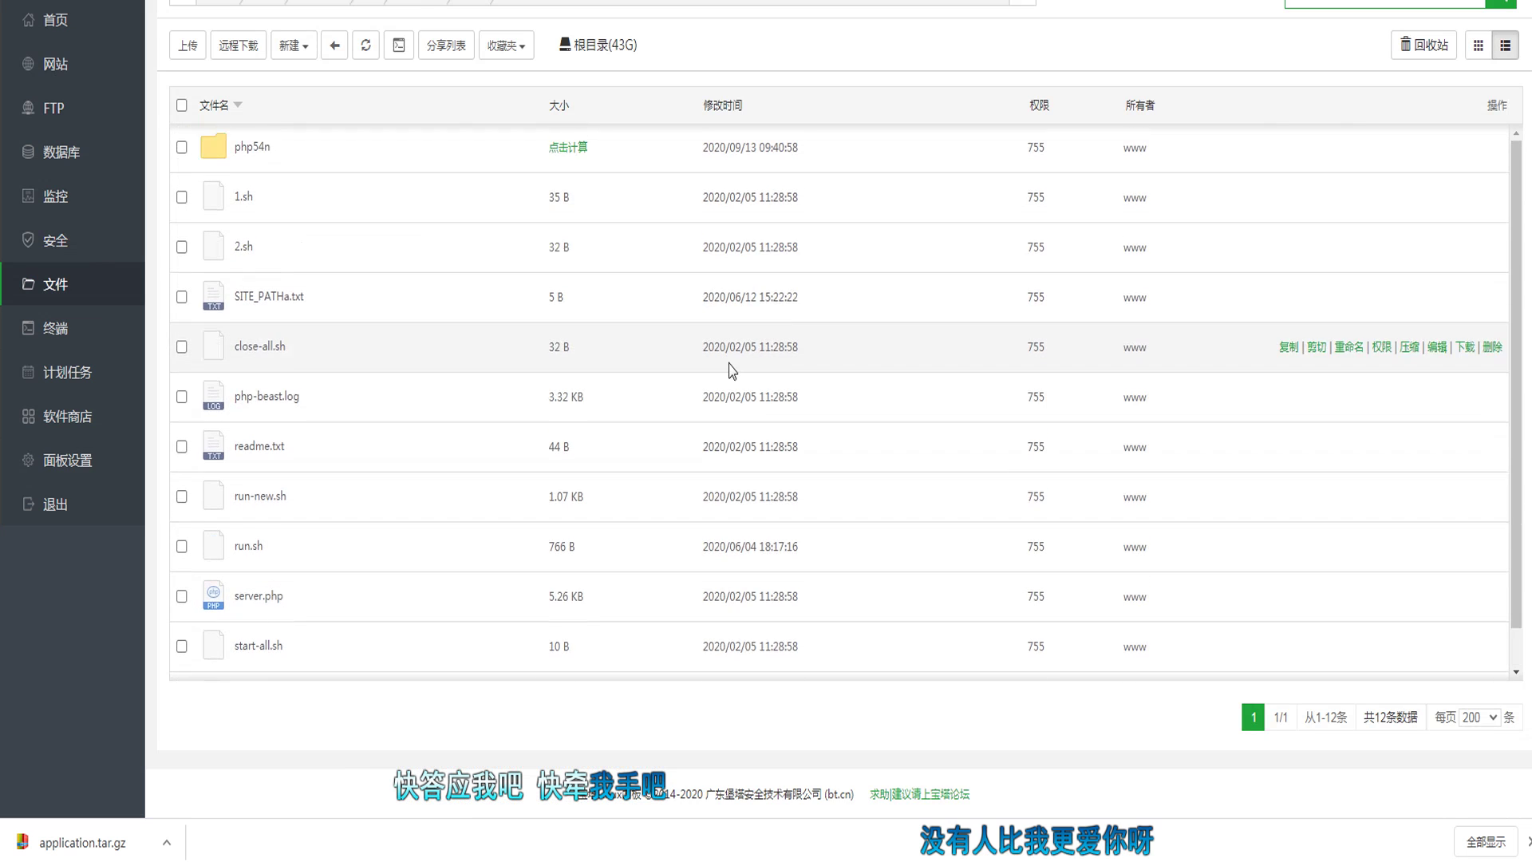
scroll(633, 390, down, 1)
scroll(808, 479, up, 1)
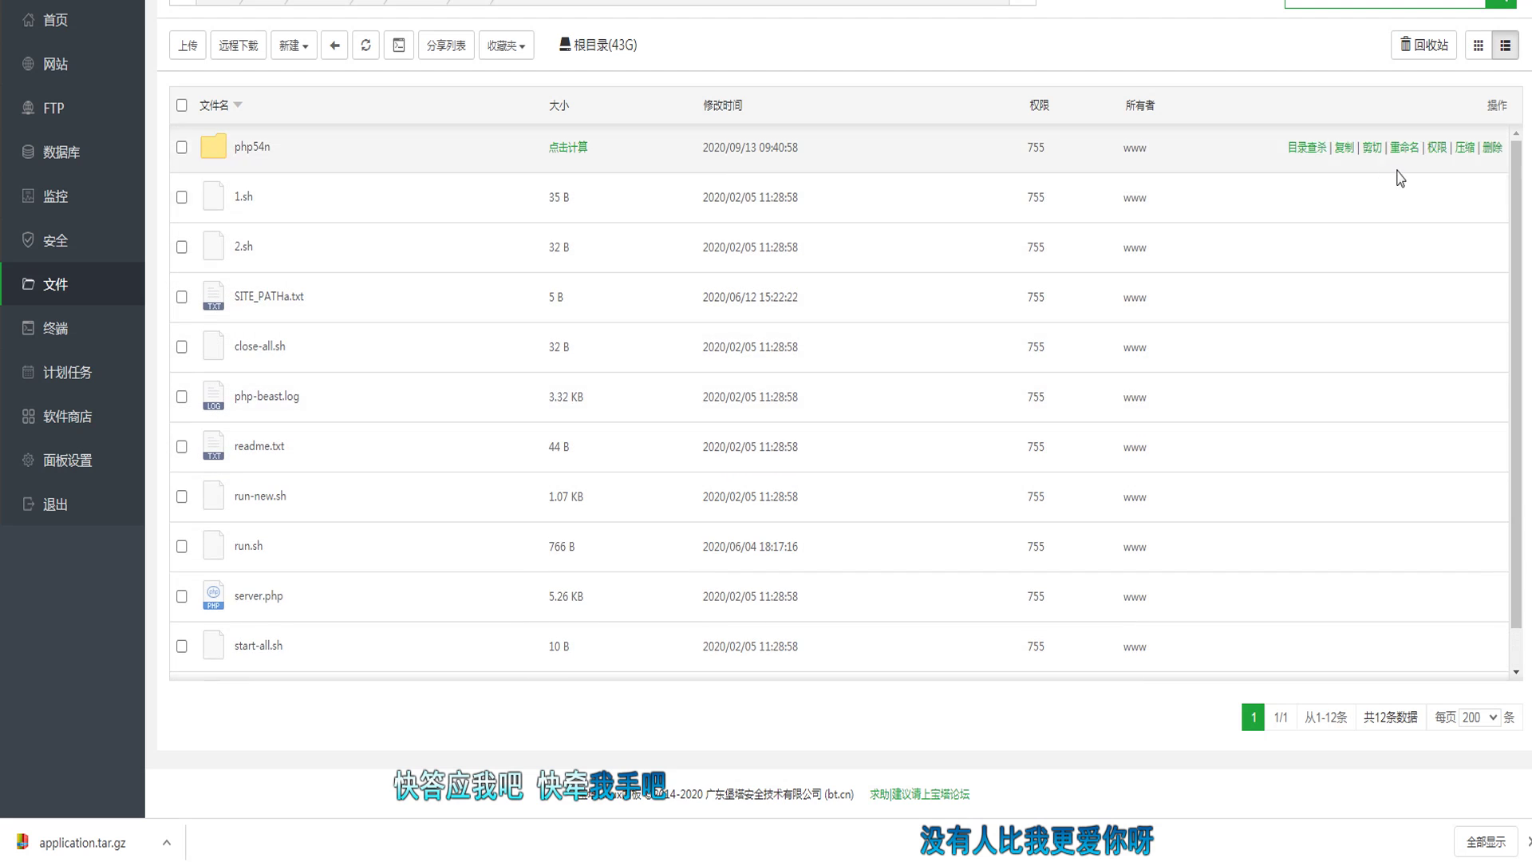
click(1442, 198)
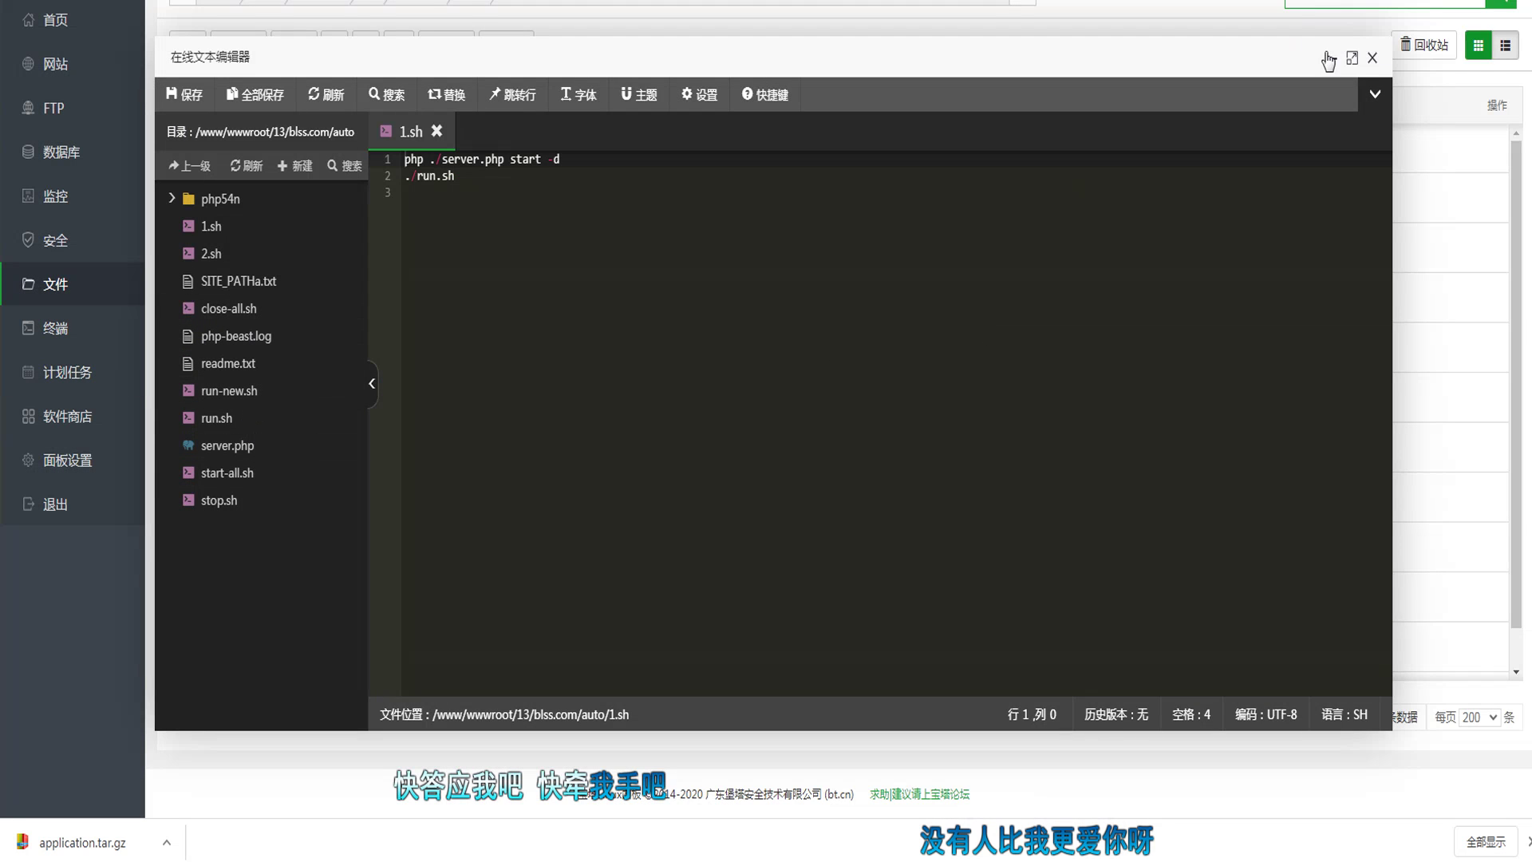
click(1372, 58)
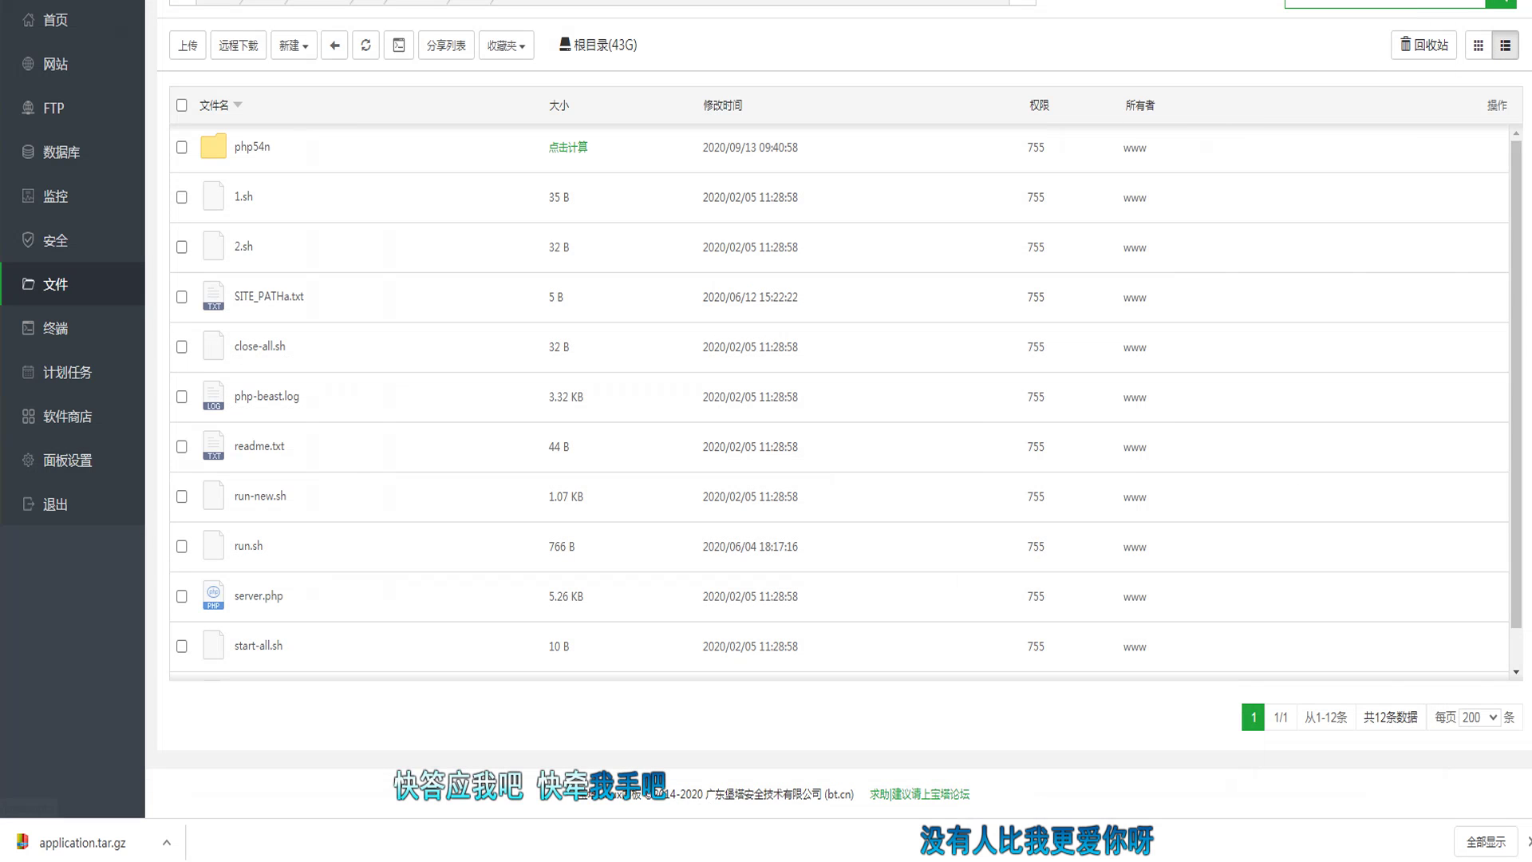
key(alt+Tab)
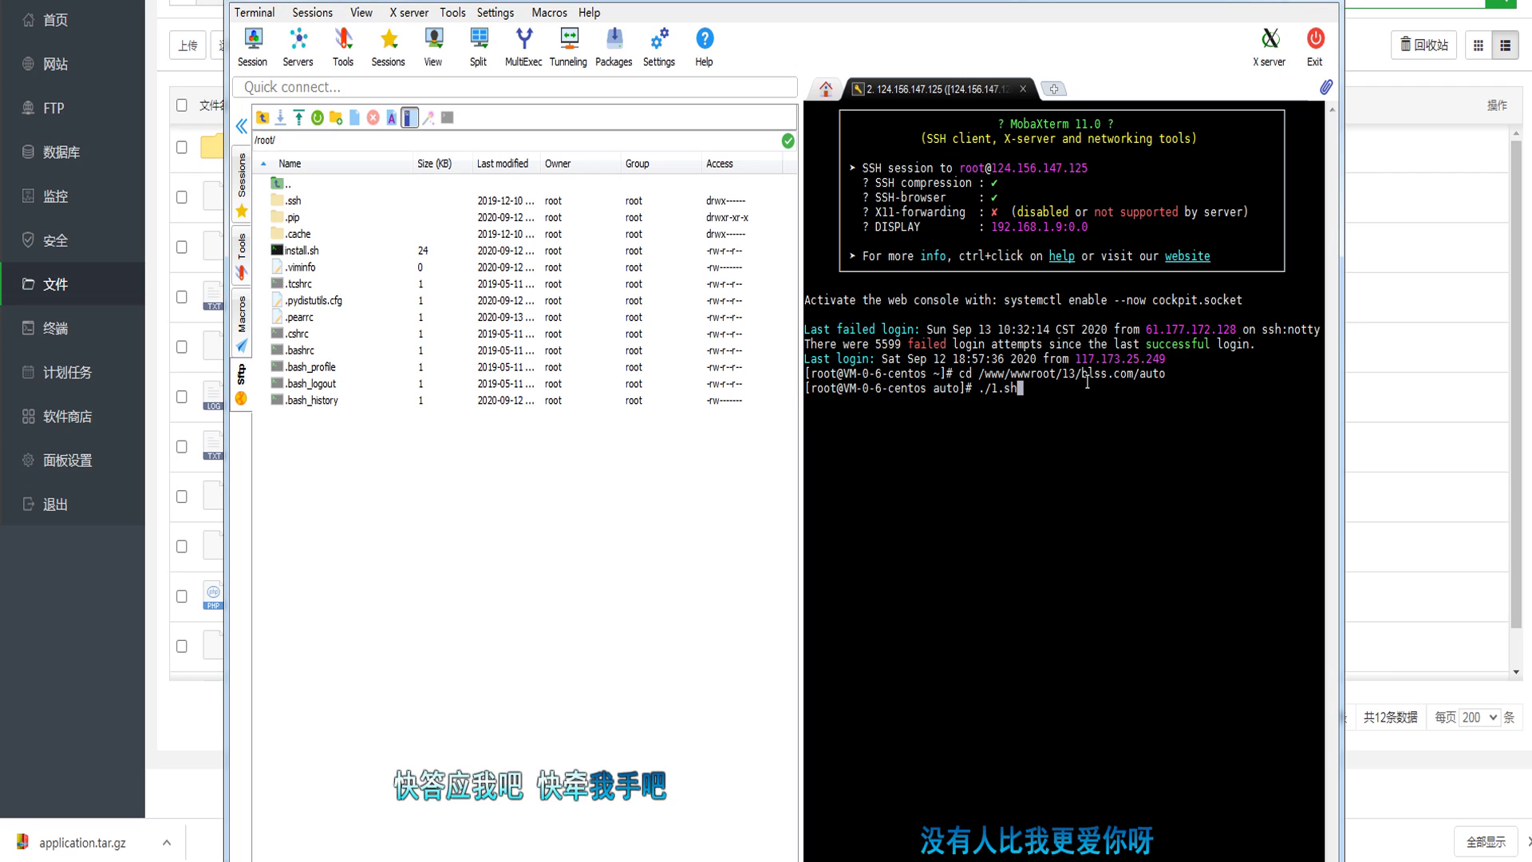
Step: Run ./1.sh and review the Workerman output for services from port 4000 onward
key(Return)
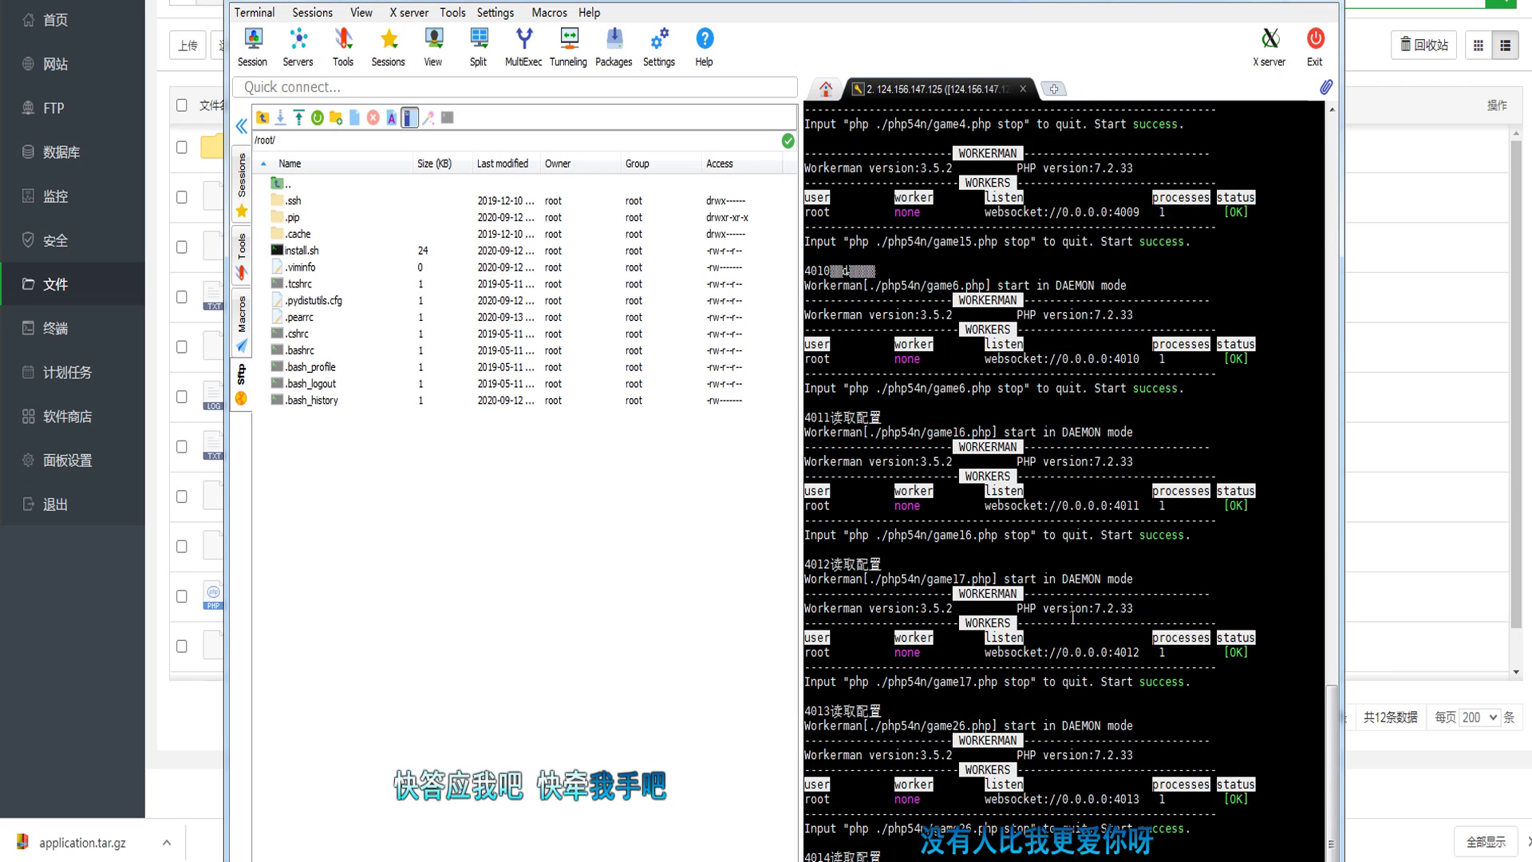
scroll(941, 650, up, 15)
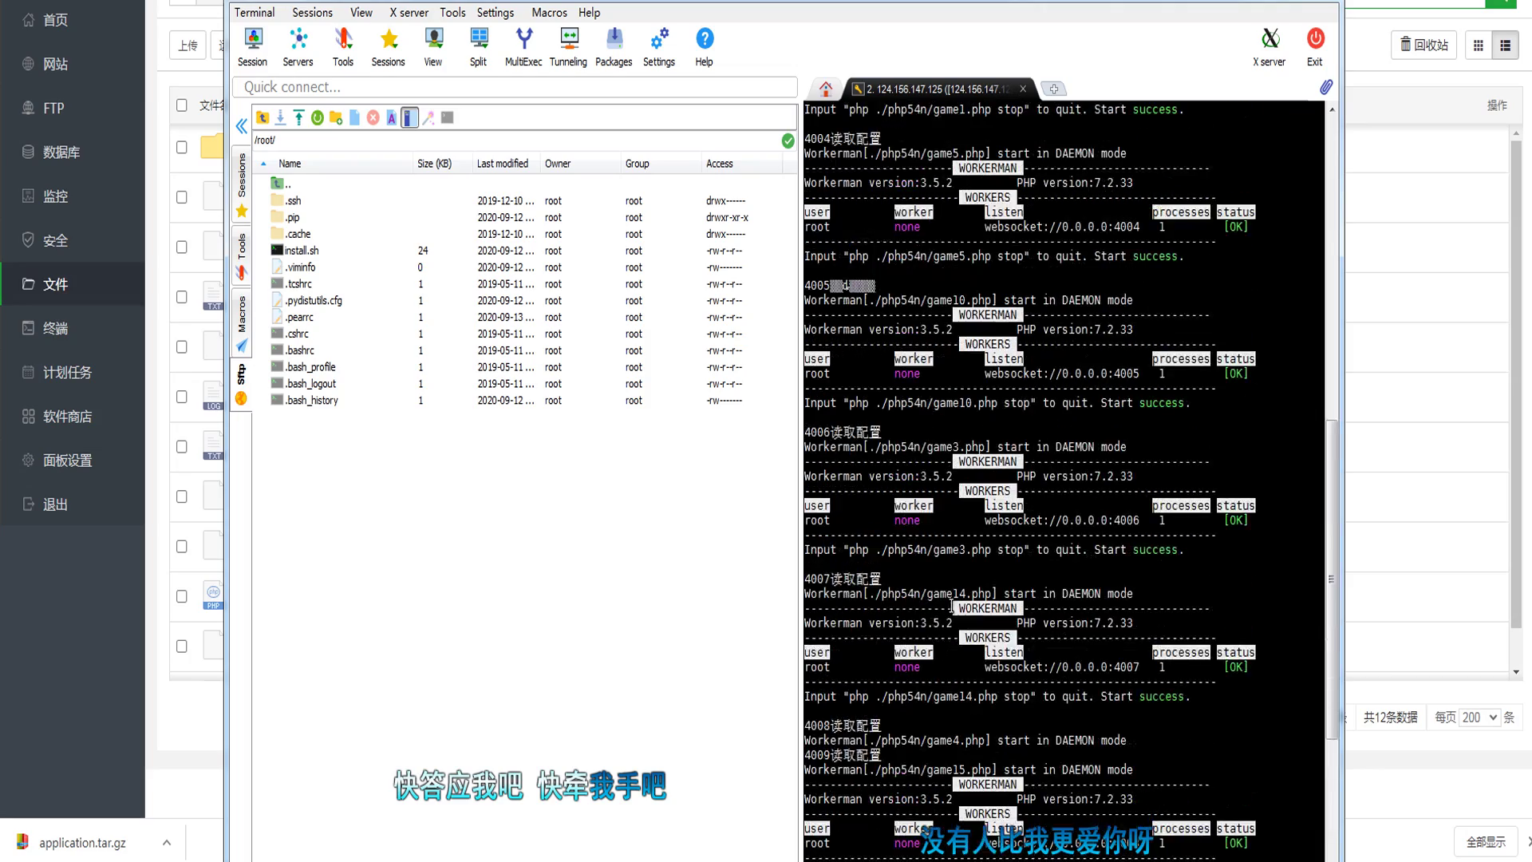
scroll(964, 594, up, 20)
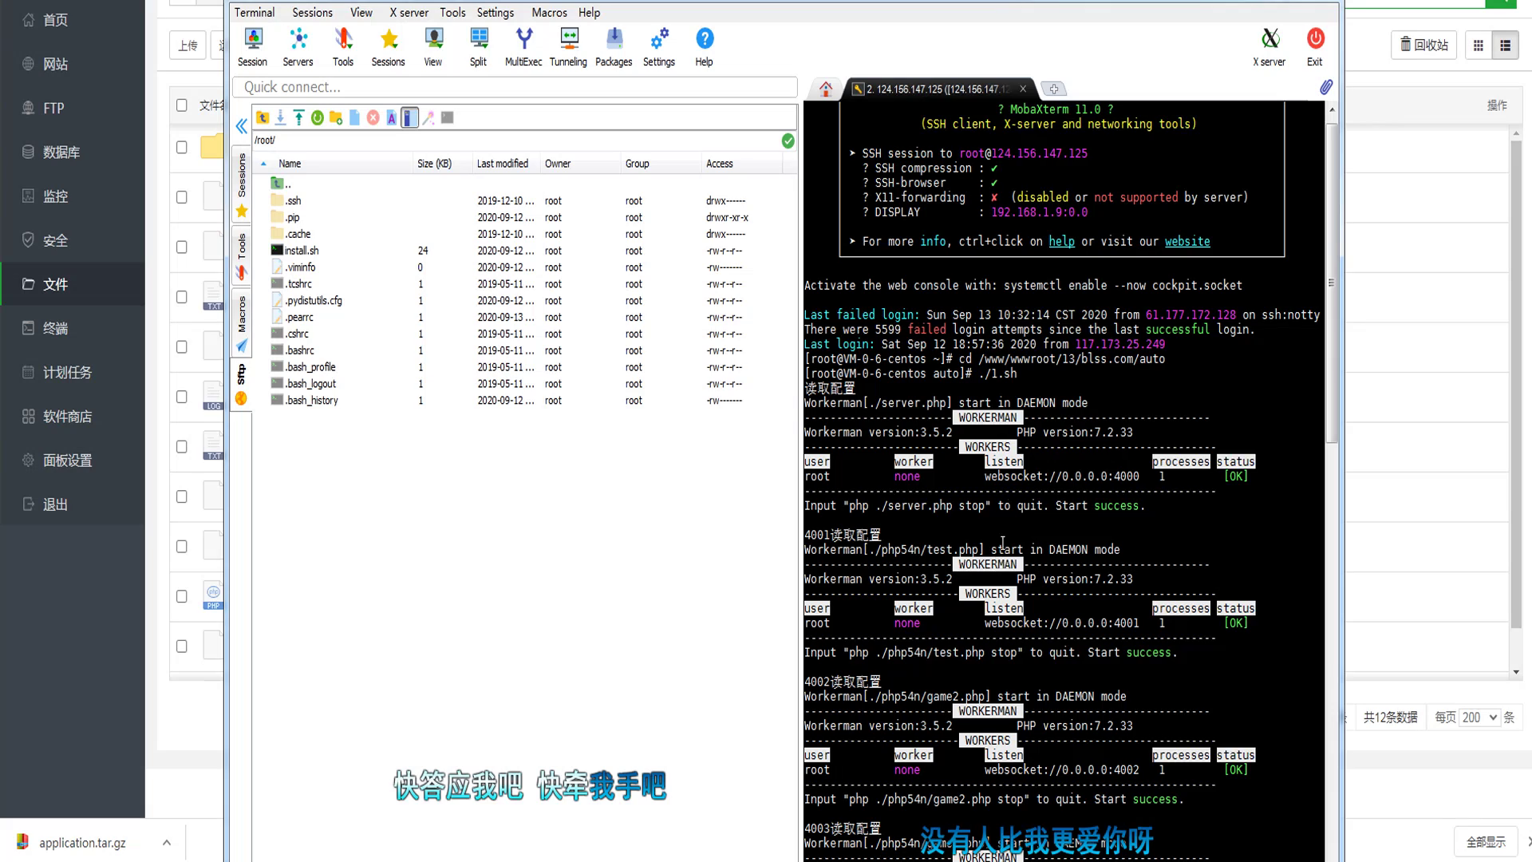
scroll(1013, 490, down, 8)
scroll(1014, 490, down, 20)
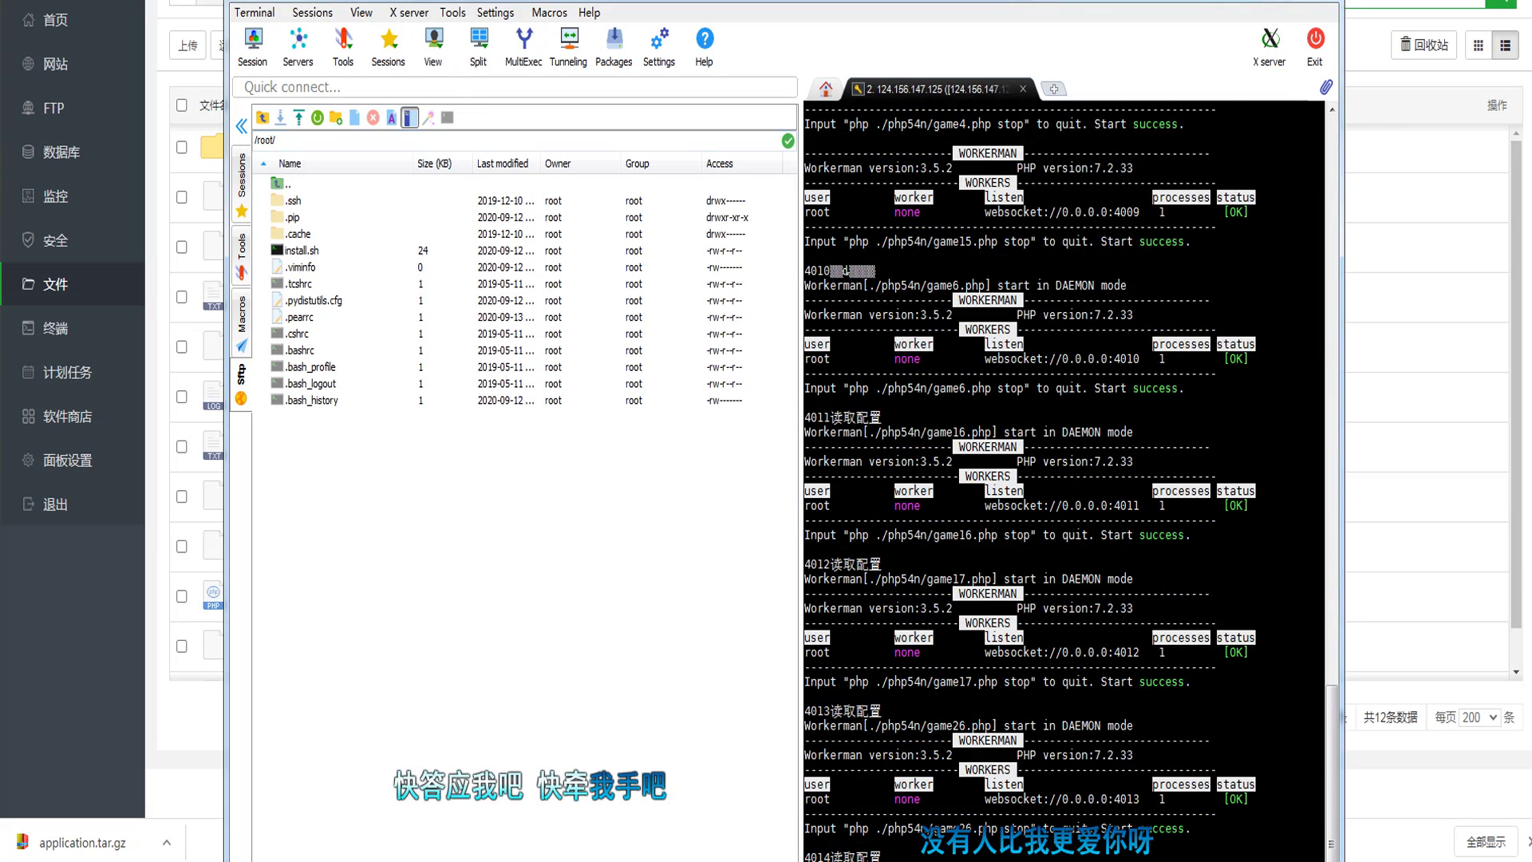
key(alt+Tab)
Step: Register a new member using the same number as username and phone, plus a password
key(ctrl+Tab)
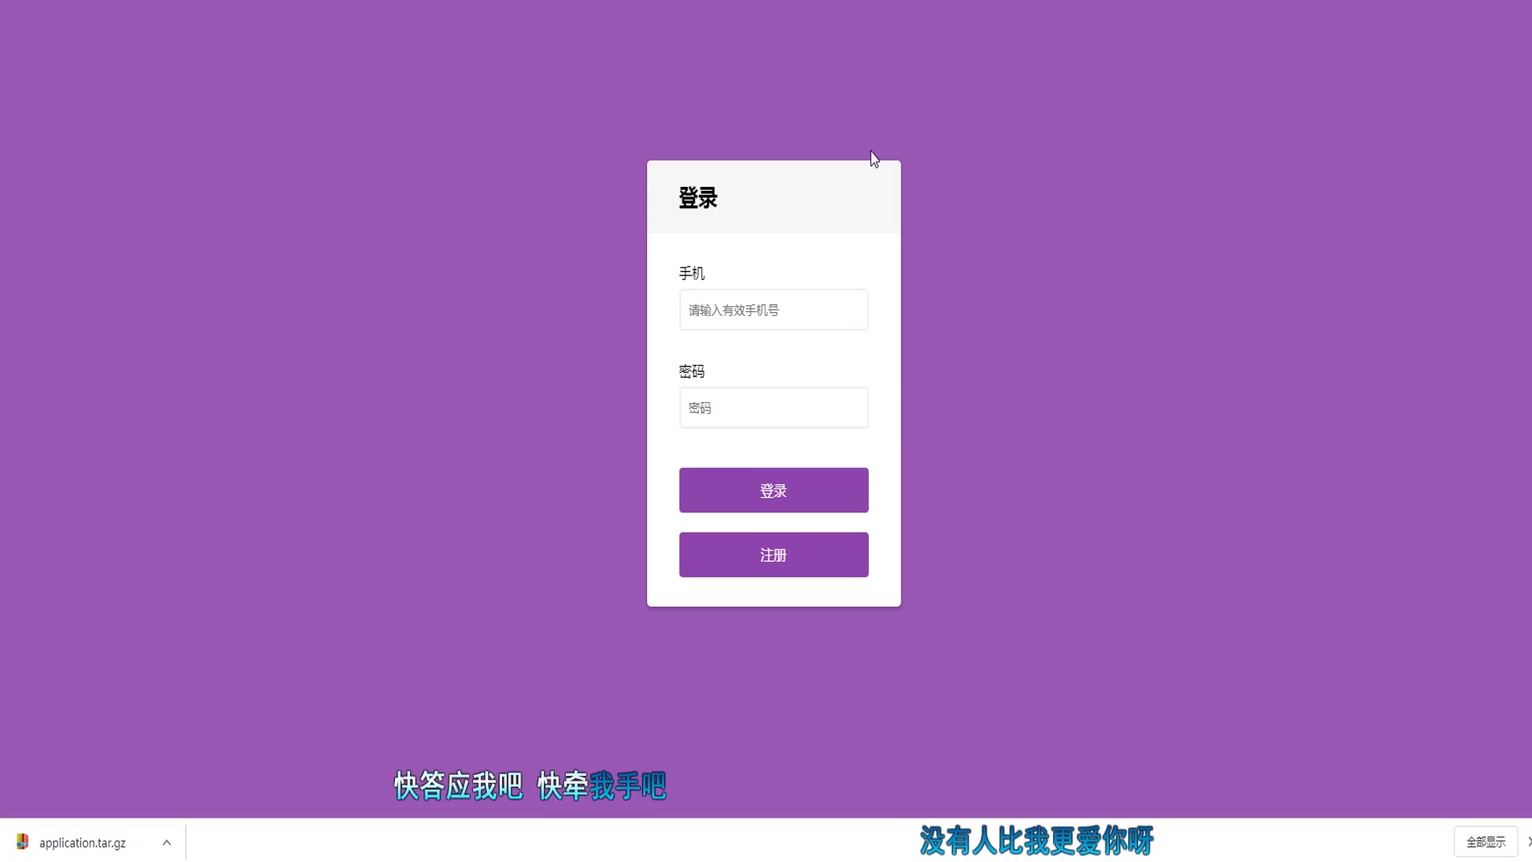
click(821, 313)
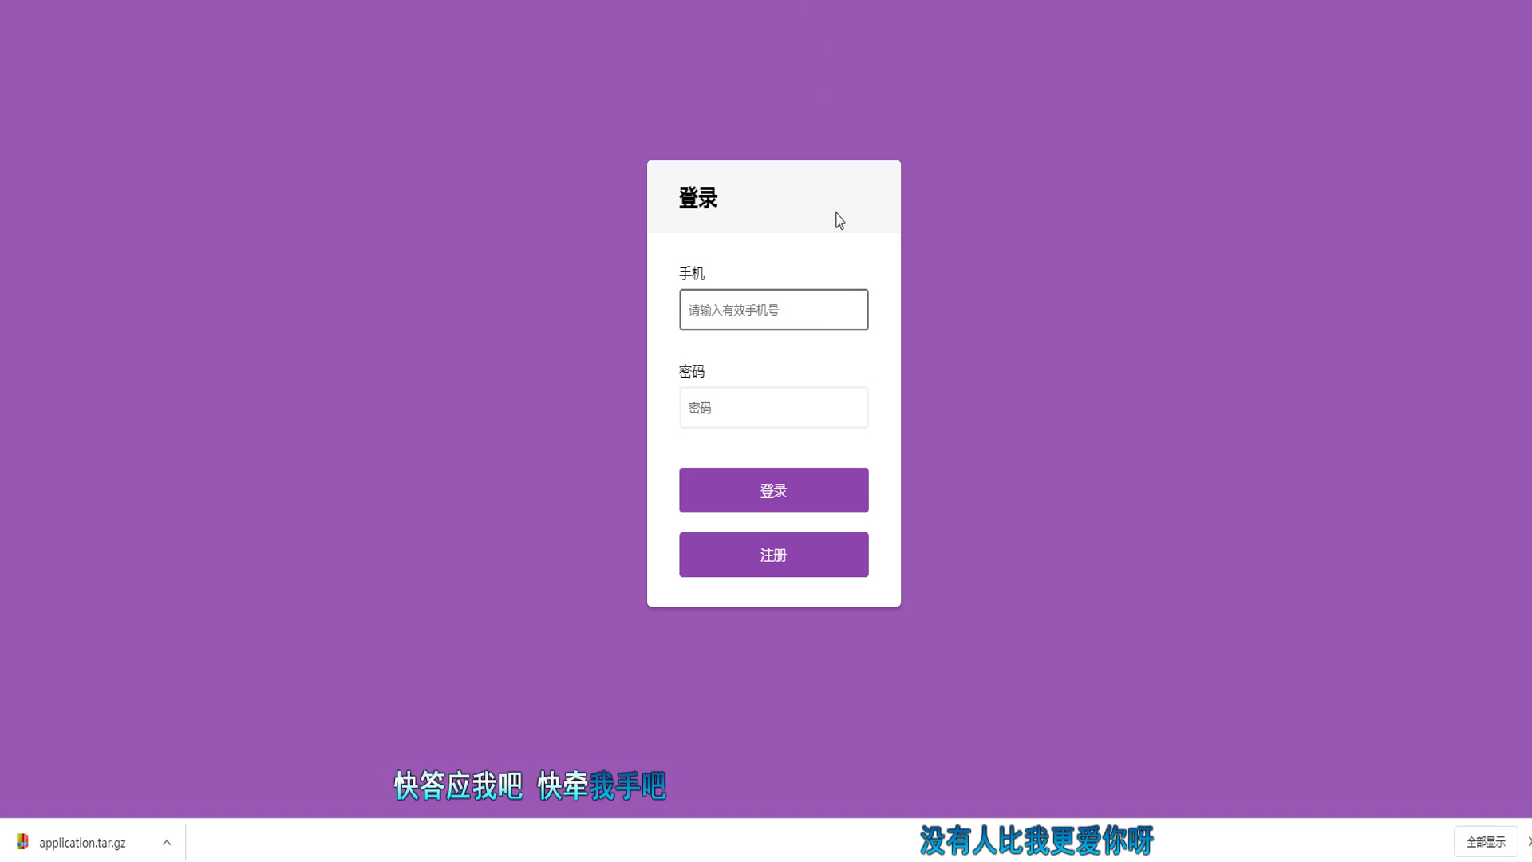
click(852, 552)
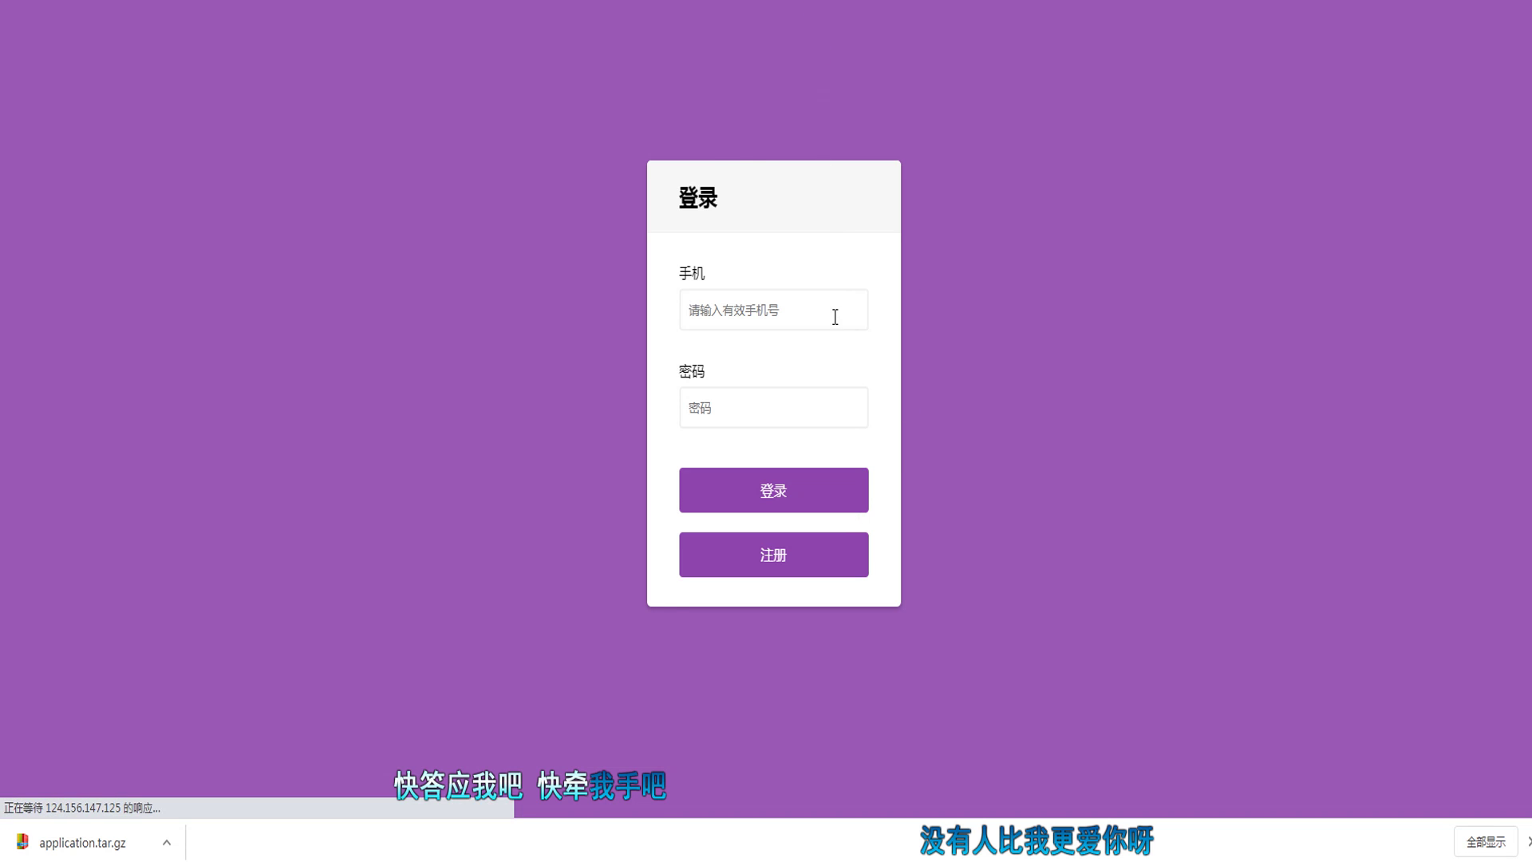
click(769, 239)
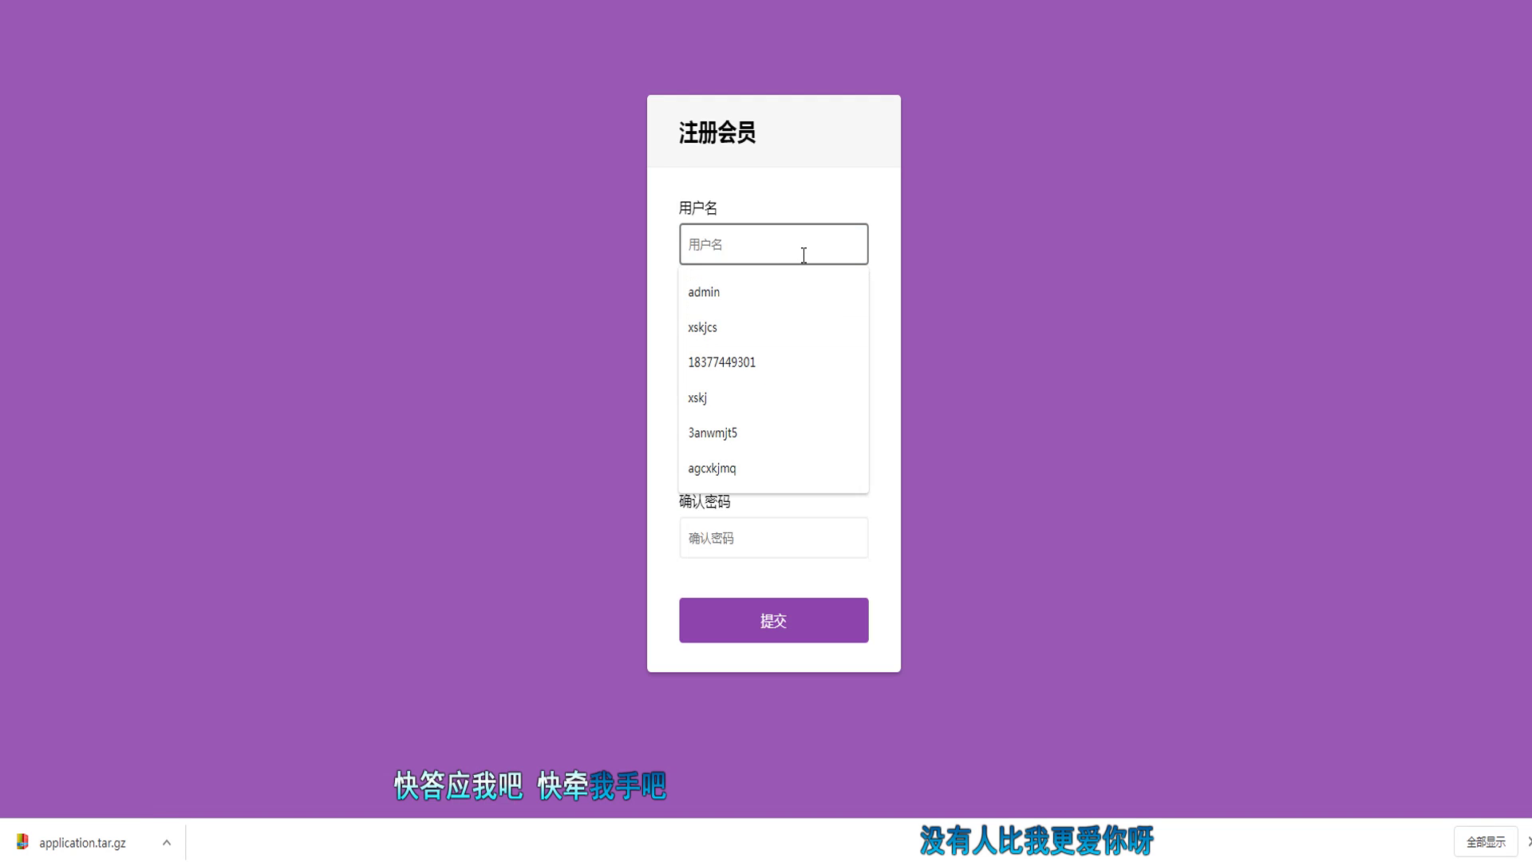
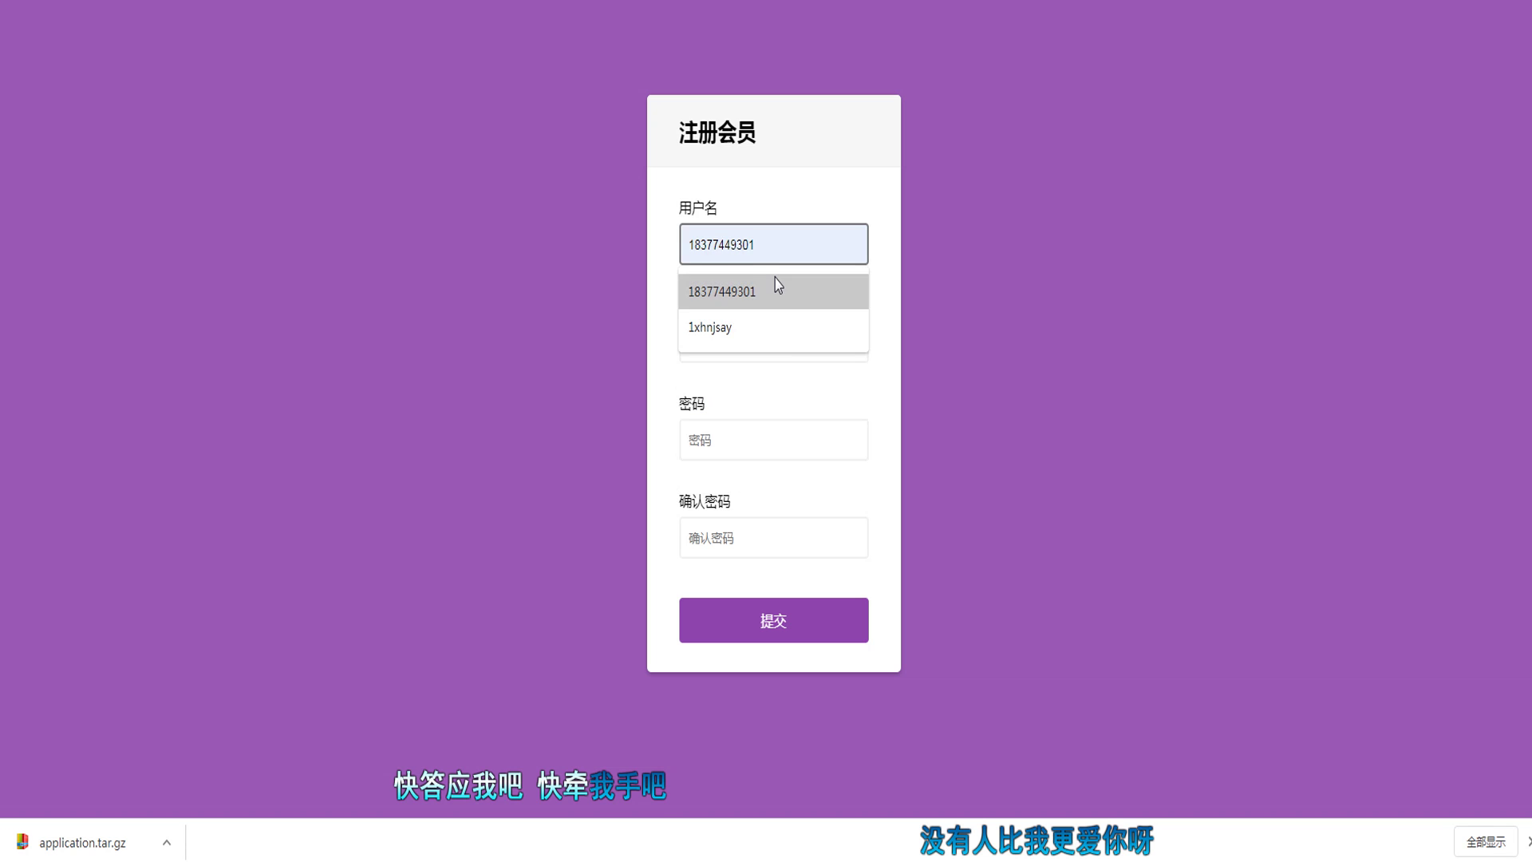
click(778, 287)
key(BackSpace)
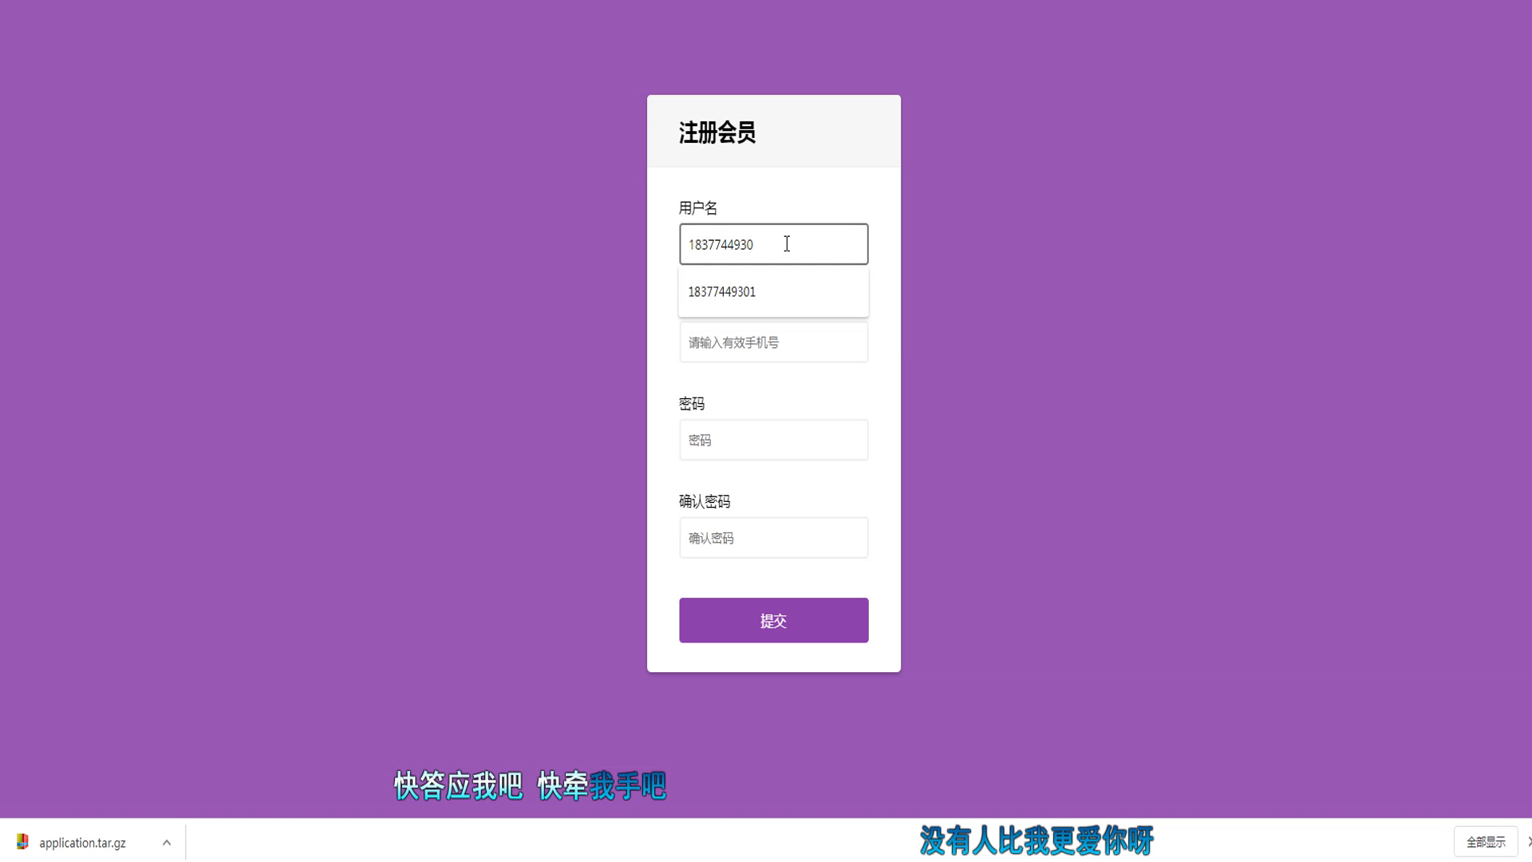
text(2)
key(ctrl+a)
key(ctrl+v)
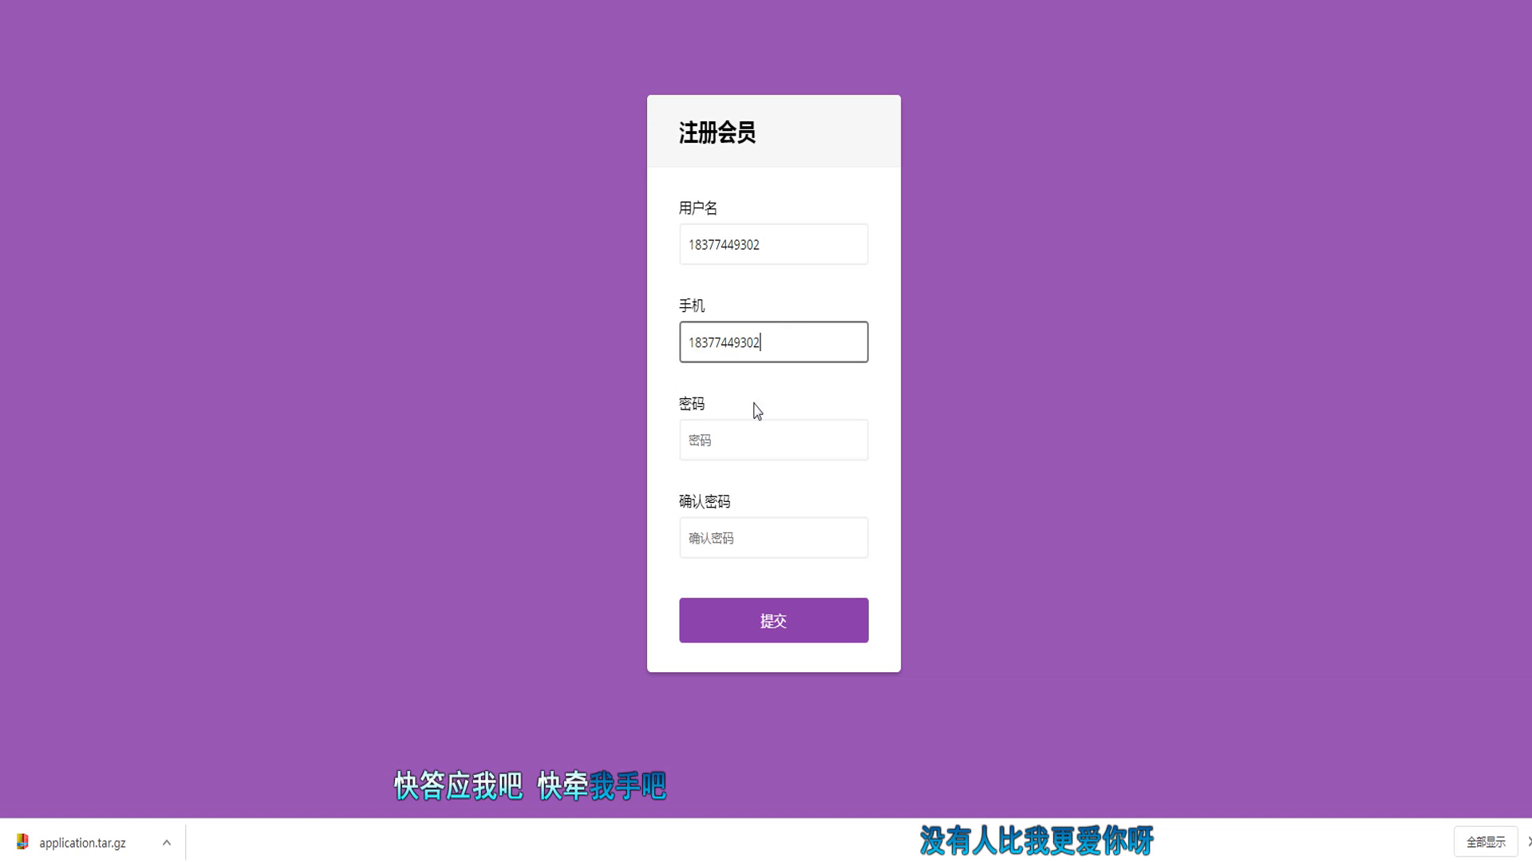
click(750, 422)
text(123456)
key(Tab)
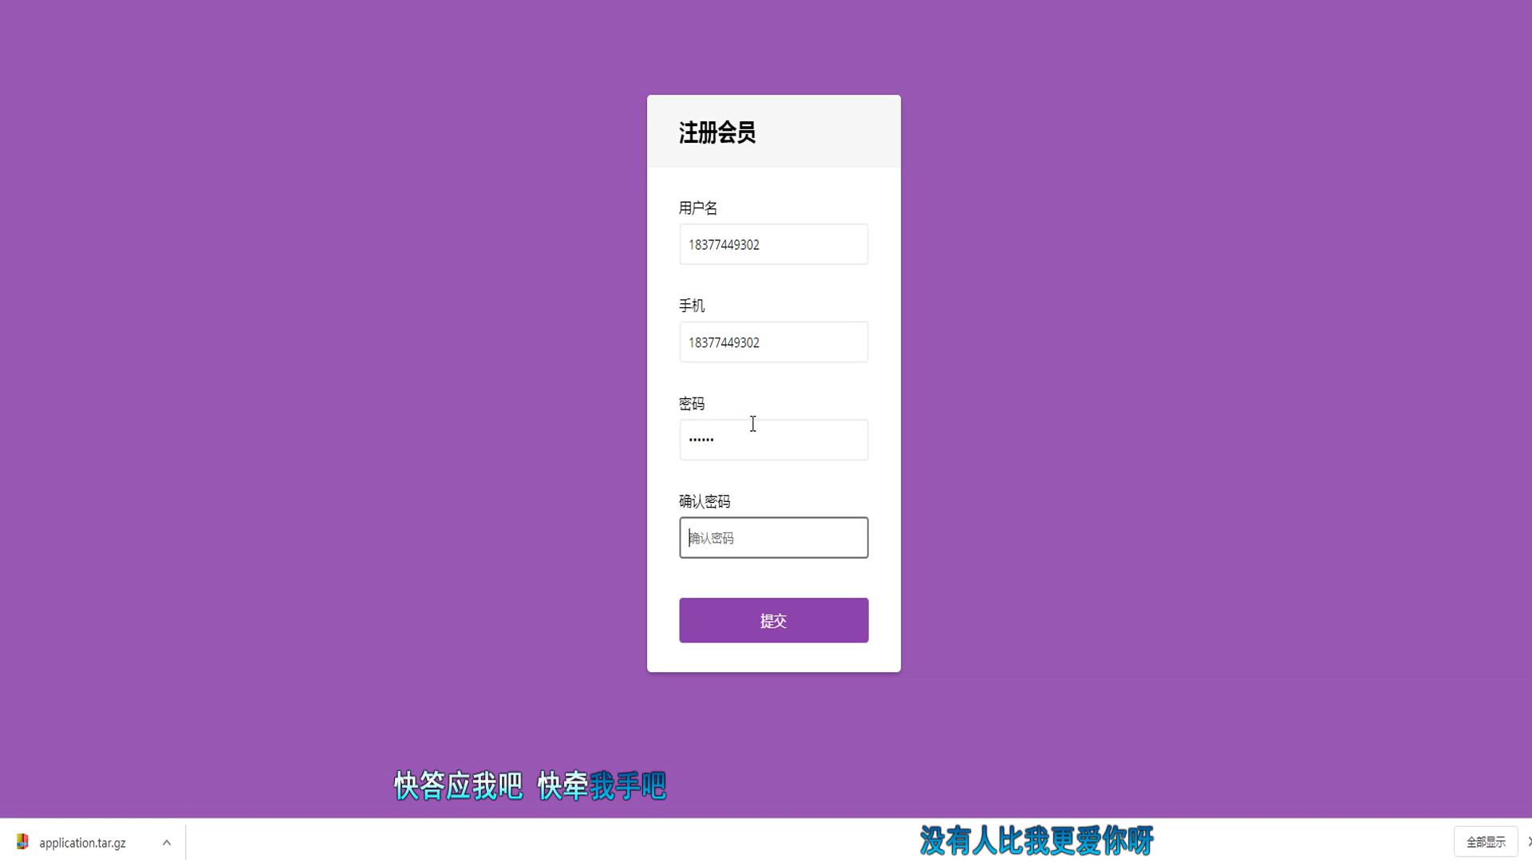
text(123456)
click(770, 617)
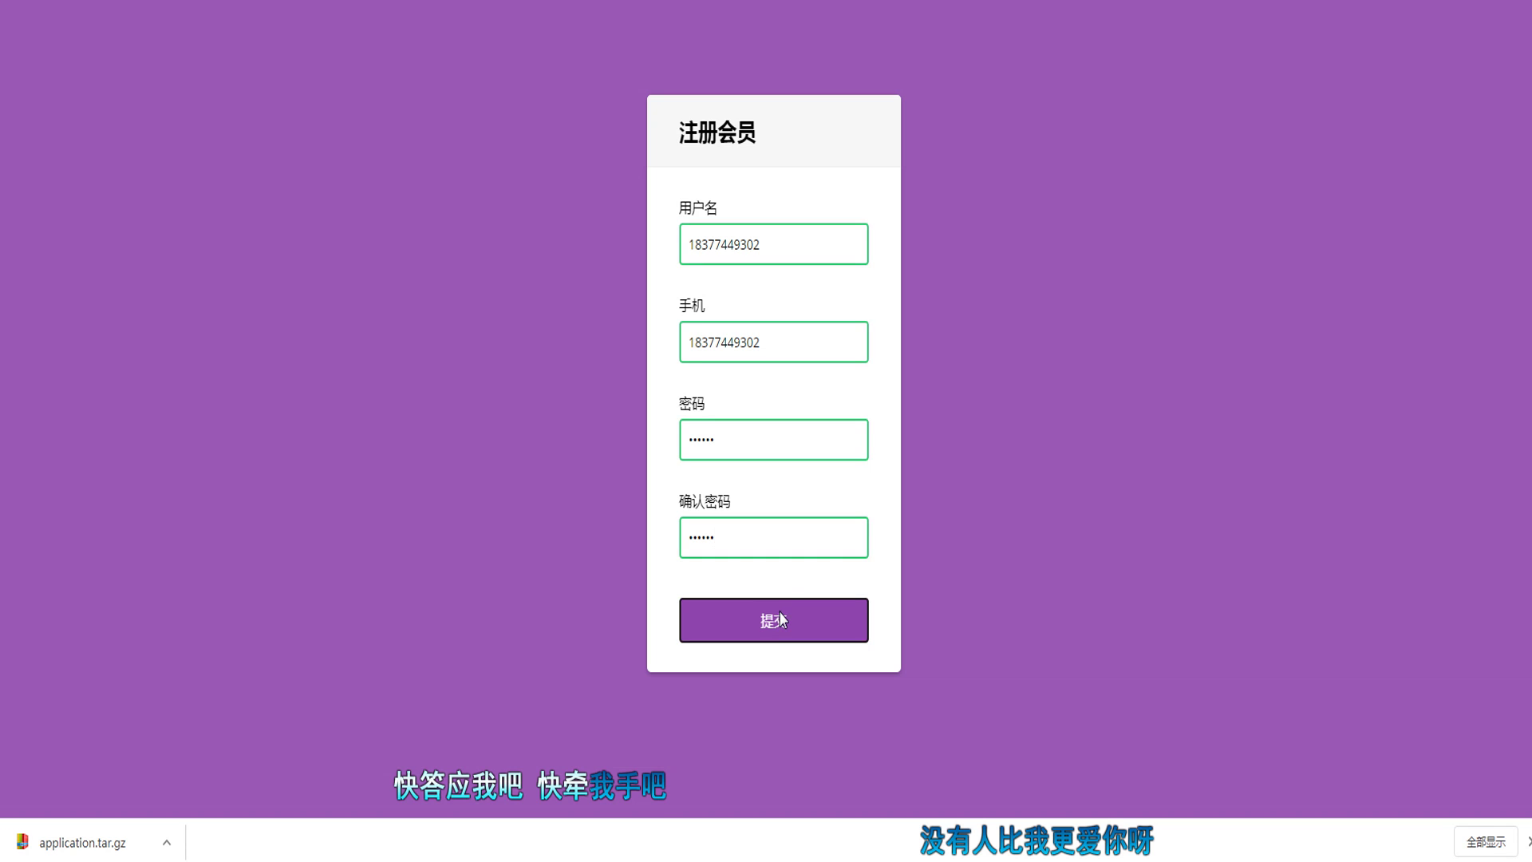
click(914, 7)
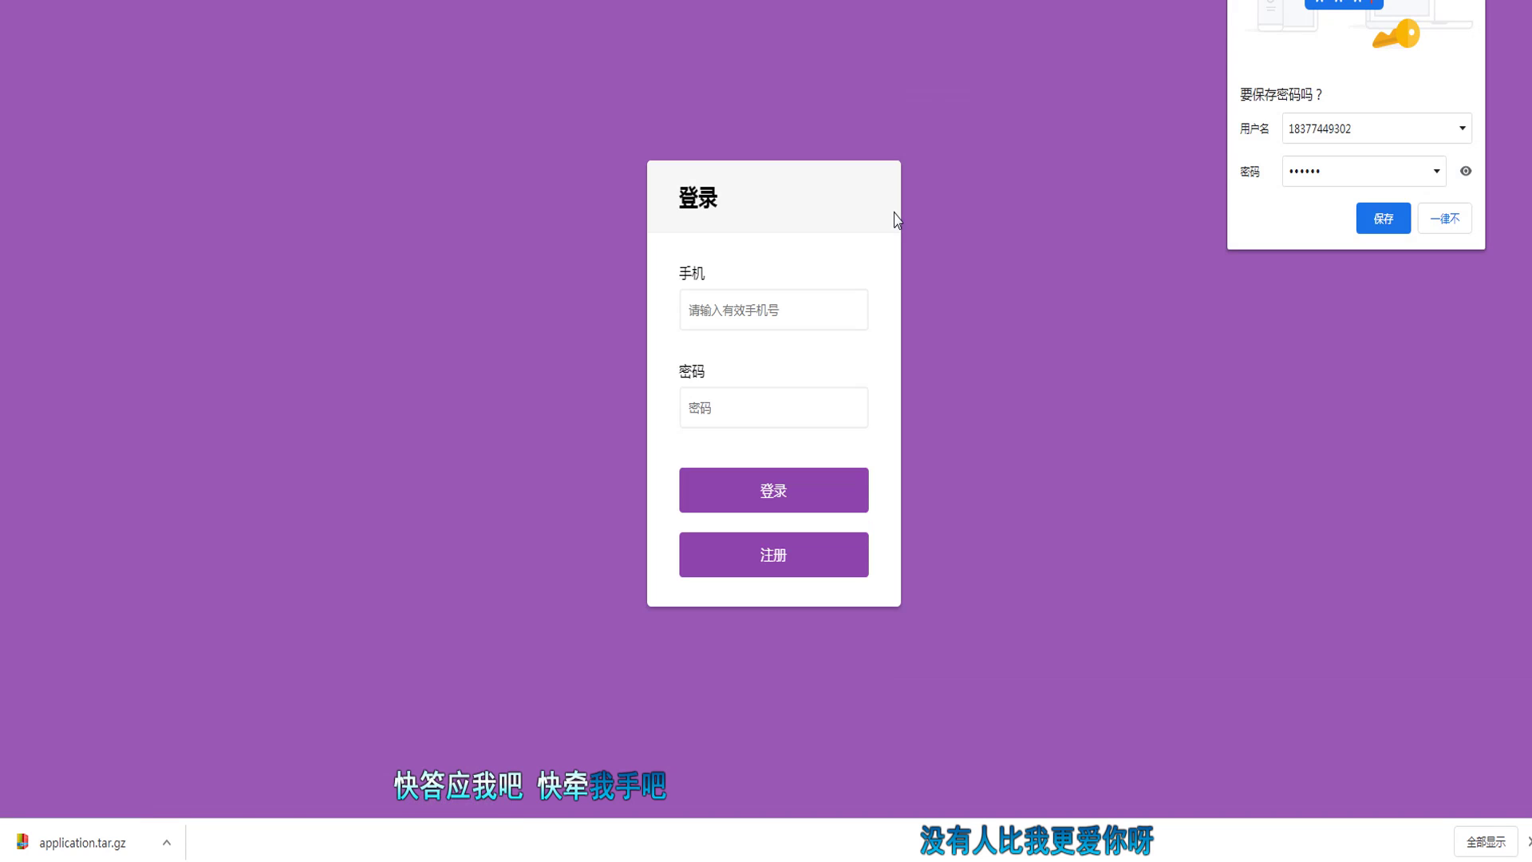
Step: Log in on the game site with the new account's phone number and password
click(773, 305)
click(781, 363)
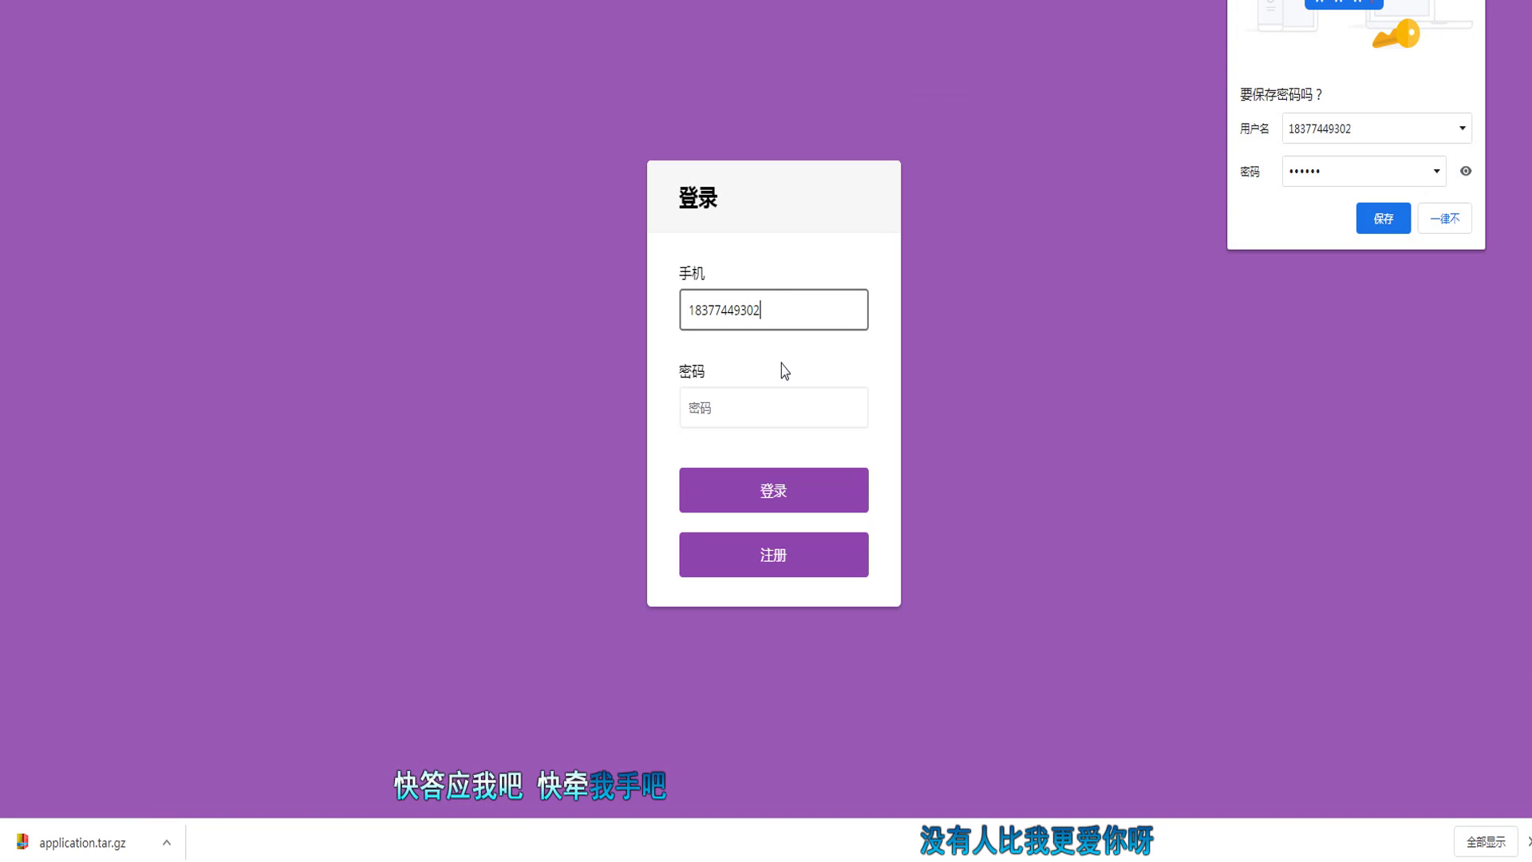
click(793, 404)
text(123456)
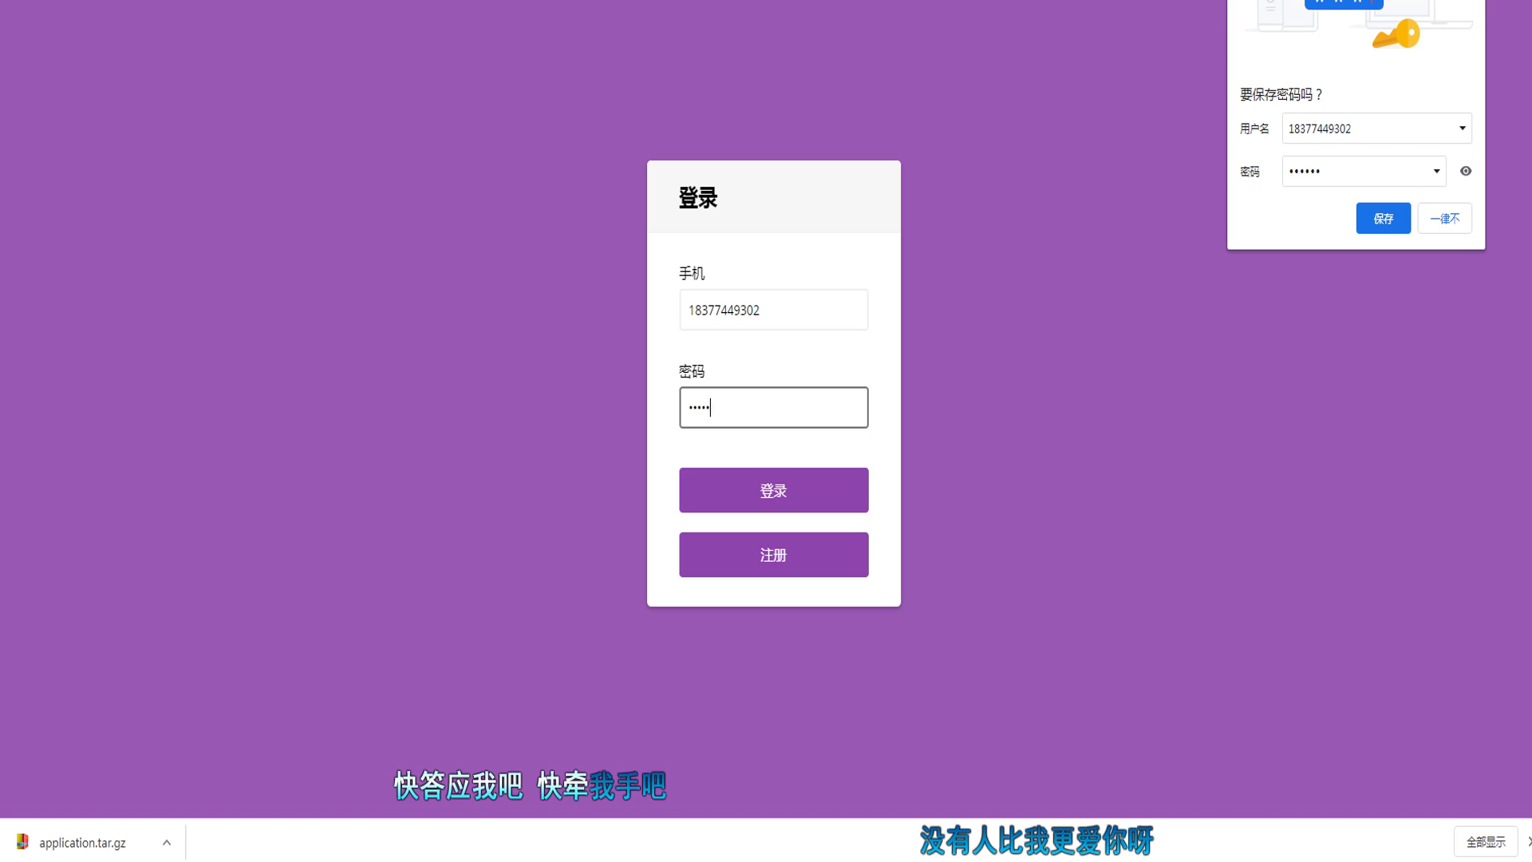
click(851, 482)
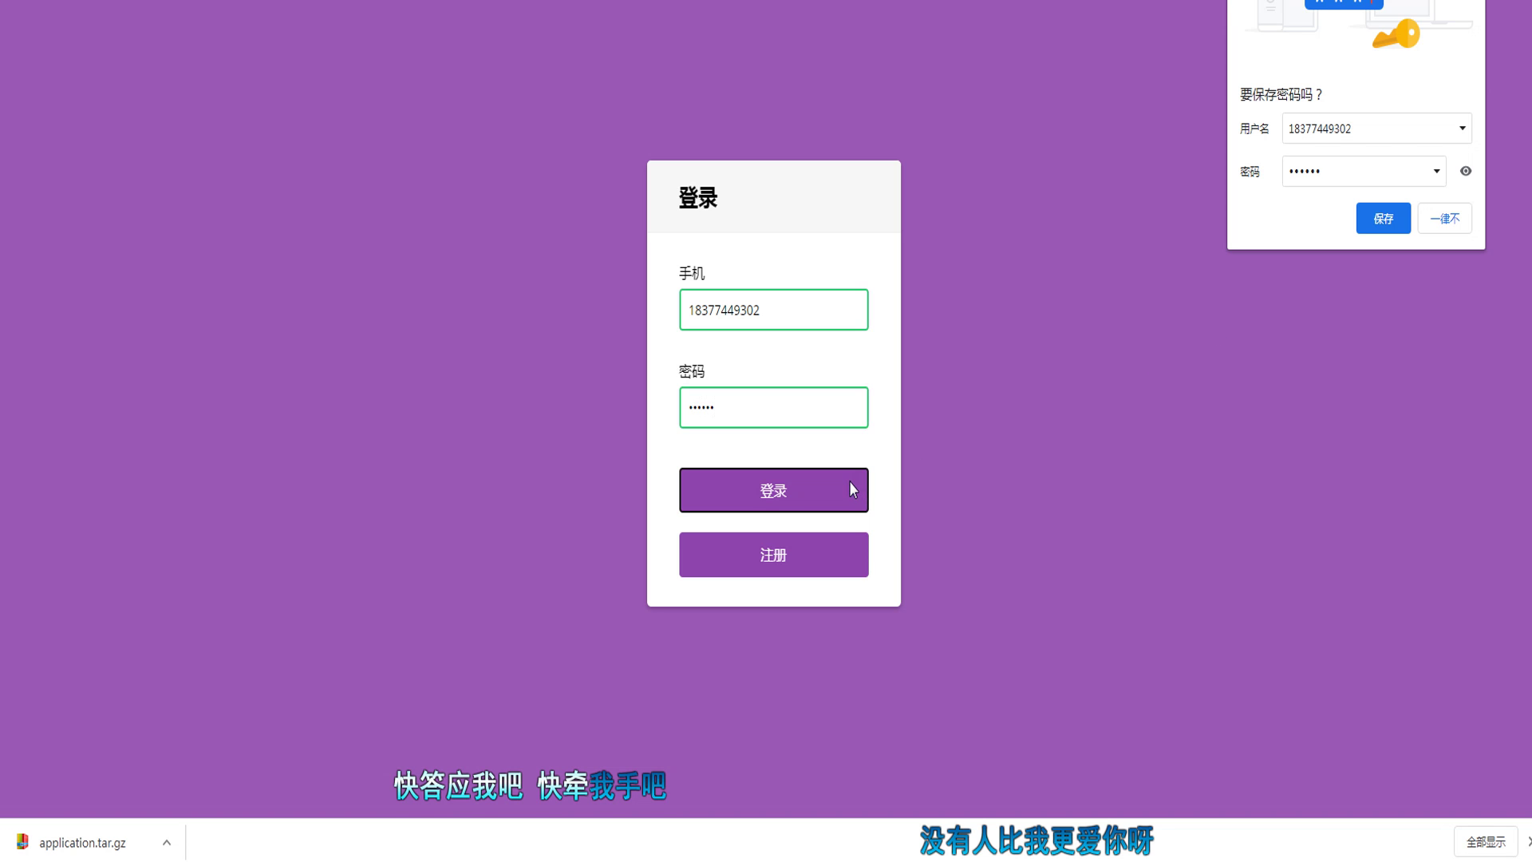
click(912, 18)
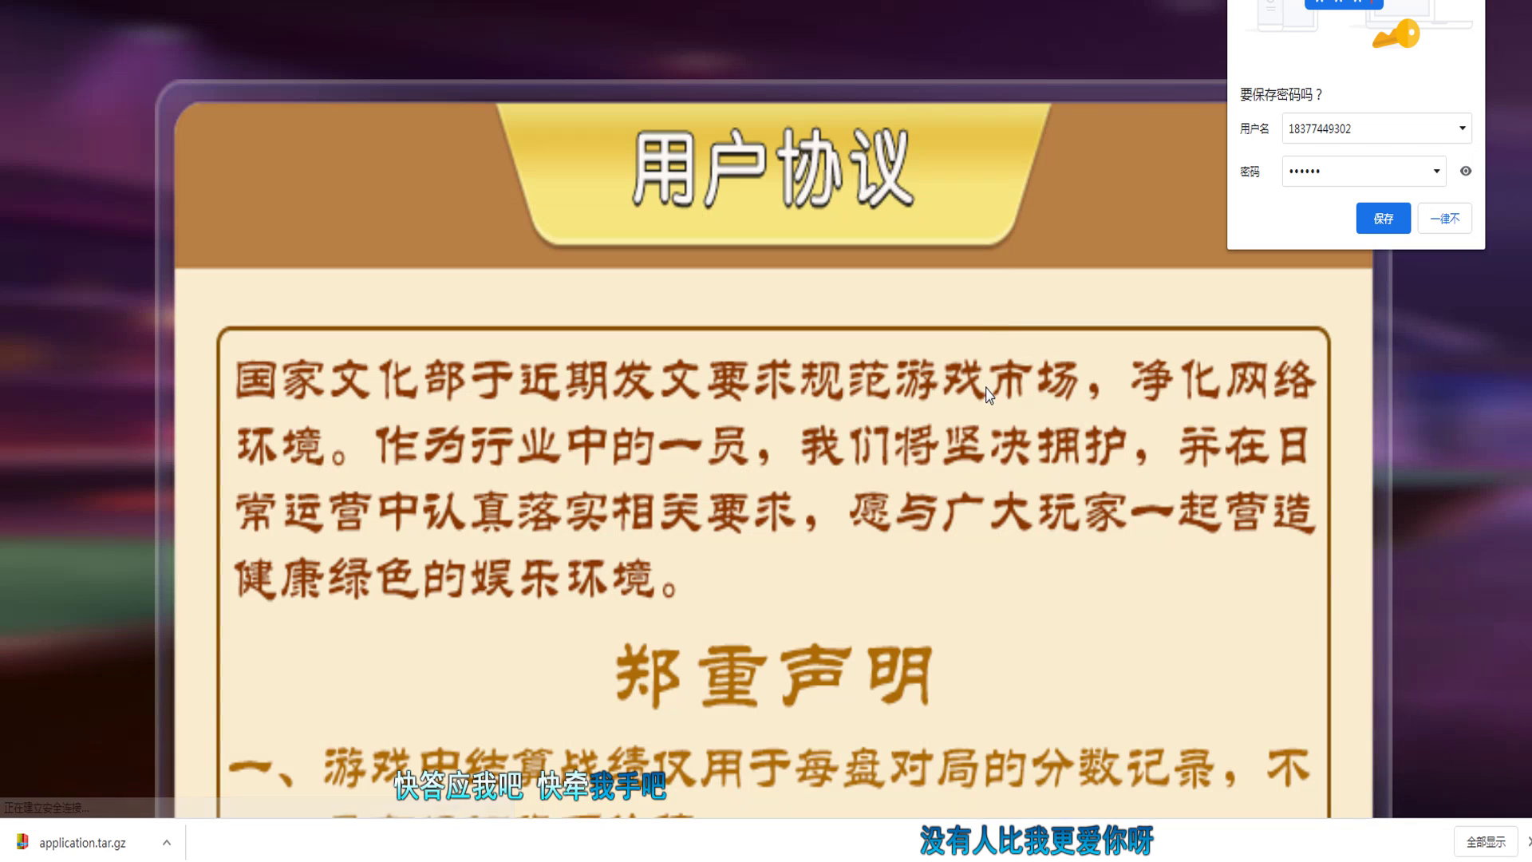
Step: Move past the user agreement and switch the game site to mobile emulation in DevTools
click(987, 384)
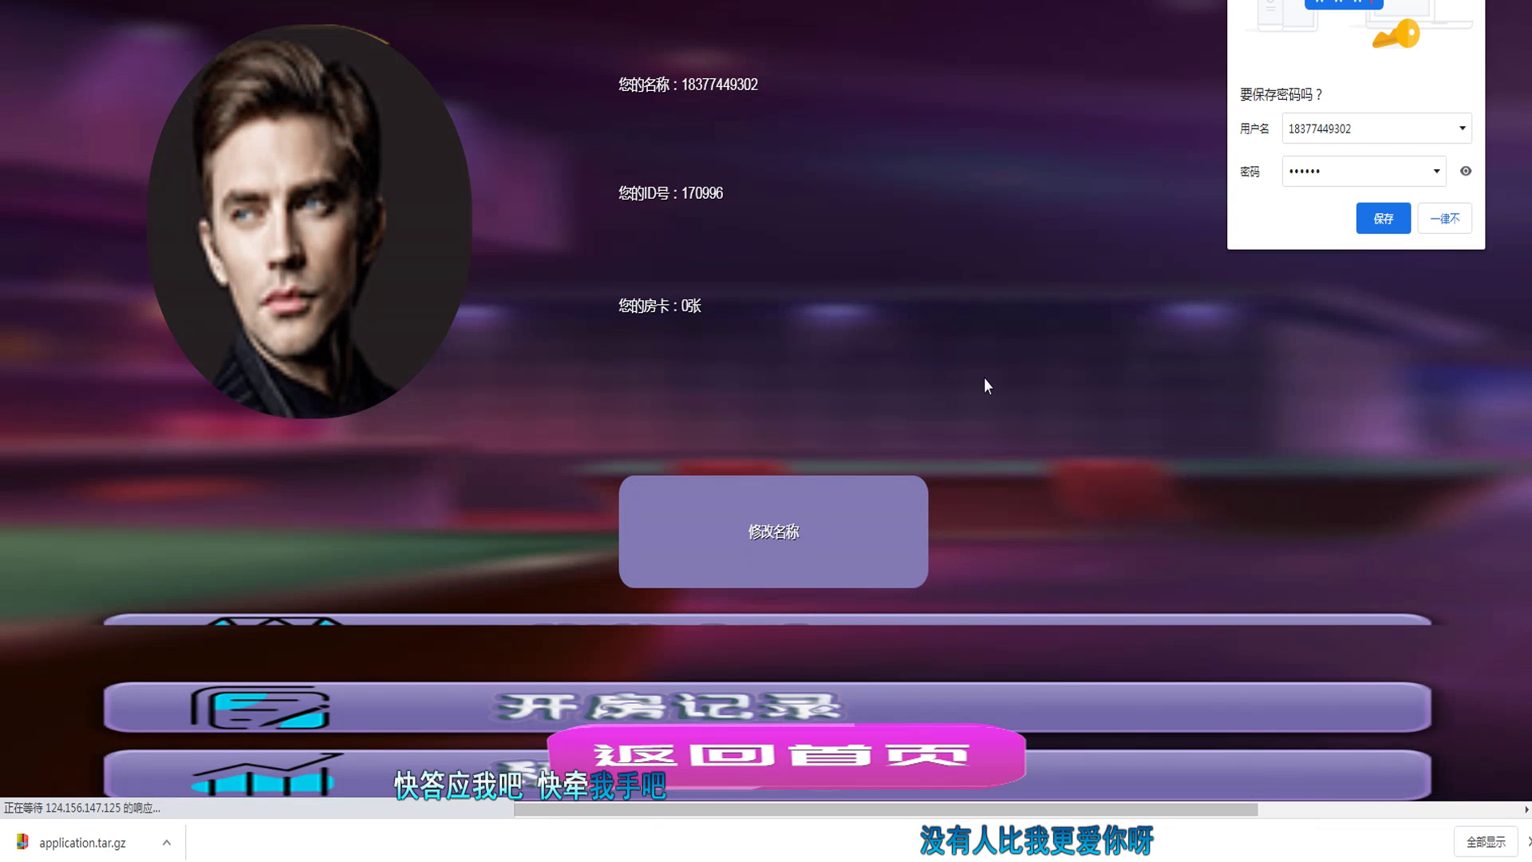
key(F12)
key(ctrl+shift+m)
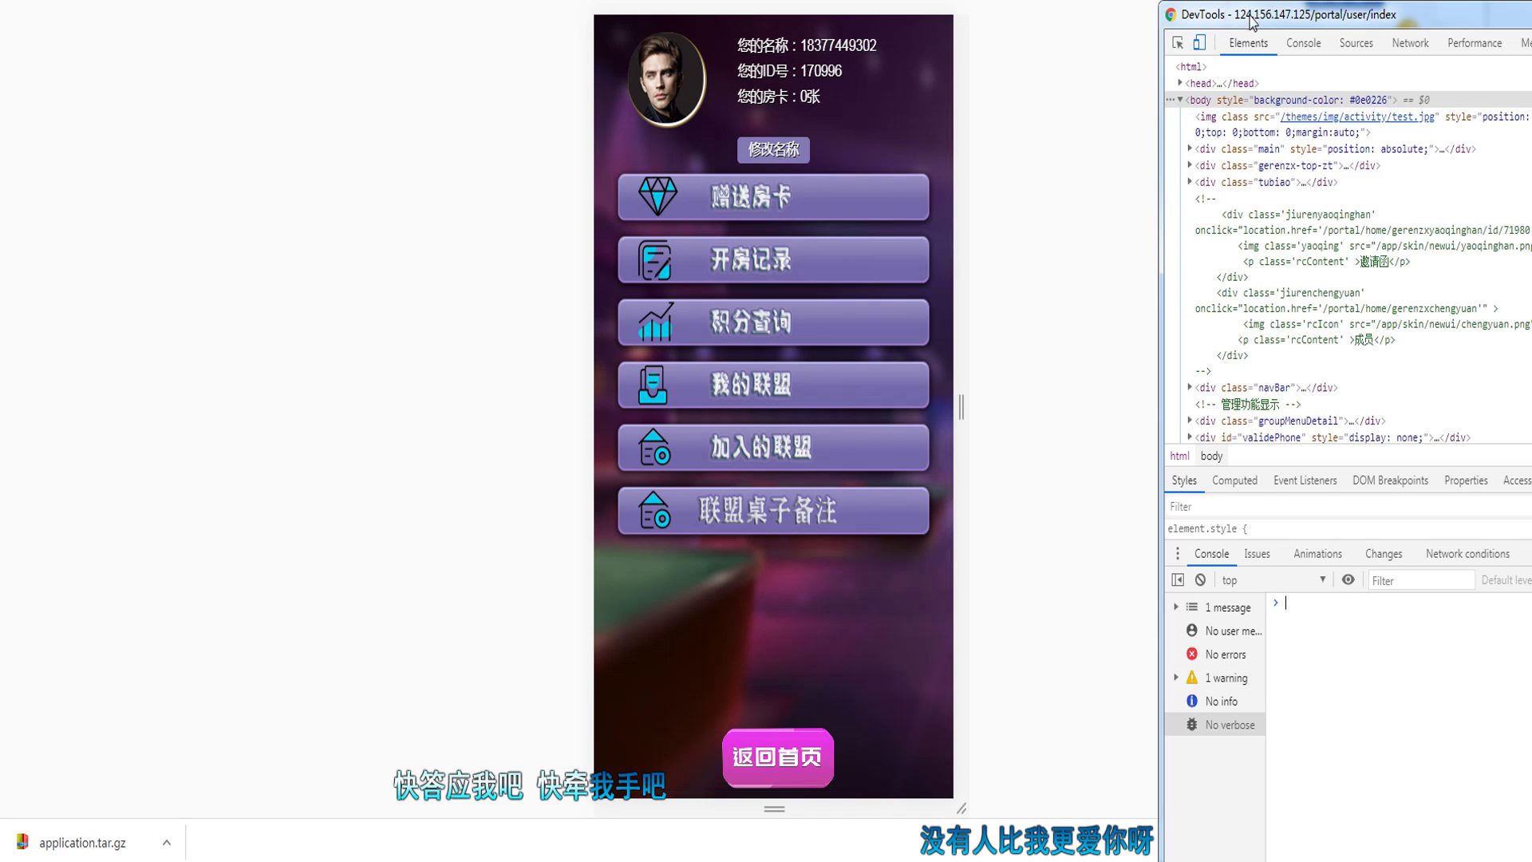
key(alt+Tab)
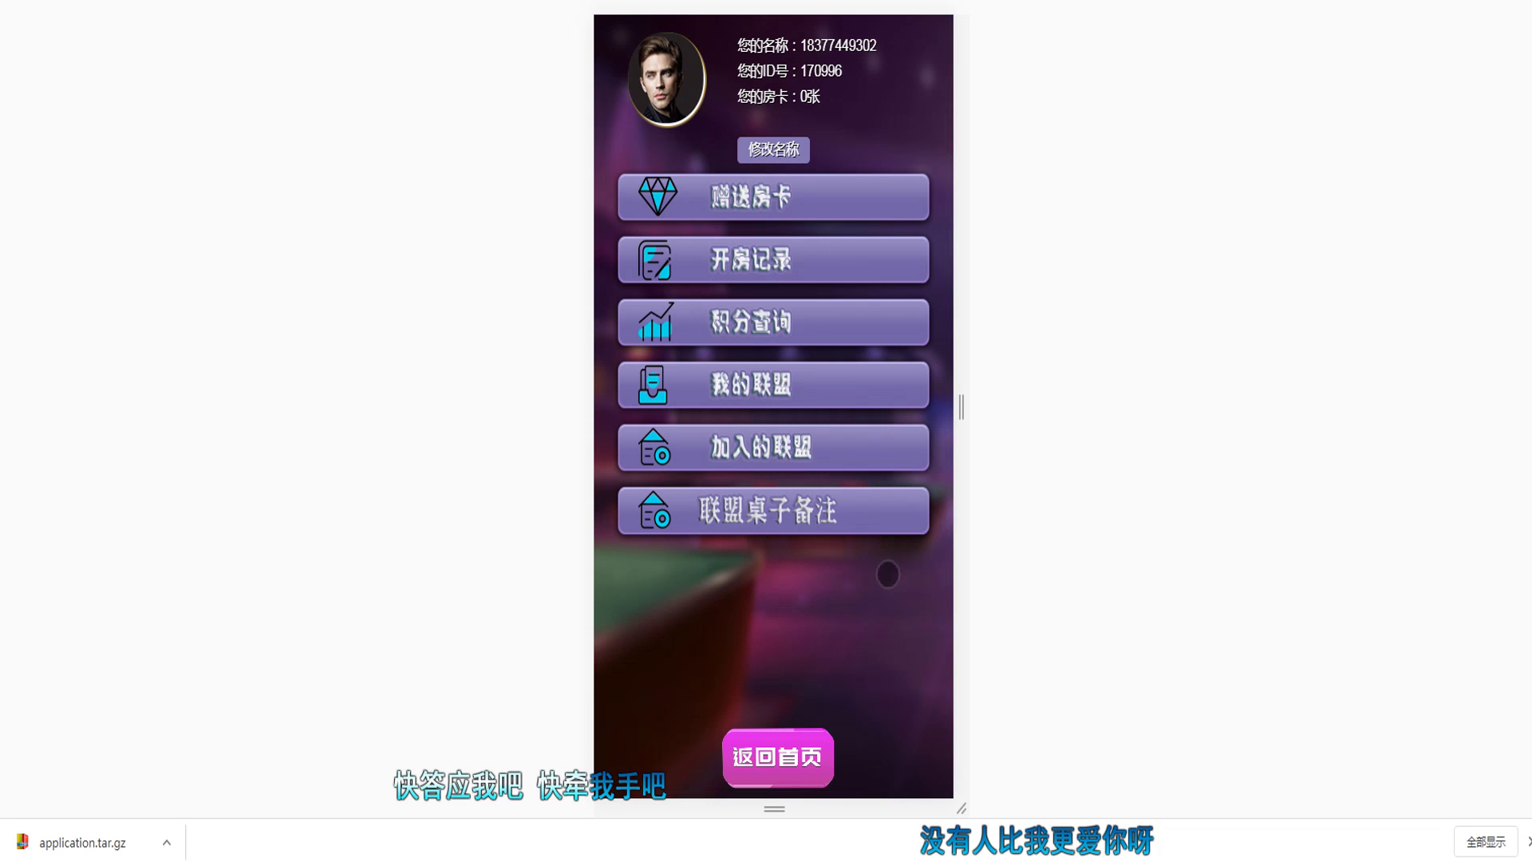
Step: Browse the game lobby, open 大牌拼三张 and check the empty 开房记录 room records
click(804, 766)
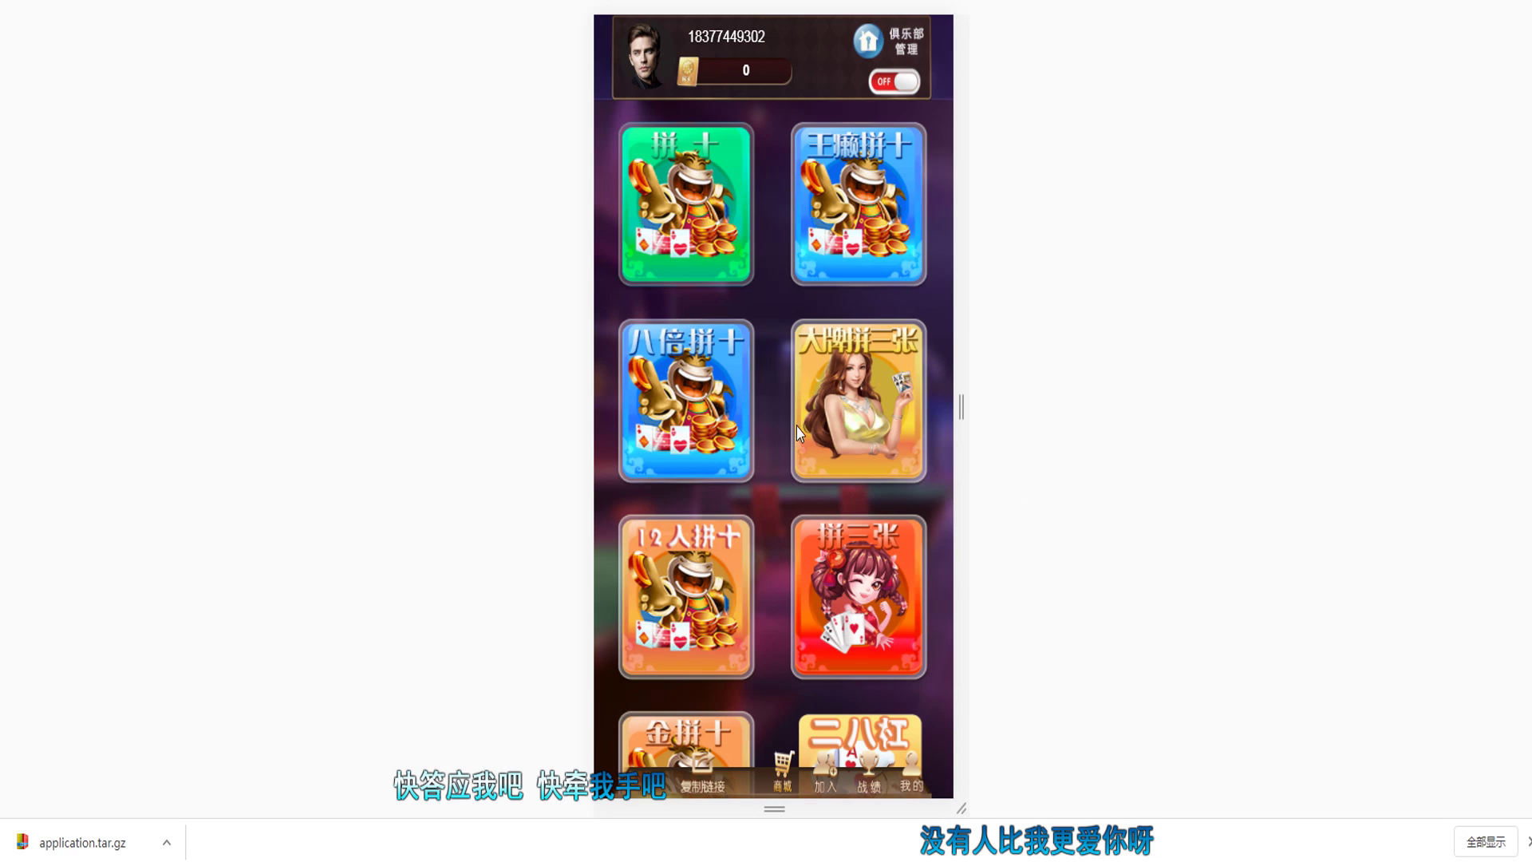
click(821, 232)
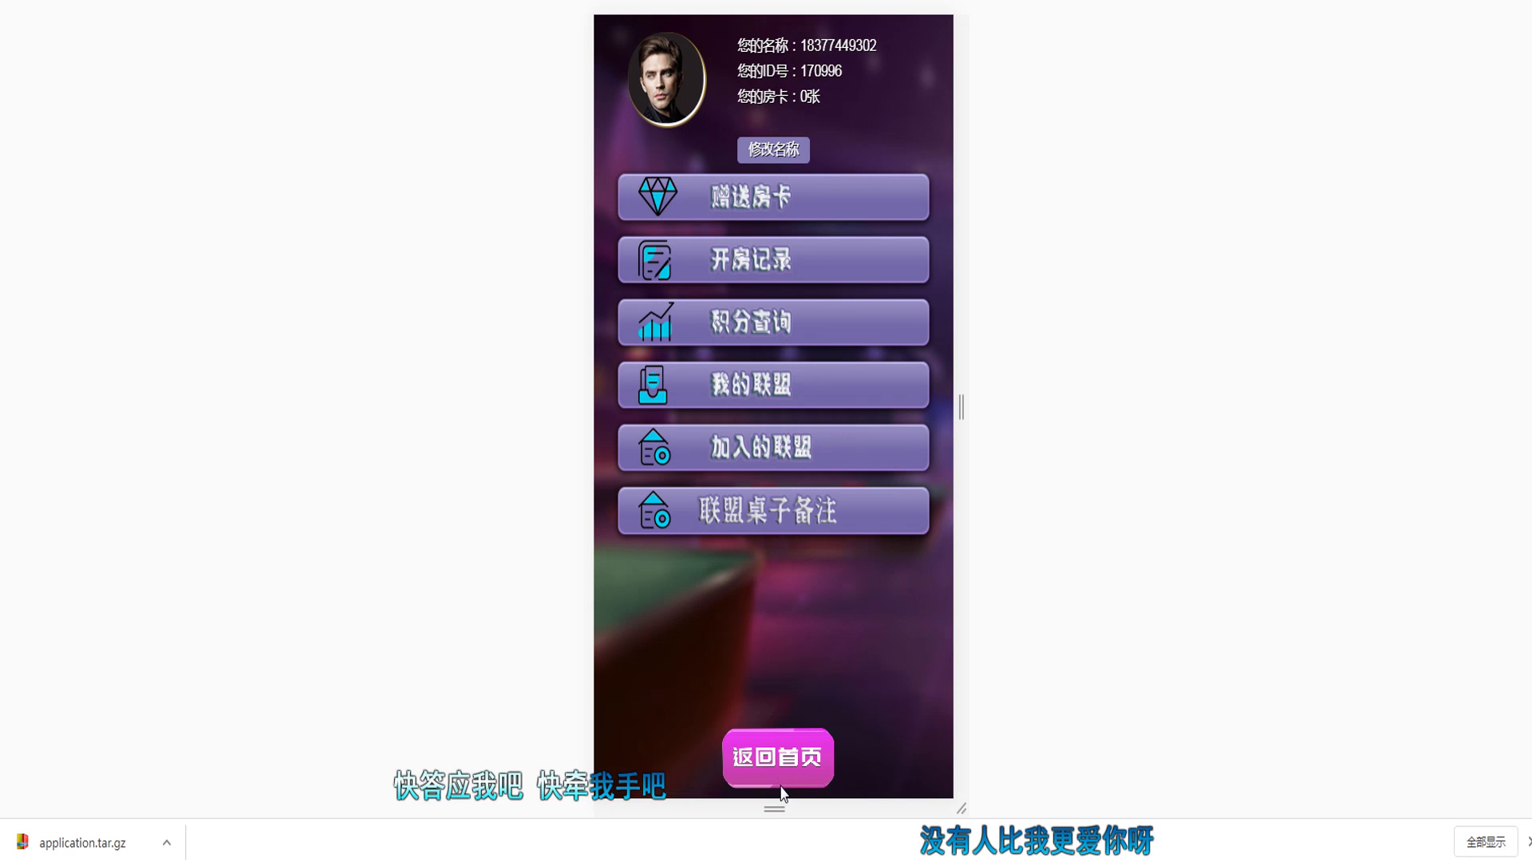
click(781, 786)
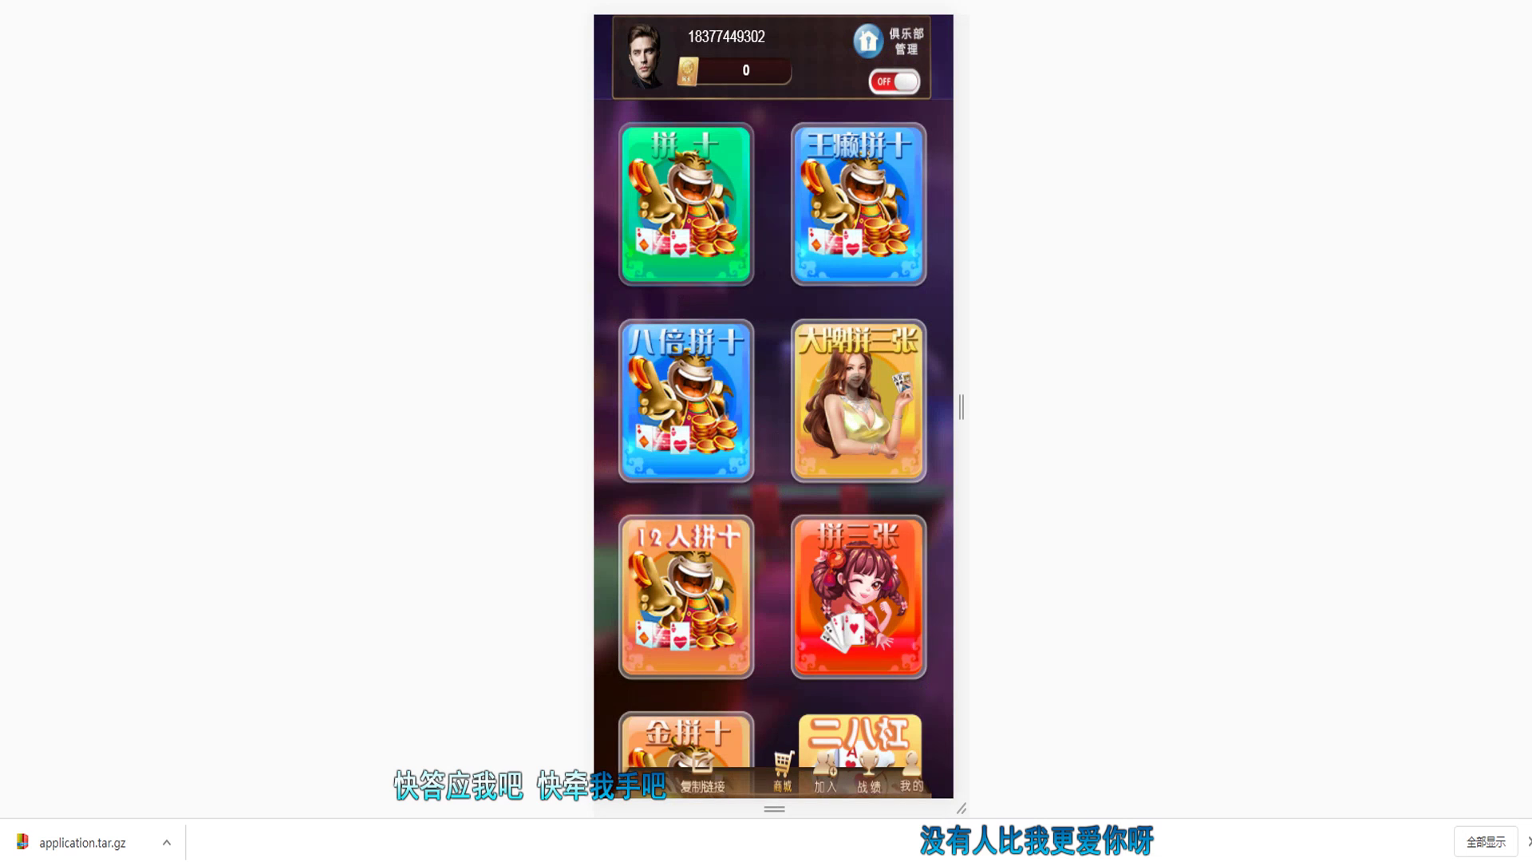
click(861, 385)
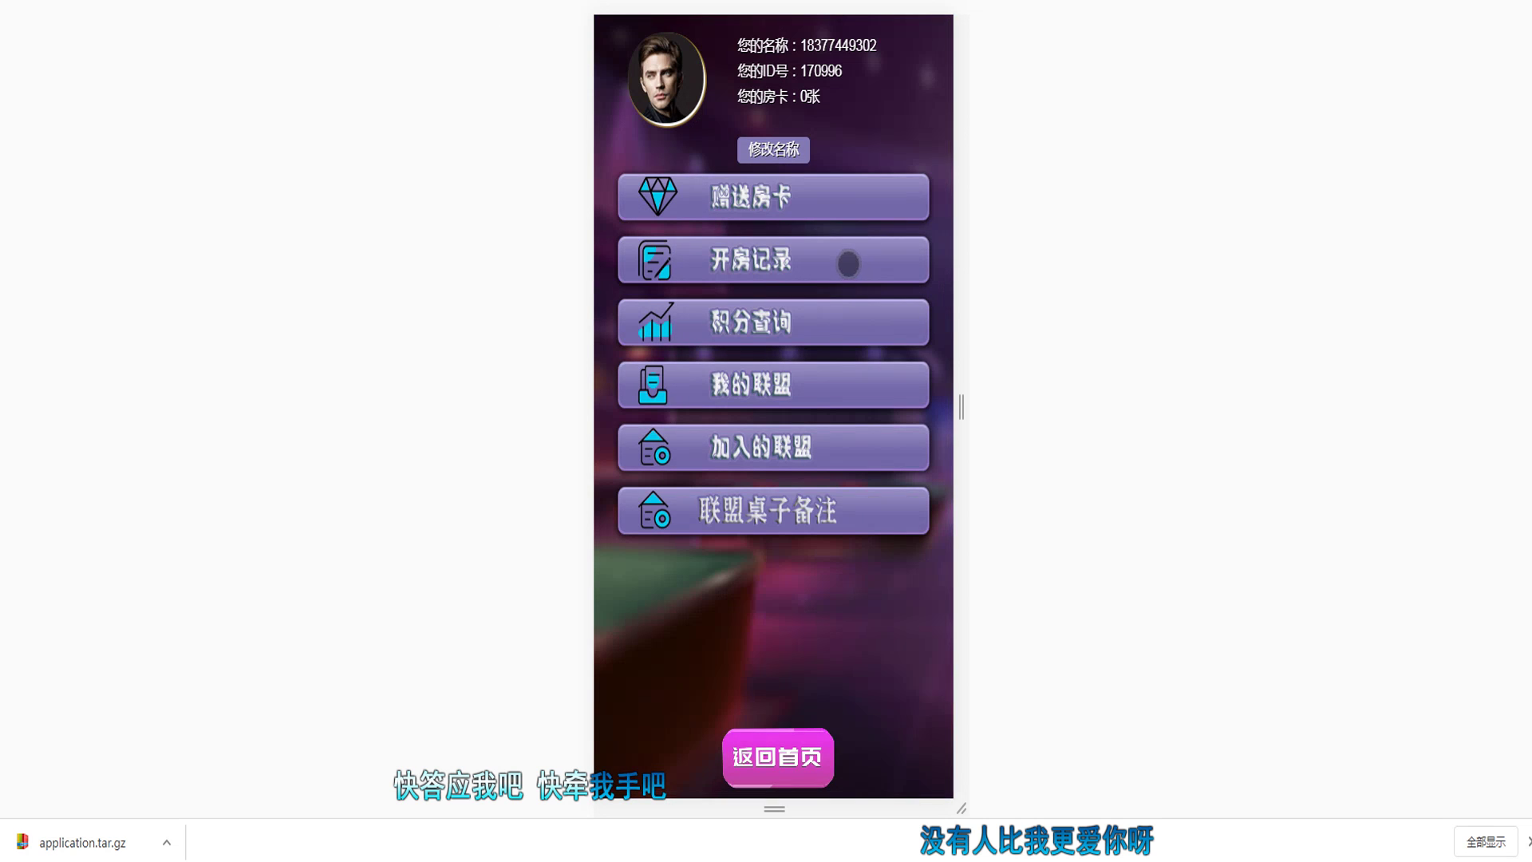
click(800, 197)
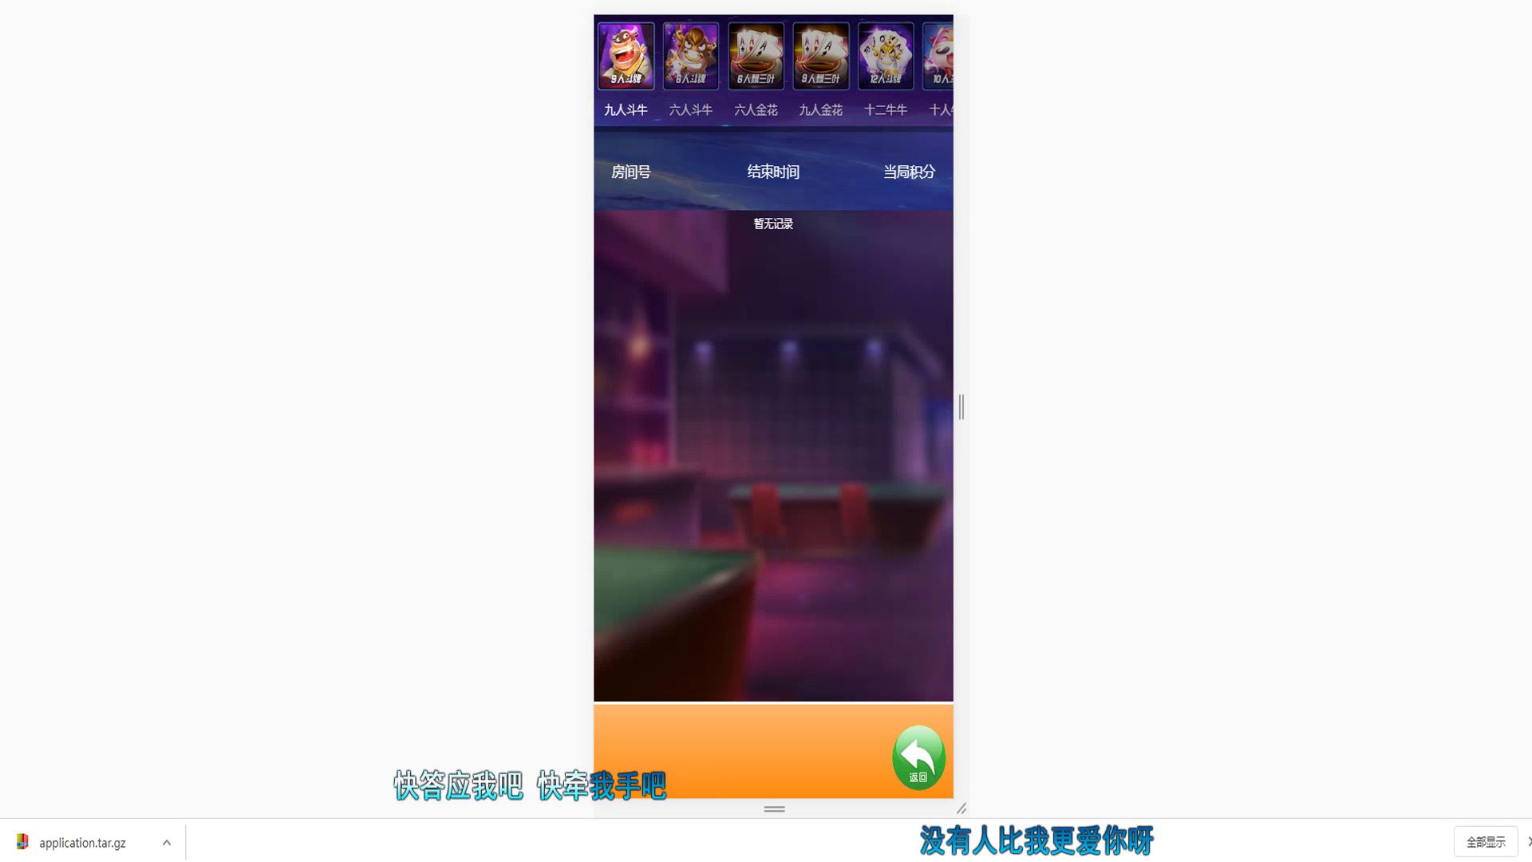
click(918, 756)
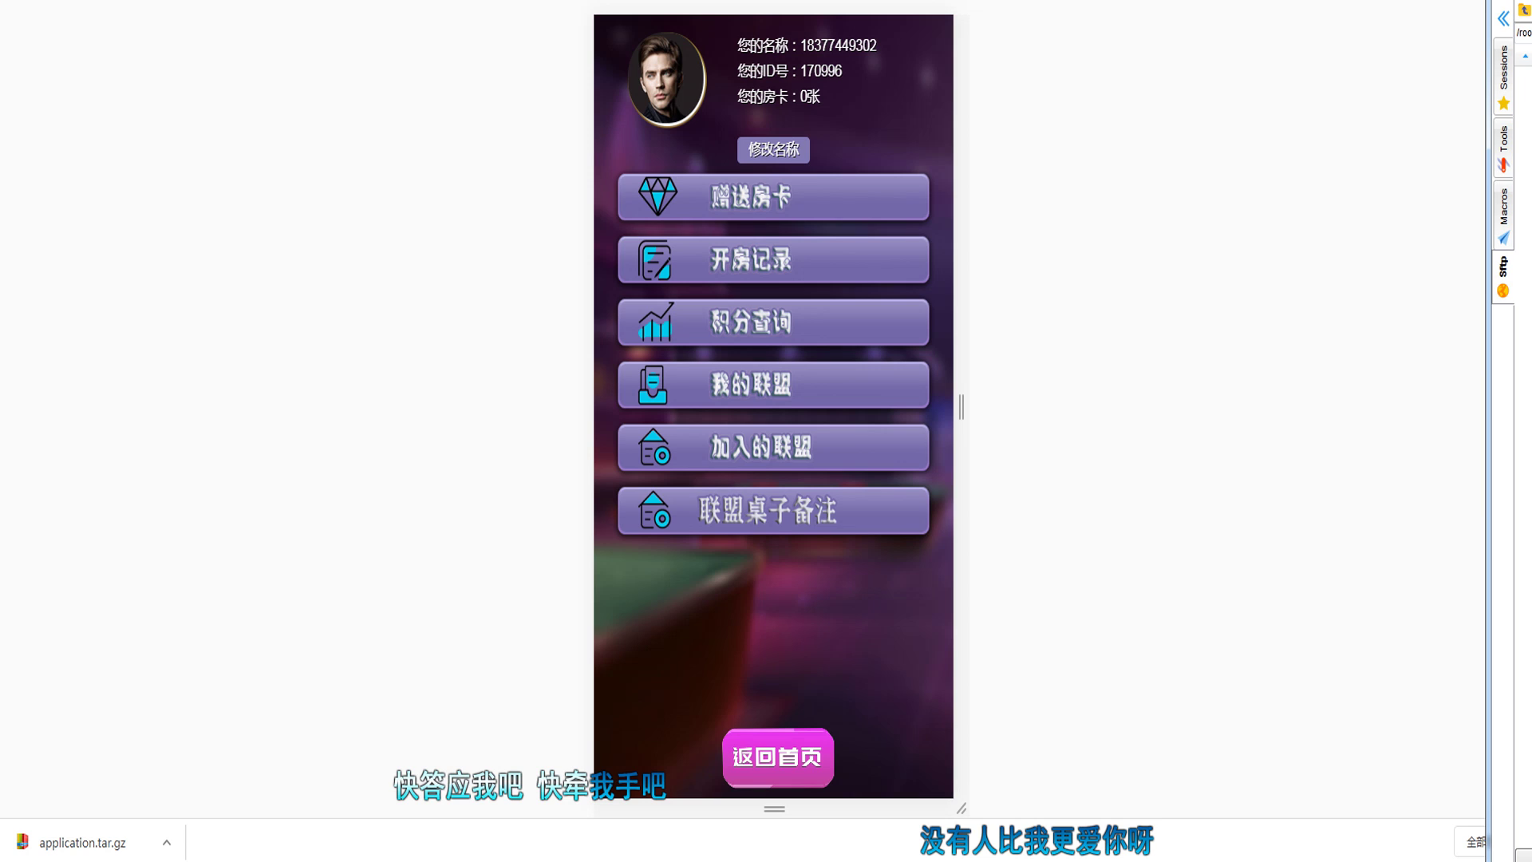
key(alt+Tab)
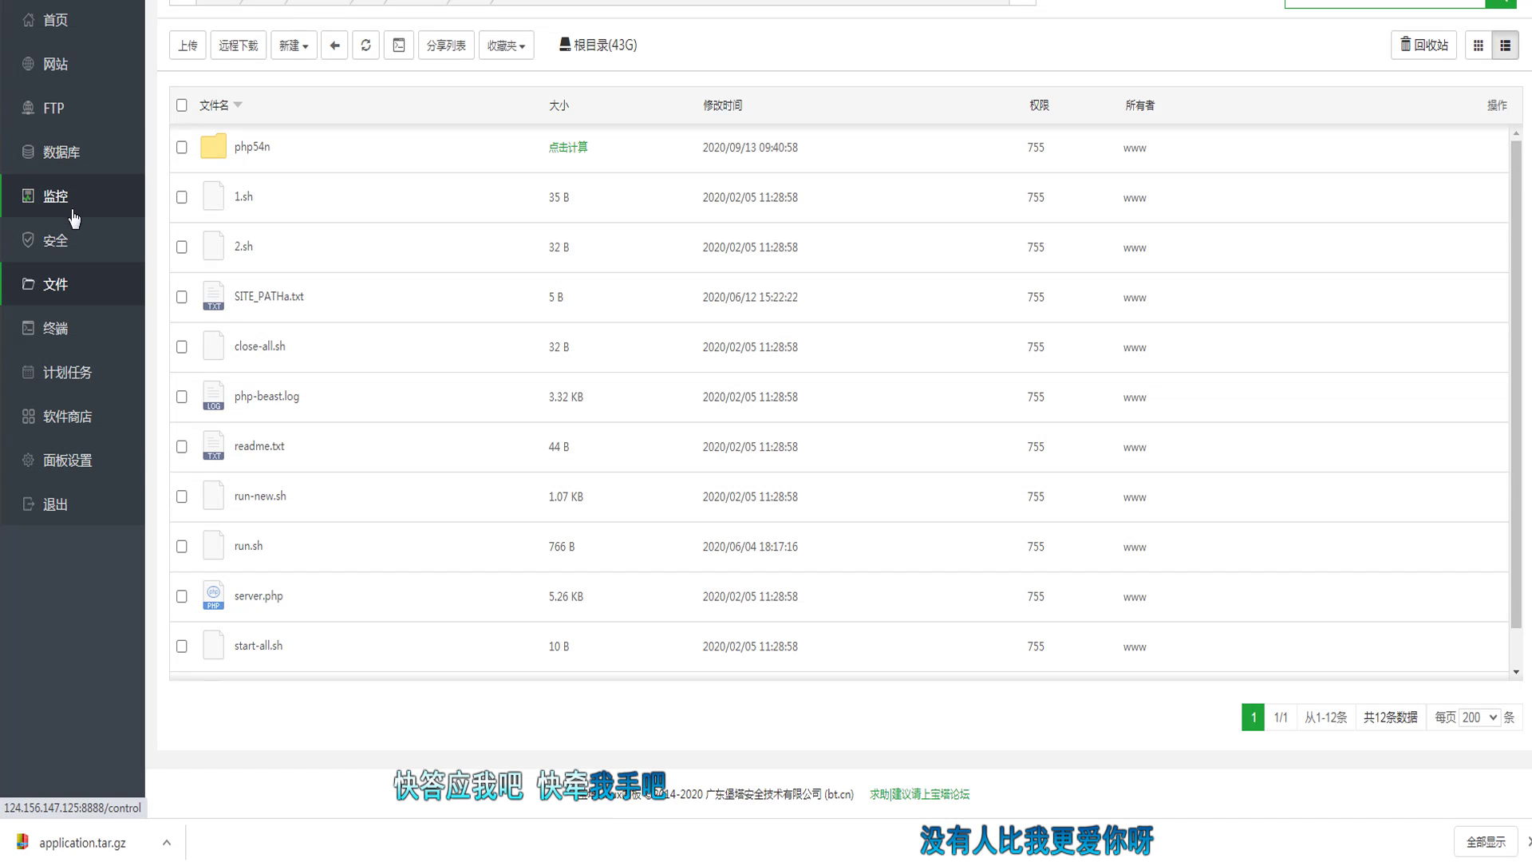
Step: Allow ports 1:65000 through the BT Panel firewall with note 1
click(70, 249)
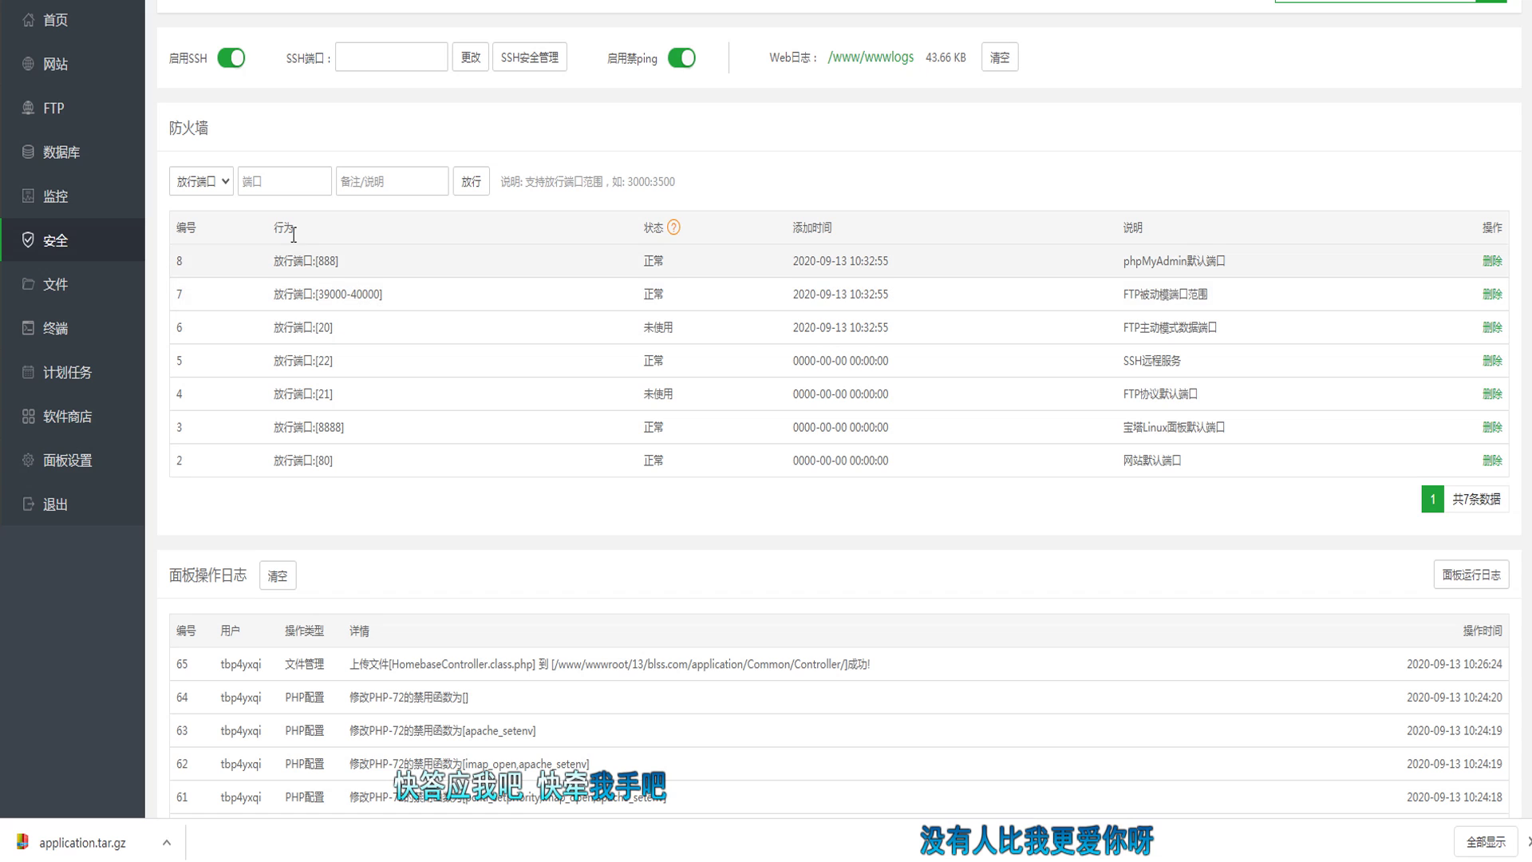
click(286, 183)
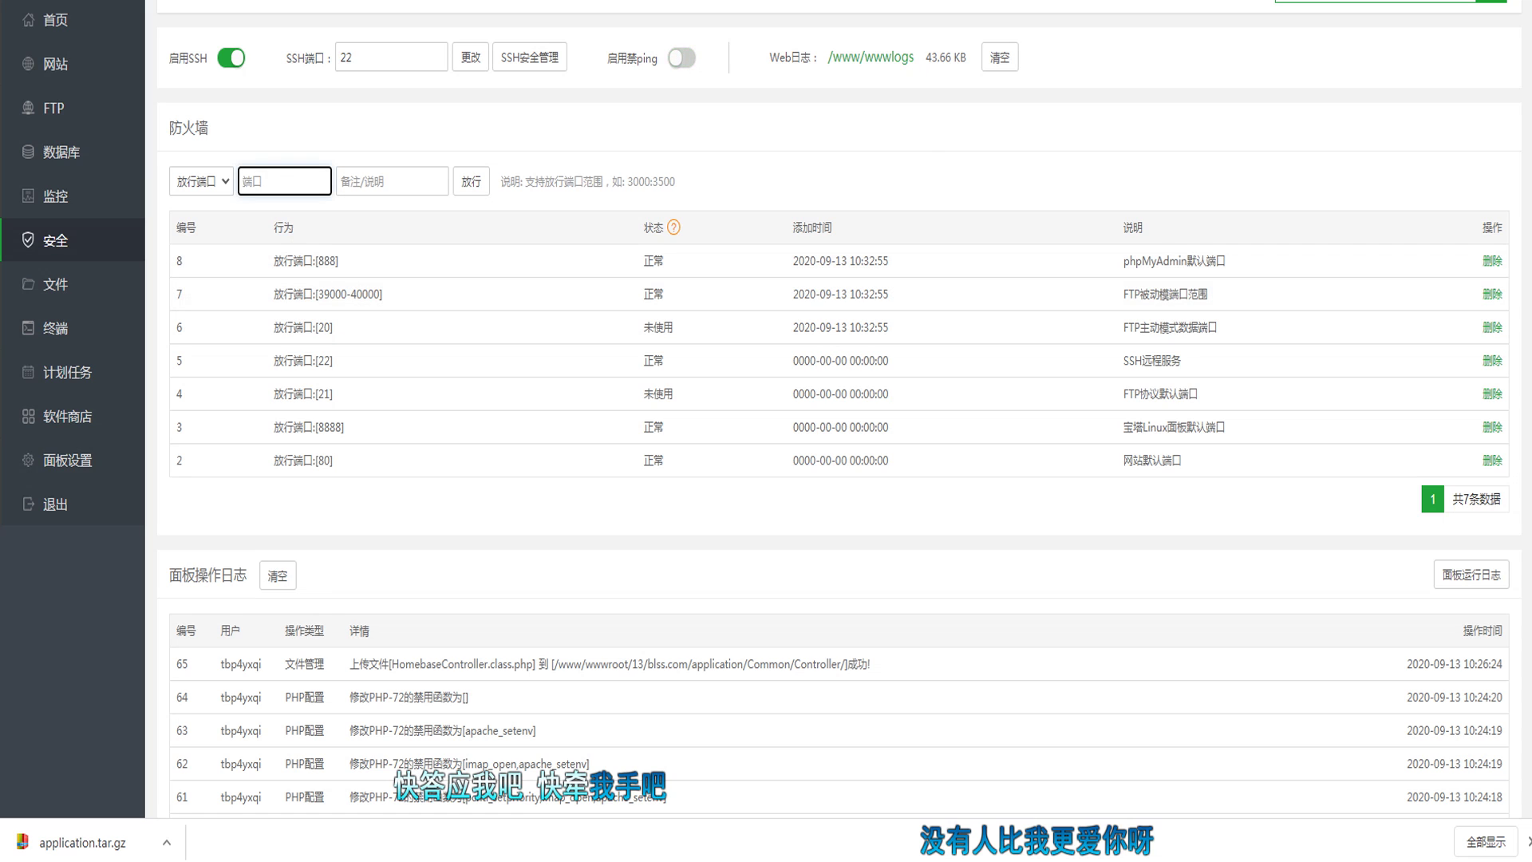
text(1:65000)
key(Tab)
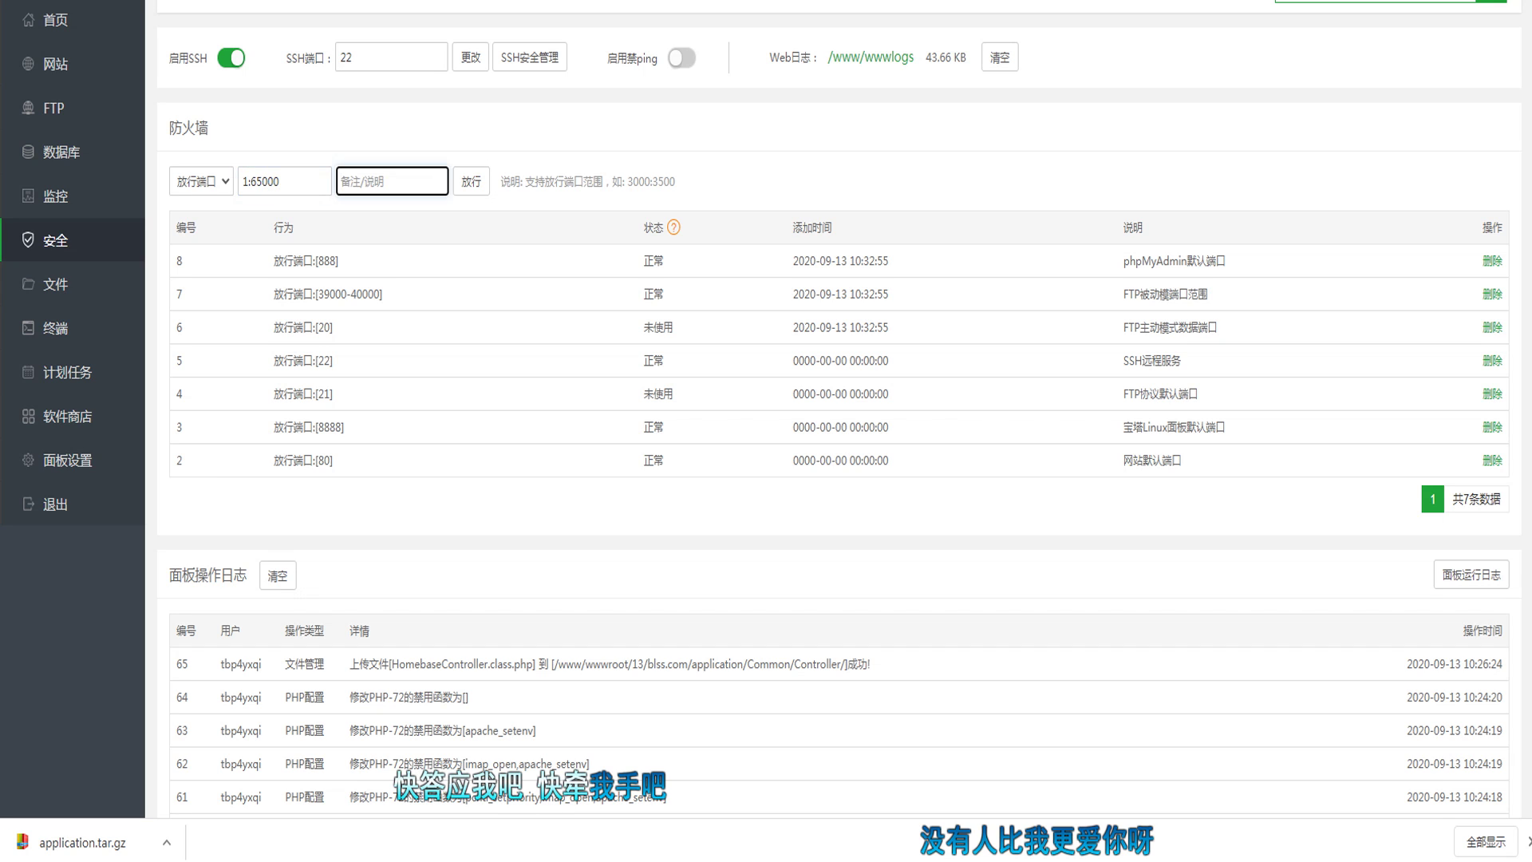
text(1)
click(460, 186)
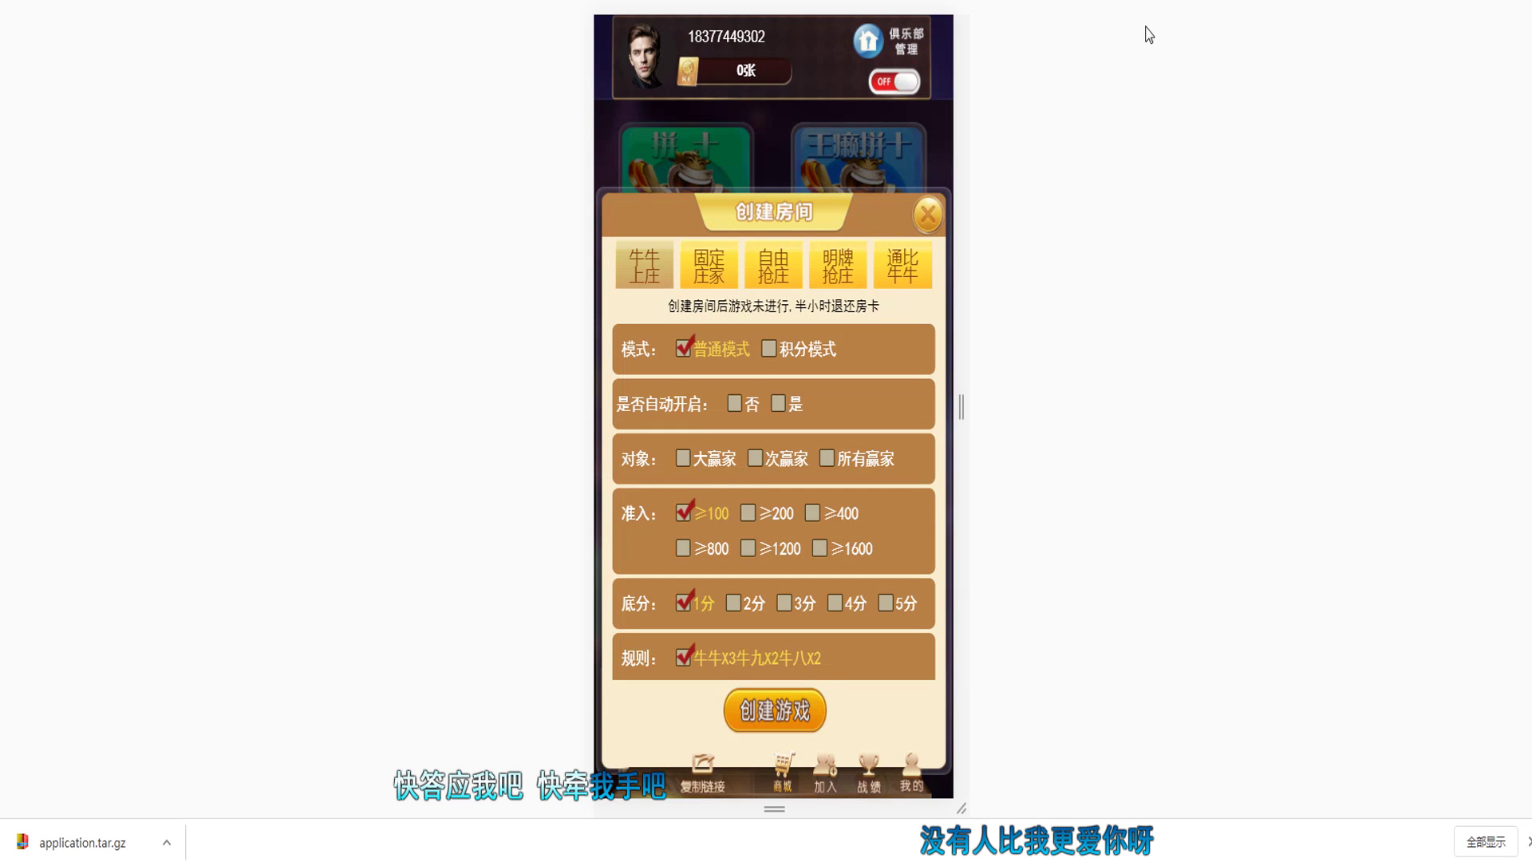
click(929, 210)
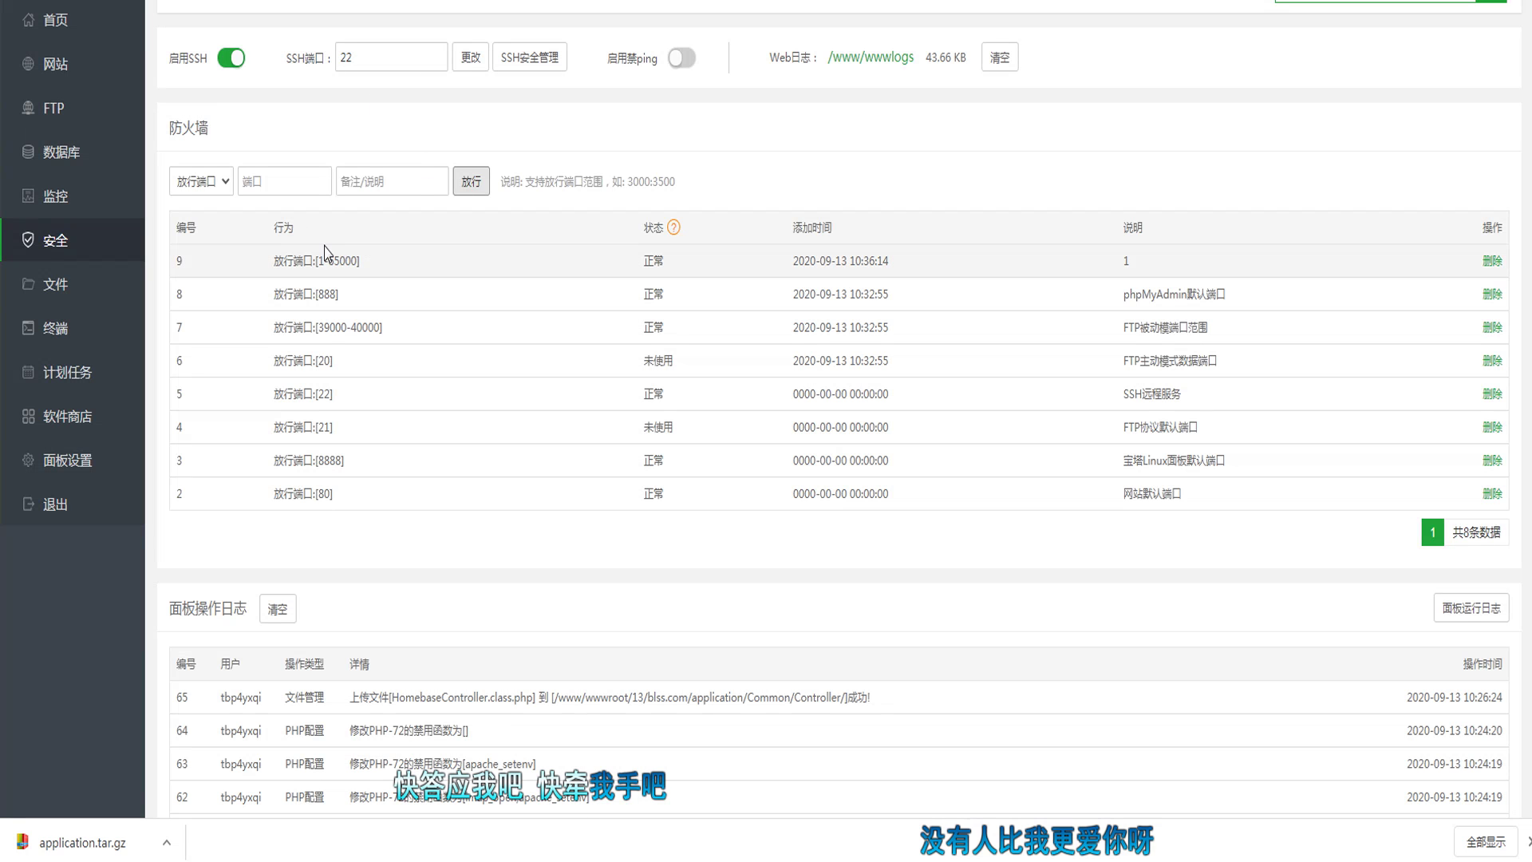
drag(274, 257, 394, 264)
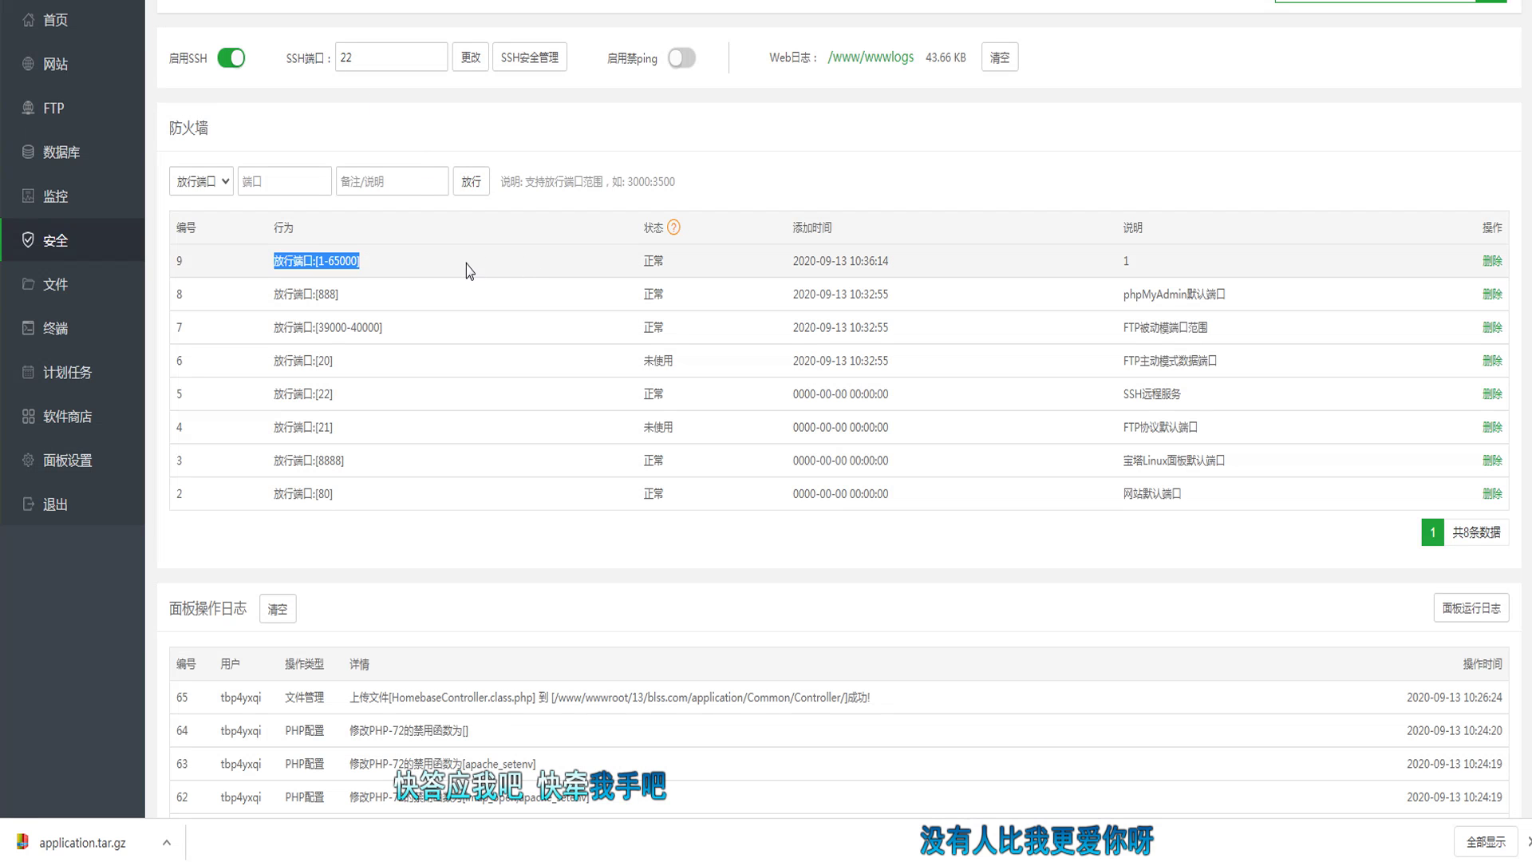
click(301, 180)
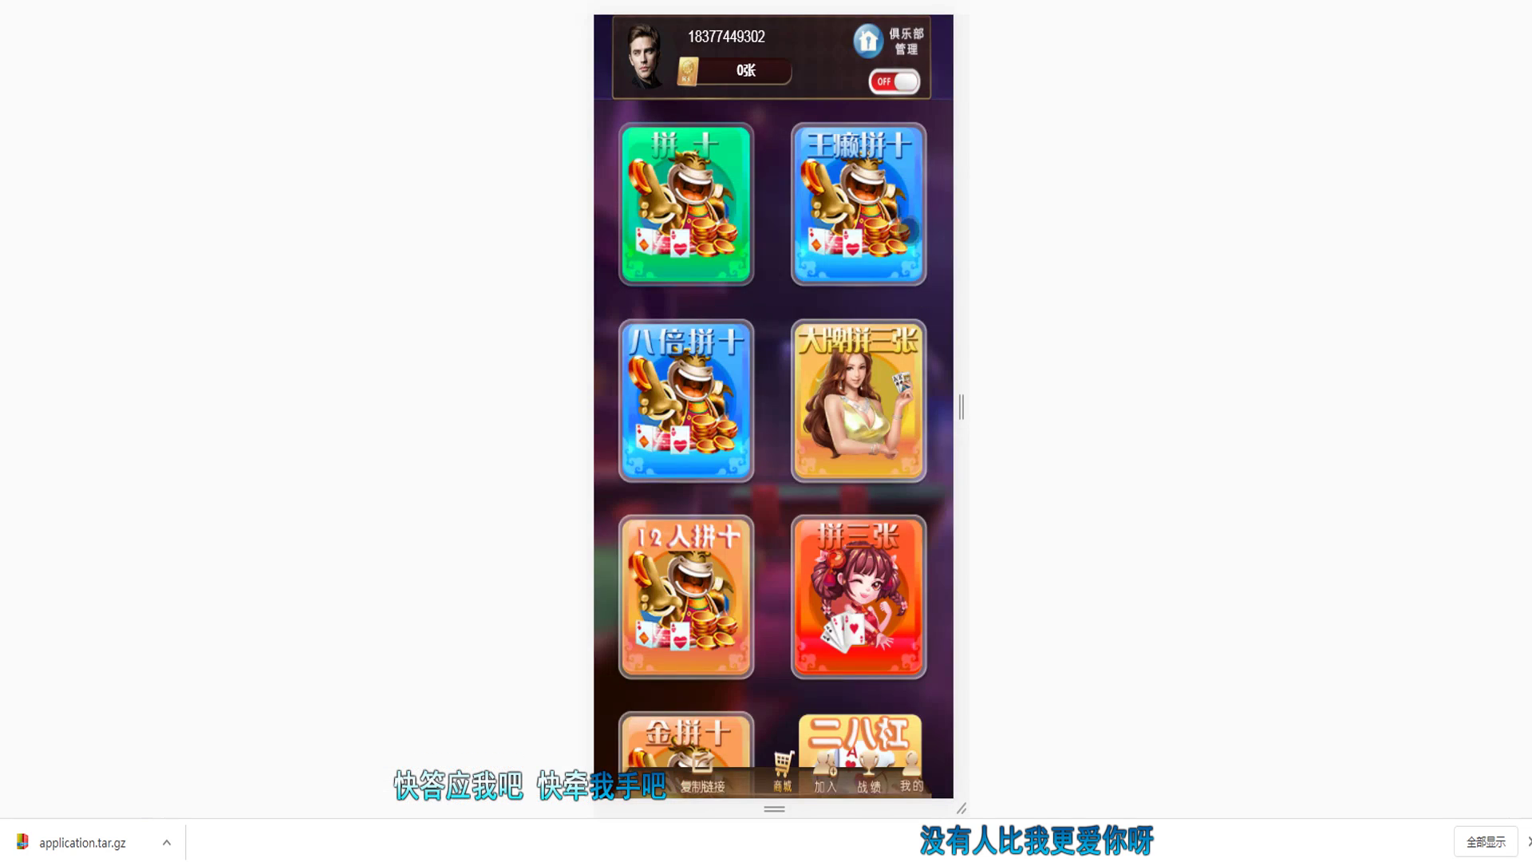
click(905, 230)
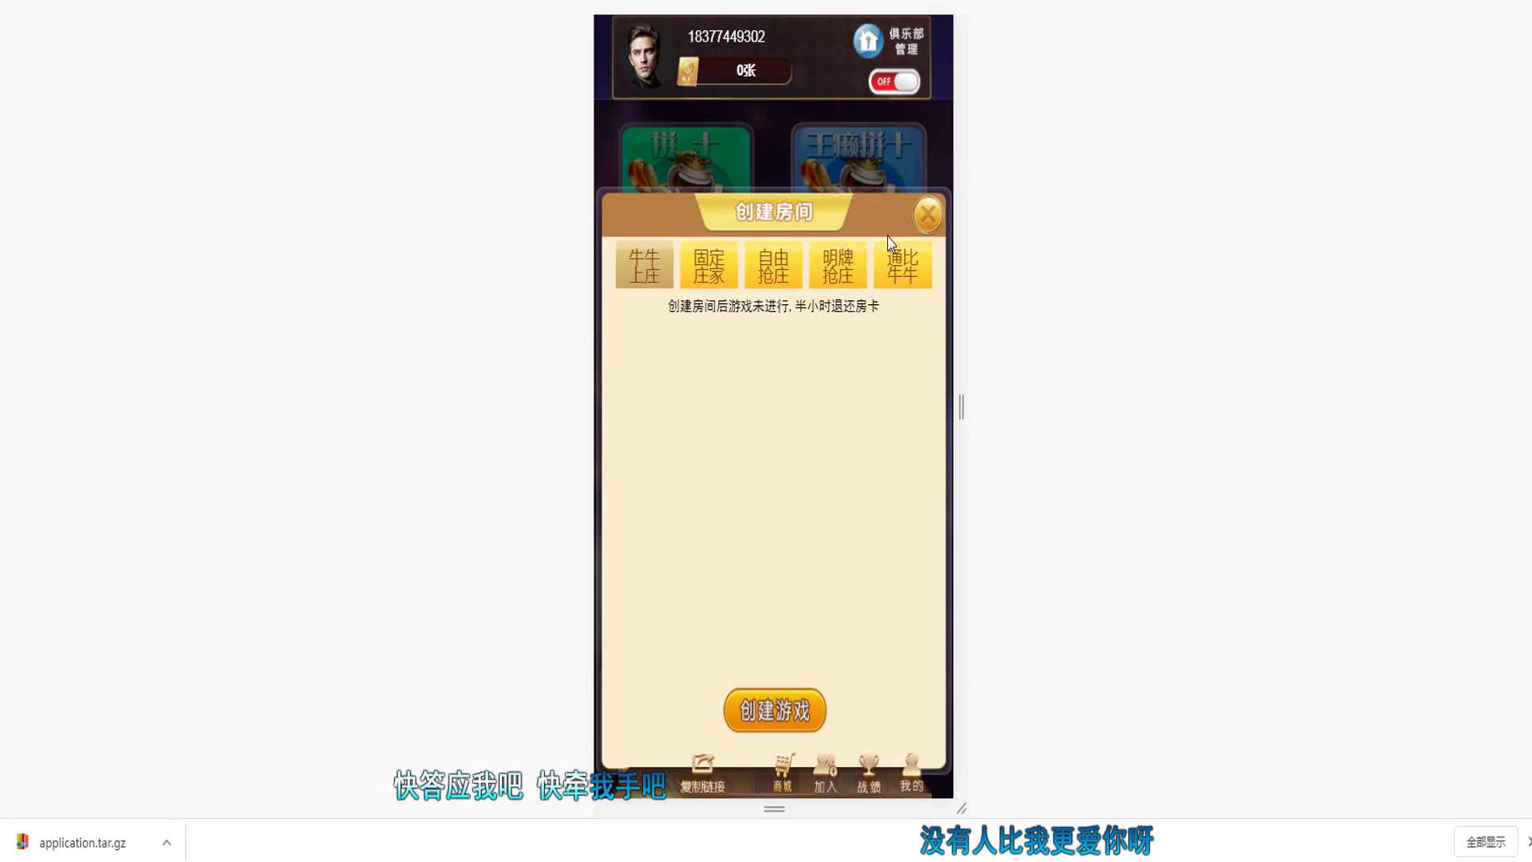
scroll(800, 502, down, 1)
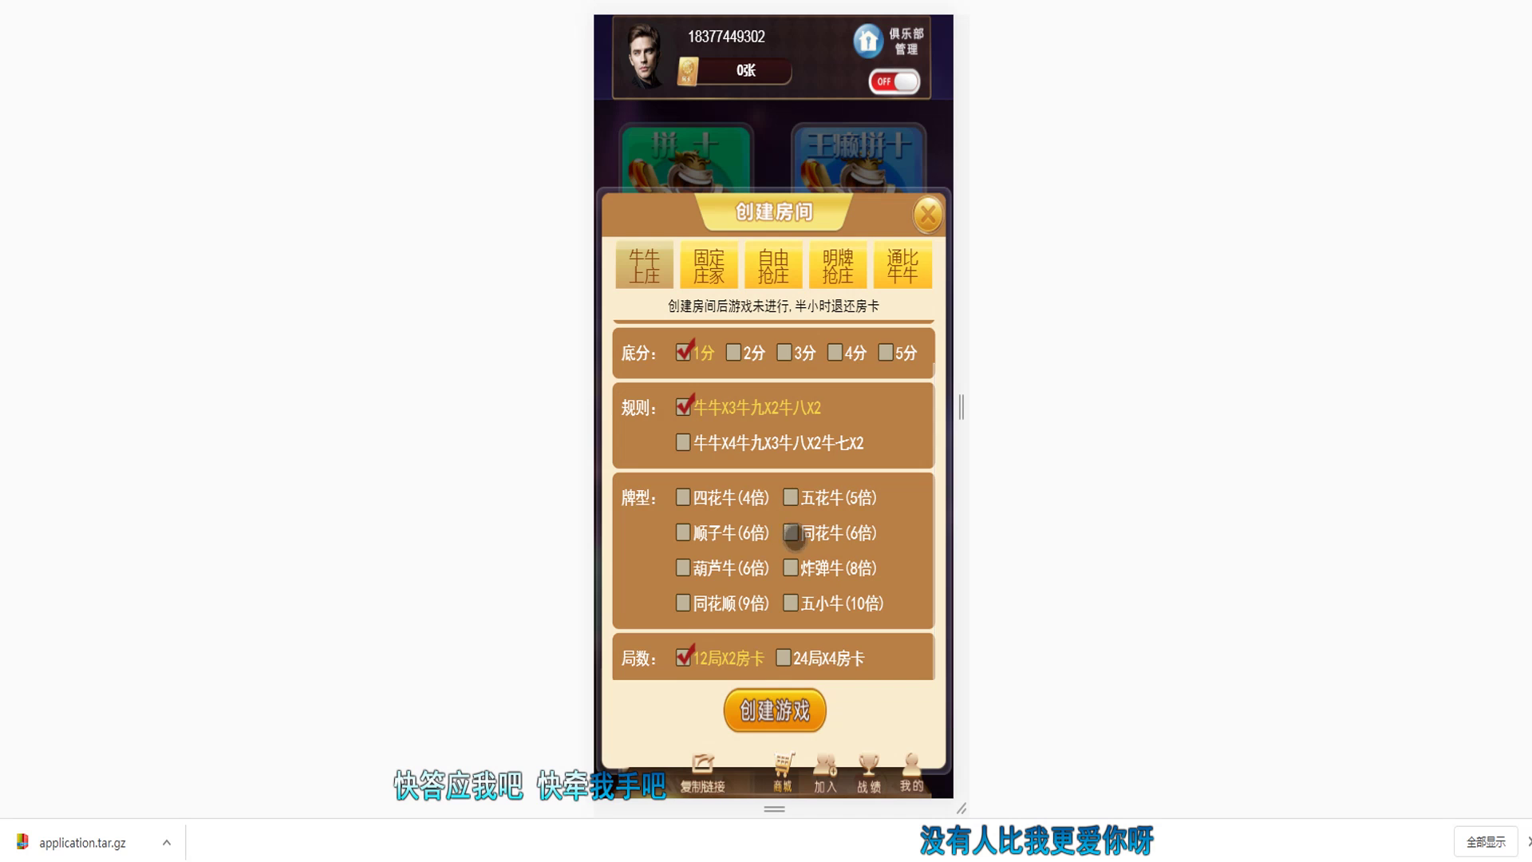
scroll(802, 527, up, 1)
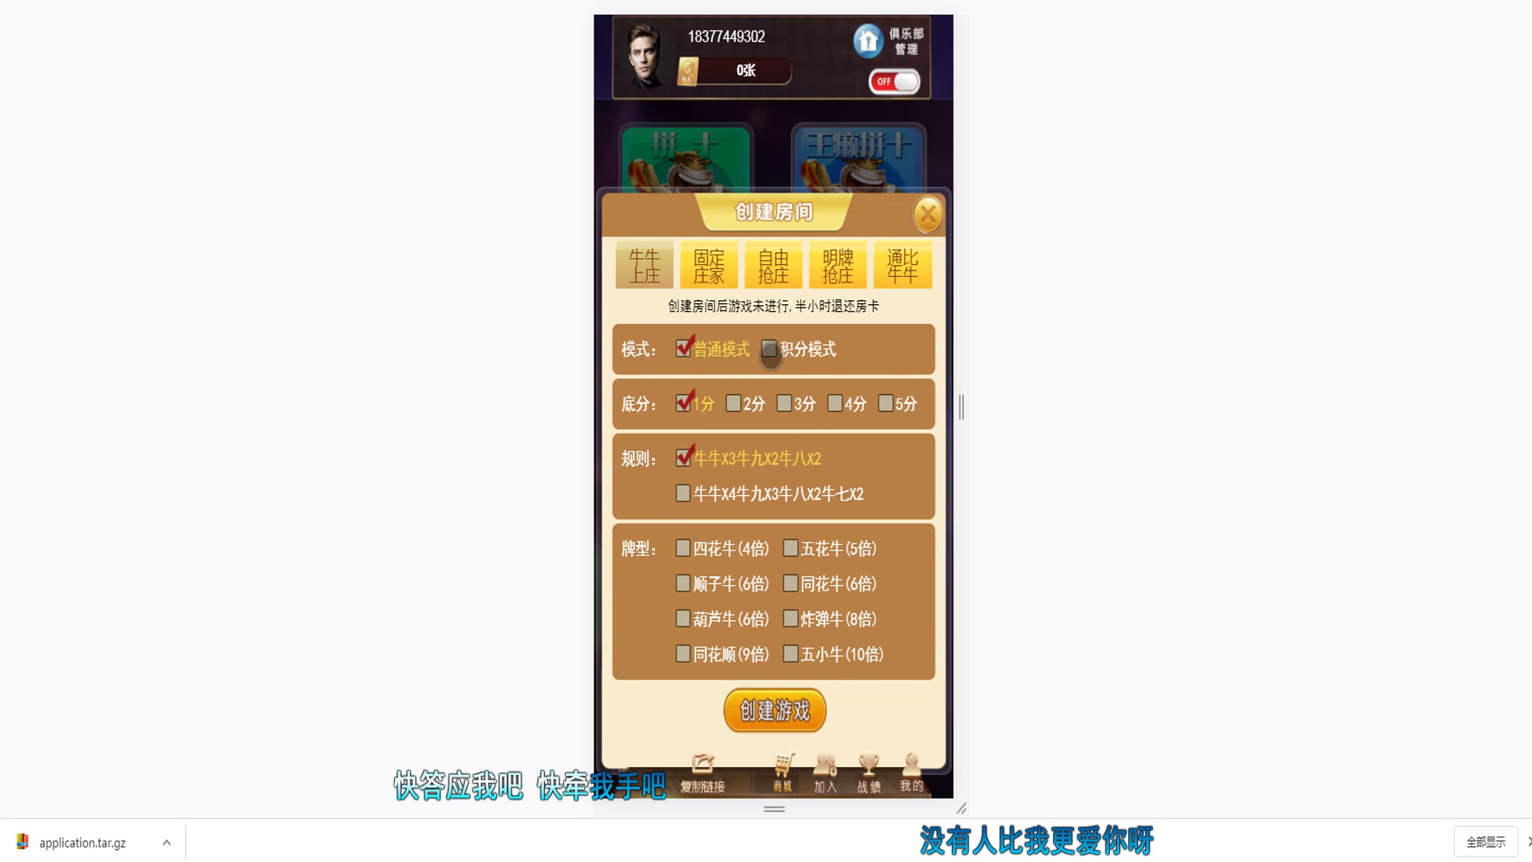
click(769, 349)
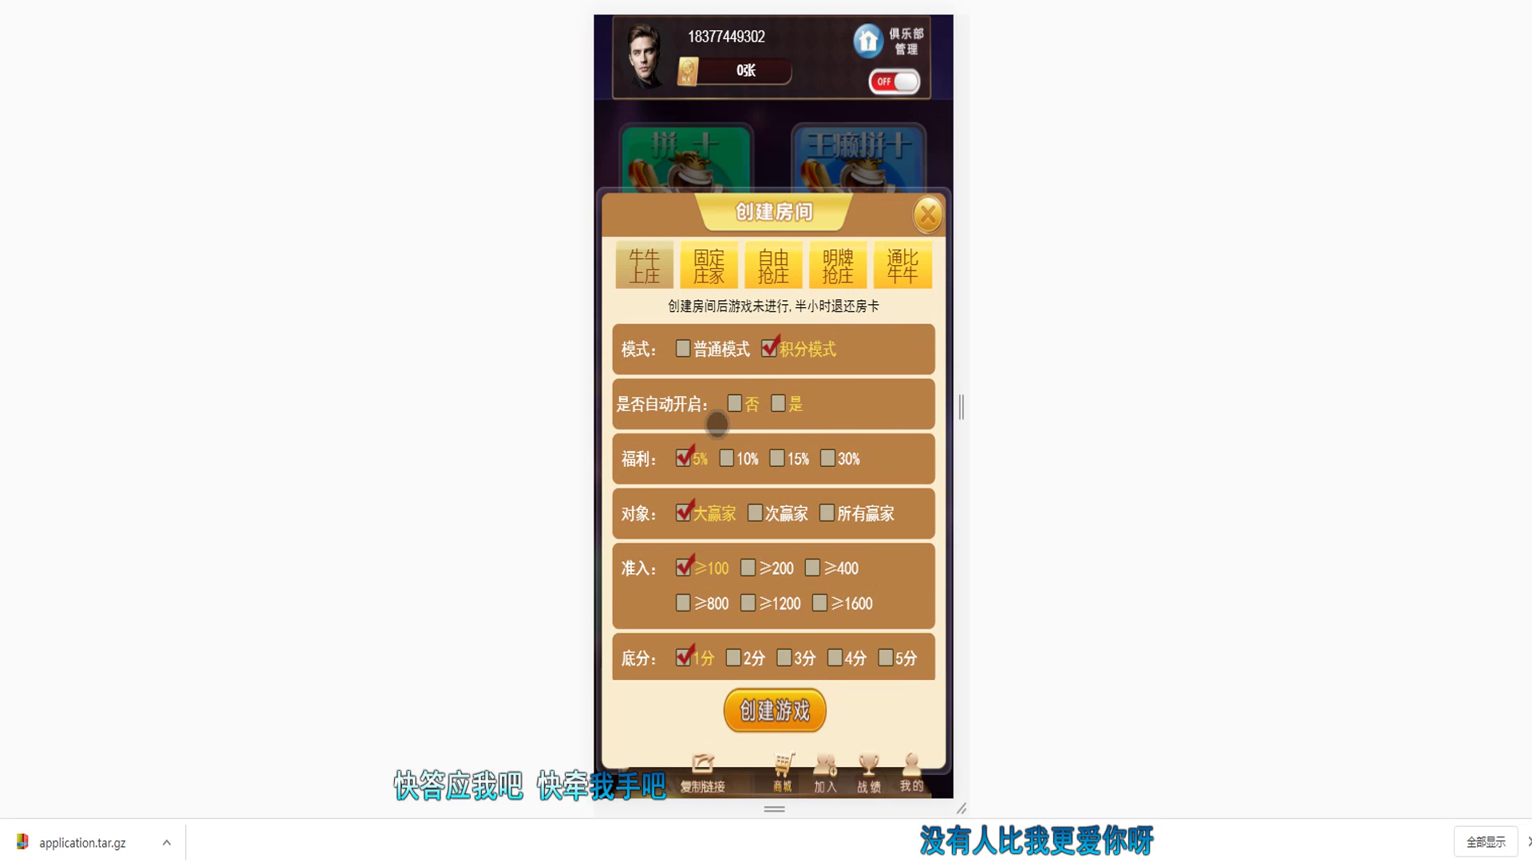
click(927, 214)
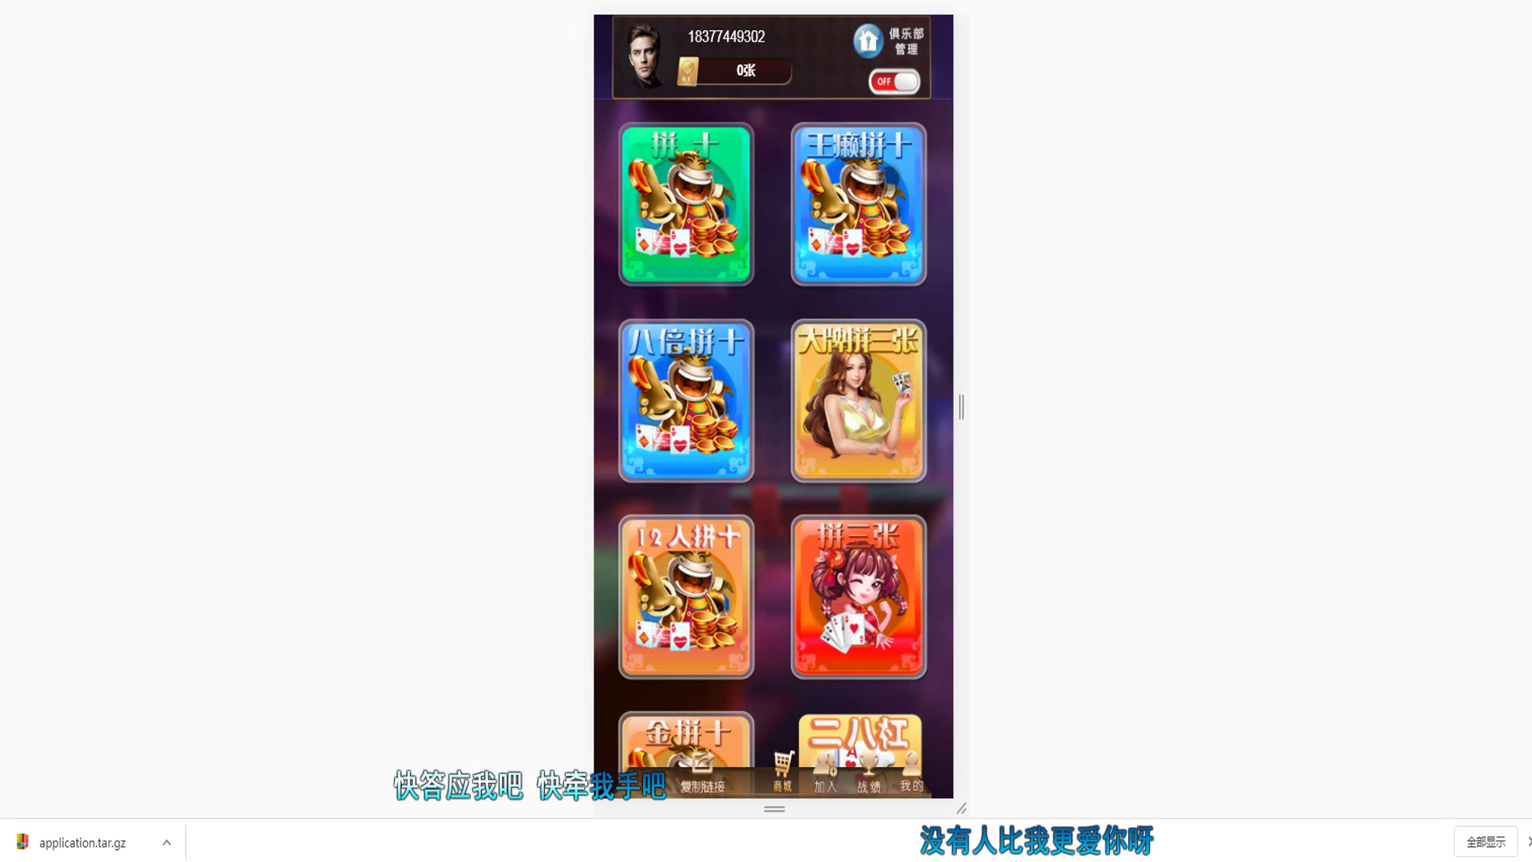
Step: Cancel the club prompt, refresh 所有会员 and select the new player's username
click(895, 82)
click(735, 478)
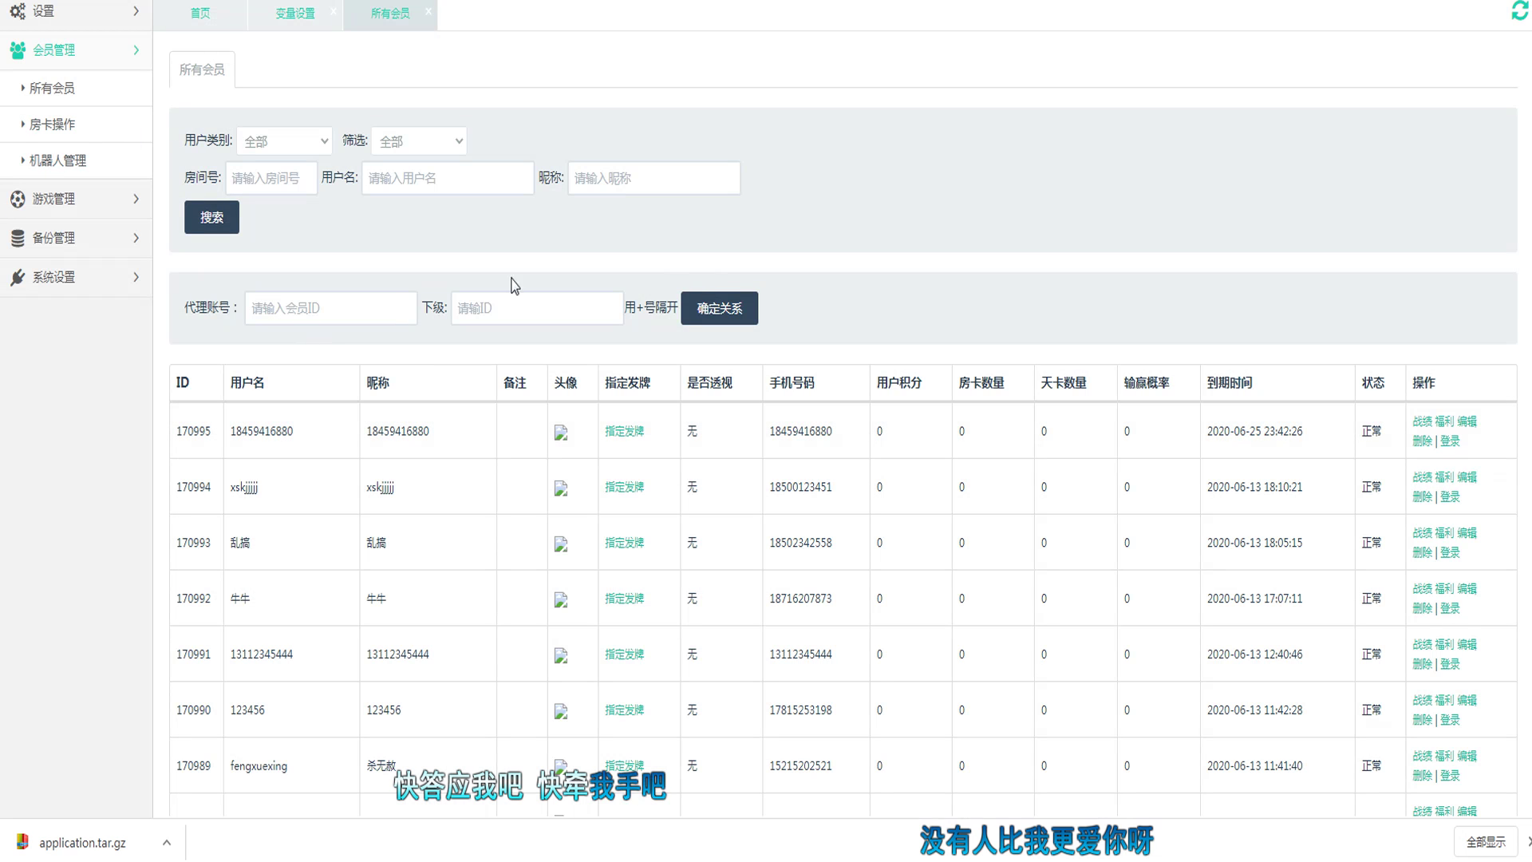
click(211, 219)
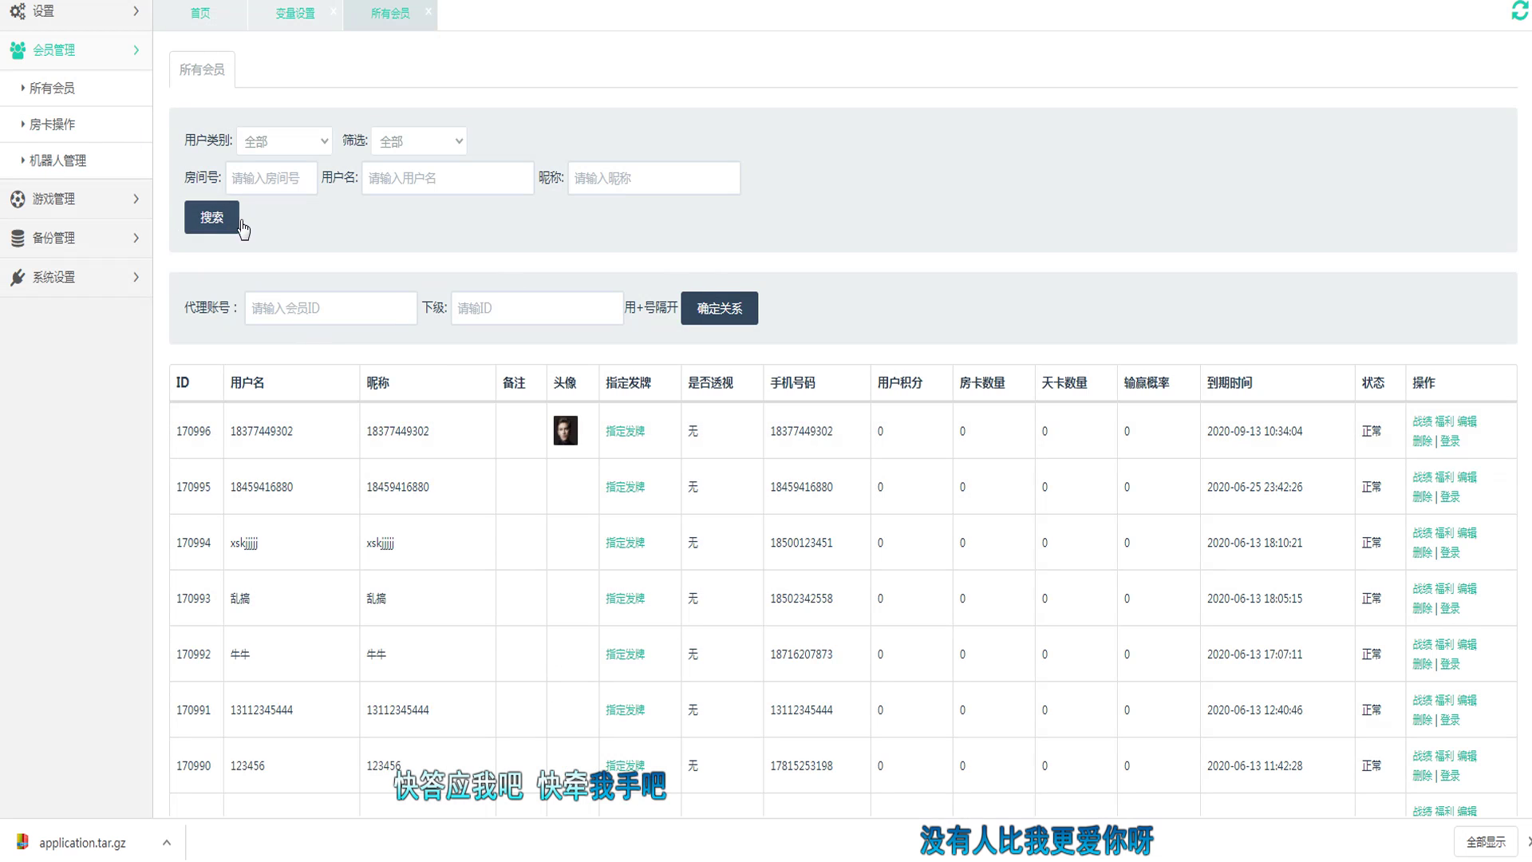
double_click(275, 431)
right_click(287, 433)
click(315, 445)
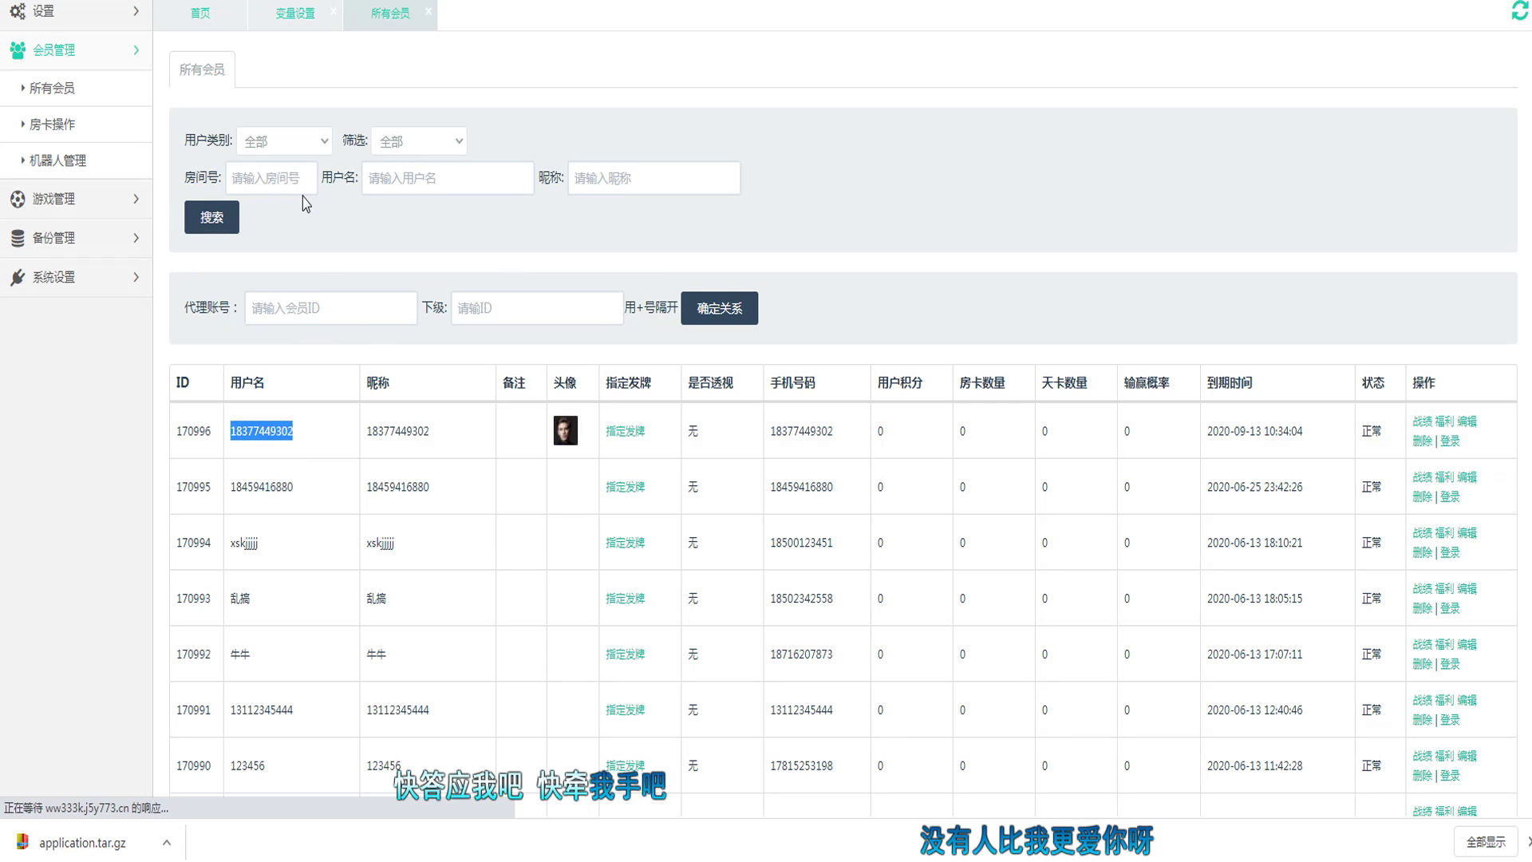
click(80, 166)
click(76, 127)
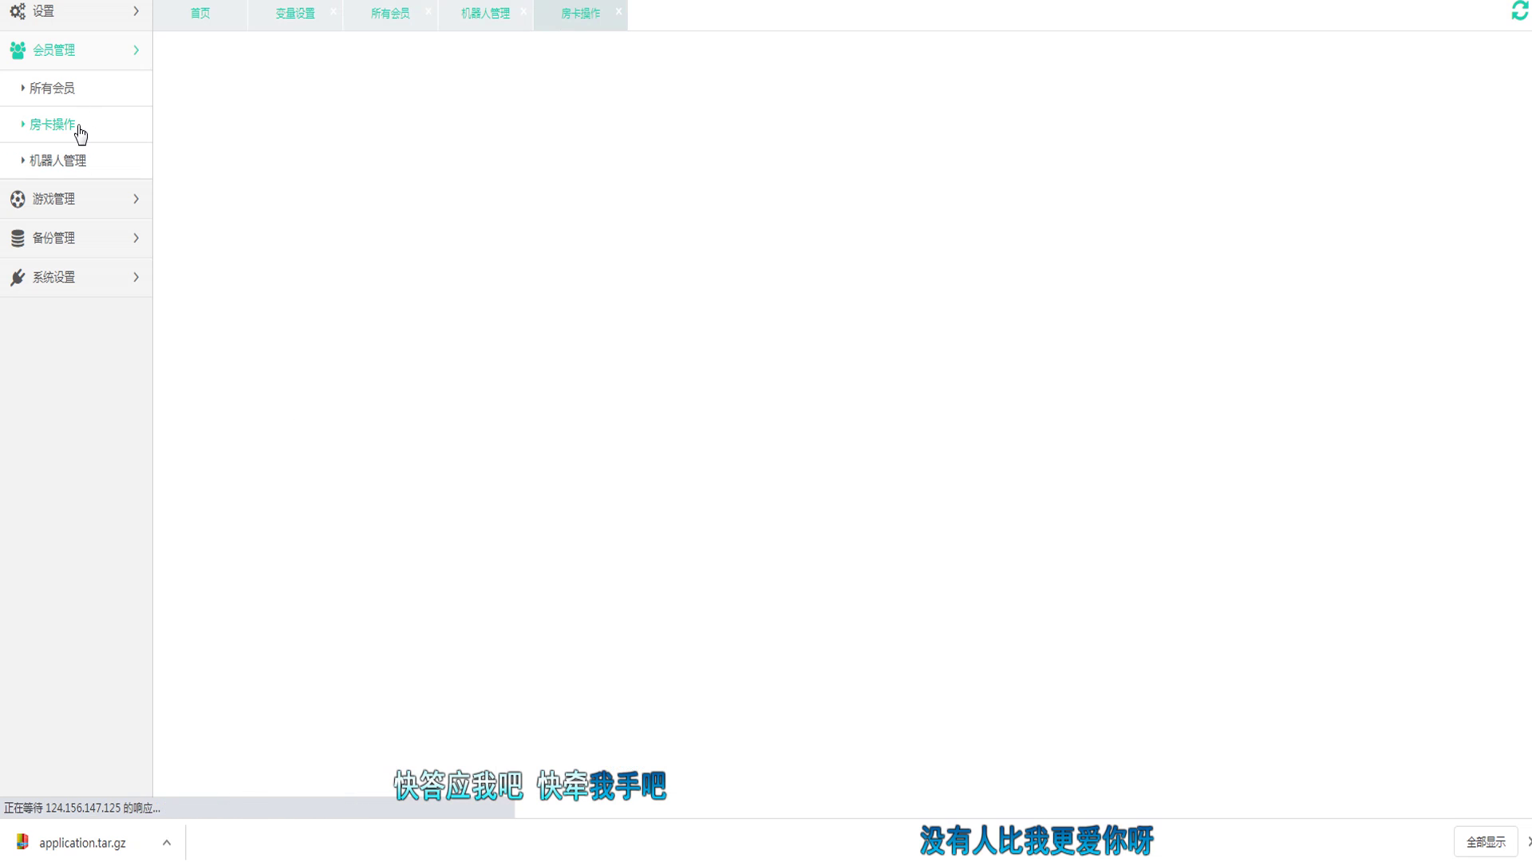
Step: Make a first attempt at entering a member ID and quantity 11111 in 房卡操作
click(463, 138)
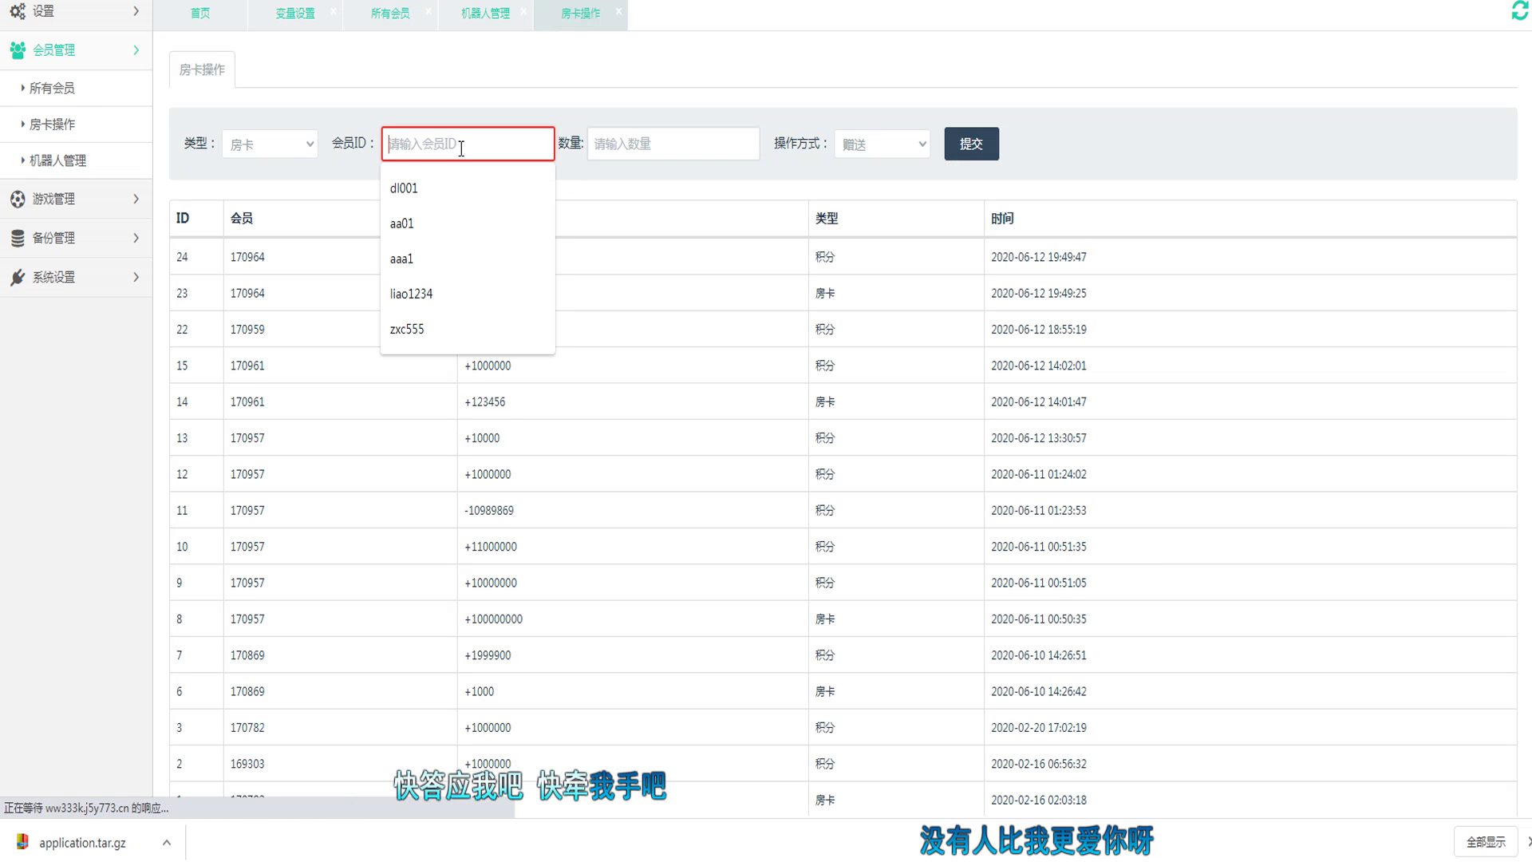
right_click(461, 148)
click(707, 140)
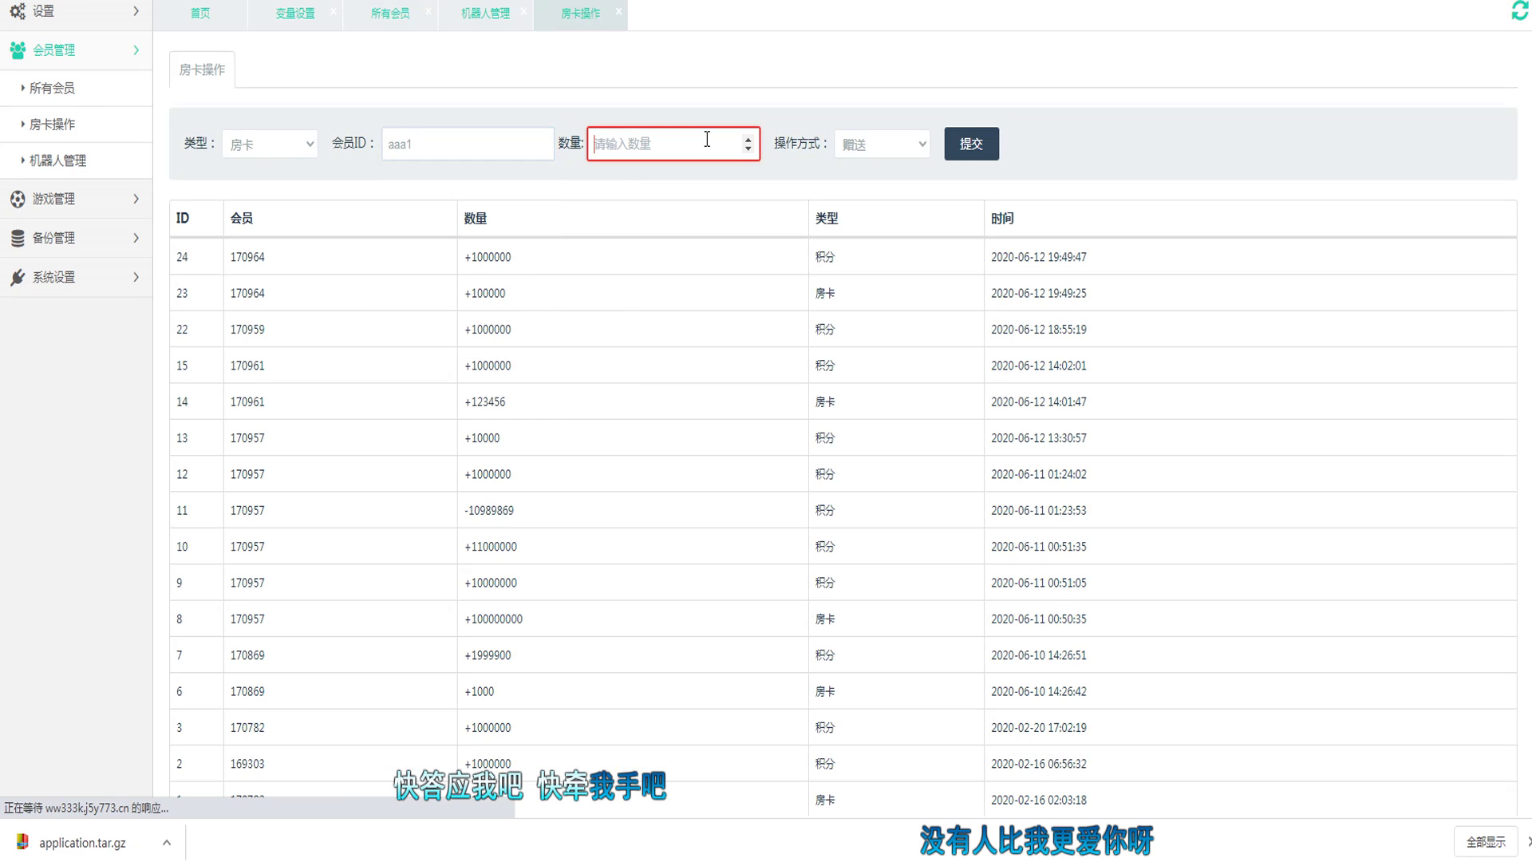
text(1111111)
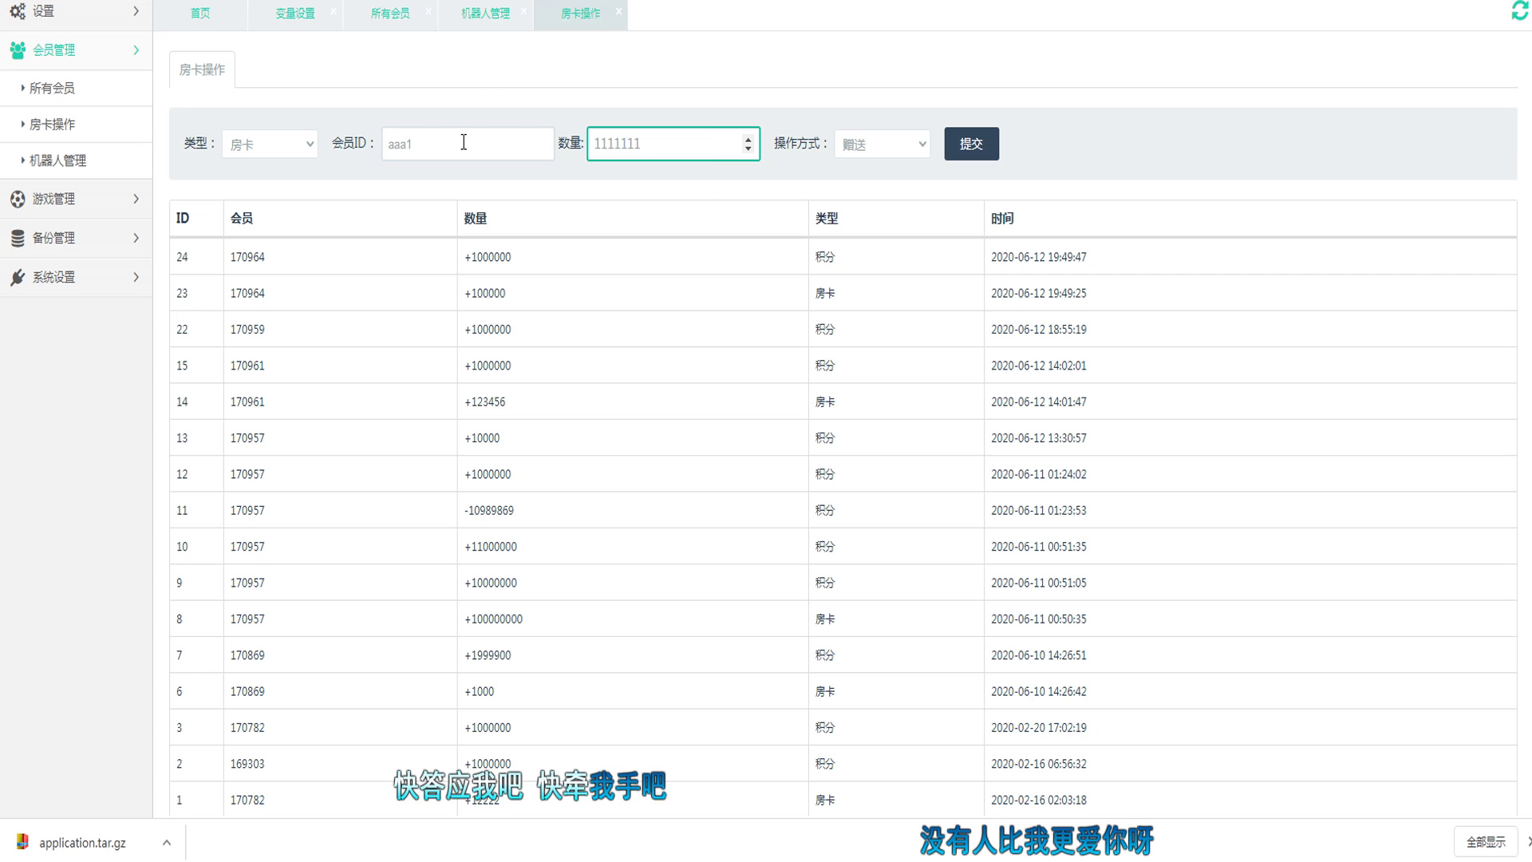
click(464, 142)
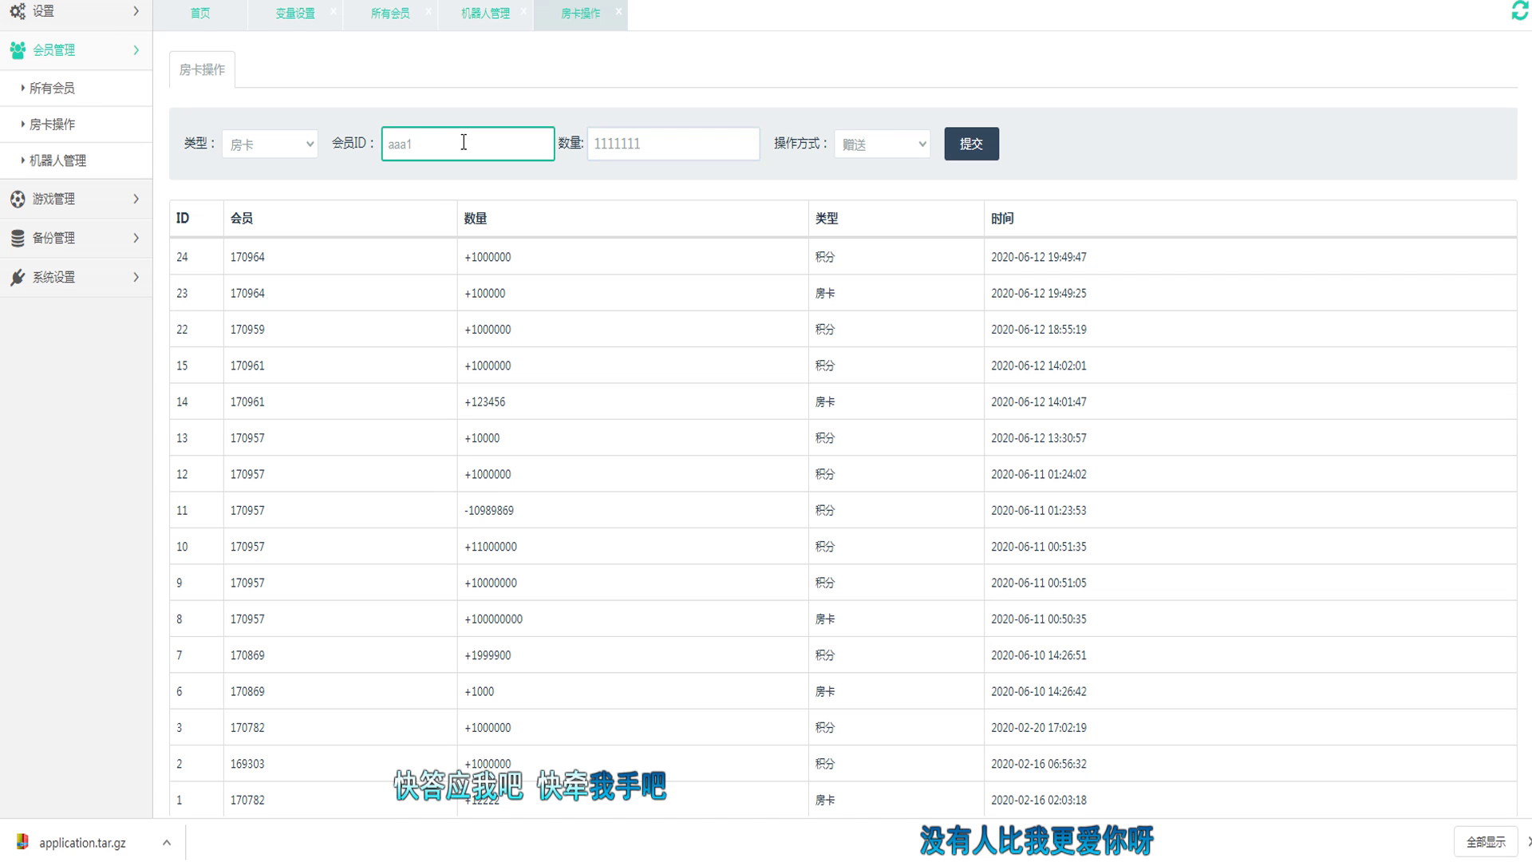
click(52, 87)
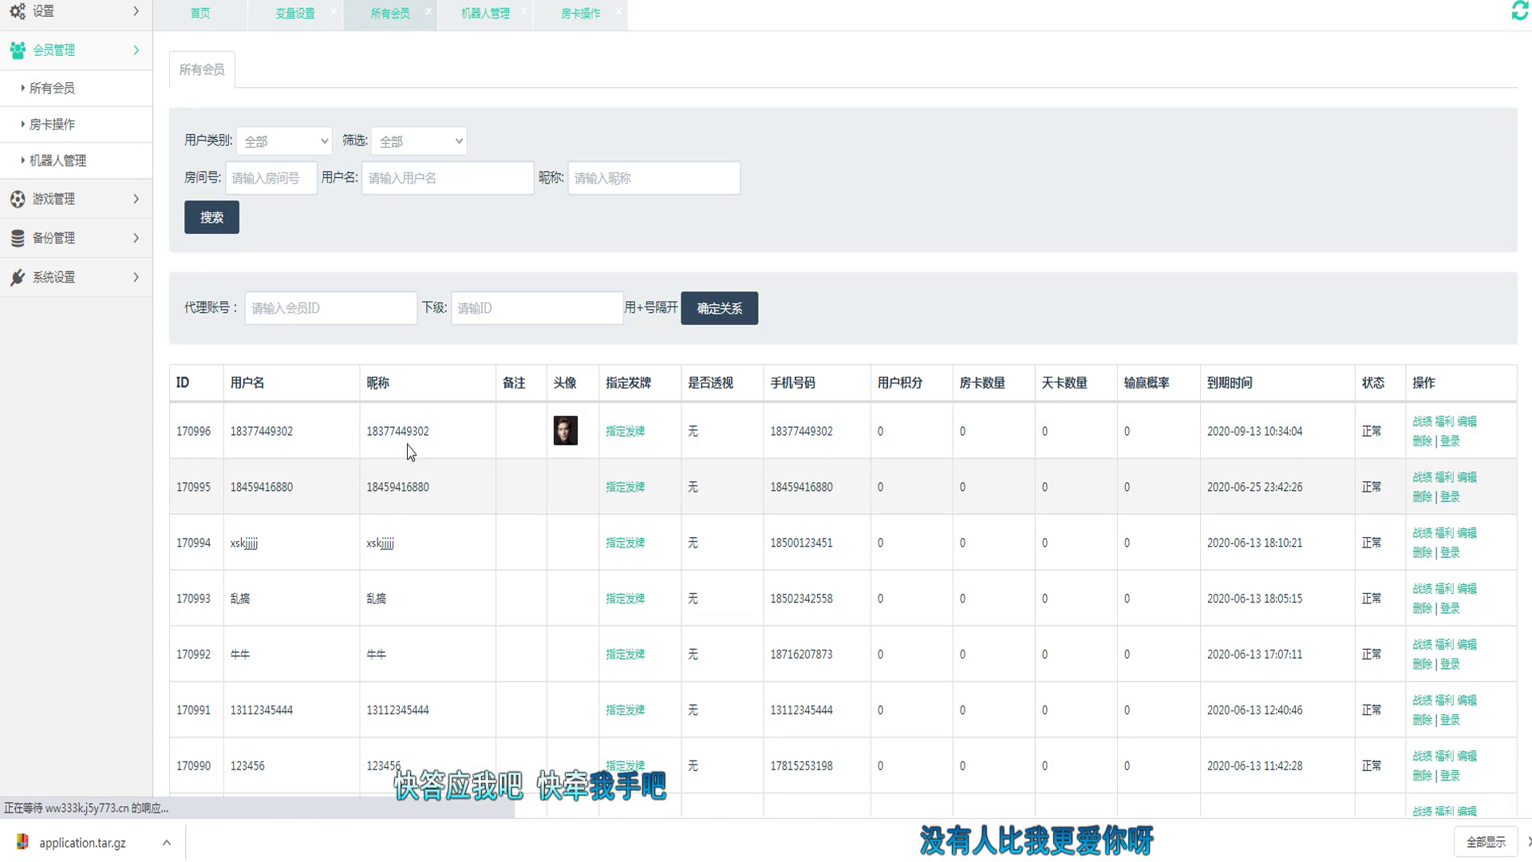
Step: Copy the new player's ID from the member list and return to 房卡操作
right_click(201, 431)
click(231, 441)
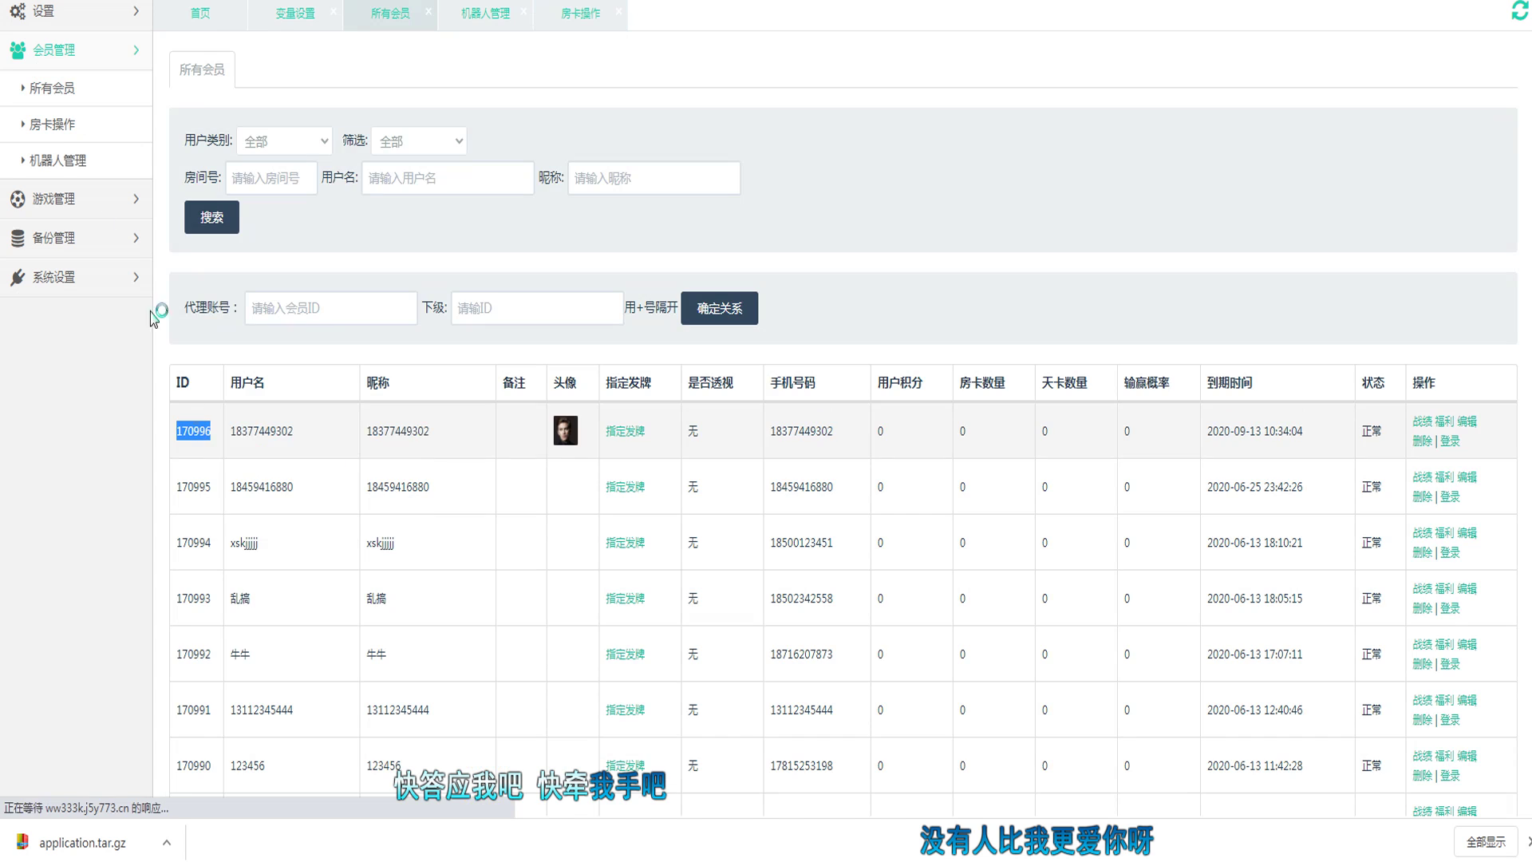
click(67, 125)
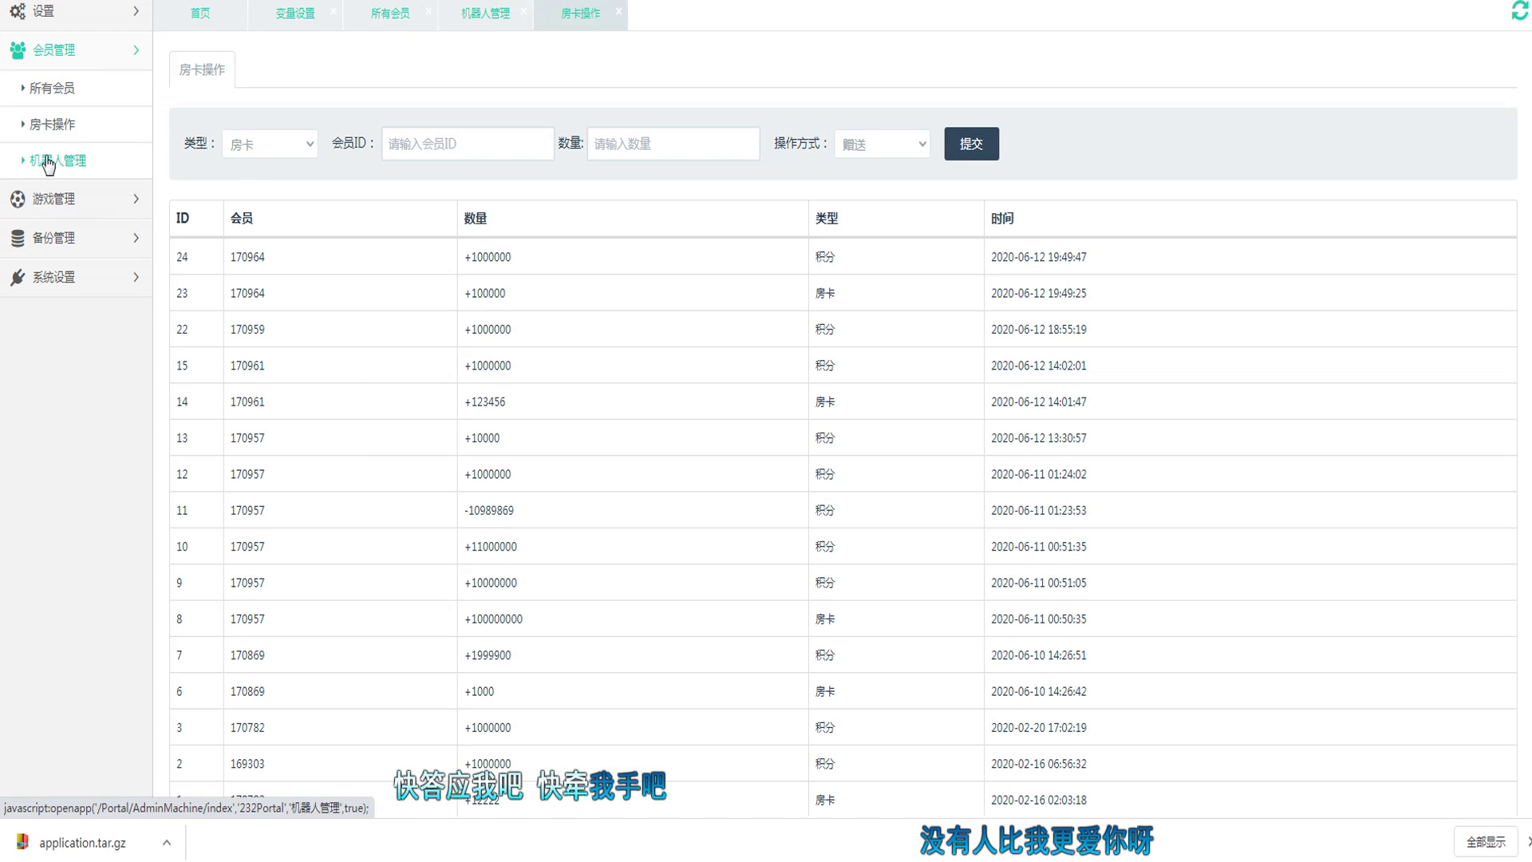
click(55, 160)
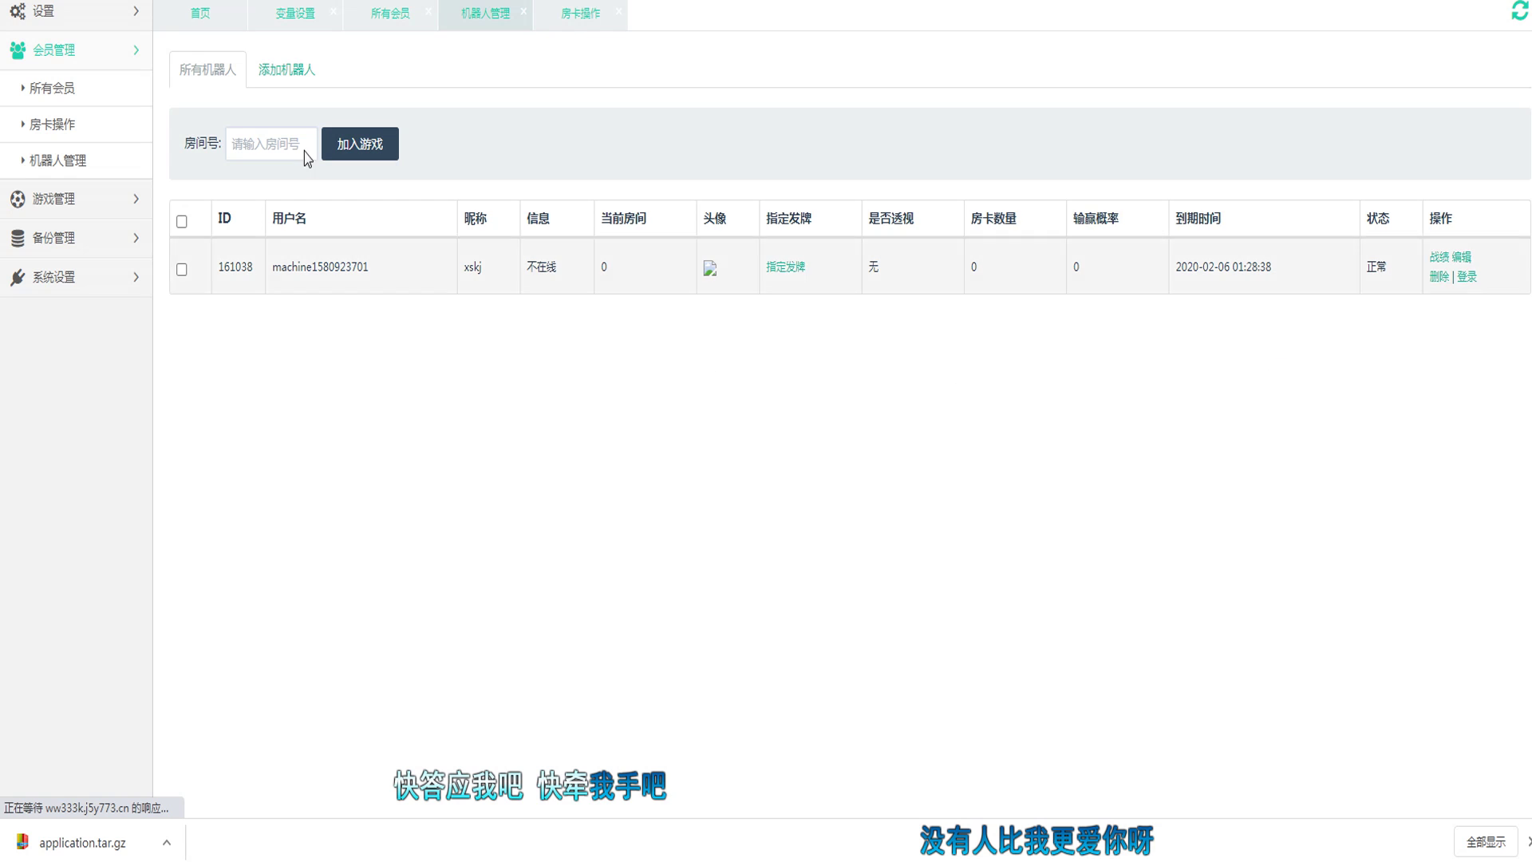
click(47, 129)
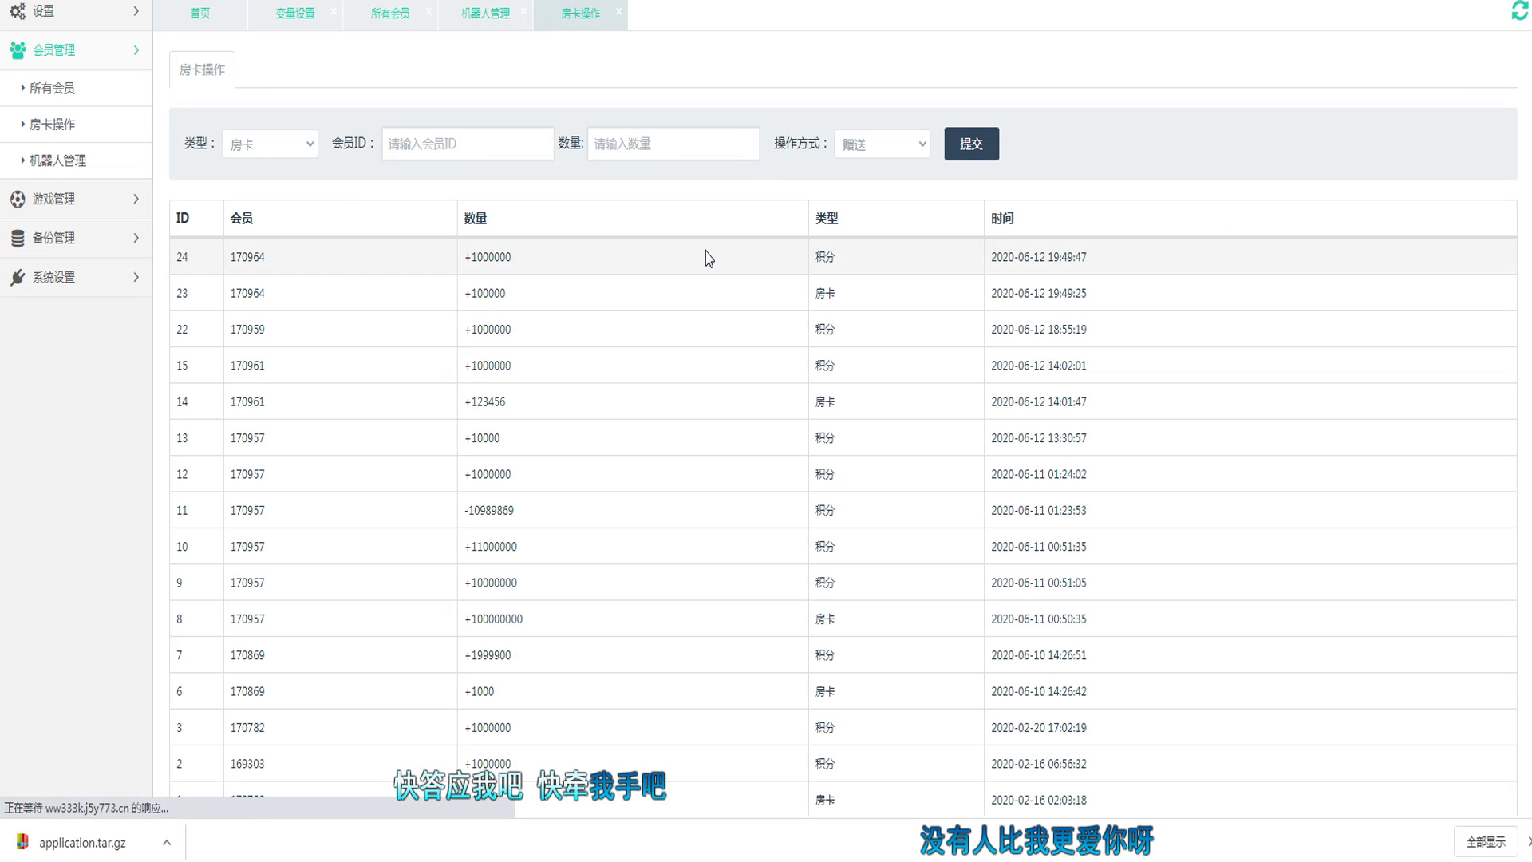
Step: Paste the player's ID, grant 100000 room cards, and check the new grant record
click(499, 140)
right_click(500, 141)
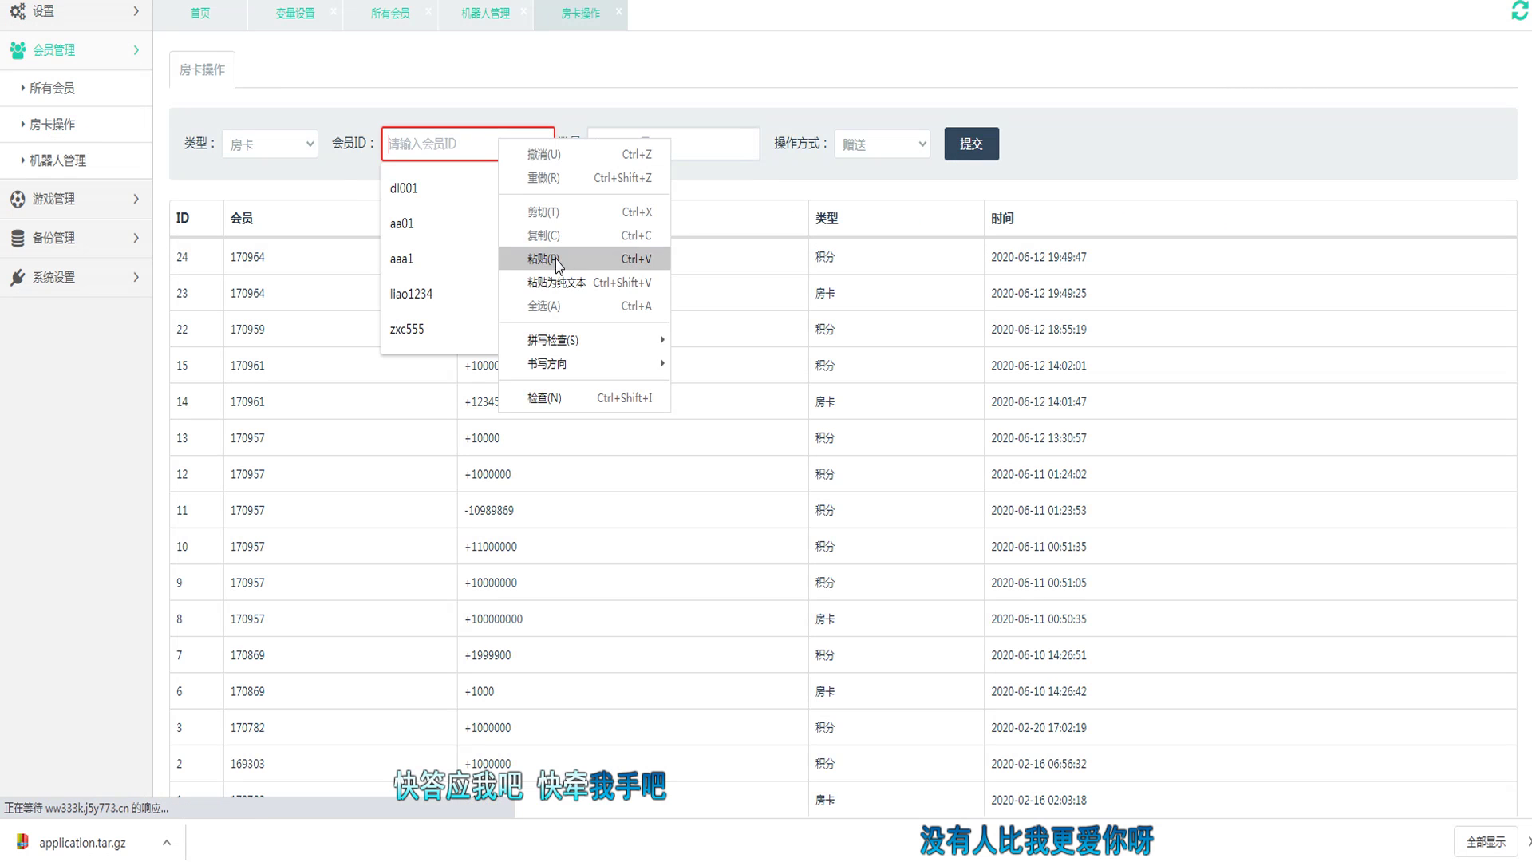
click(582, 256)
click(671, 143)
text(100000)
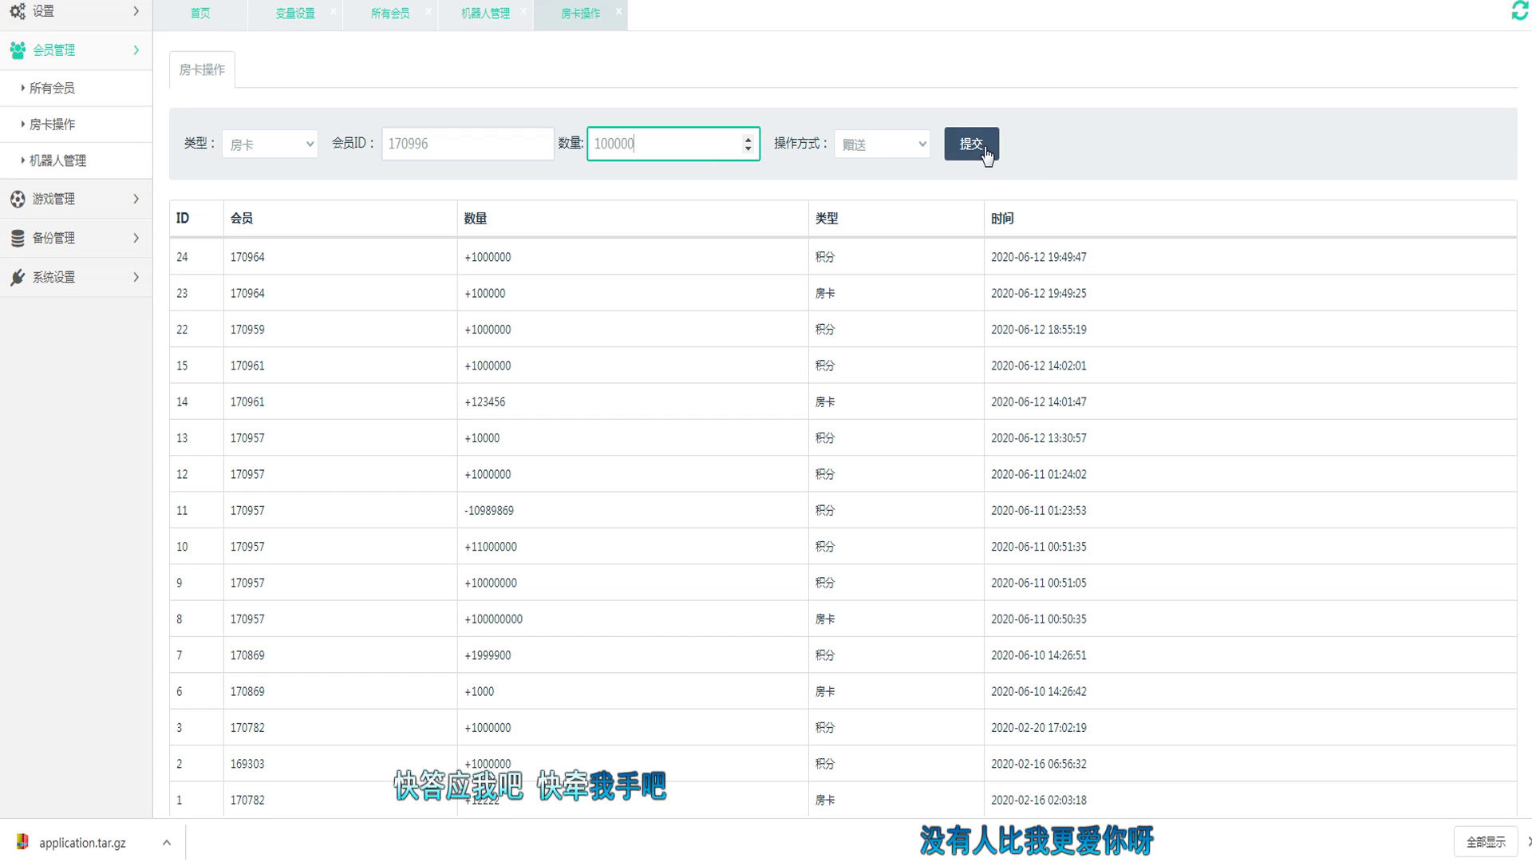
click(971, 143)
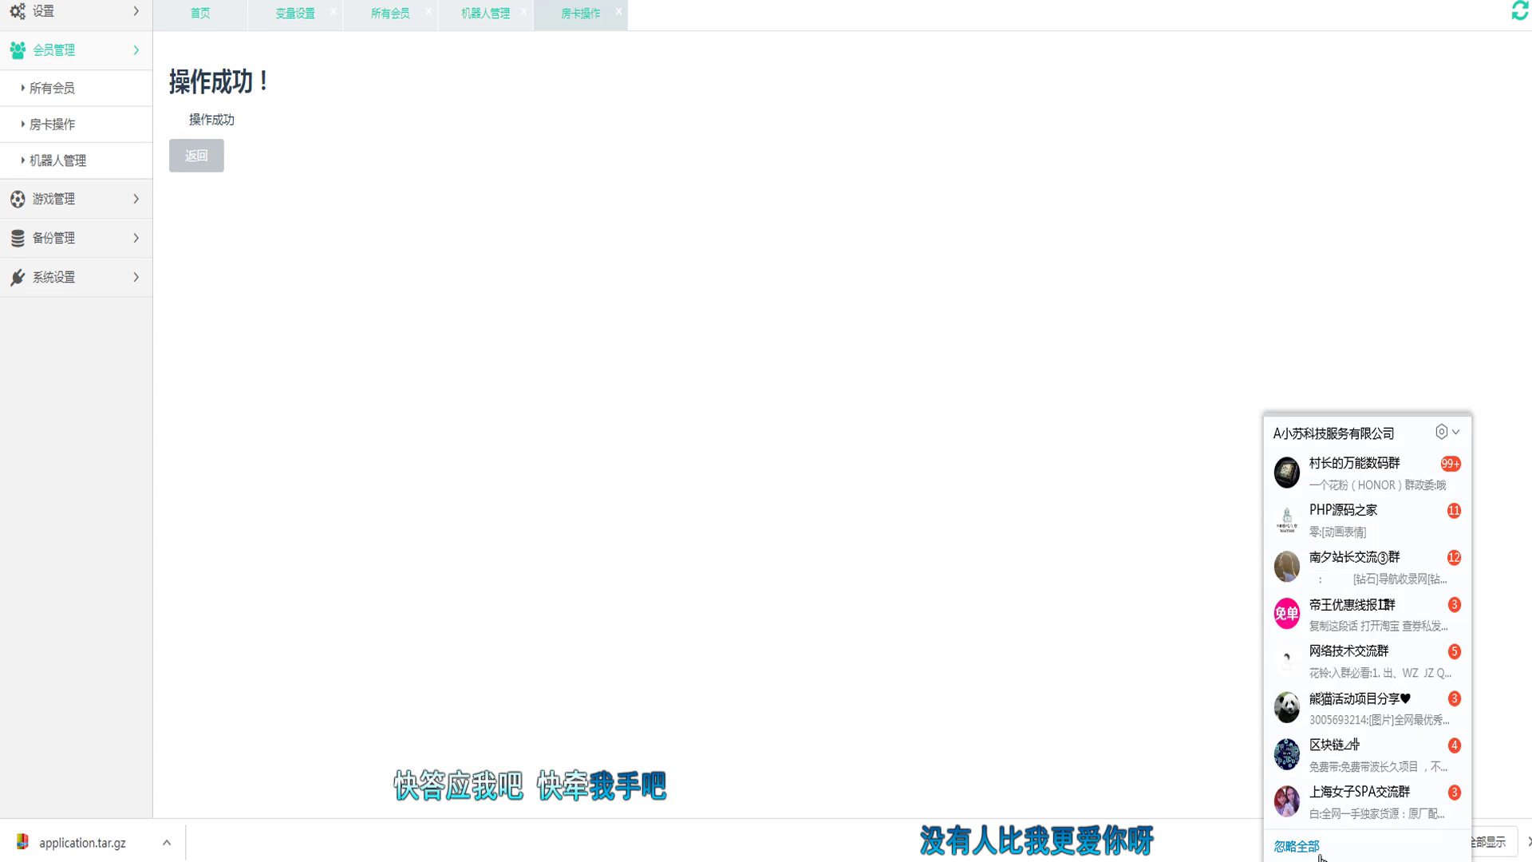
click(1313, 847)
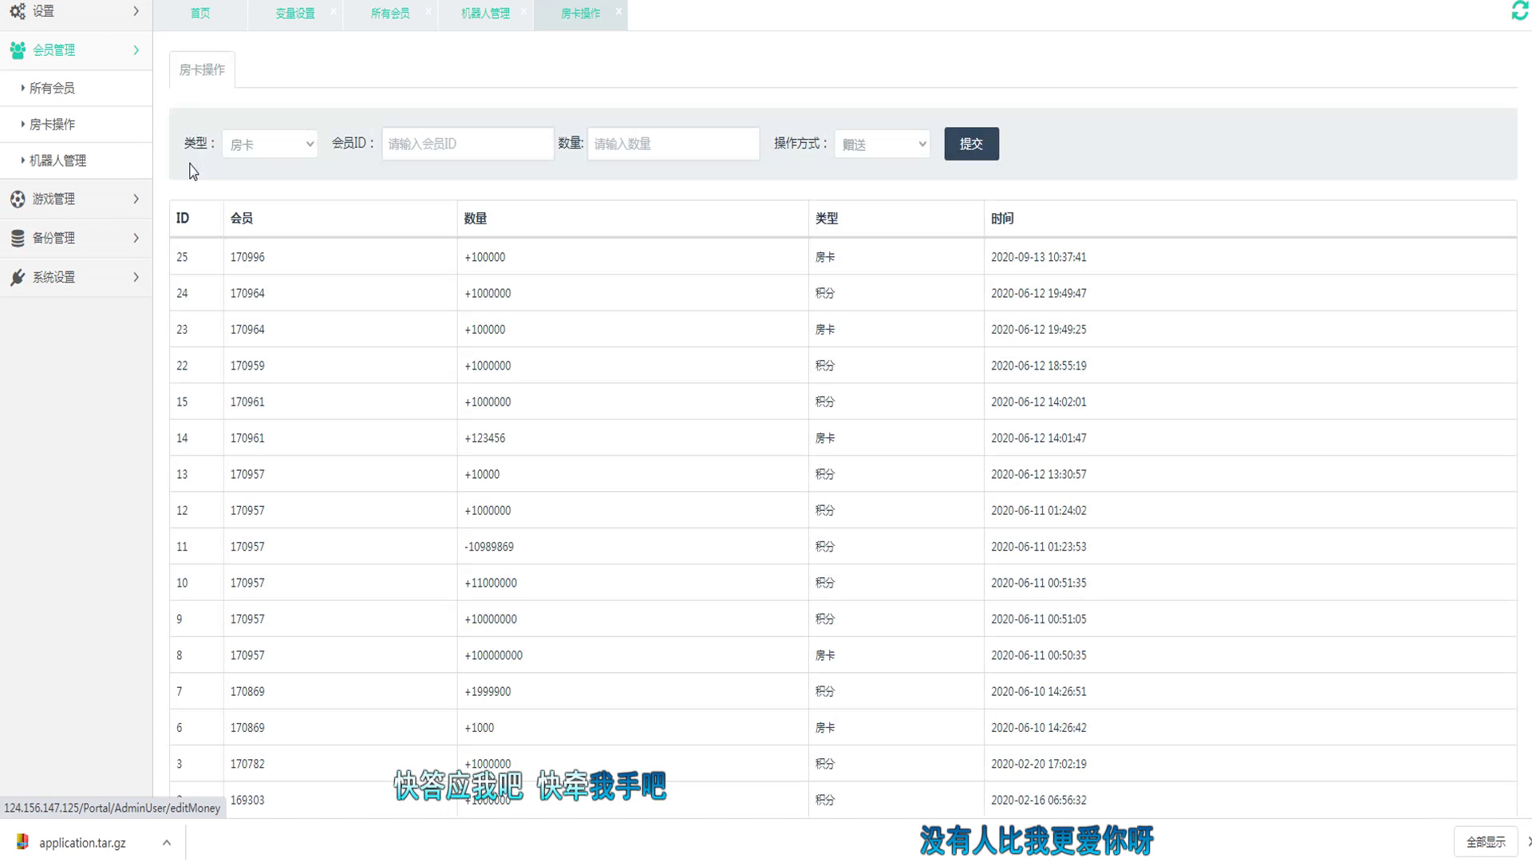
drag(461, 254, 790, 287)
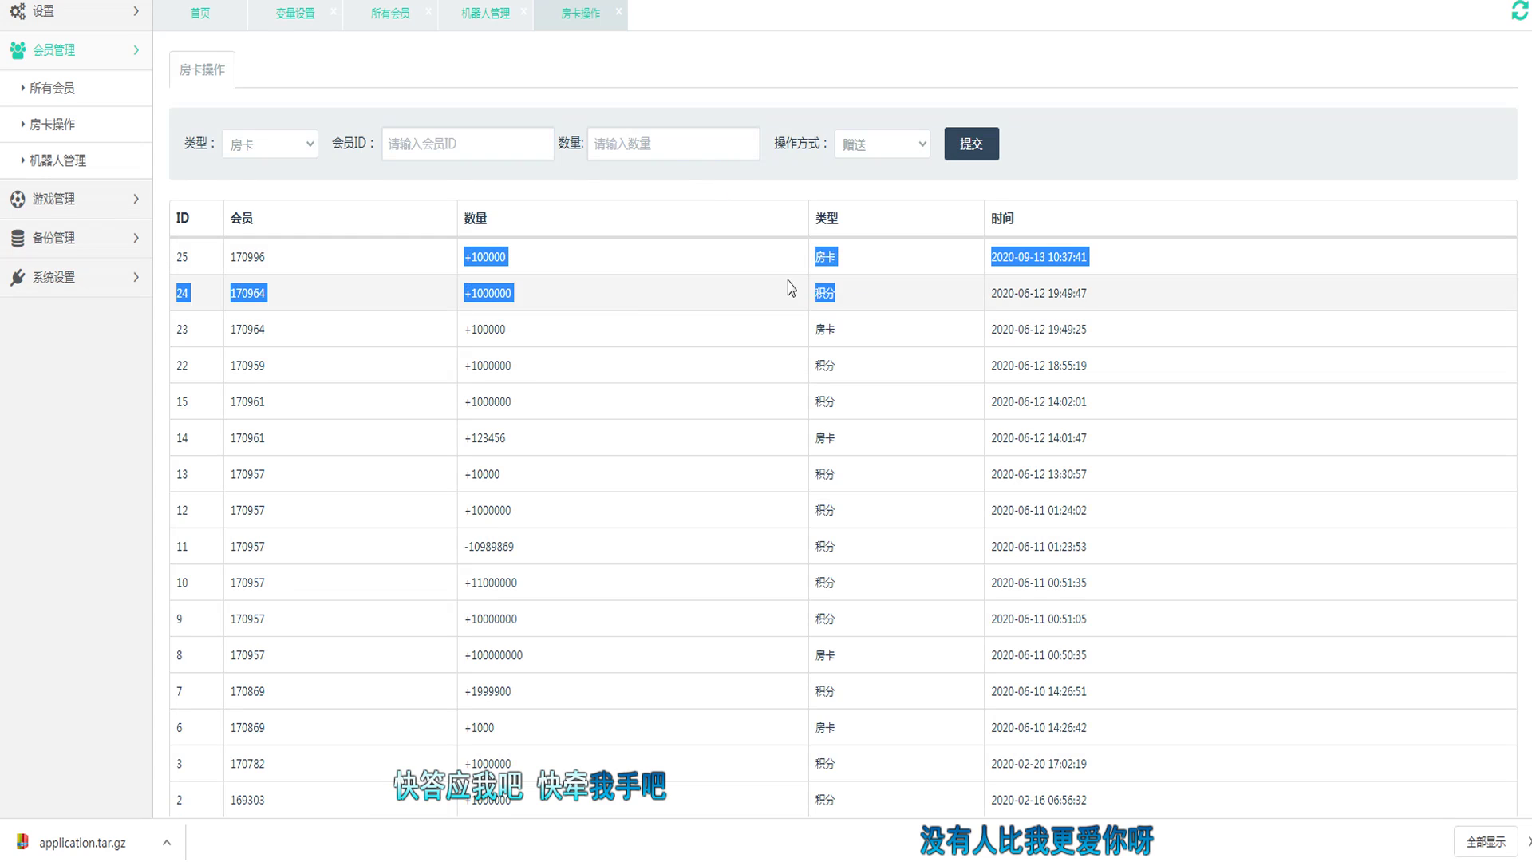
click(692, 304)
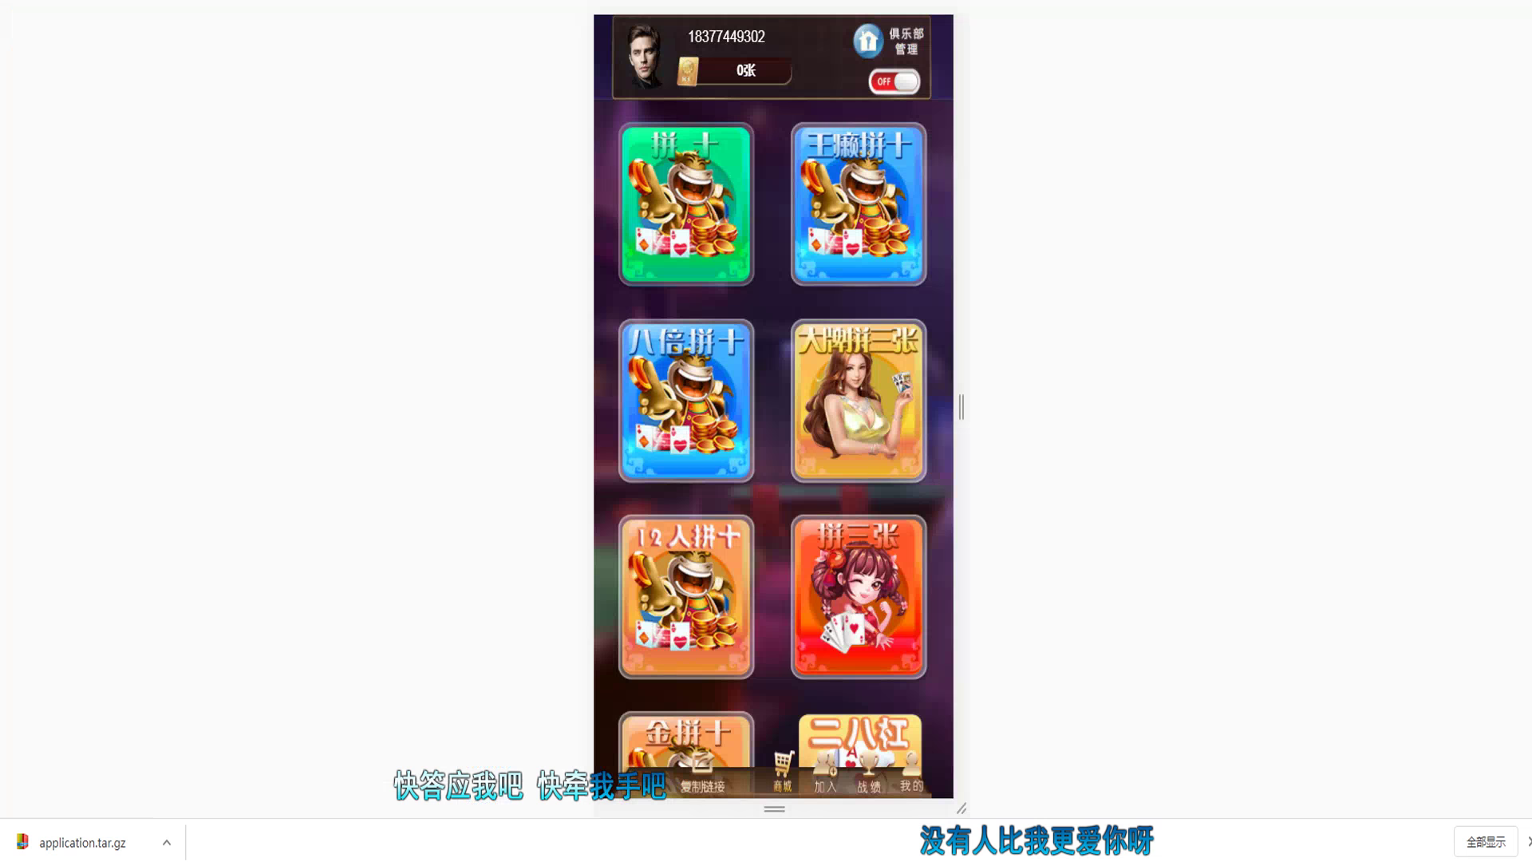
Step: Open a club named 测试苏 for 50 cards, then reload to see the 99950-card balance
click(904, 81)
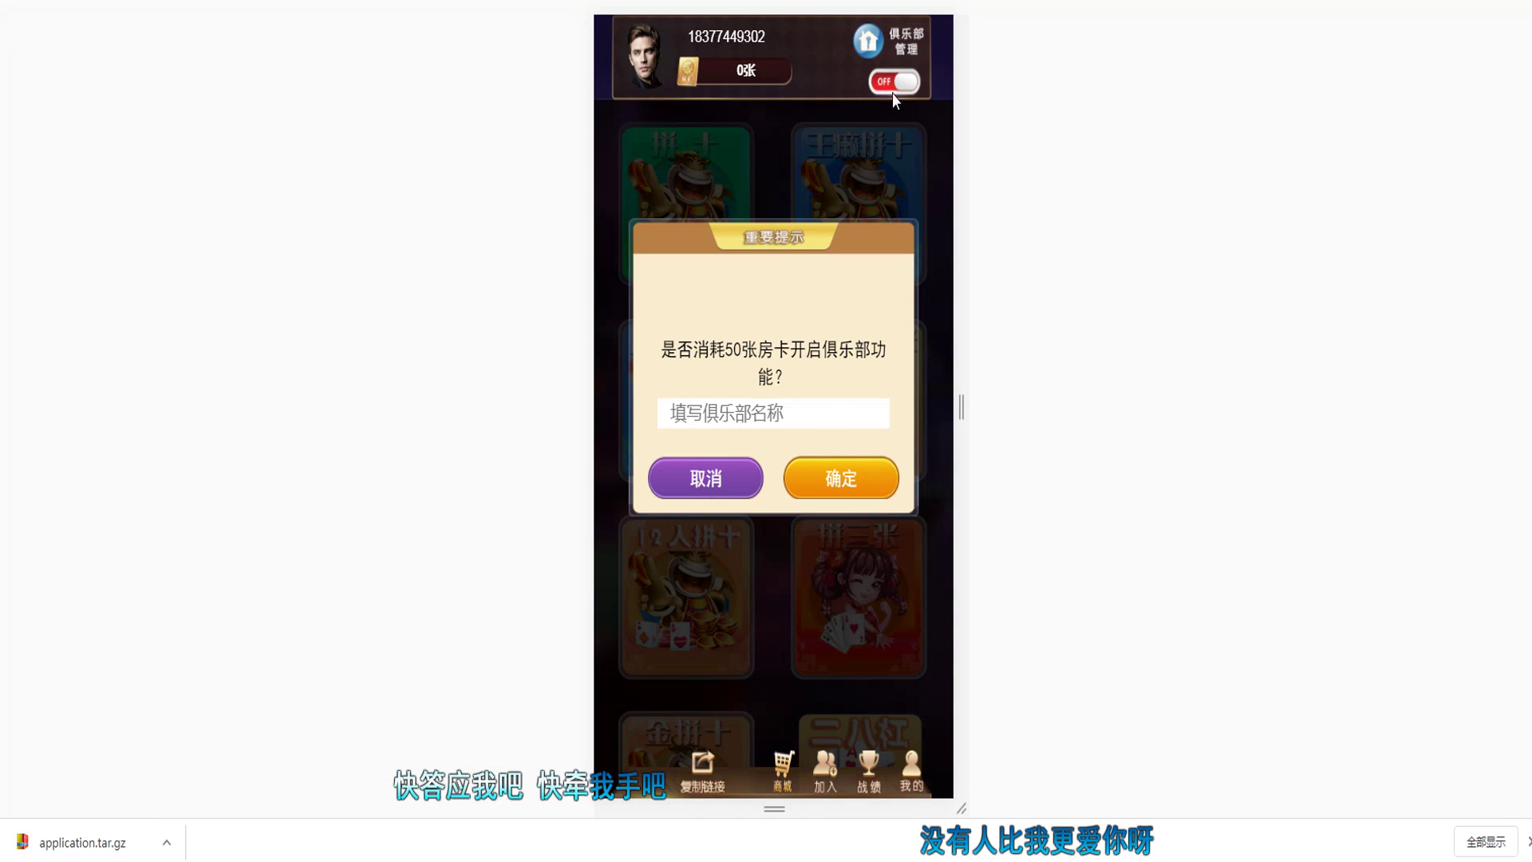
click(763, 416)
text(测试)
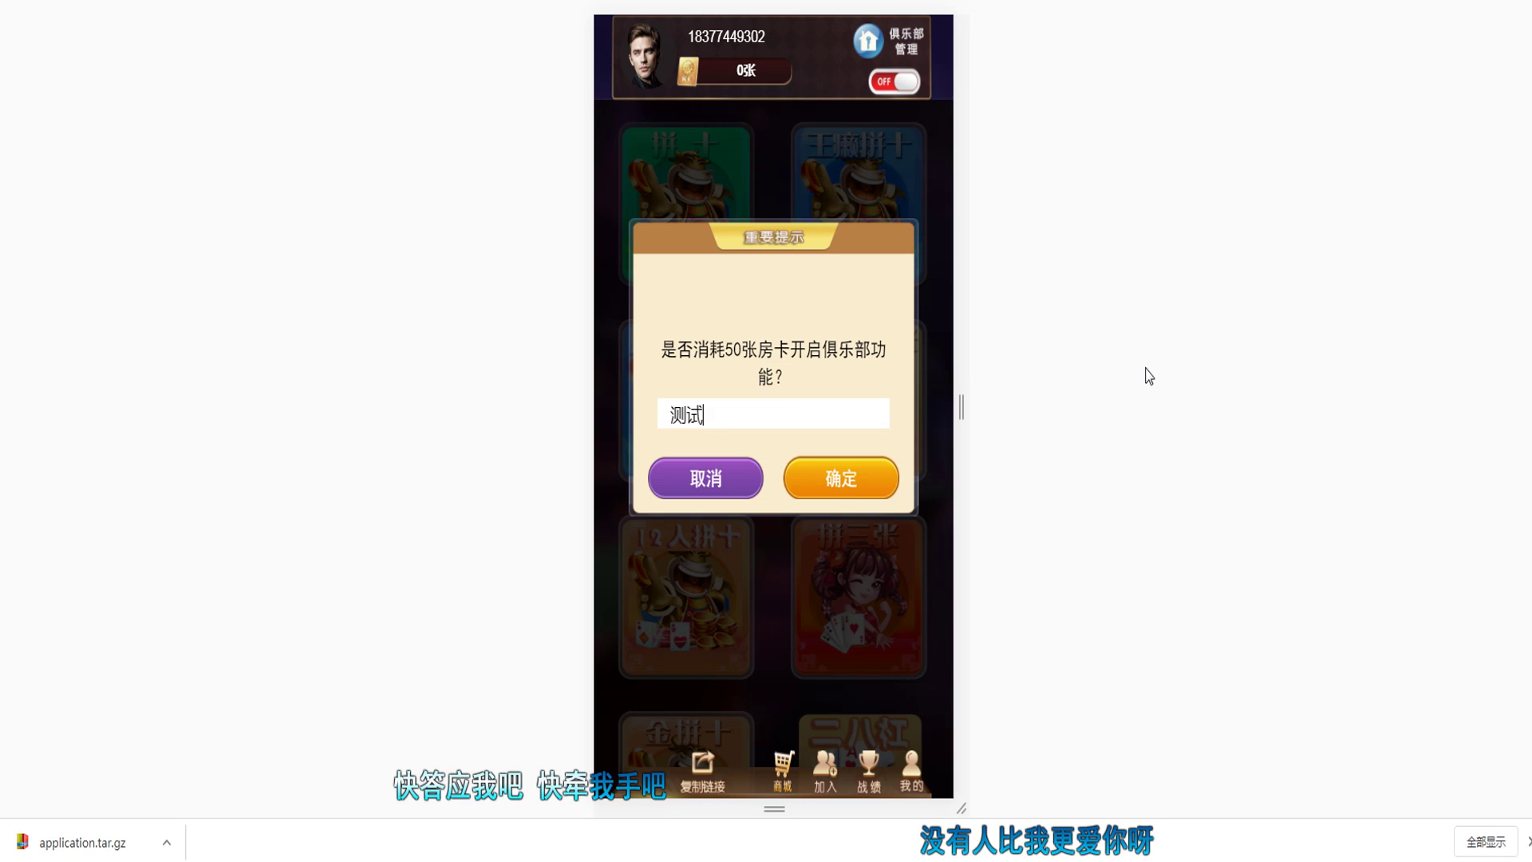
text(su)
key(space)
click(862, 490)
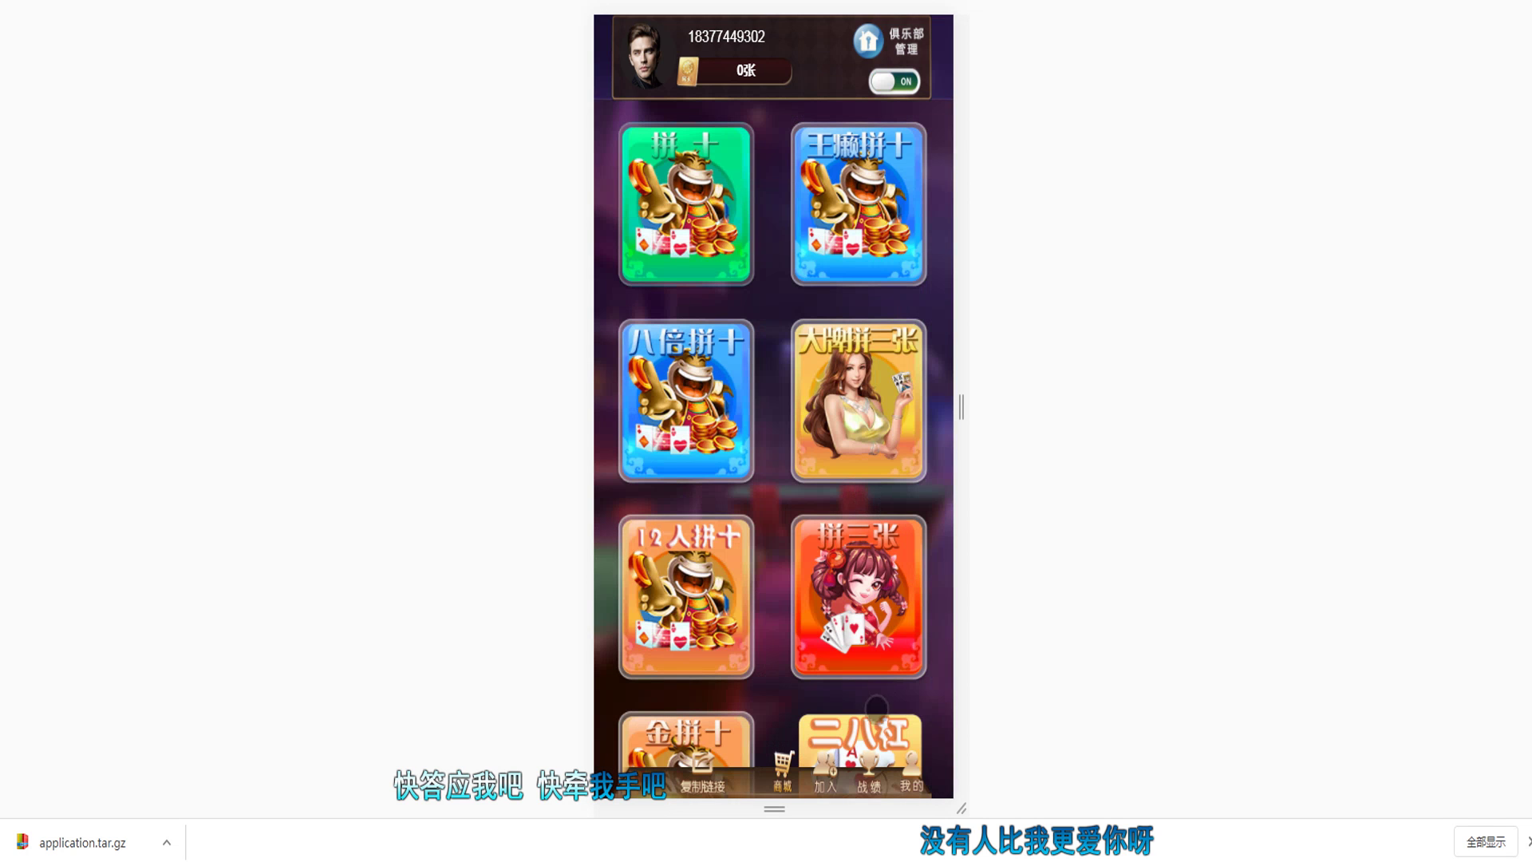
click(911, 776)
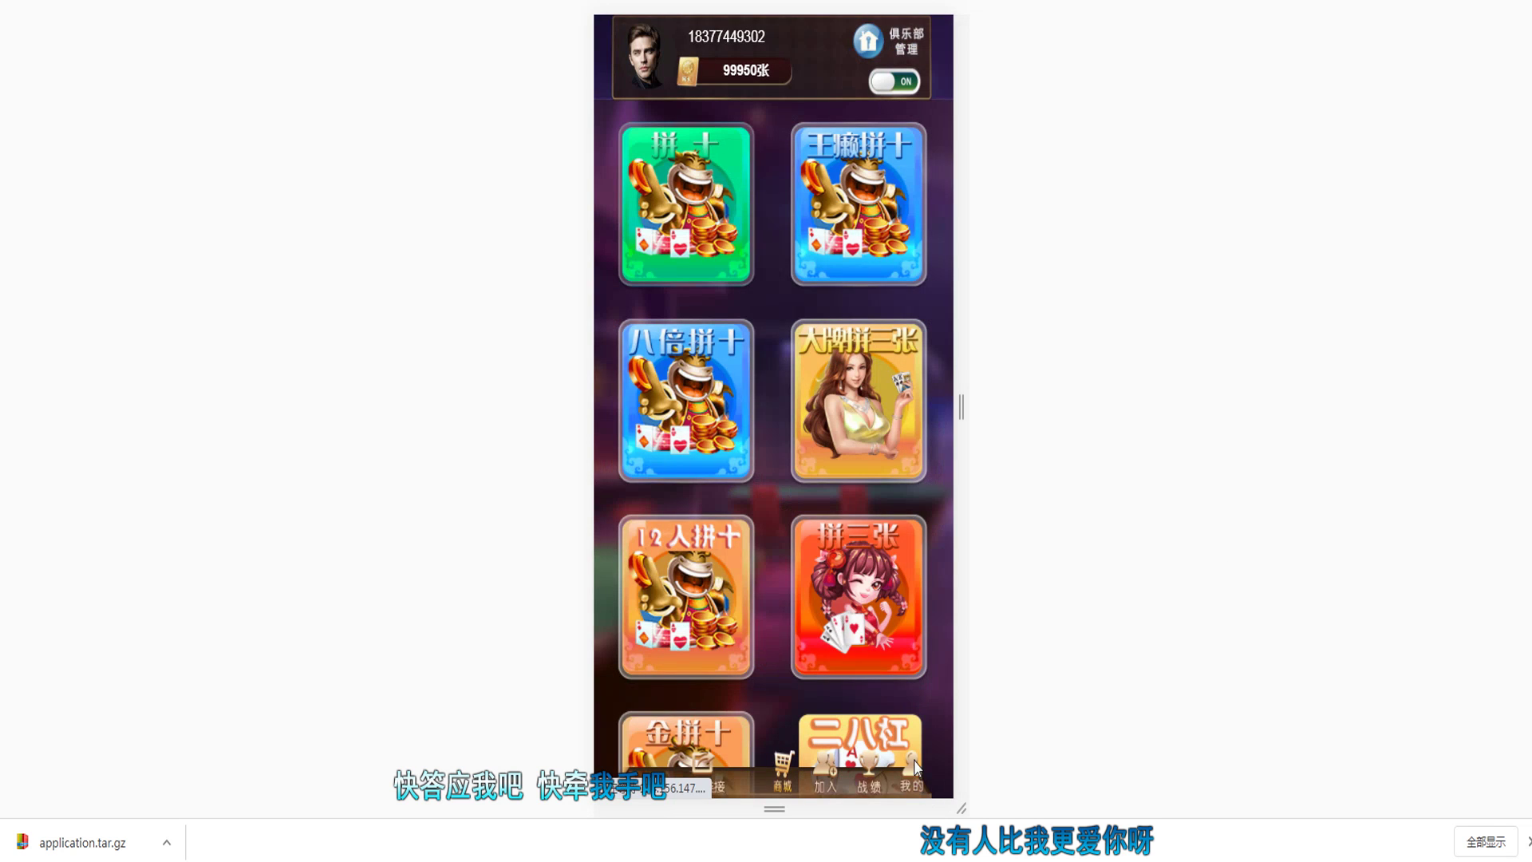
click(916, 754)
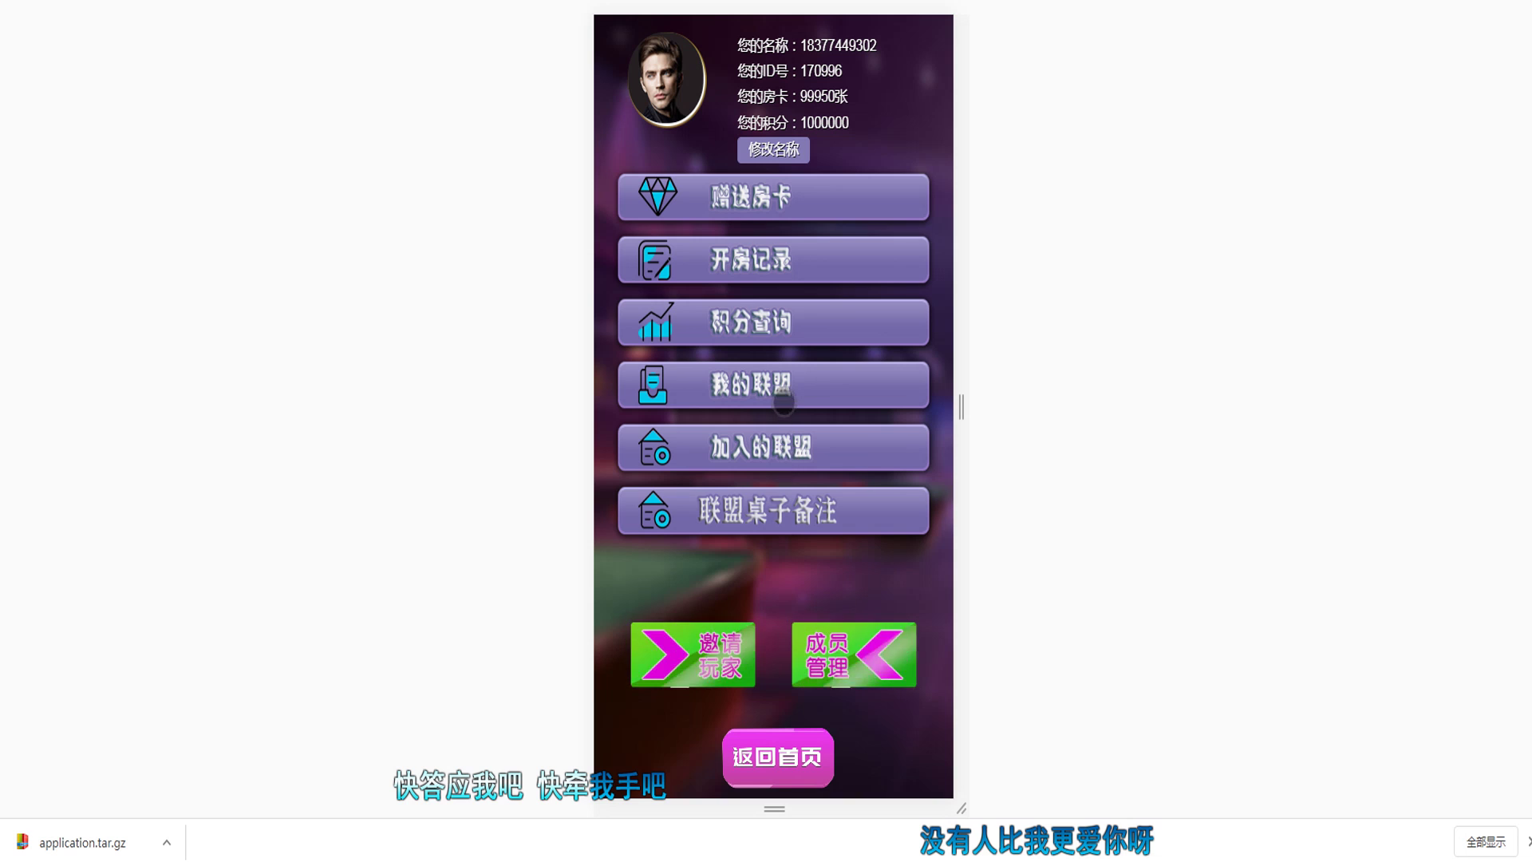
Step: View the 测试苏 league page and go back to the member menu
click(774, 388)
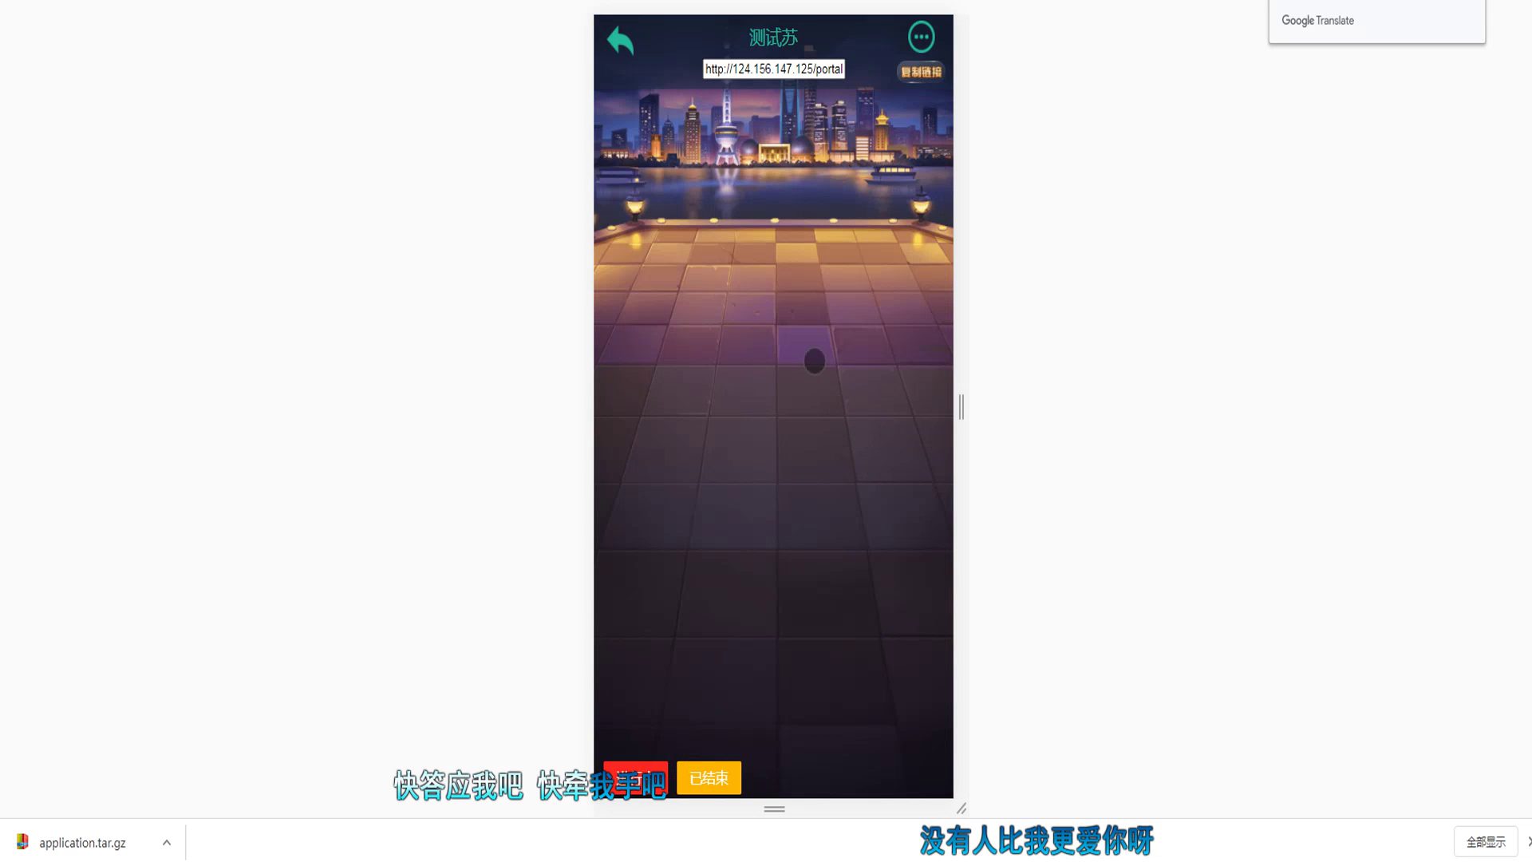
click(622, 40)
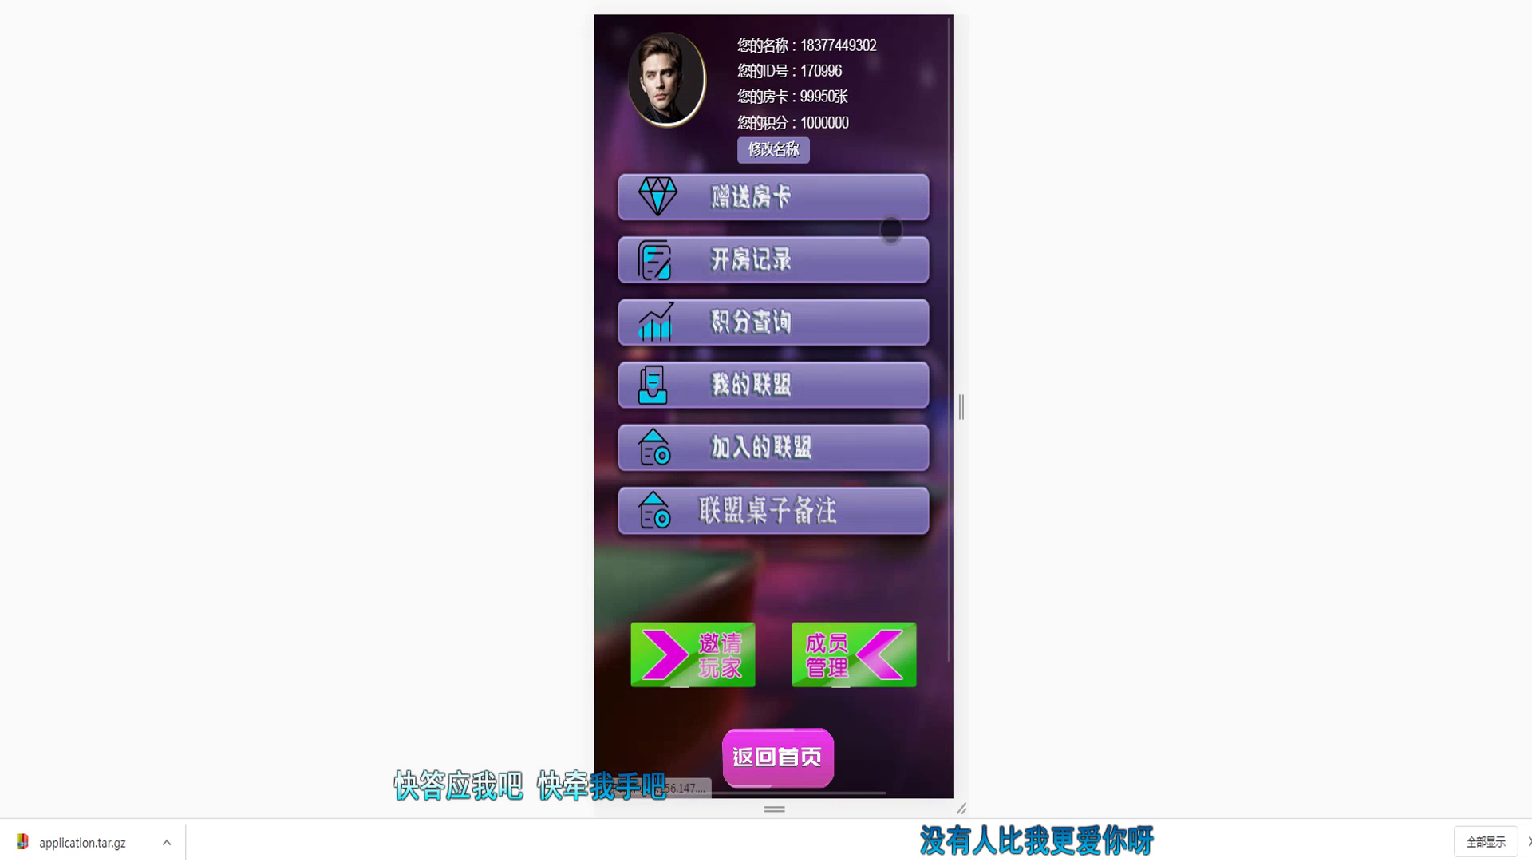
click(796, 387)
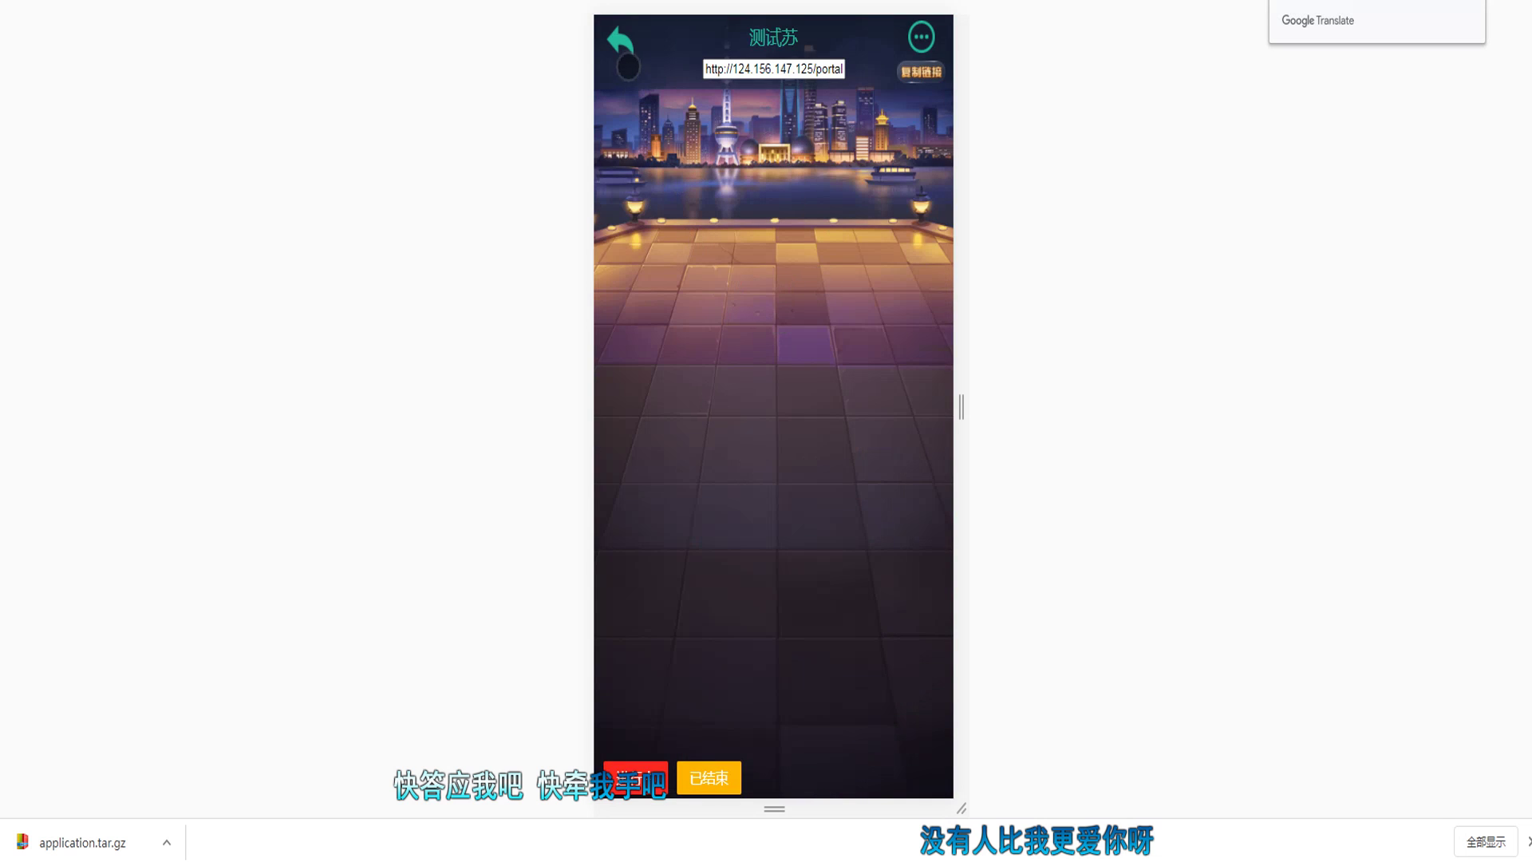
click(626, 63)
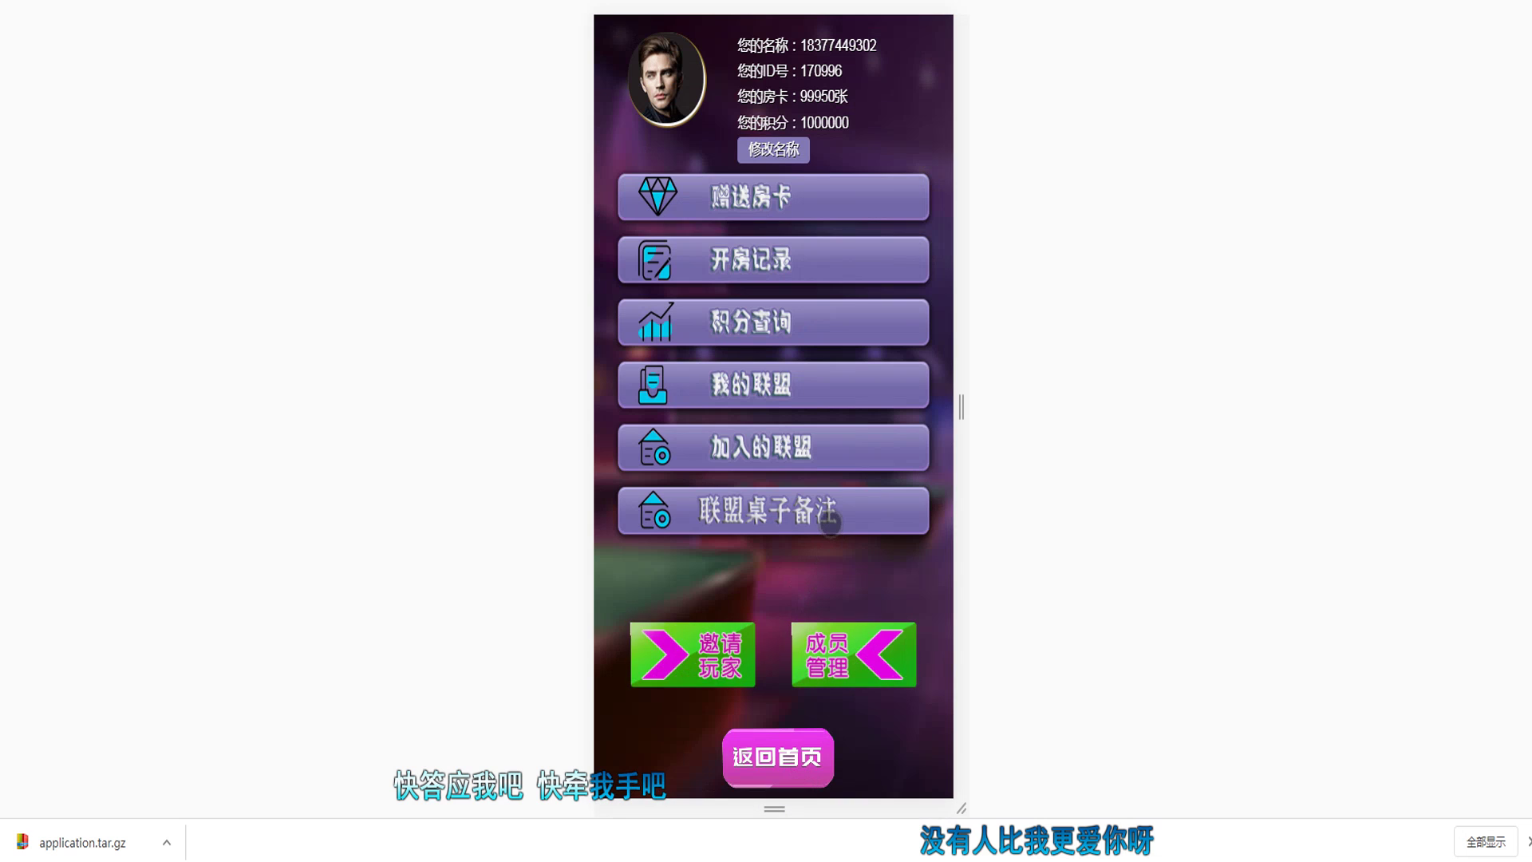
Step: Enter league table notes 一, 二 and 三 and save them
click(796, 509)
click(790, 302)
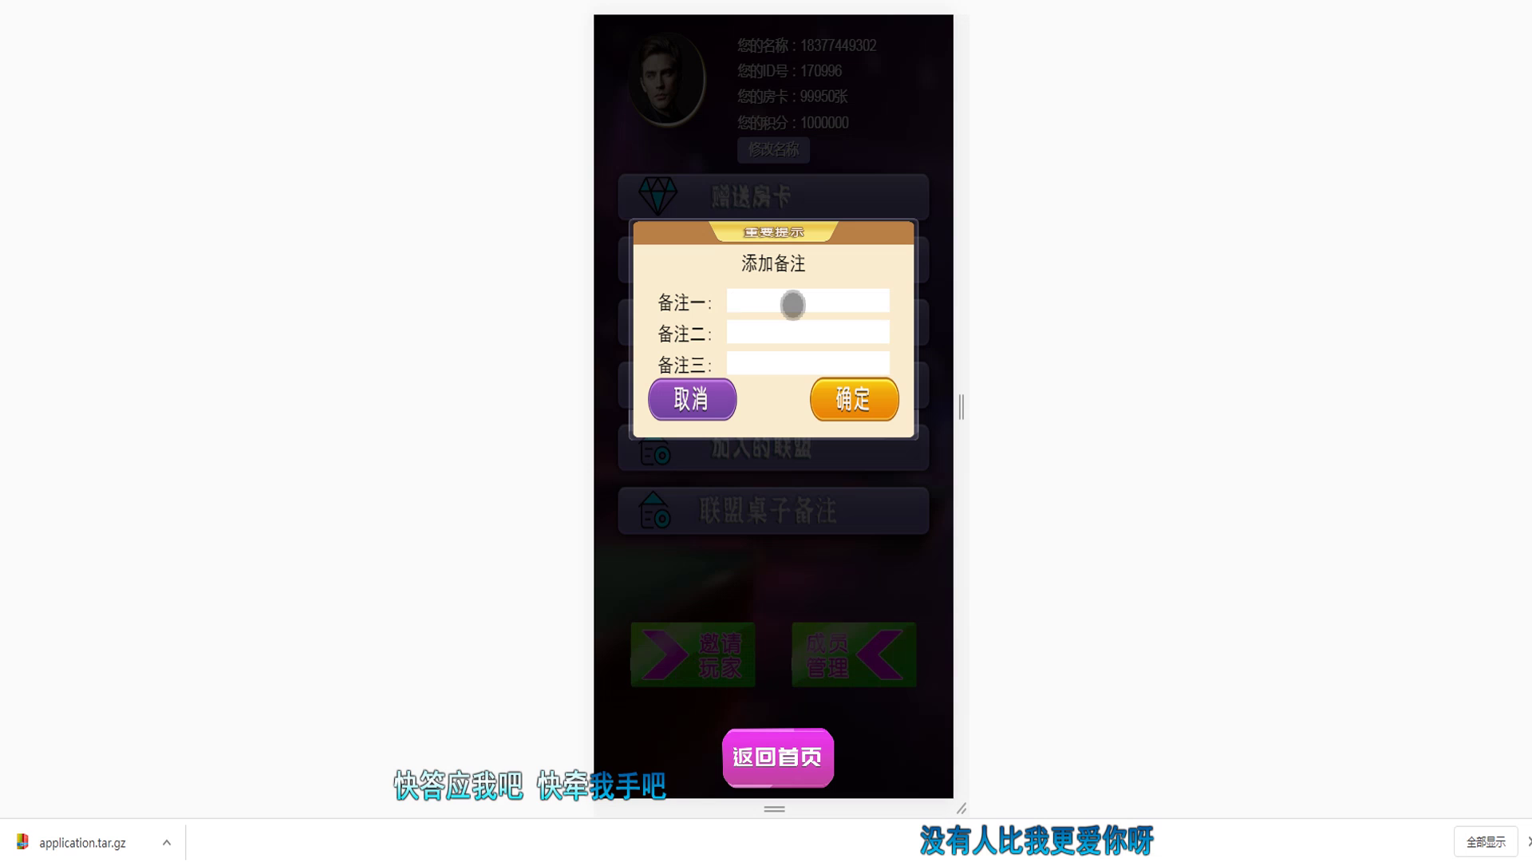
text(yi)
key(space)
key(Tab)
text(er)
key(space)
key(Tab)
text(san)
key(space)
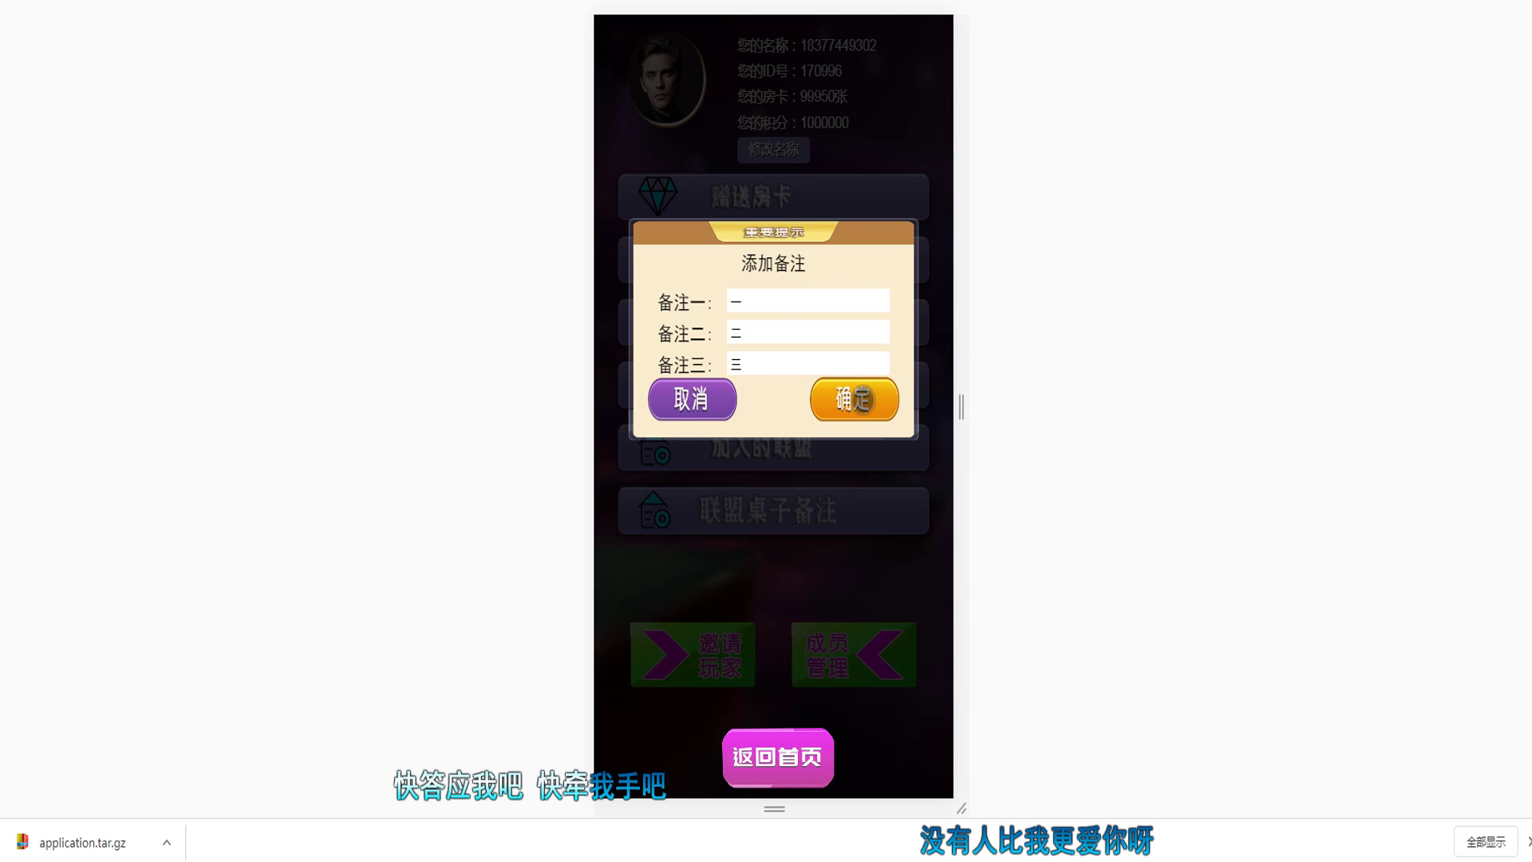
click(859, 399)
click(915, 11)
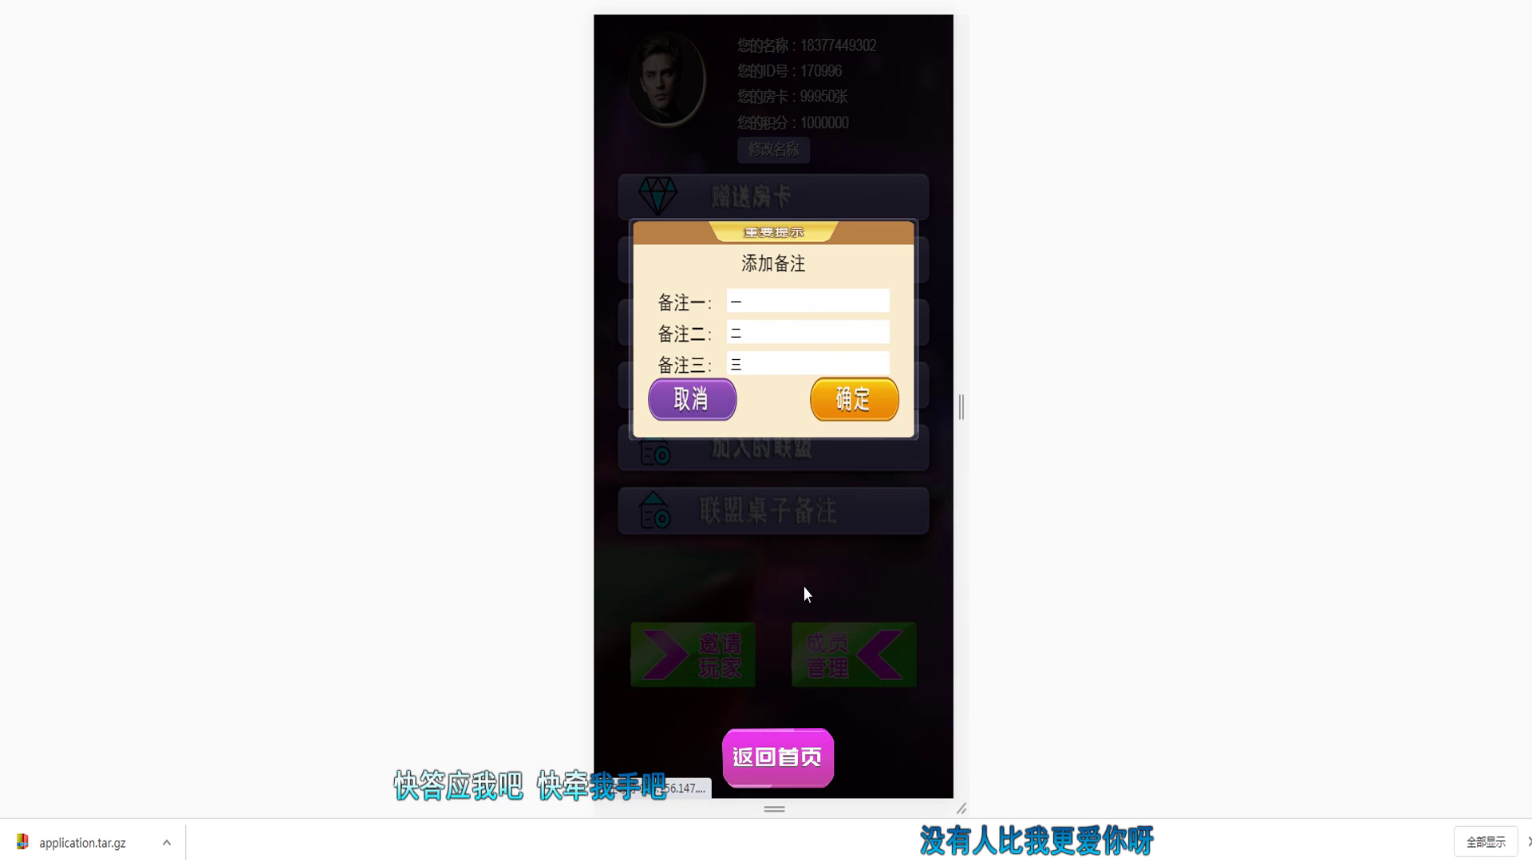
Step: Check the opened-rooms list, then return to the game lobby
click(846, 669)
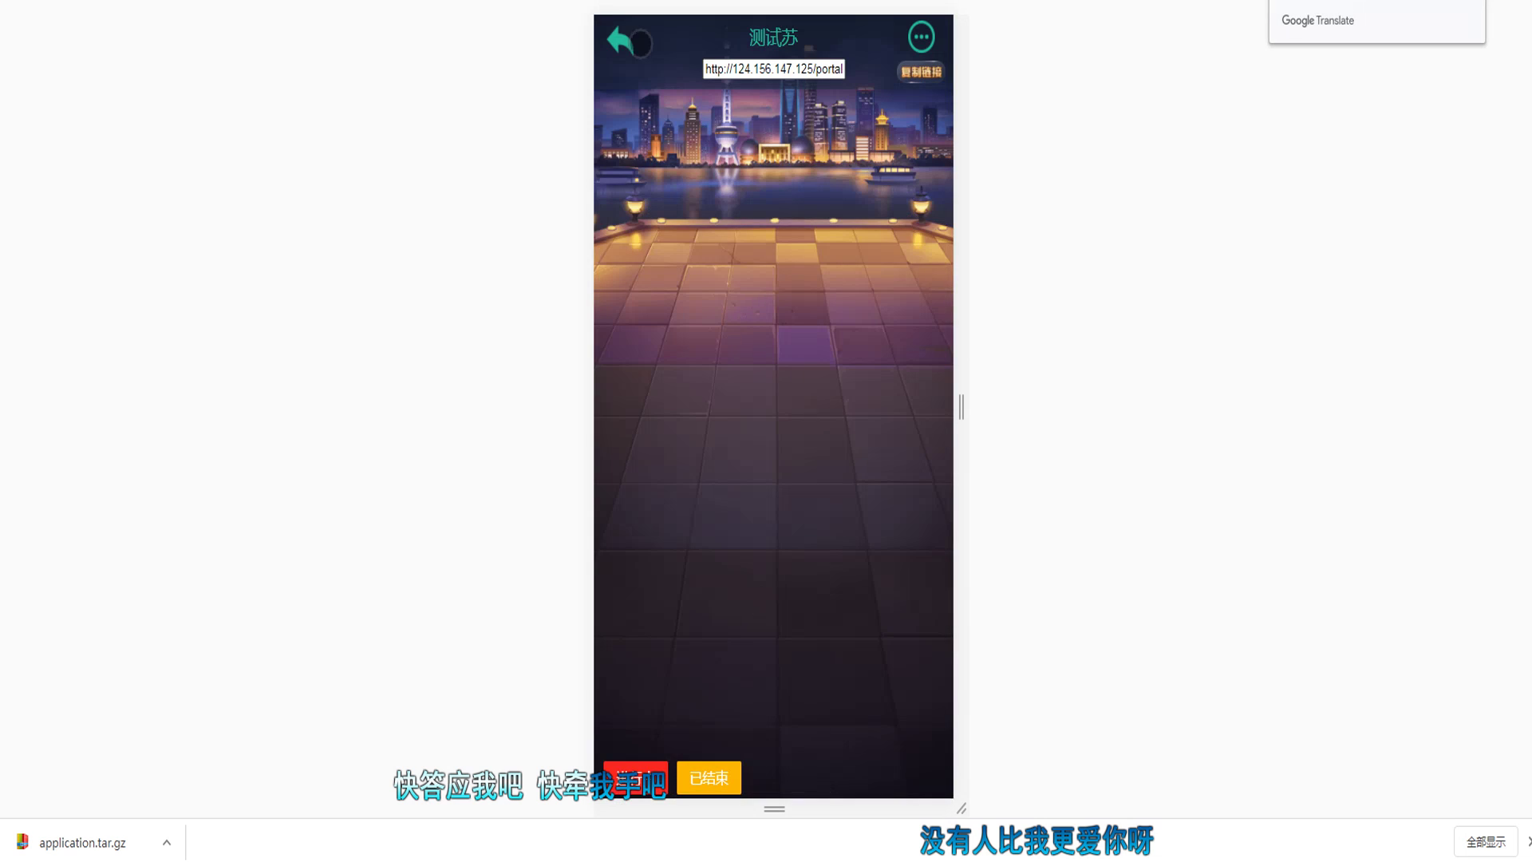
click(806, 757)
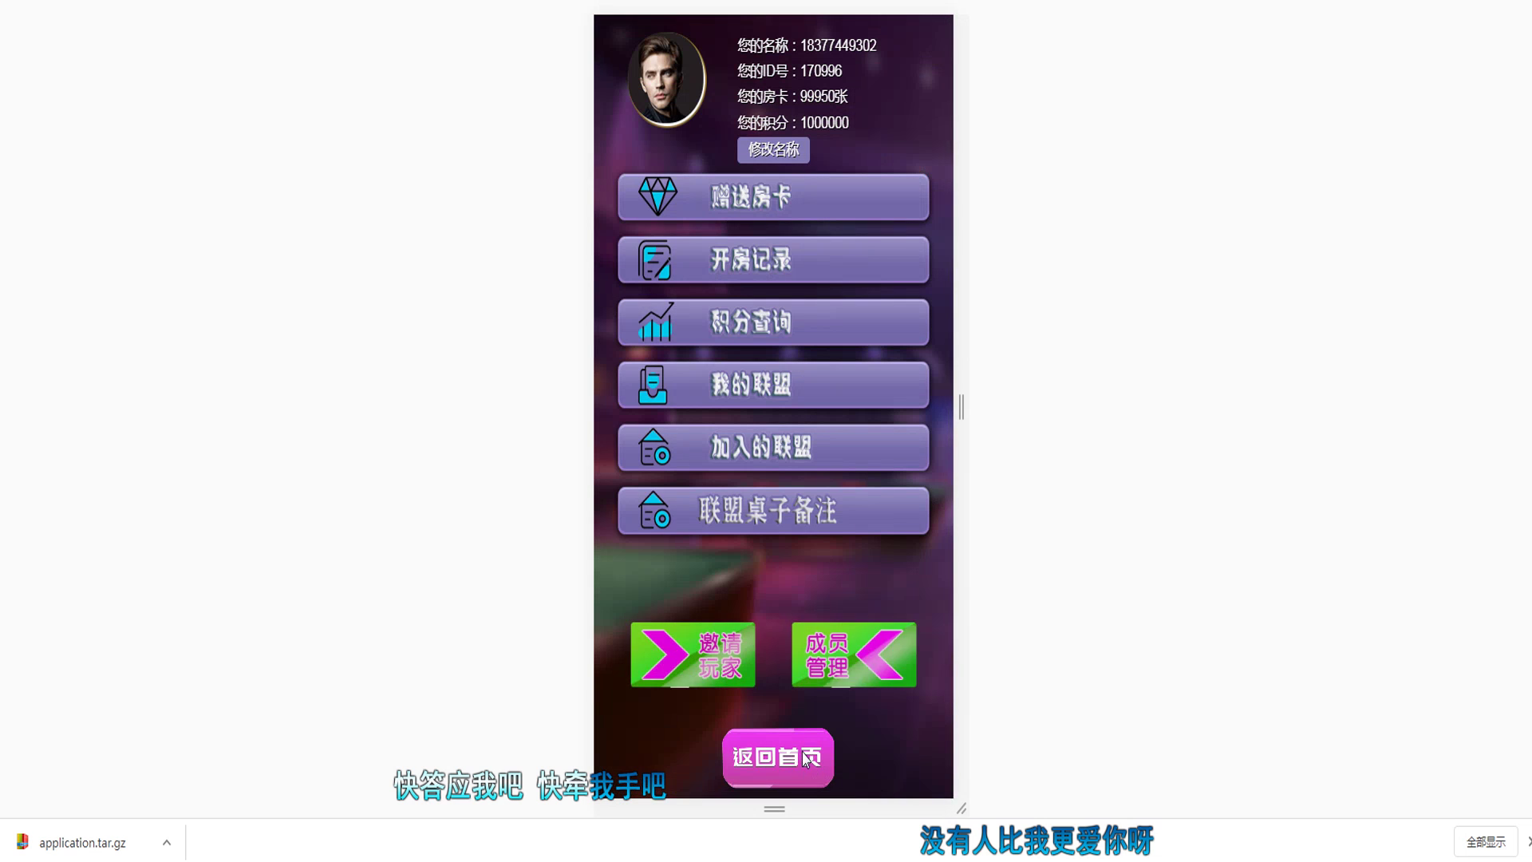
click(806, 756)
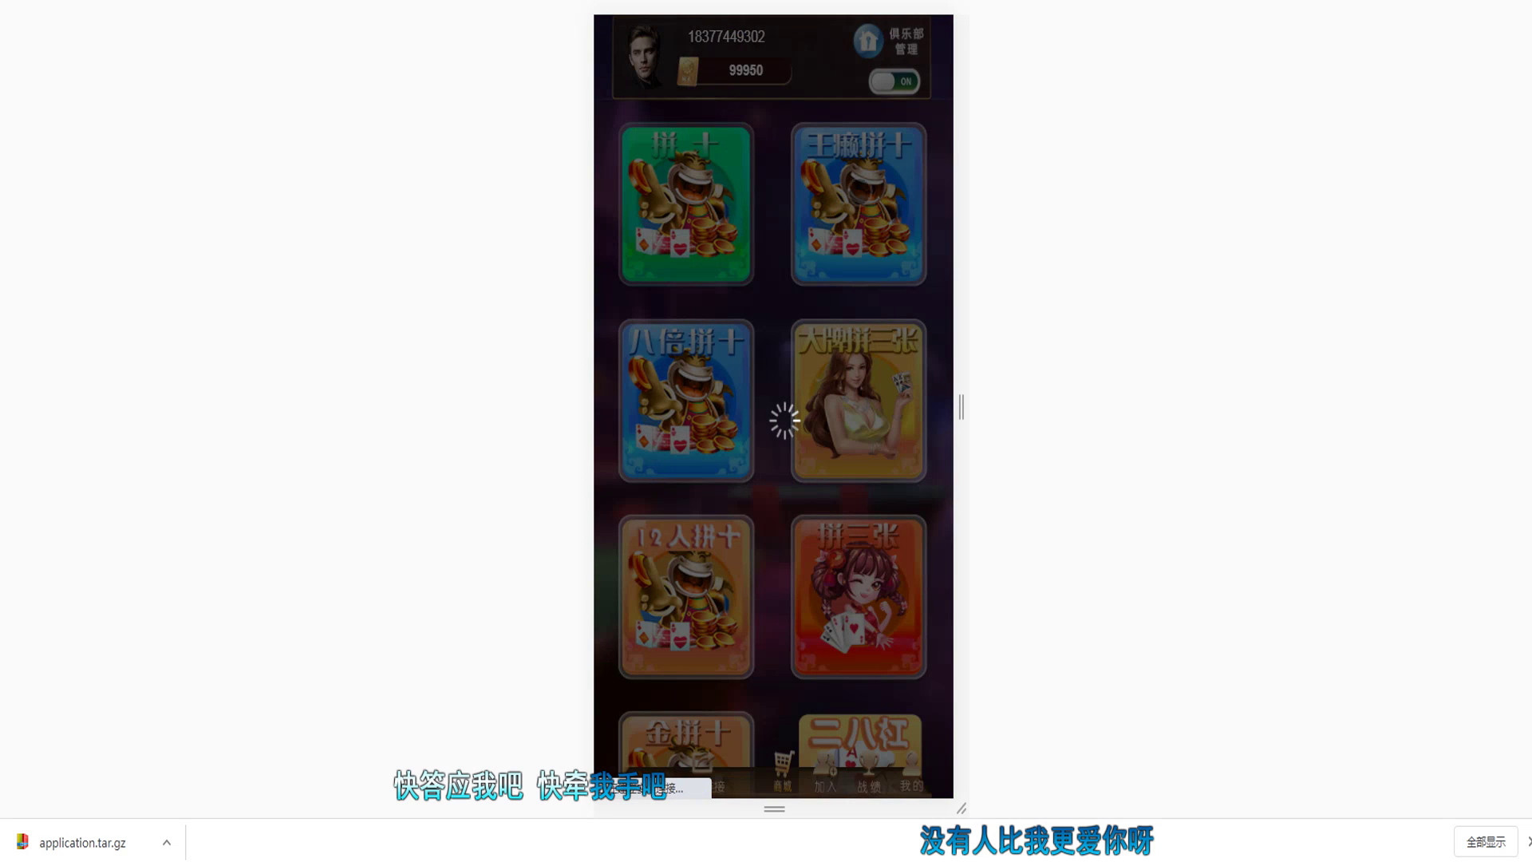
Step: Create an auto-start points-mode room with table note 二
click(852, 207)
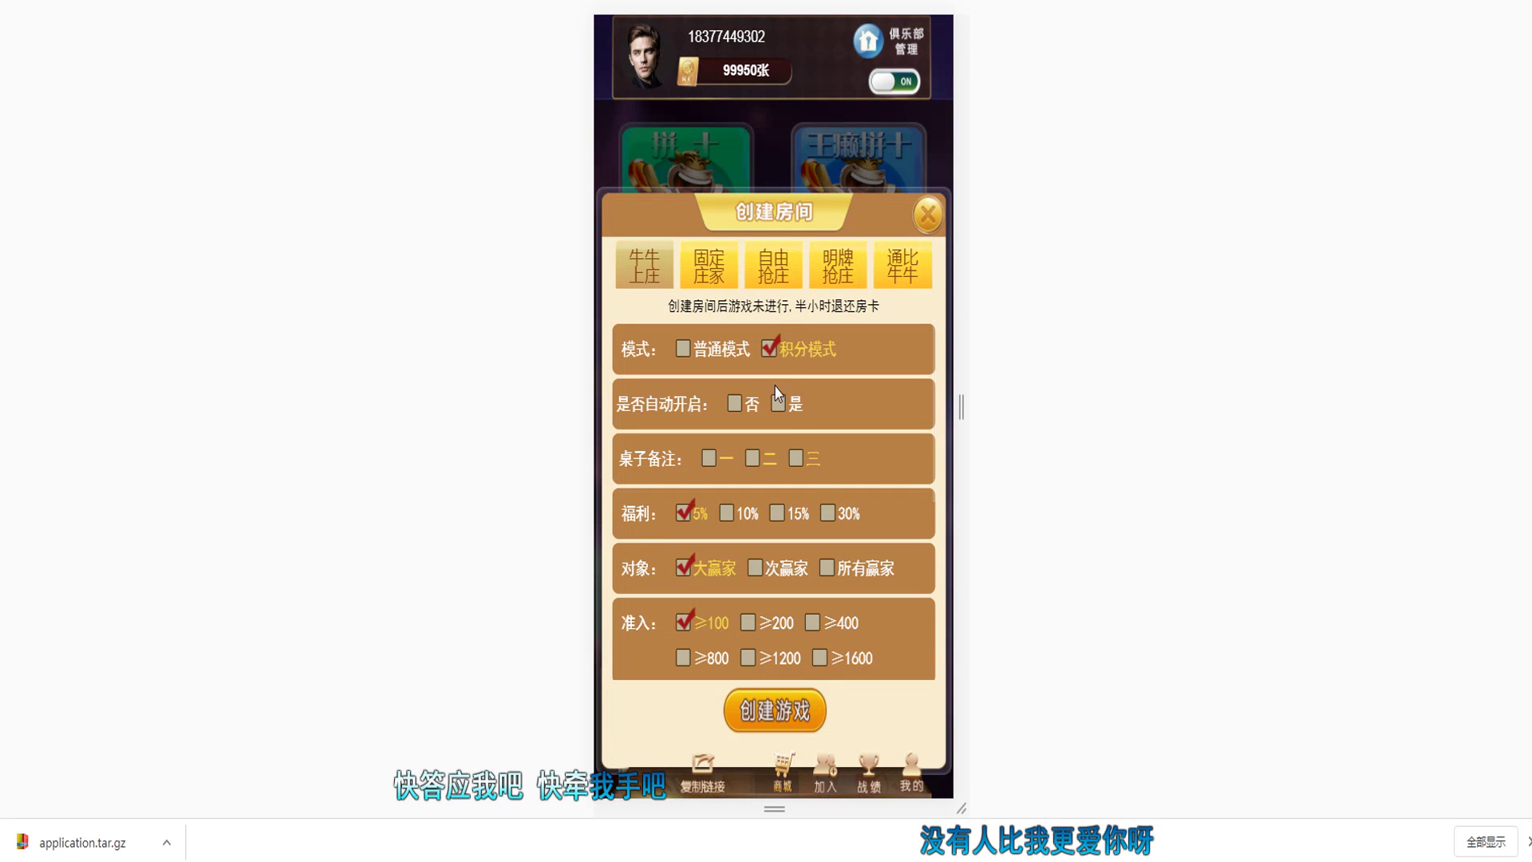
click(708, 459)
click(809, 713)
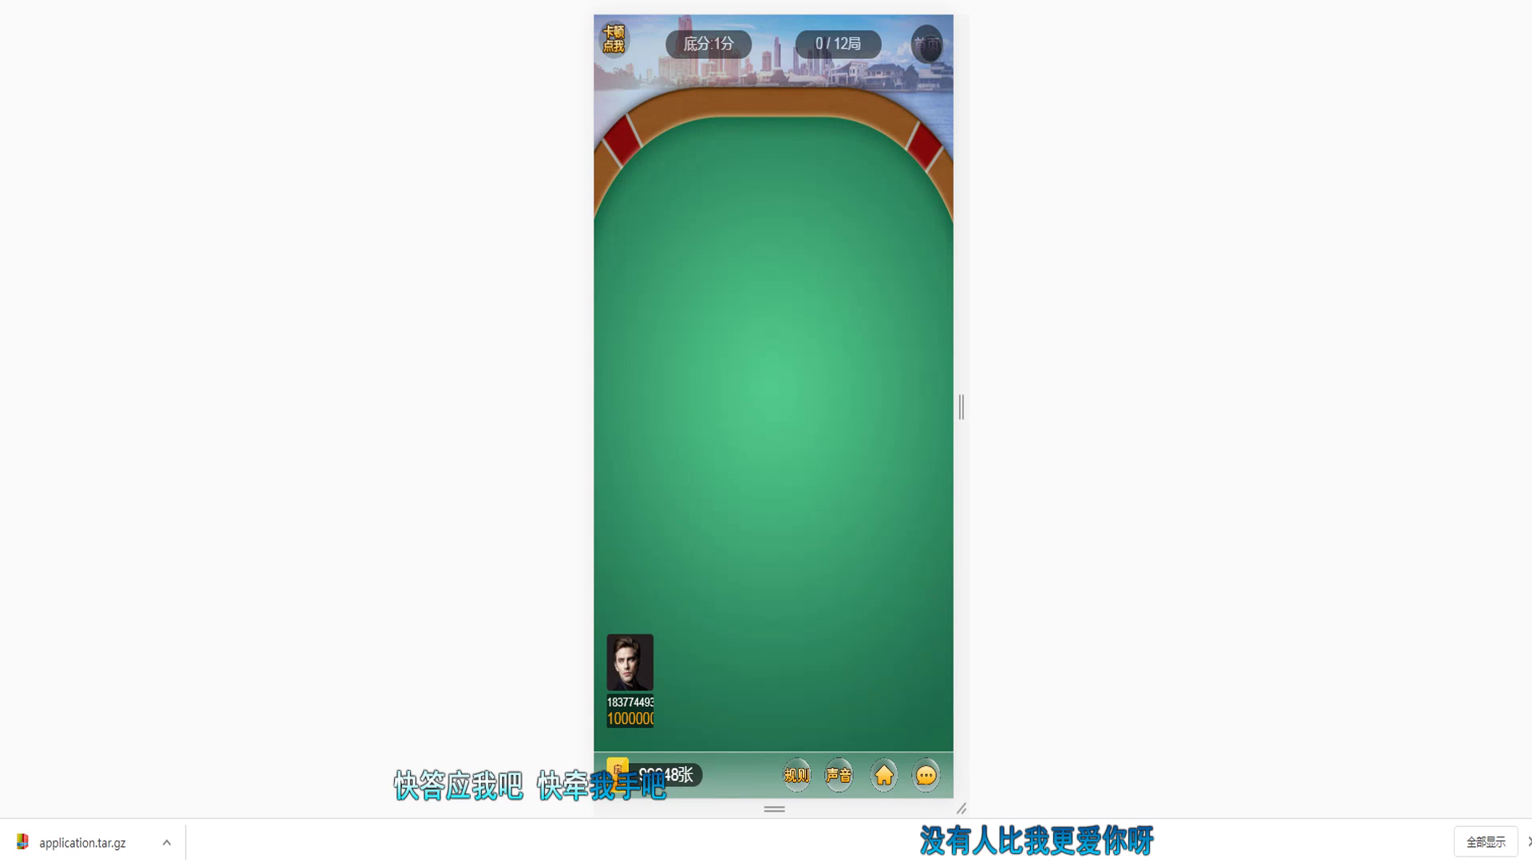
Step: Leave the table, find the new 二 room in 开房记录, and return to the lobby
click(926, 44)
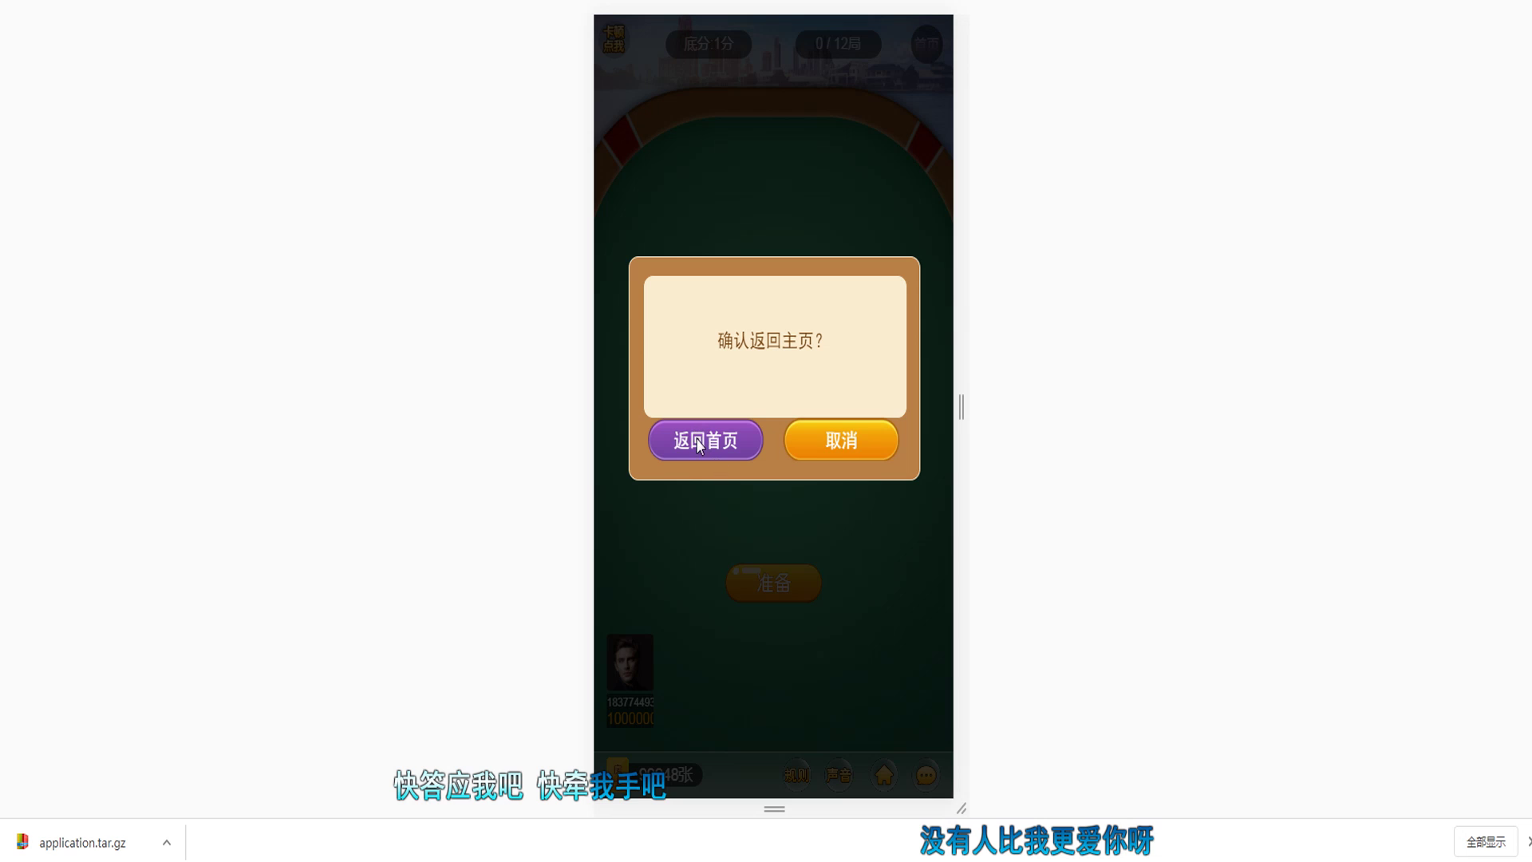
click(705, 443)
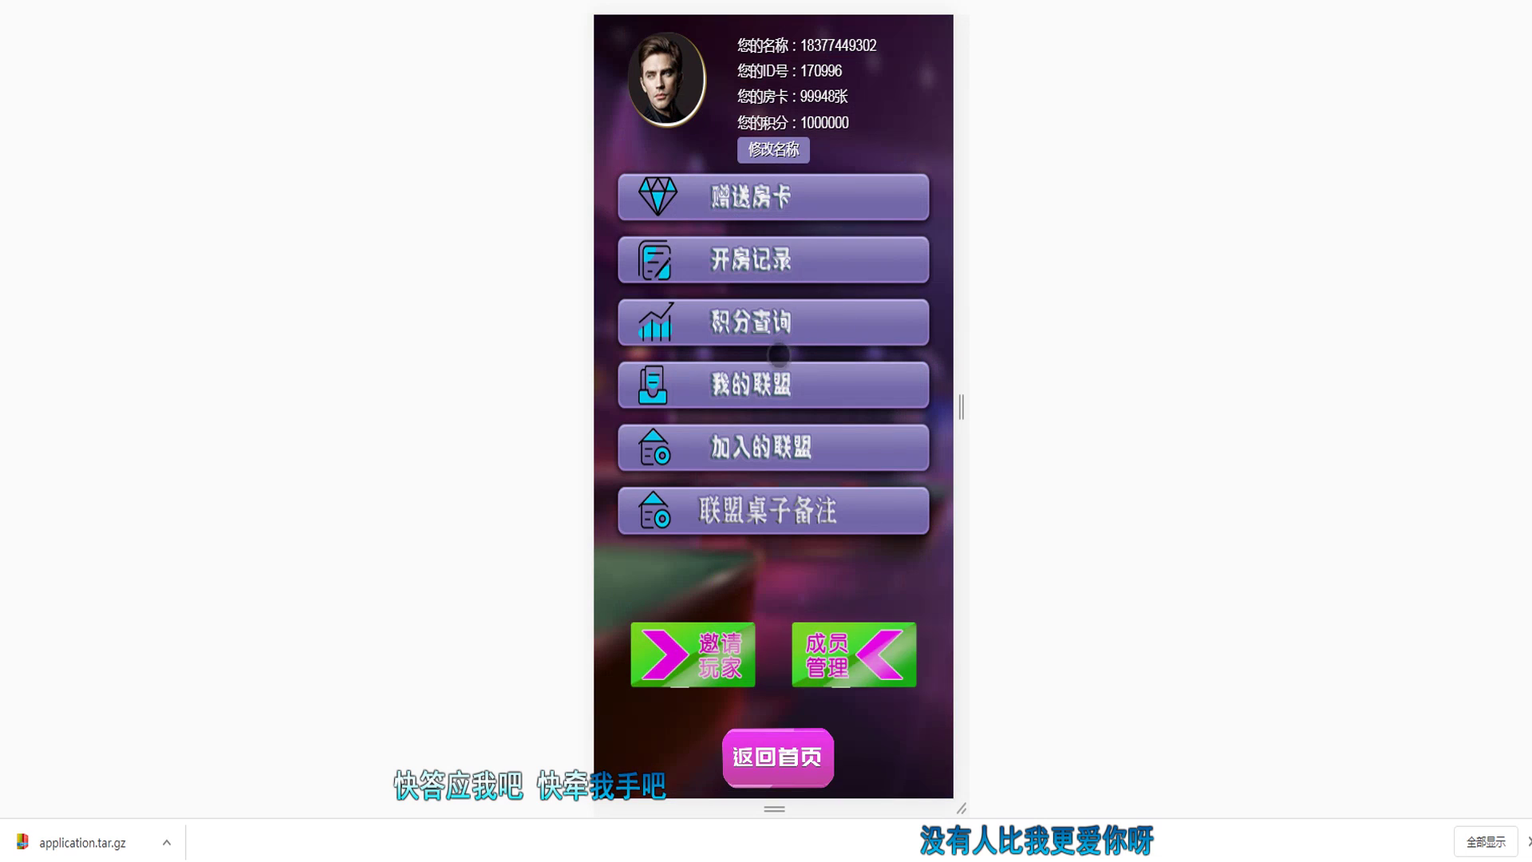
click(758, 388)
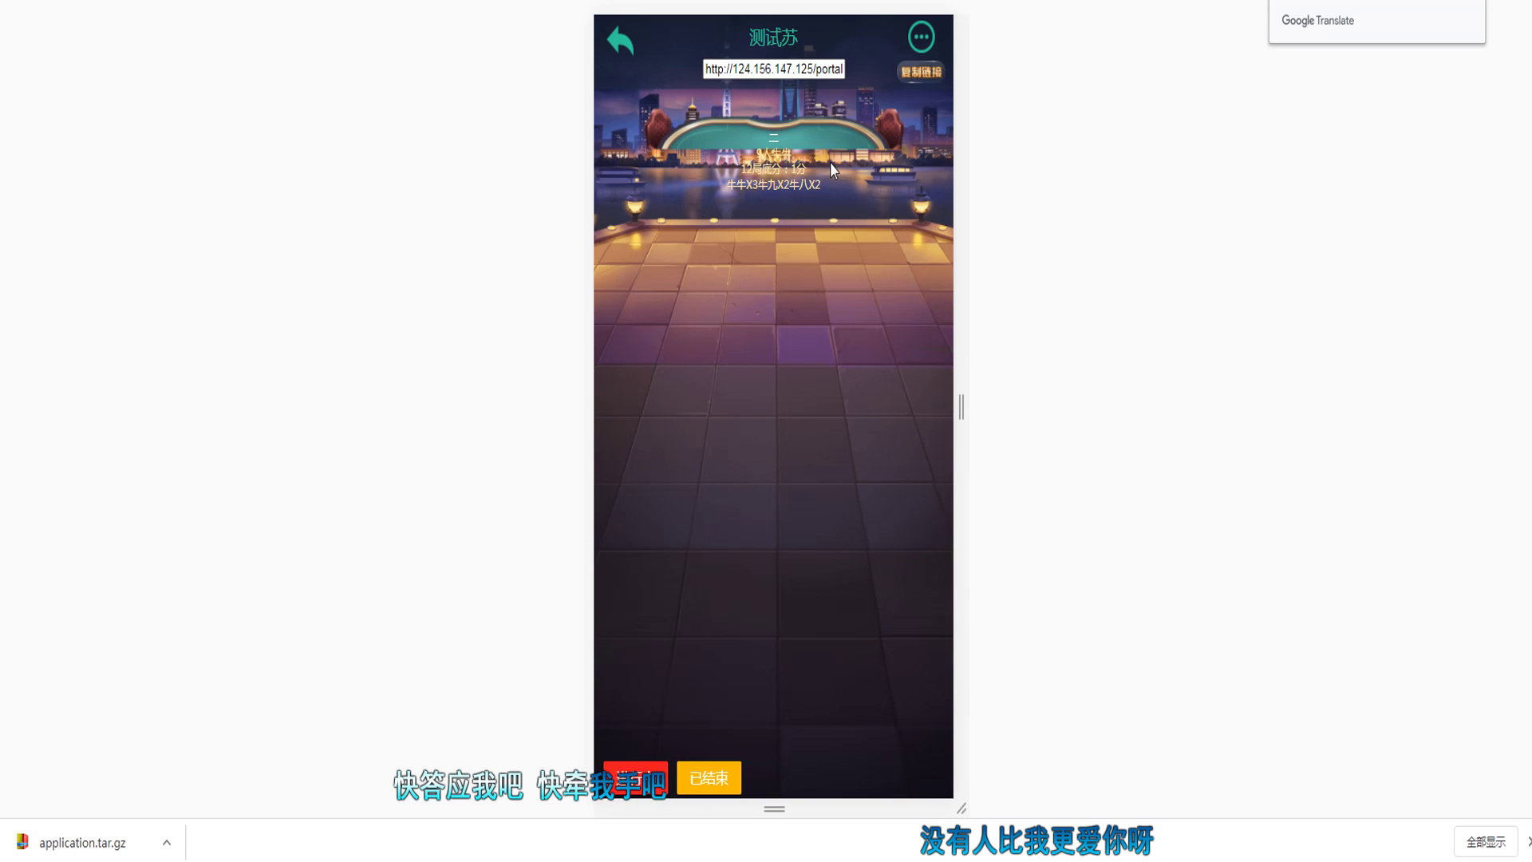
click(620, 40)
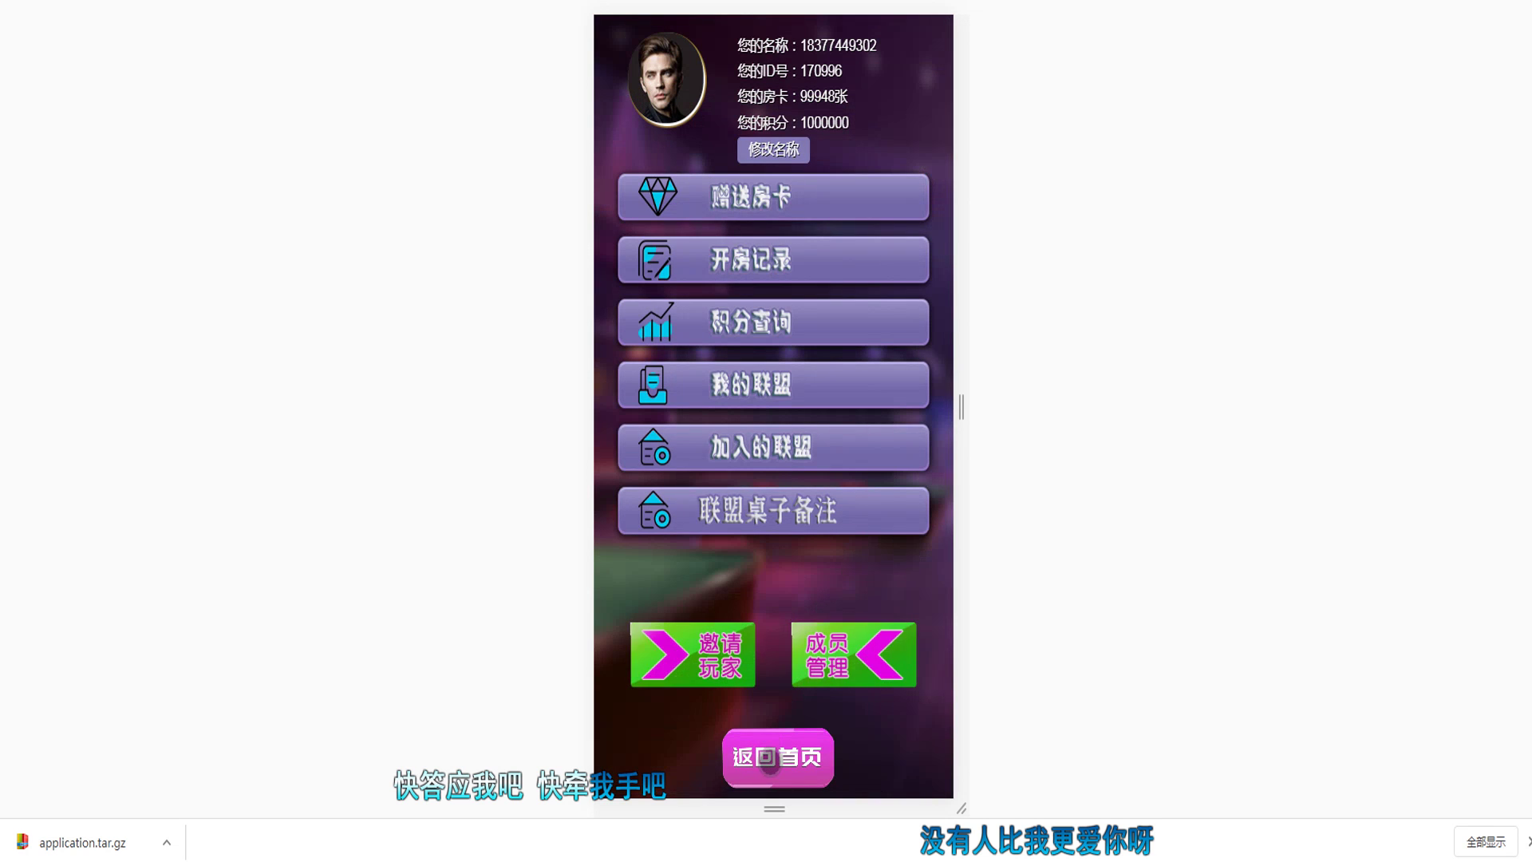
click(769, 758)
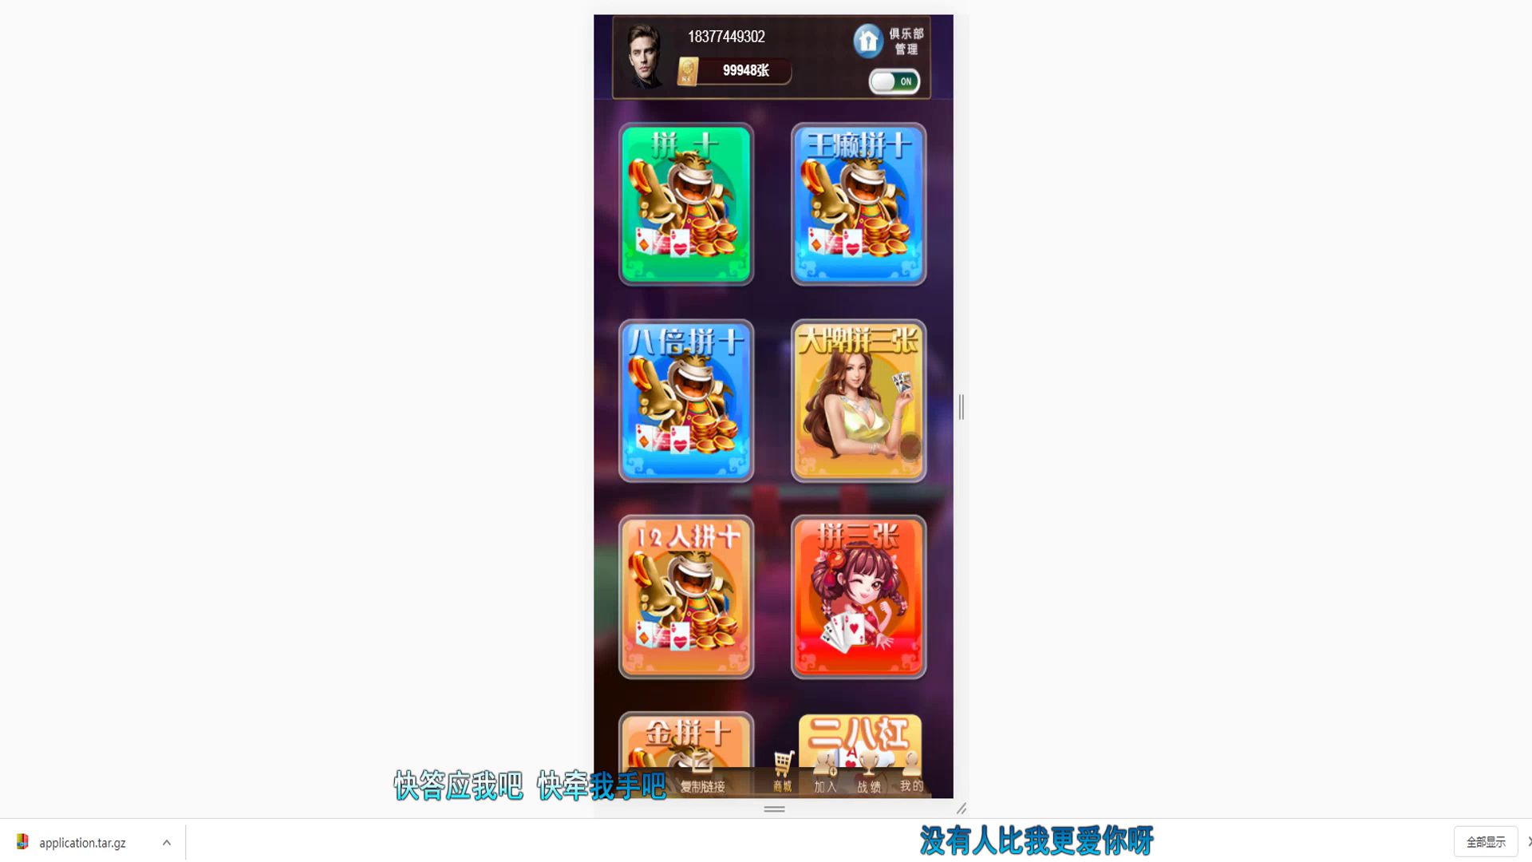
Step: Create an auto-start points-mode 大牌拼三张 room with table note 三
click(887, 431)
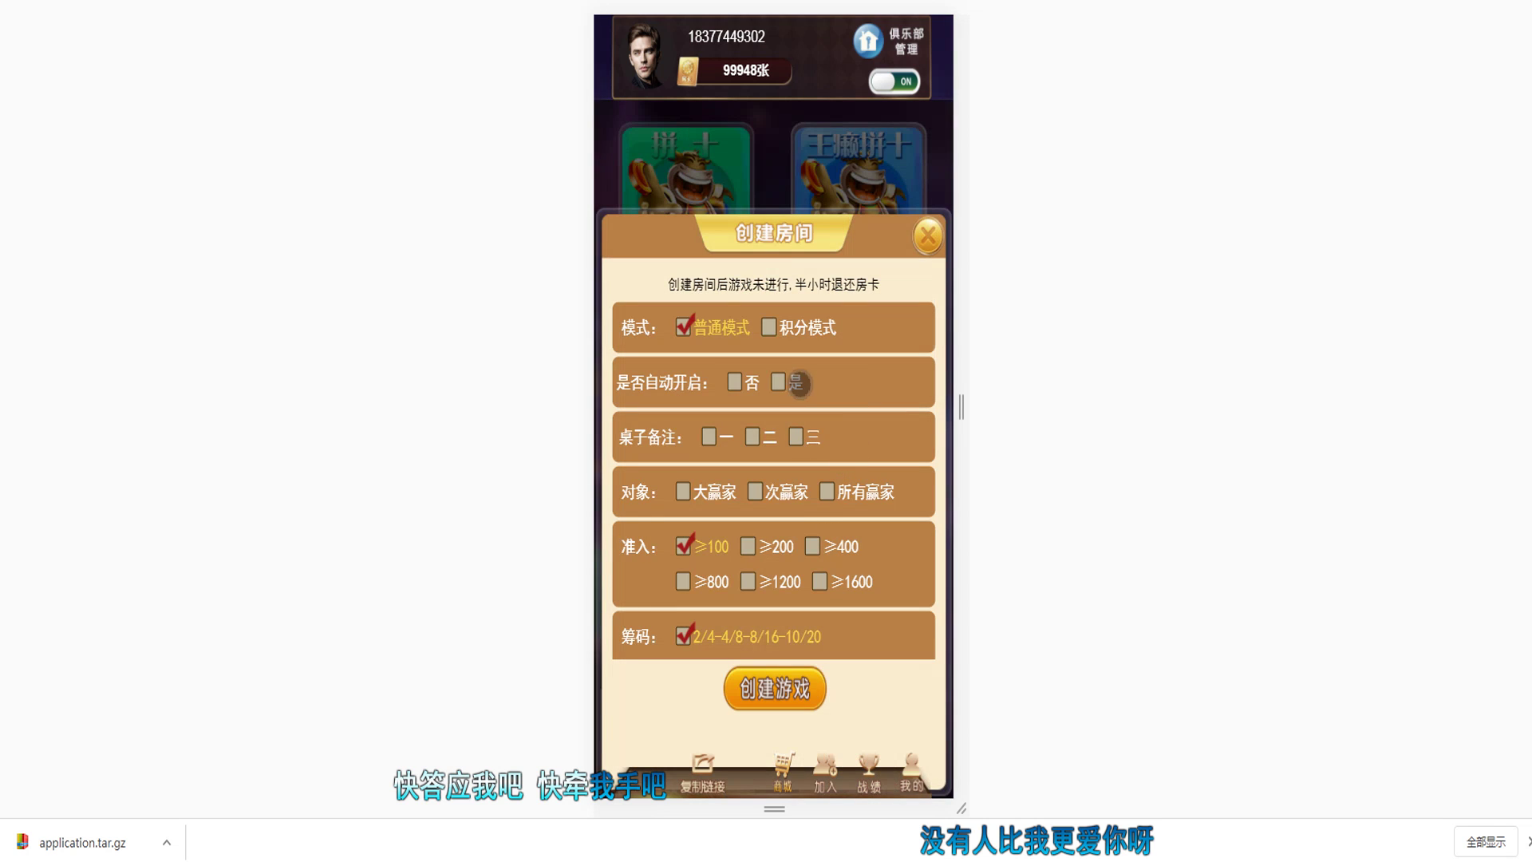
click(791, 388)
click(794, 332)
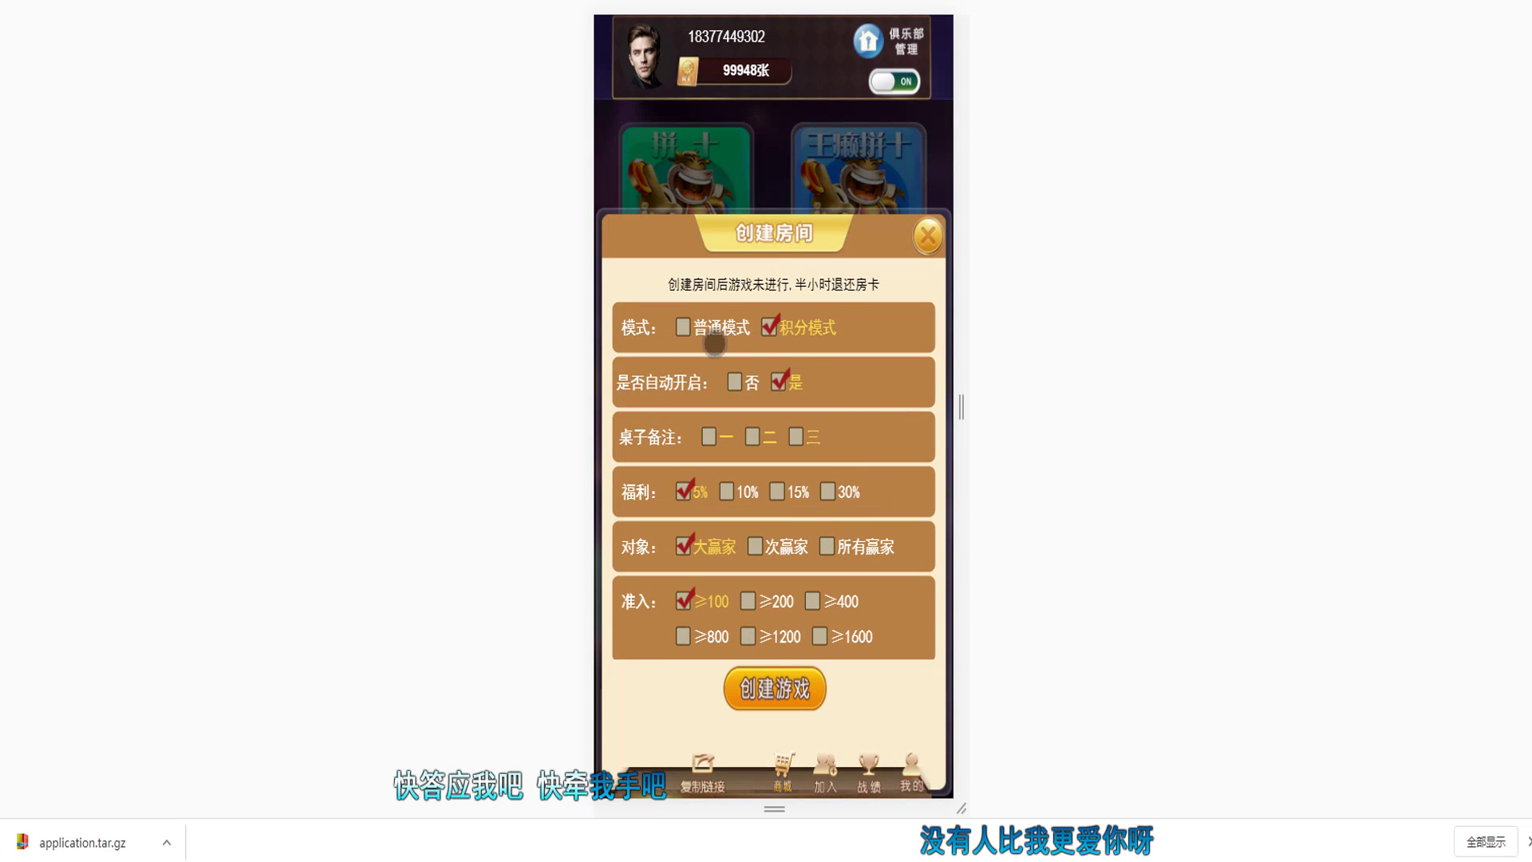
click(715, 343)
click(816, 335)
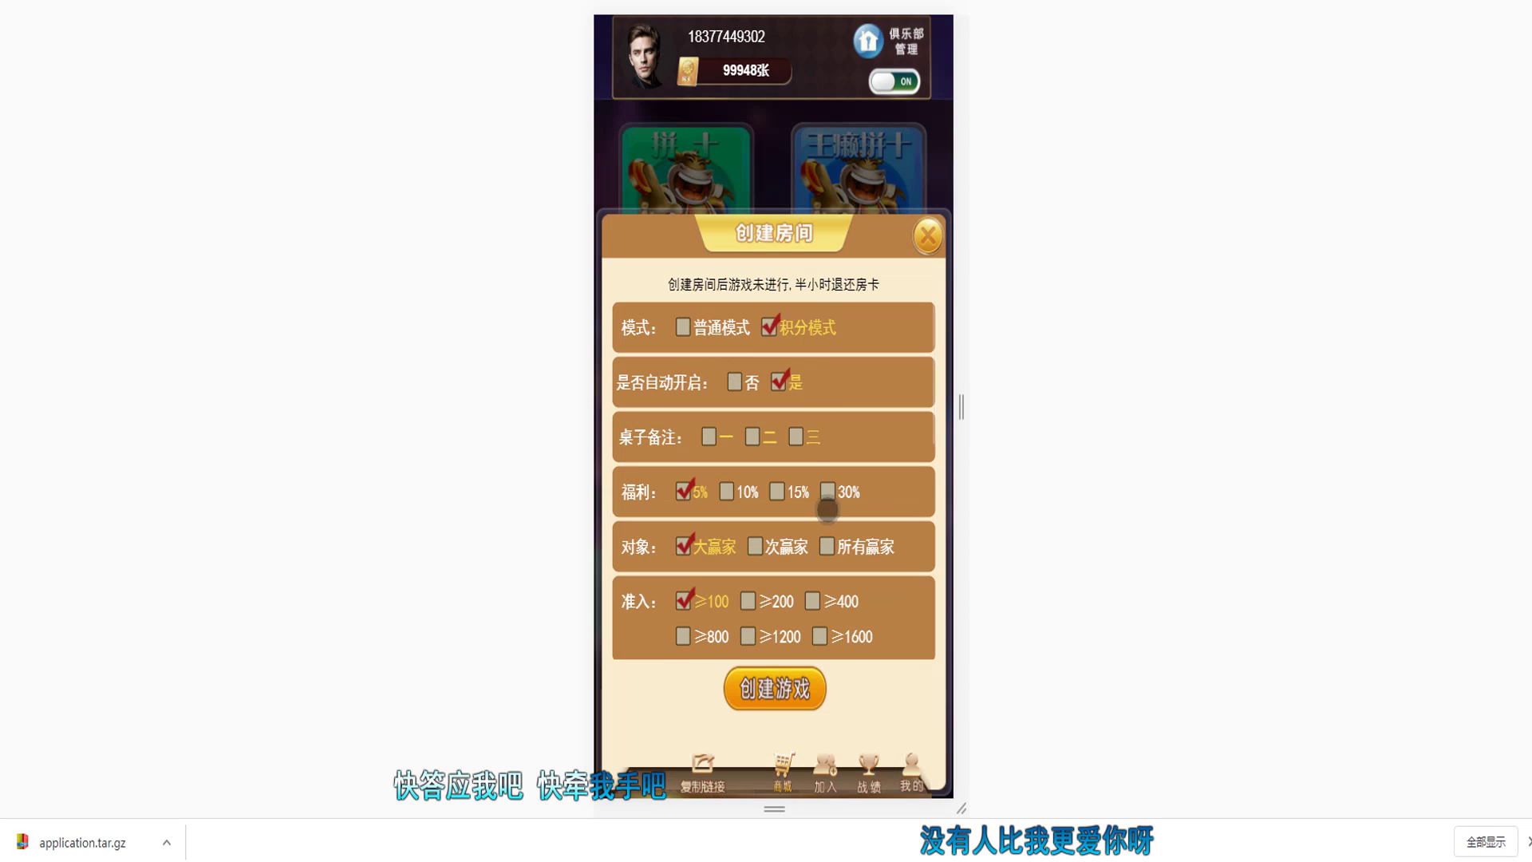
click(798, 439)
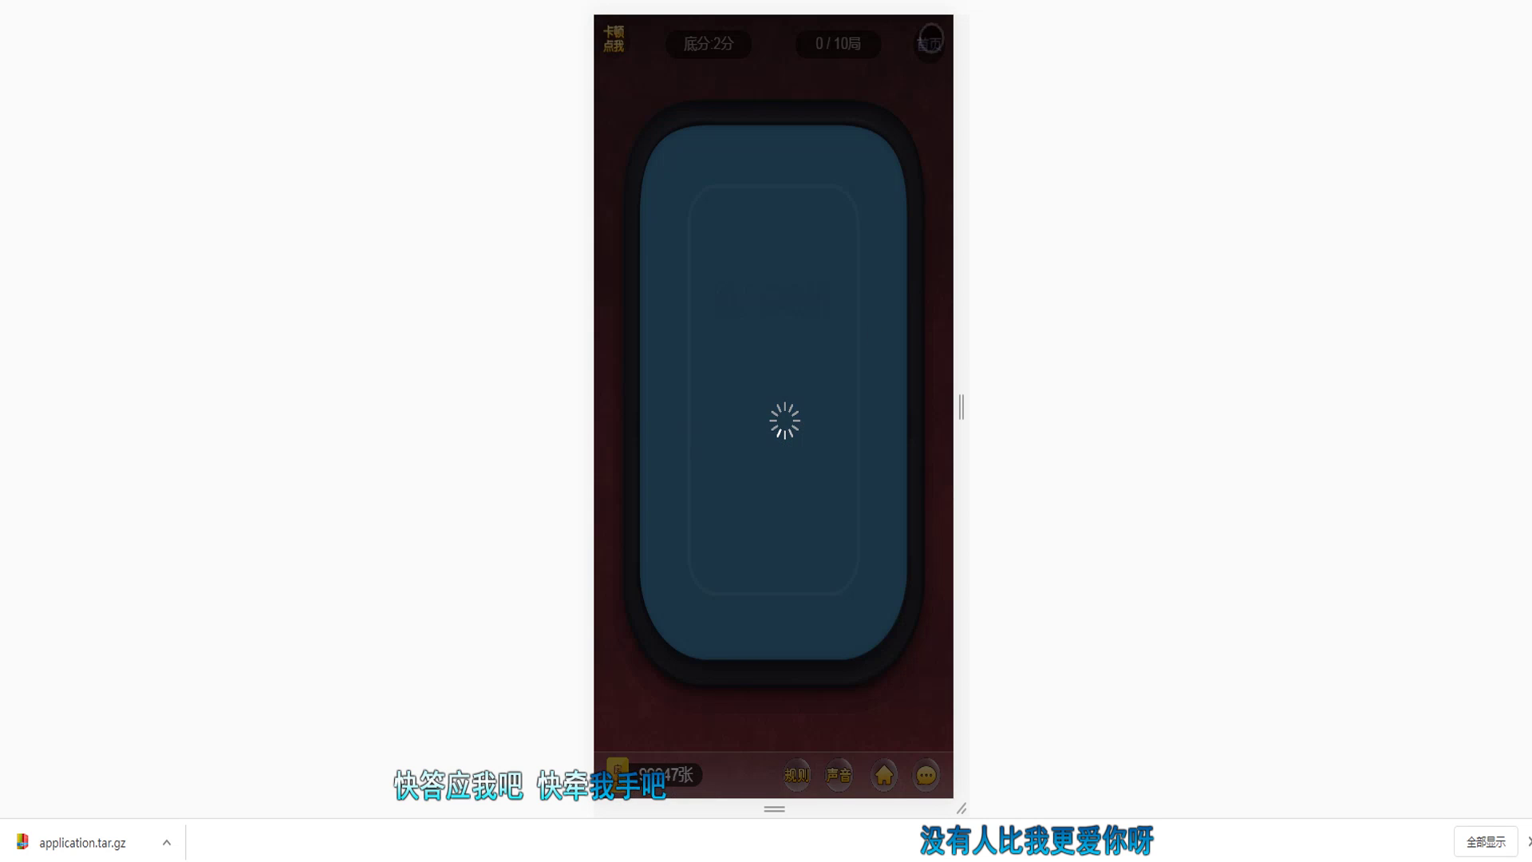
Step: Leave the table for home, visit the league page, and return to the lobby
click(931, 42)
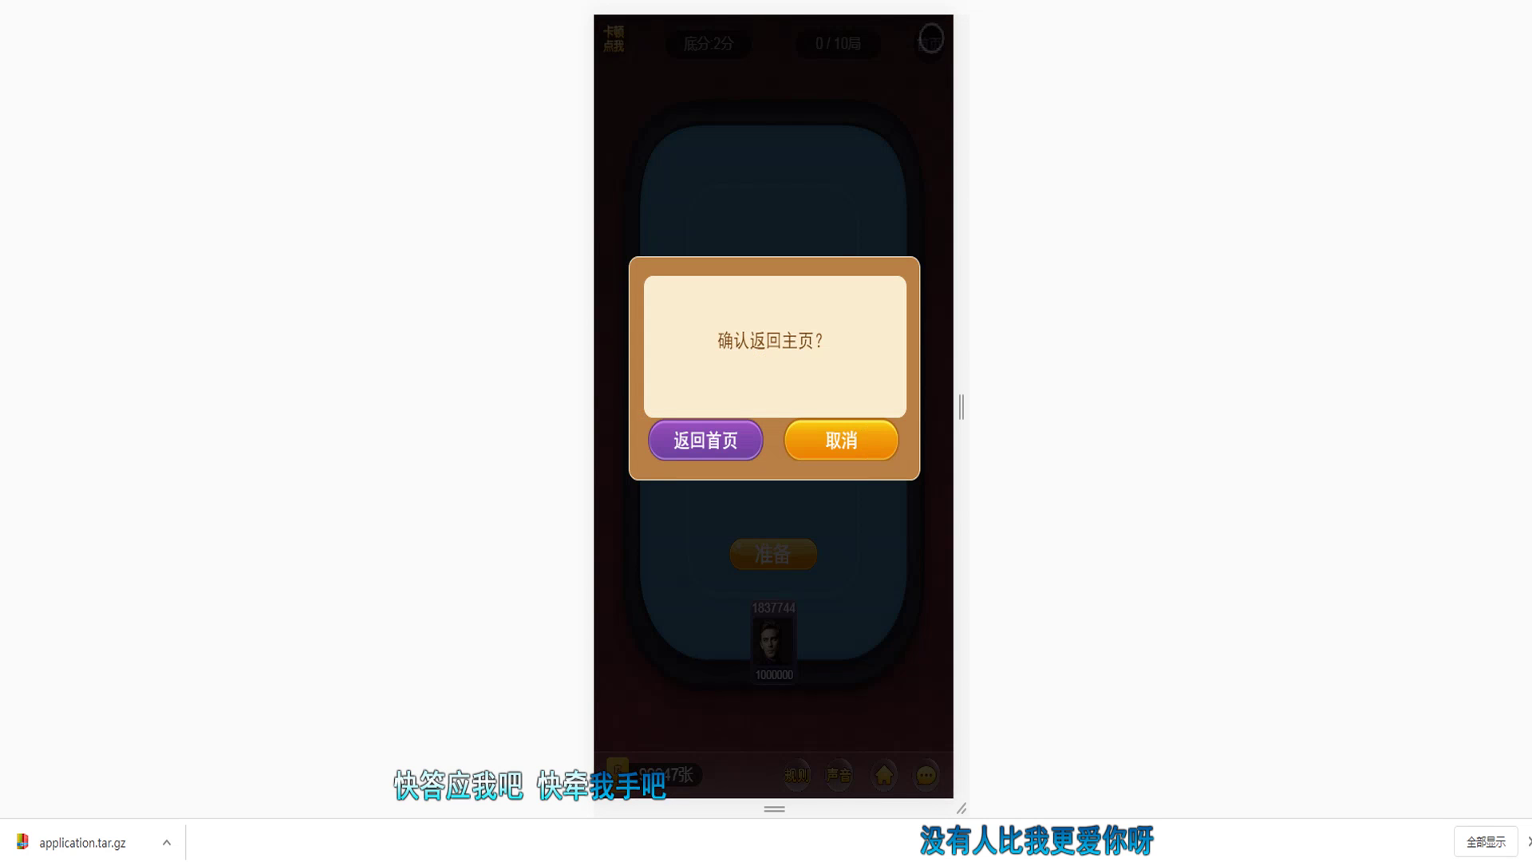
click(726, 443)
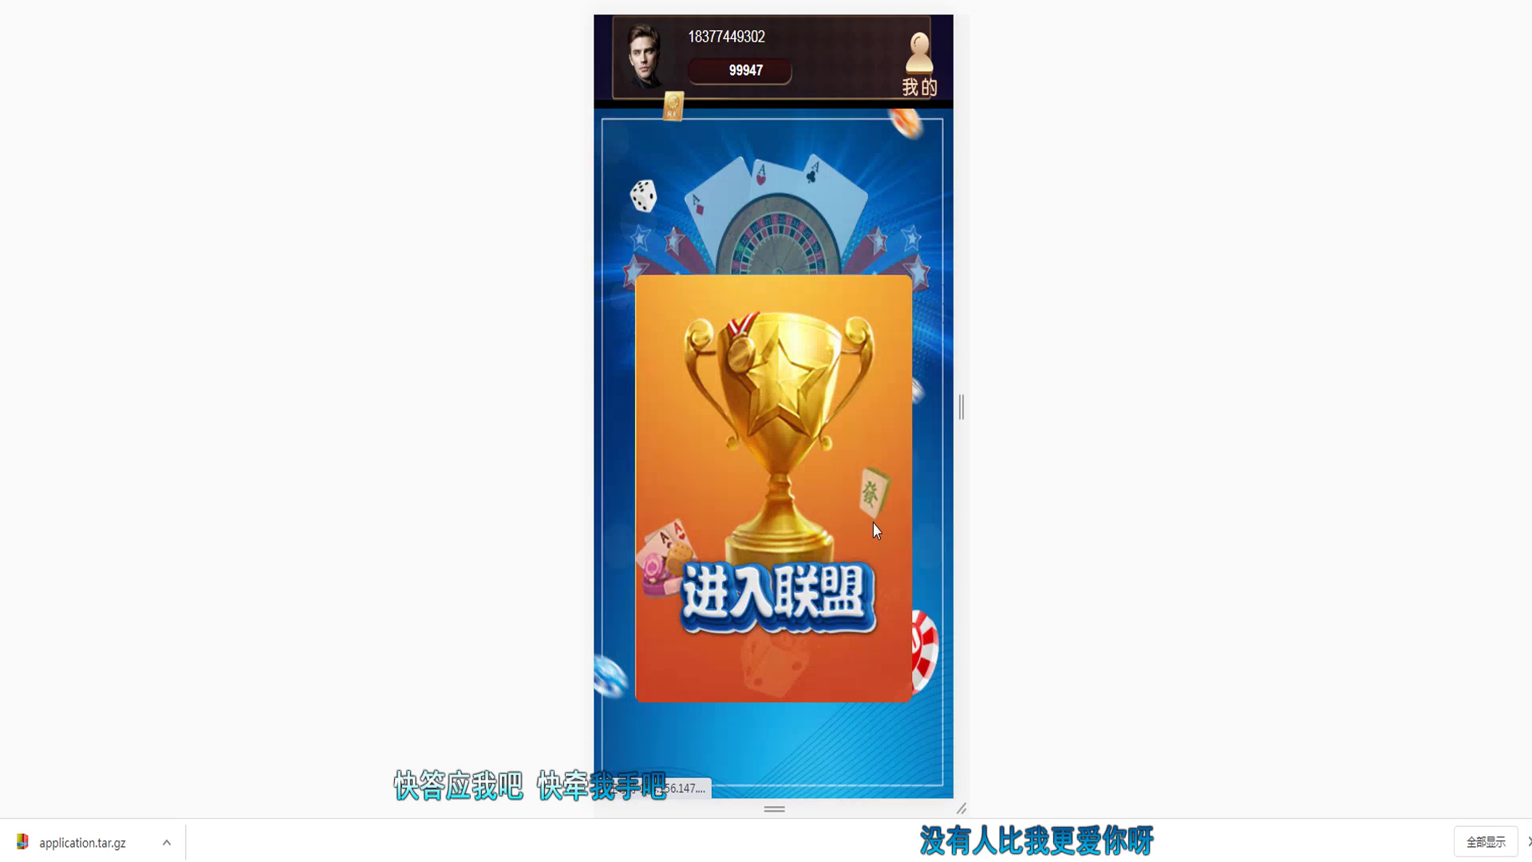
click(832, 375)
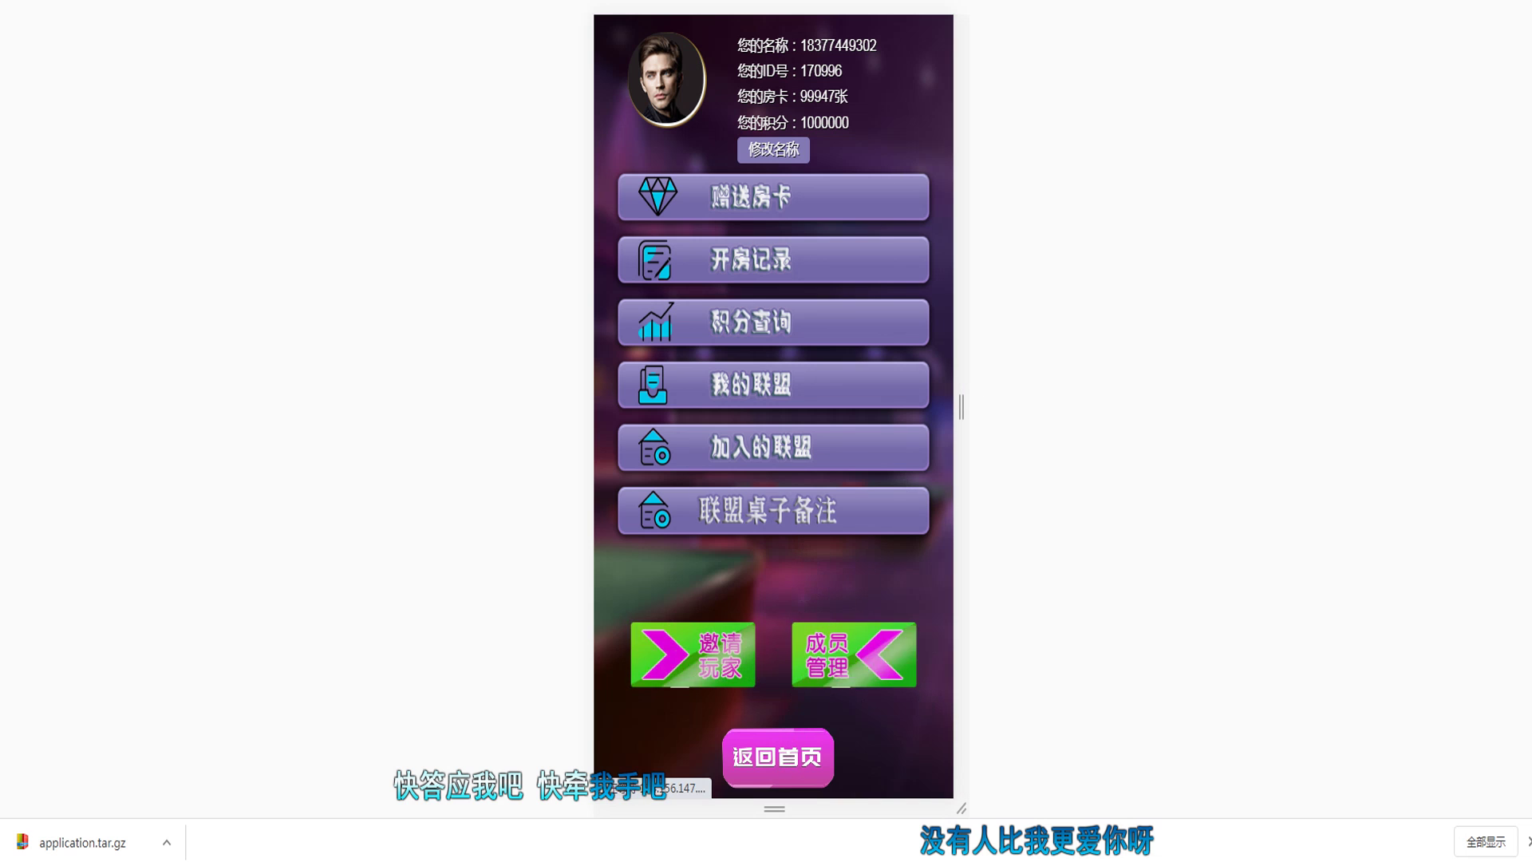
click(778, 757)
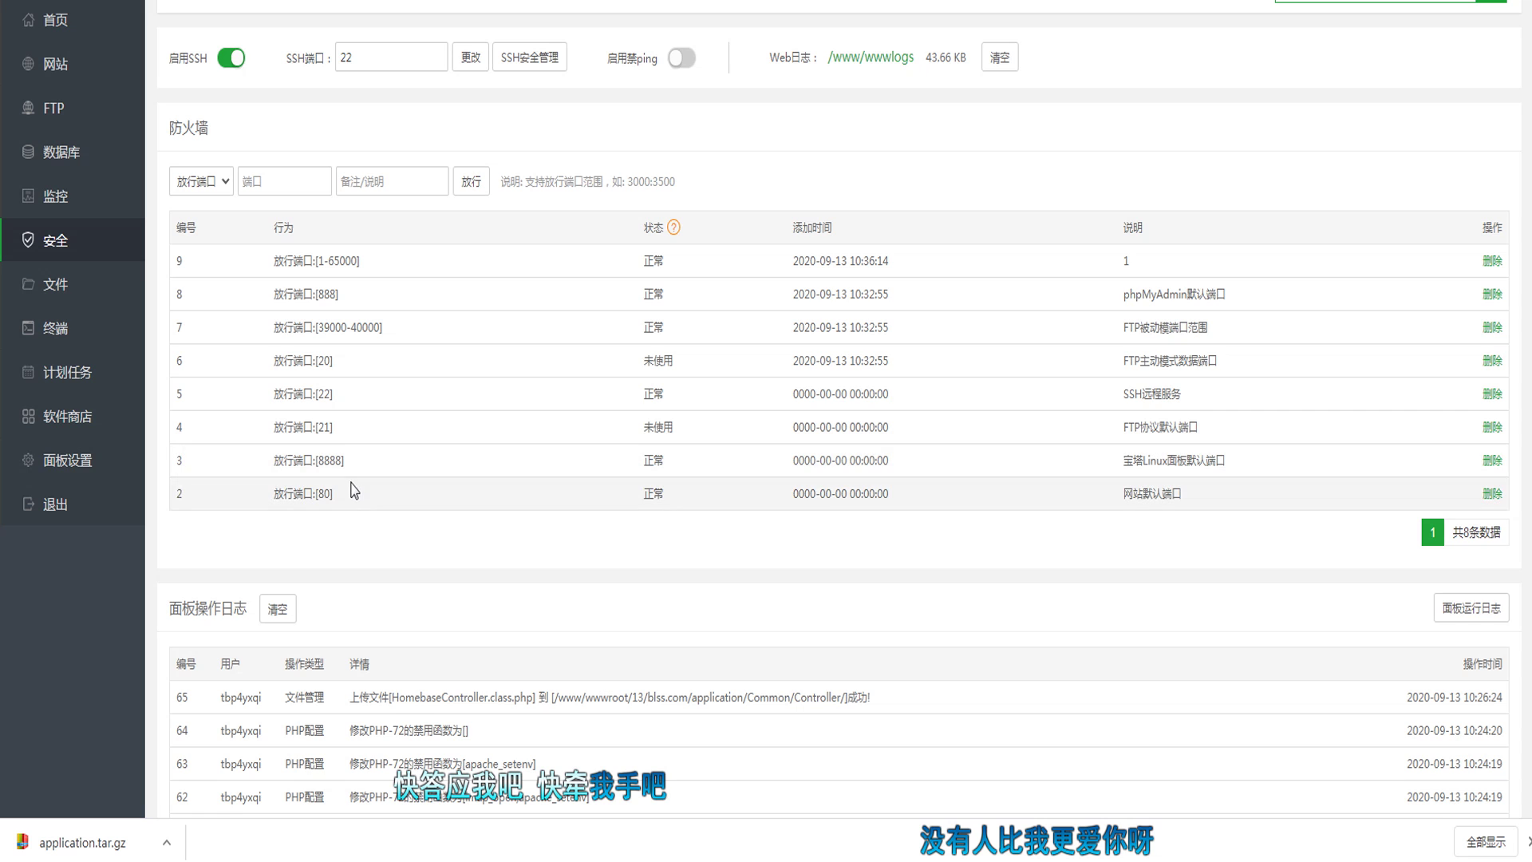
Step: Scroll through the WPS guide, reviewing the callback instructions and the ./1.sh command
scroll(355, 491, down, 2)
scroll(359, 495, down, 2)
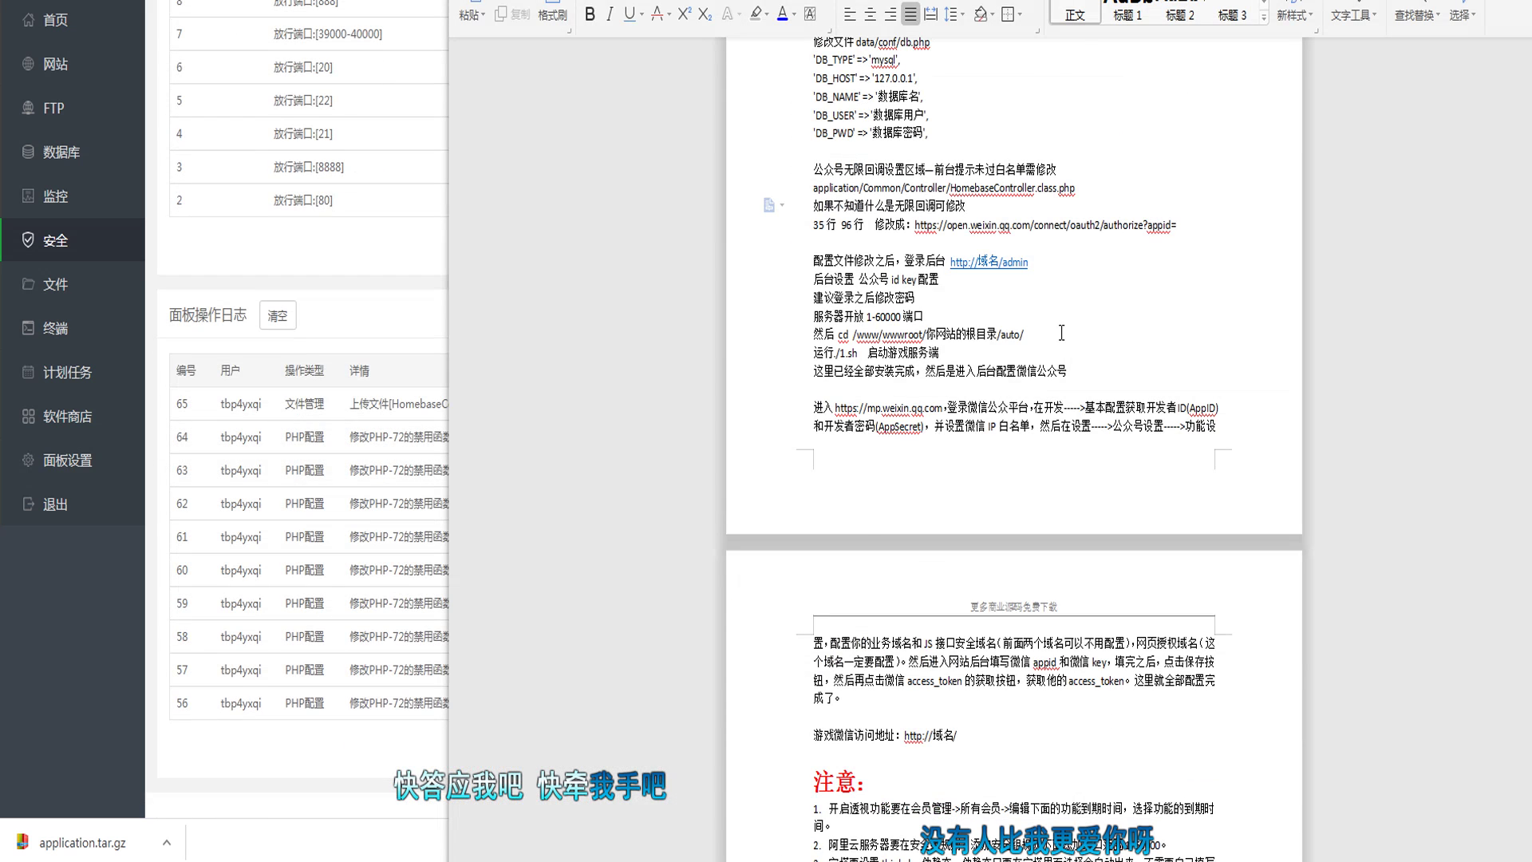
scroll(1062, 332, up, 3)
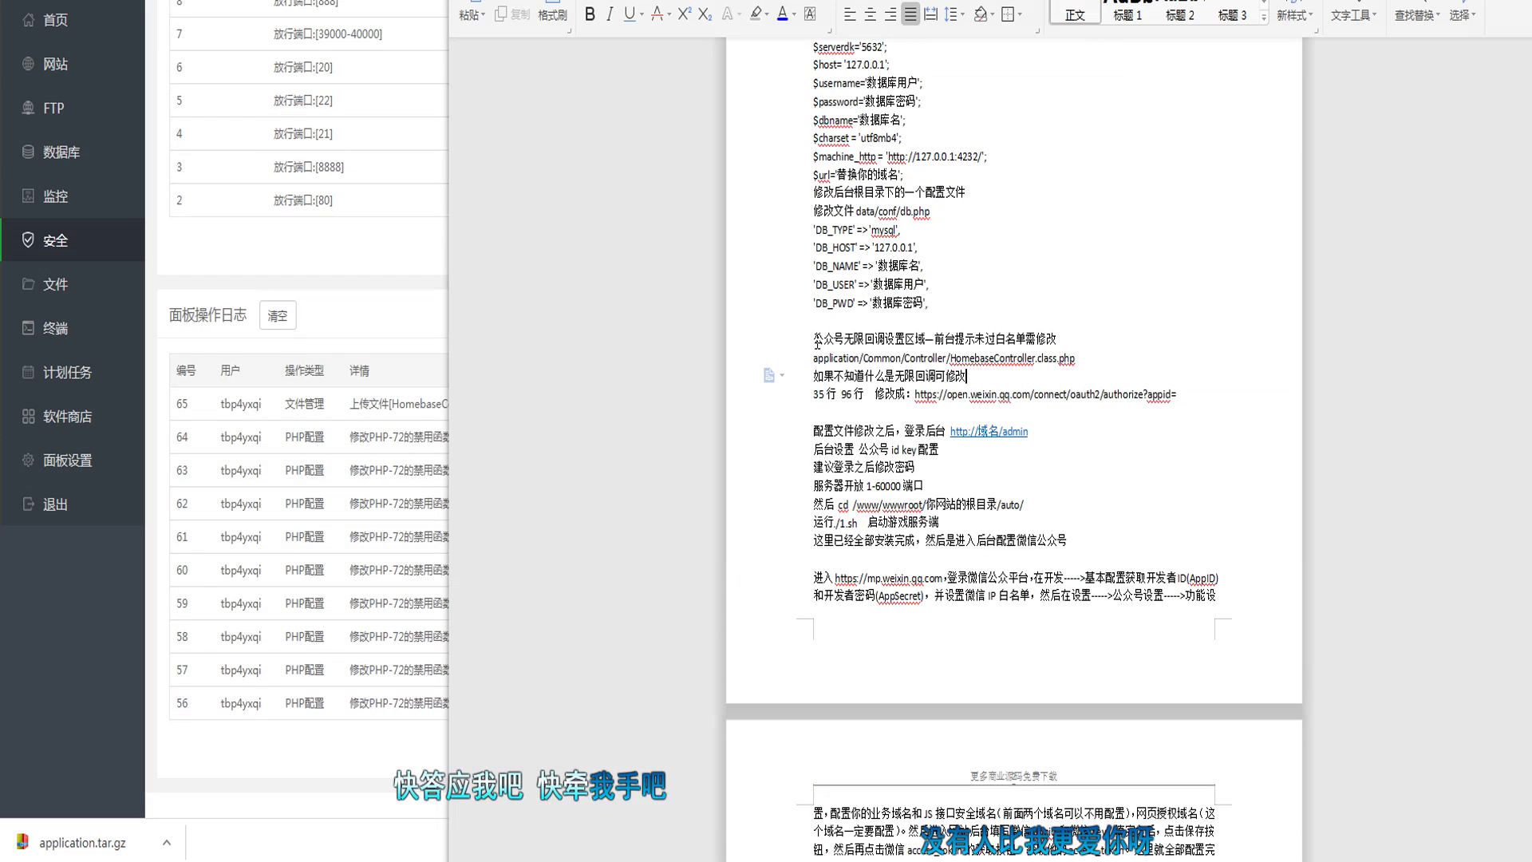
drag(815, 338, 1120, 393)
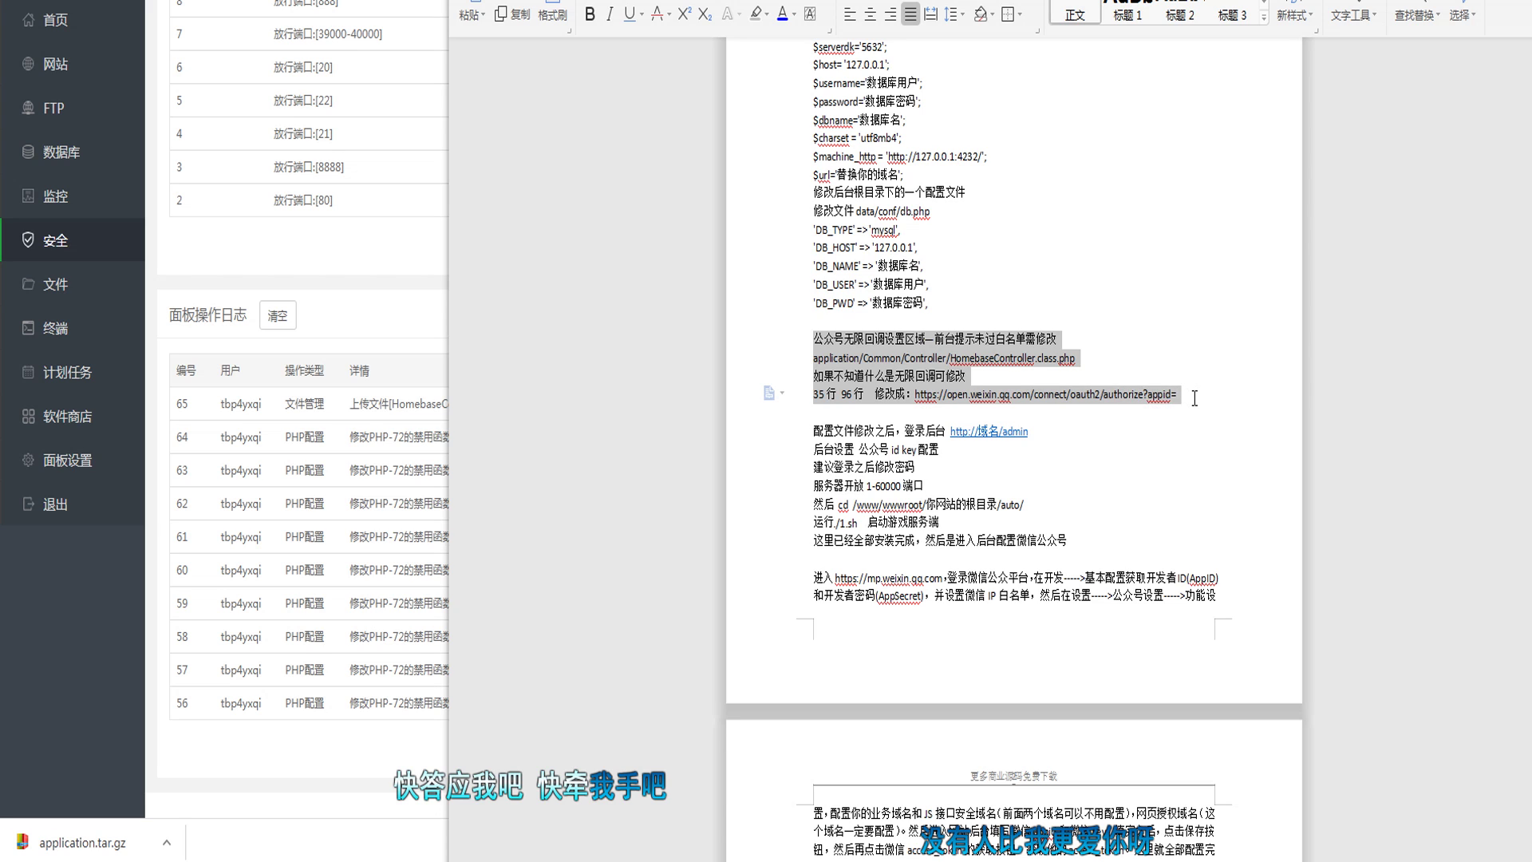
click(1028, 464)
scroll(1031, 466, down, 3)
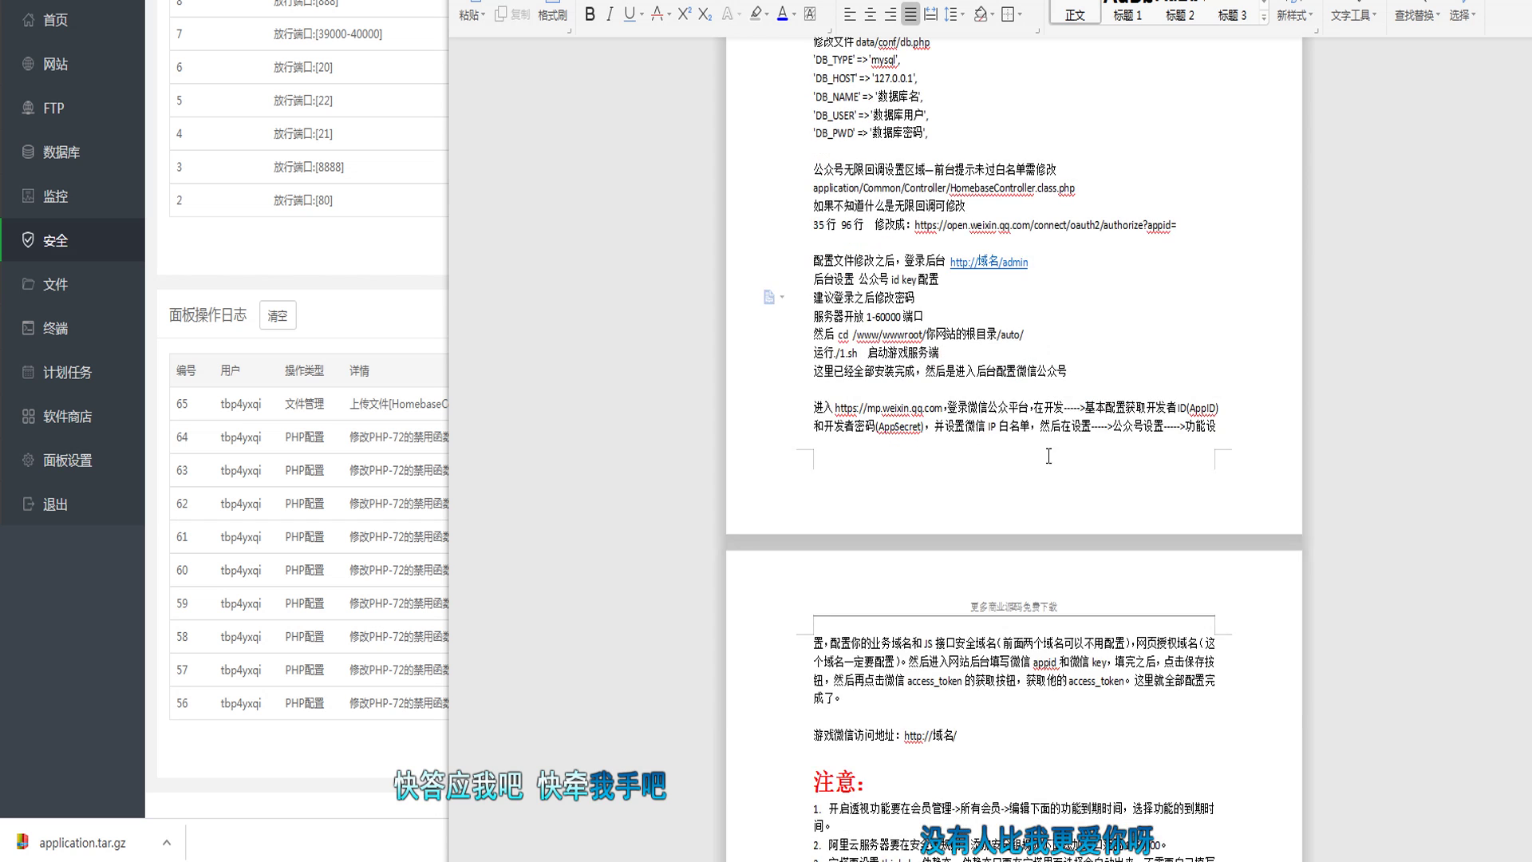
scroll(926, 427, down, 3)
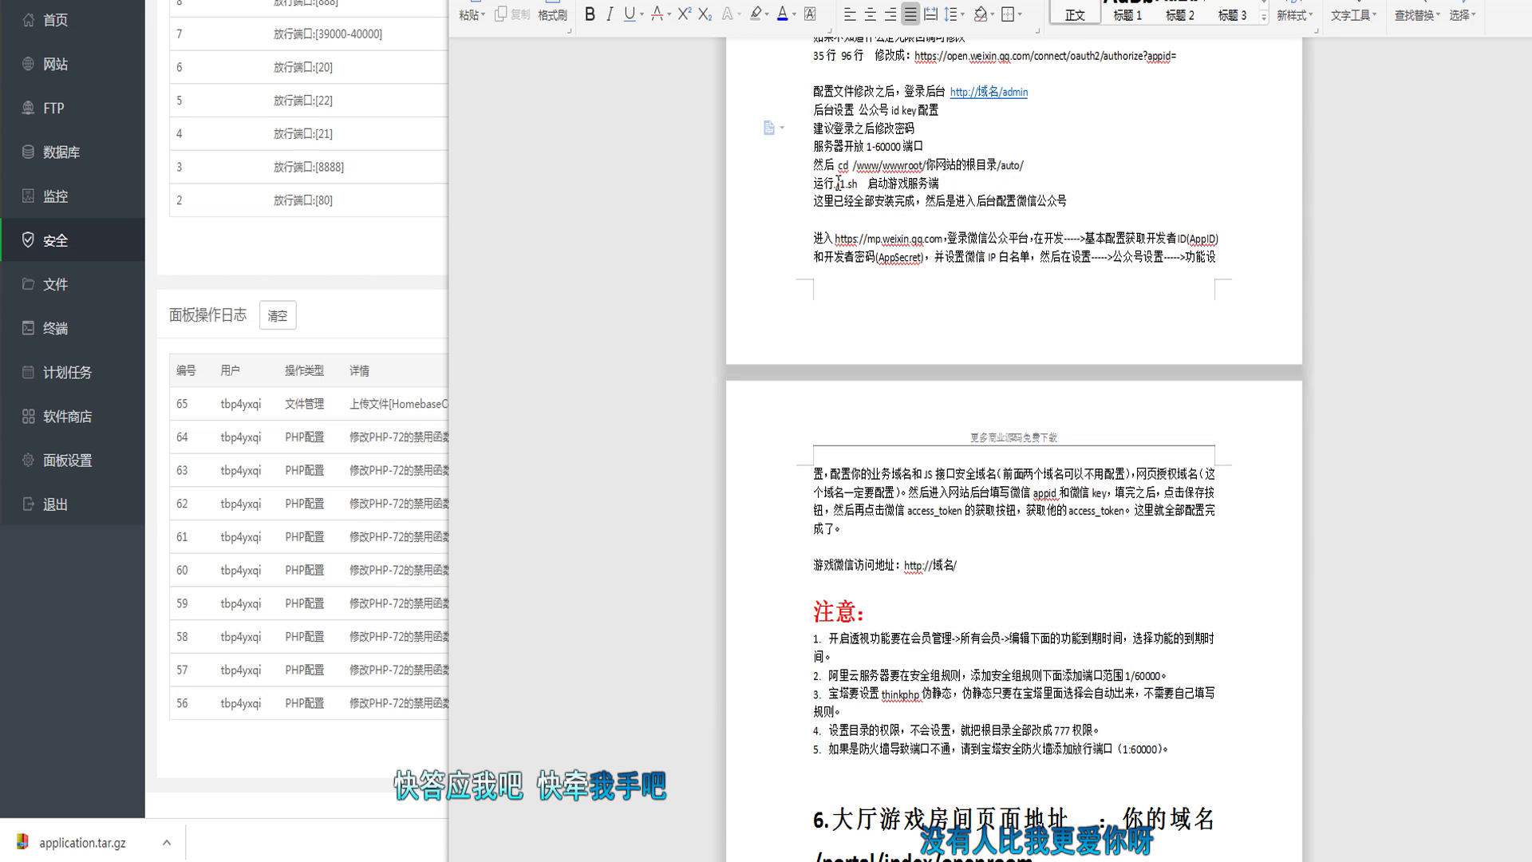
drag(837, 182, 859, 184)
Step: Change the line to 停止运行./2.sh with 启动游戏服务端 on its own line
key(Return)
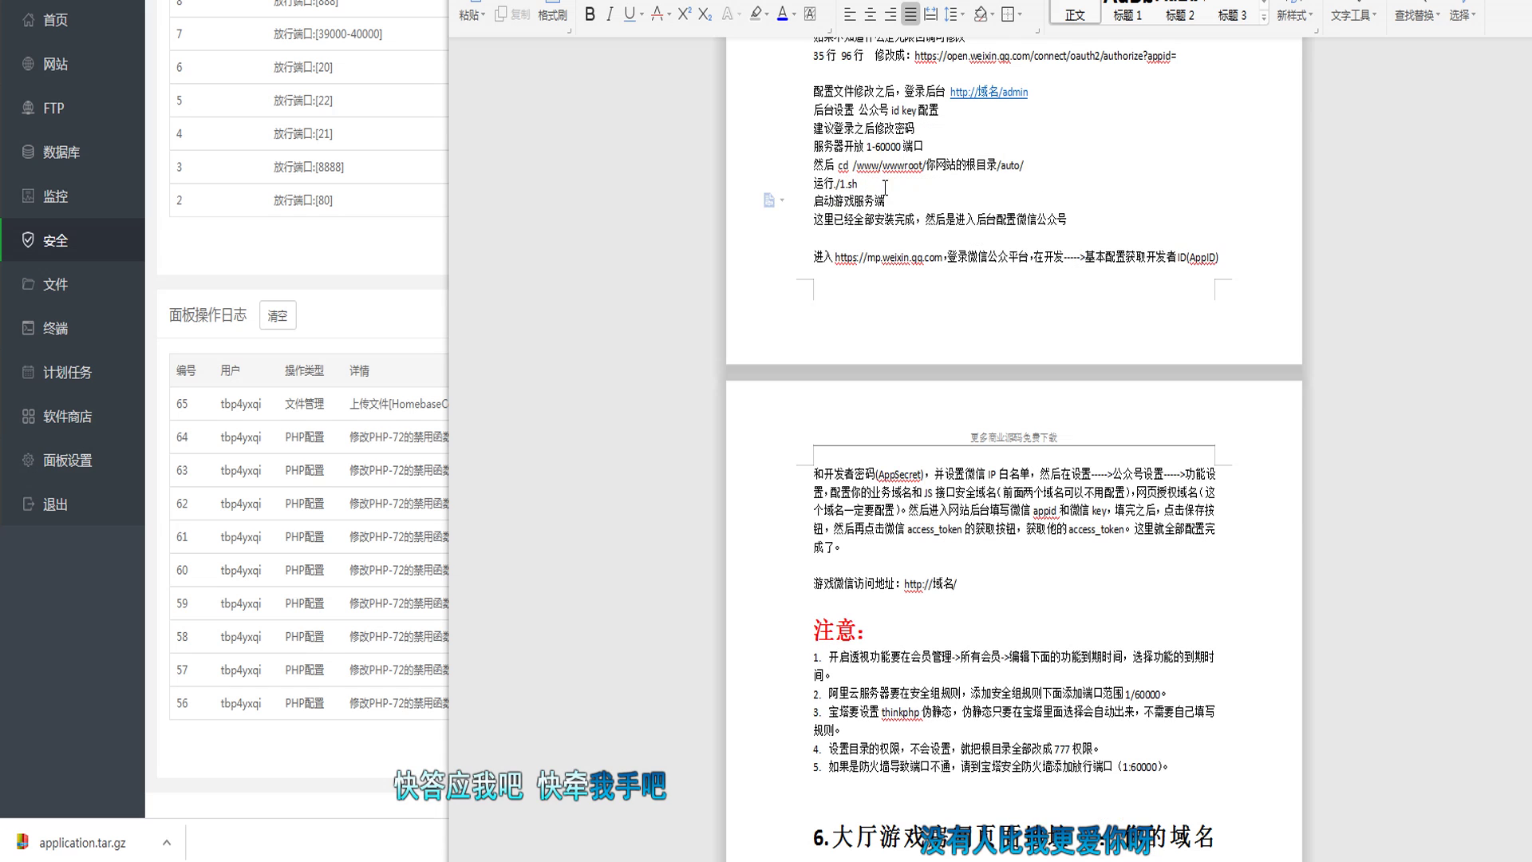
text(tz)
text(qidong)
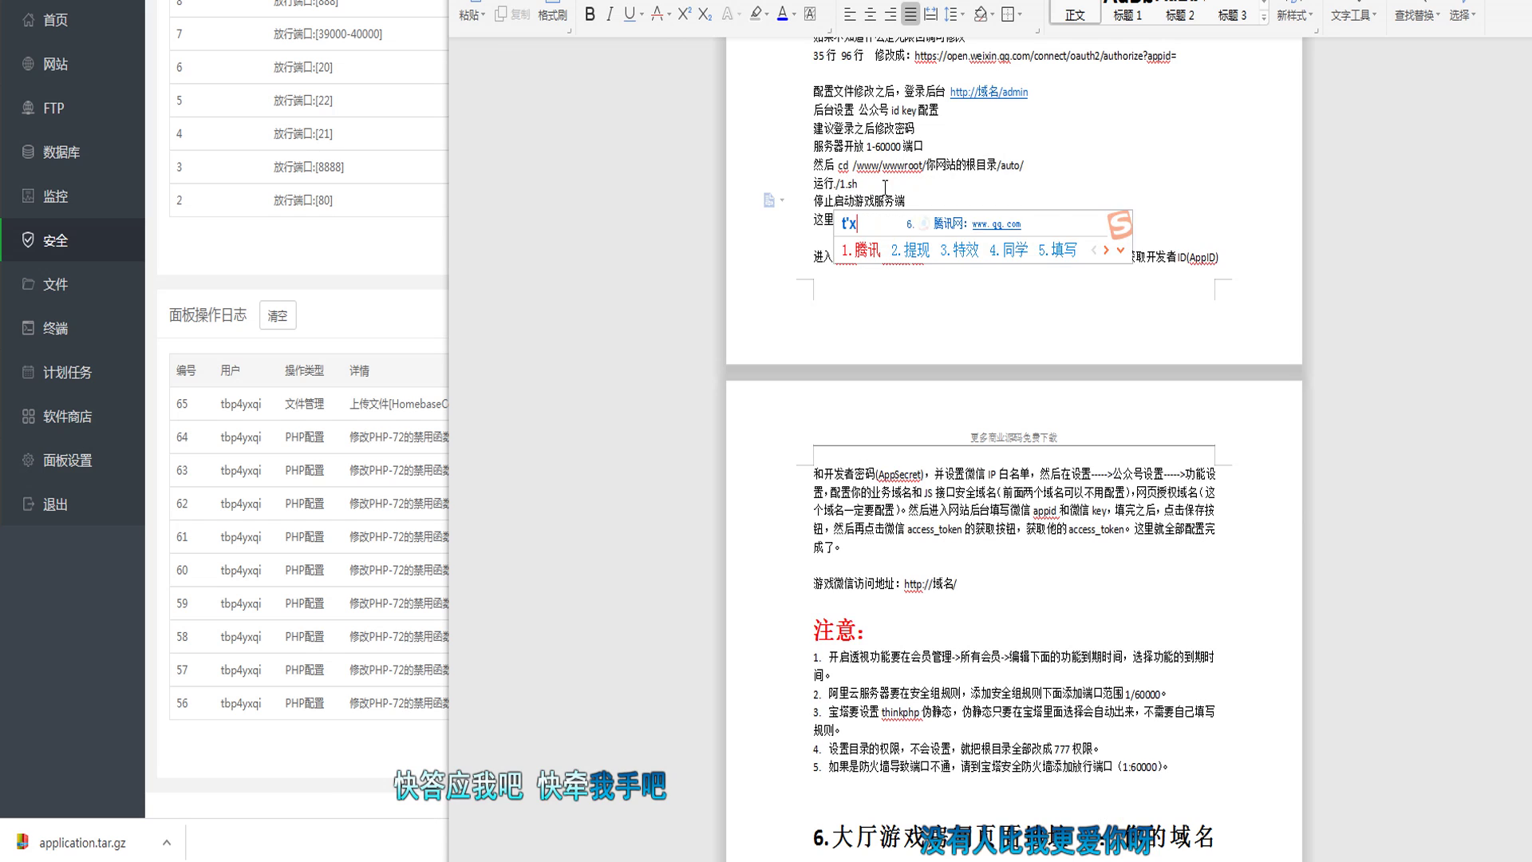
key(Escape)
text(qidong)
key(Escape)
text(运行)
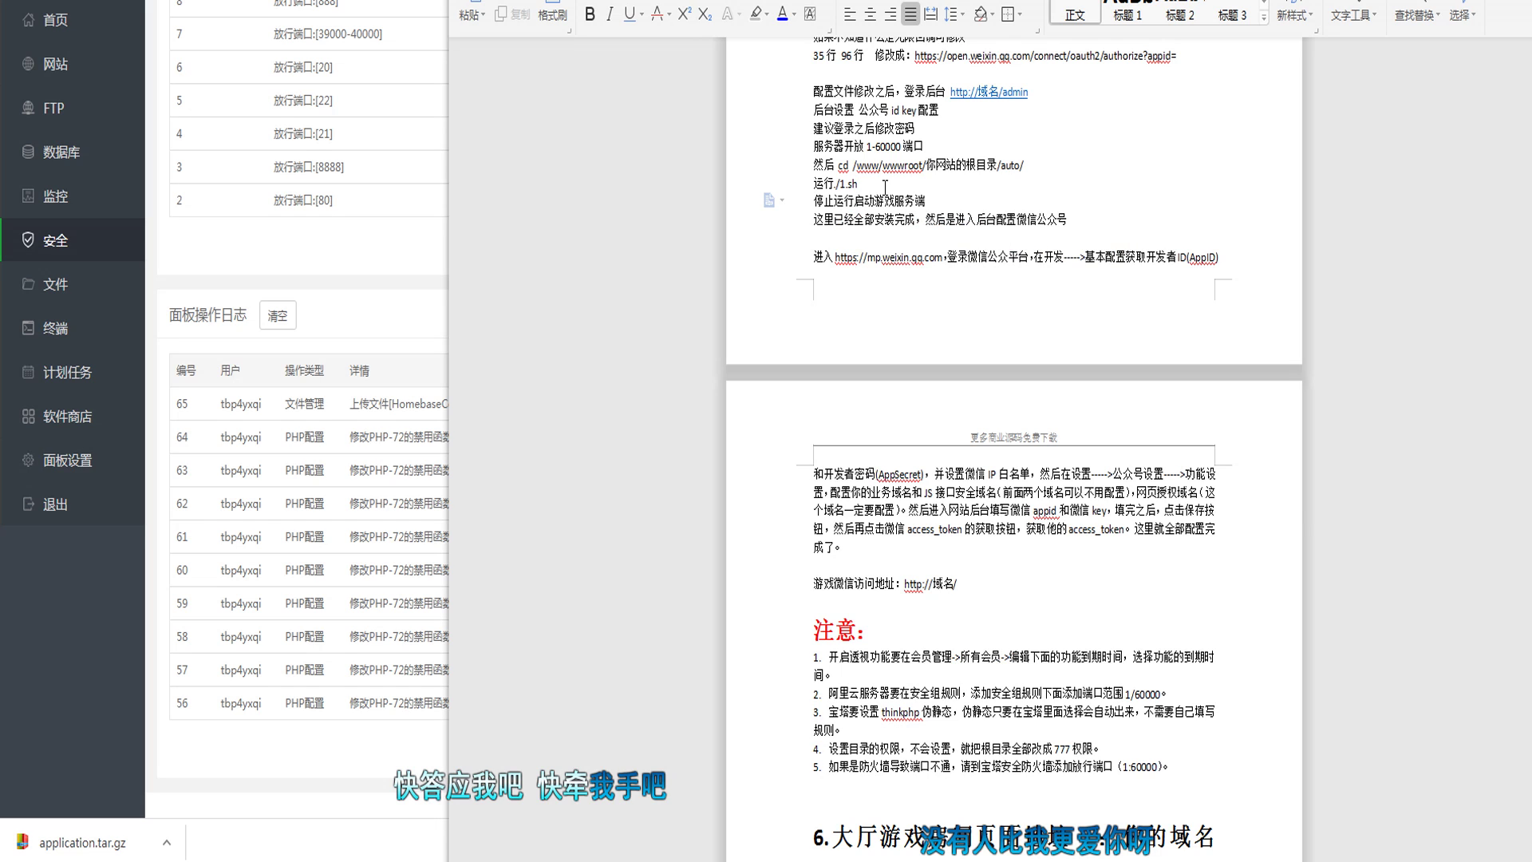
text(。、)
key(BackSpace)
key(BackSpace)
text(./2.sh)
key(Return)
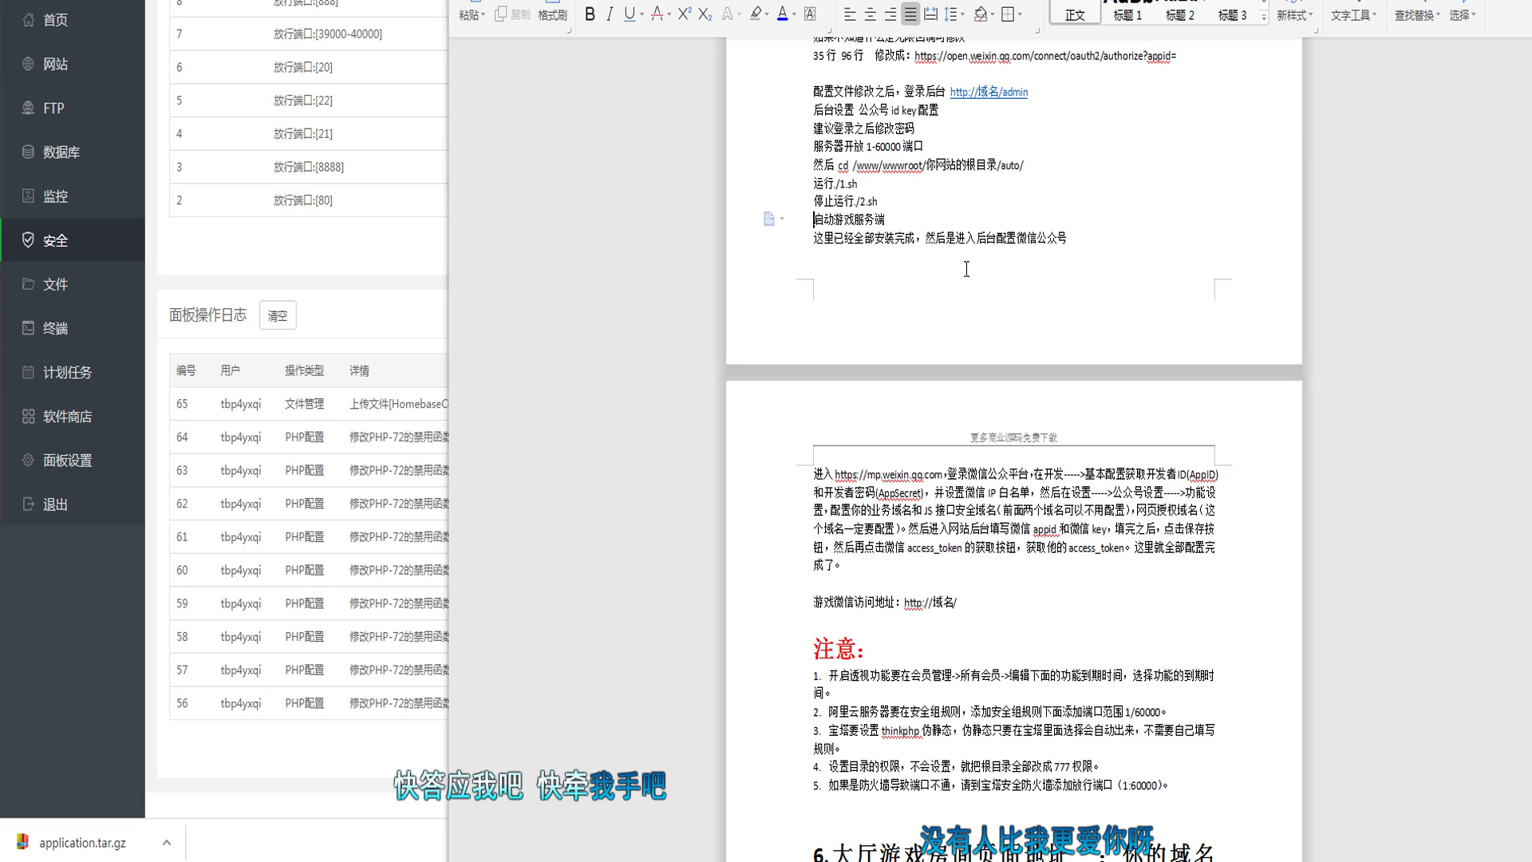
click(967, 269)
key(alt+Tab)
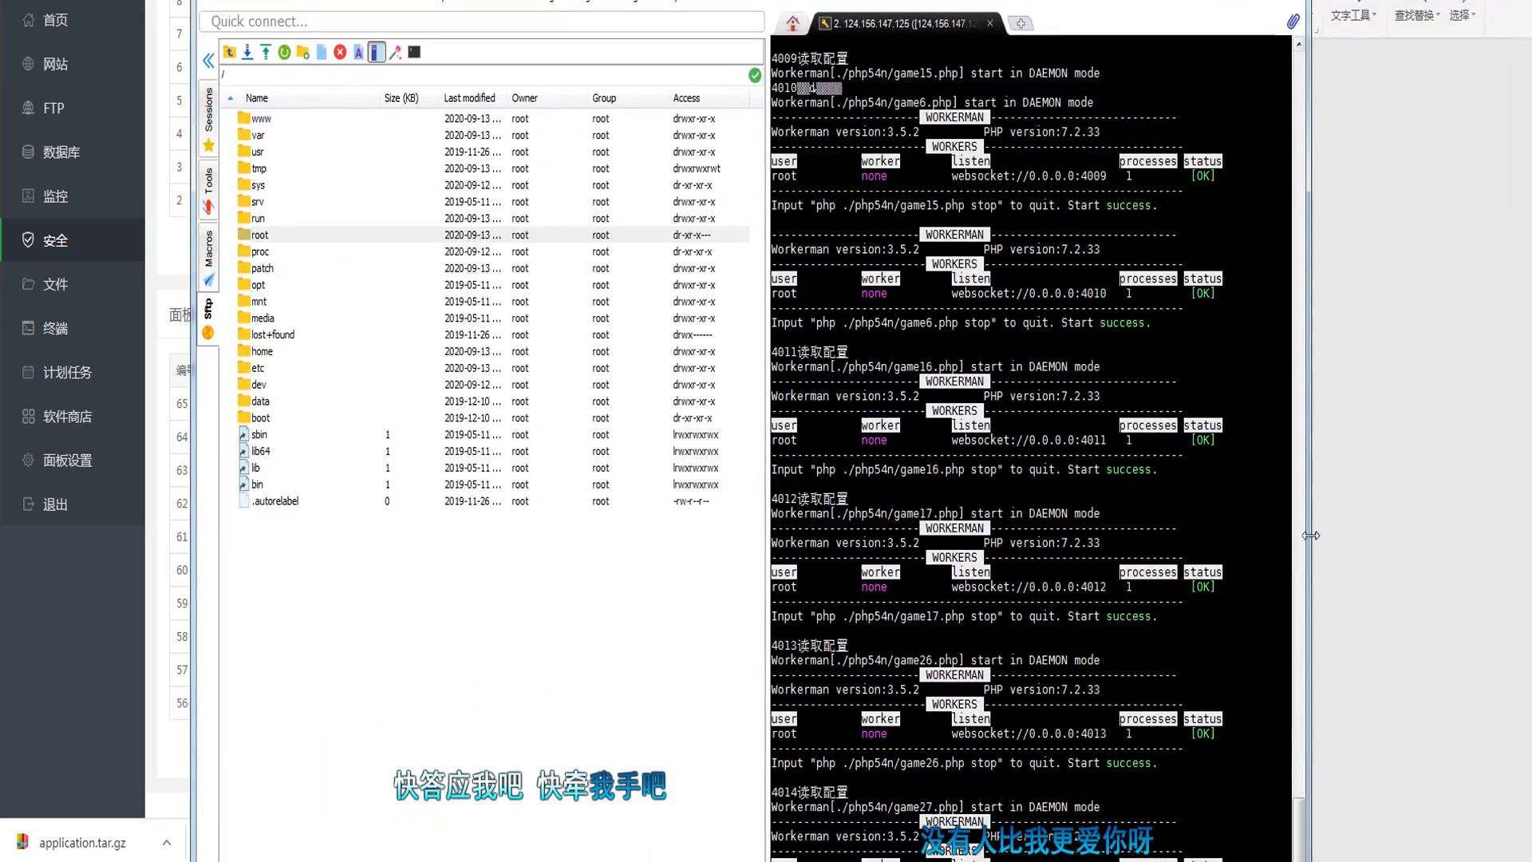
Step: Scroll back through the terminal output of the ./2.sh and ./1.sh runs
drag(1299, 806, 1290, 31)
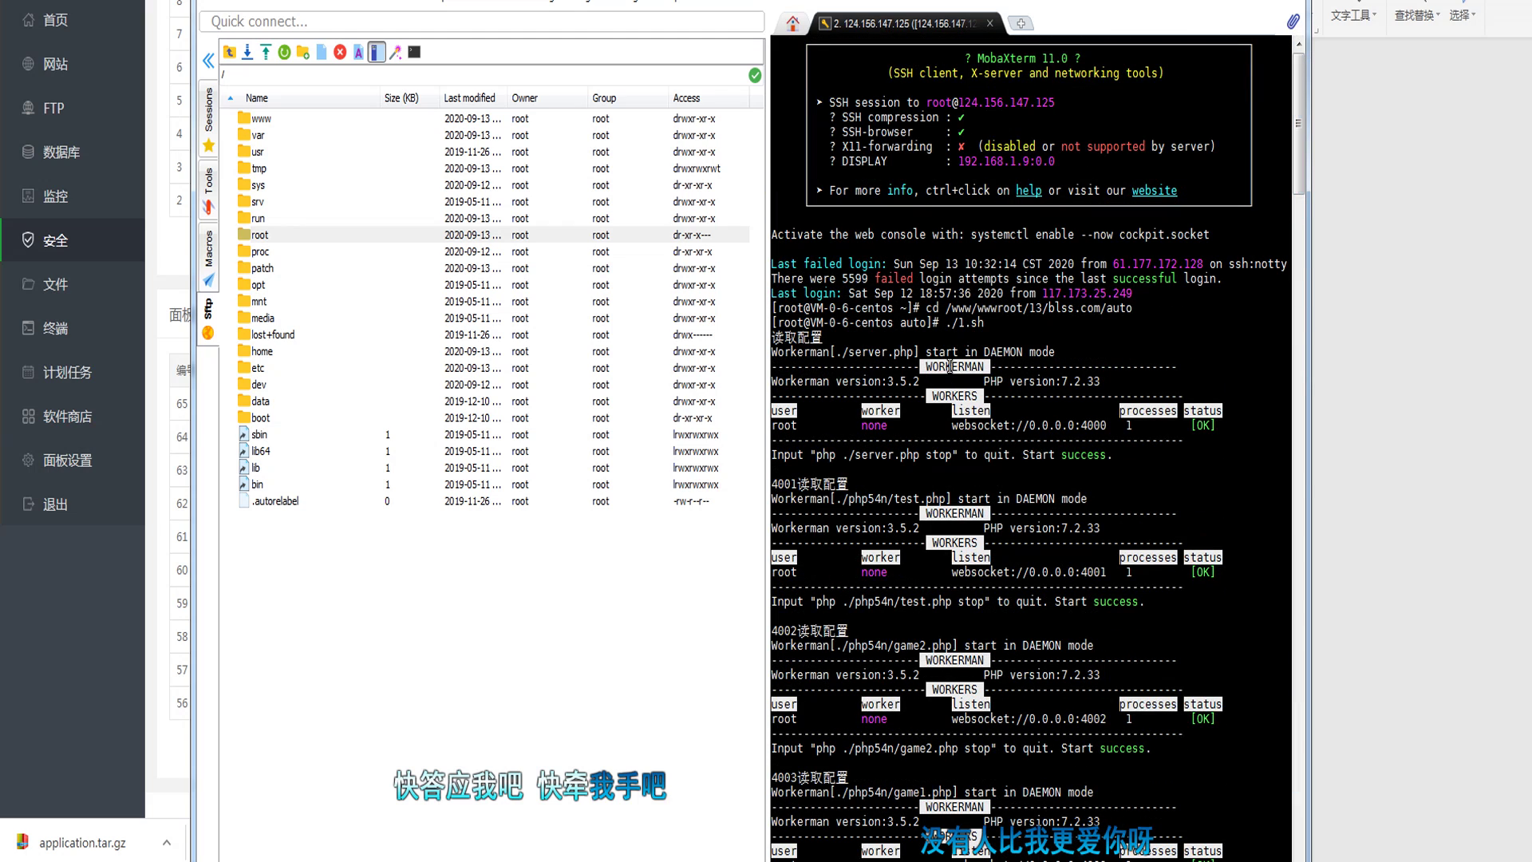
drag(945, 322, 1009, 331)
scroll(1008, 331, down, 2)
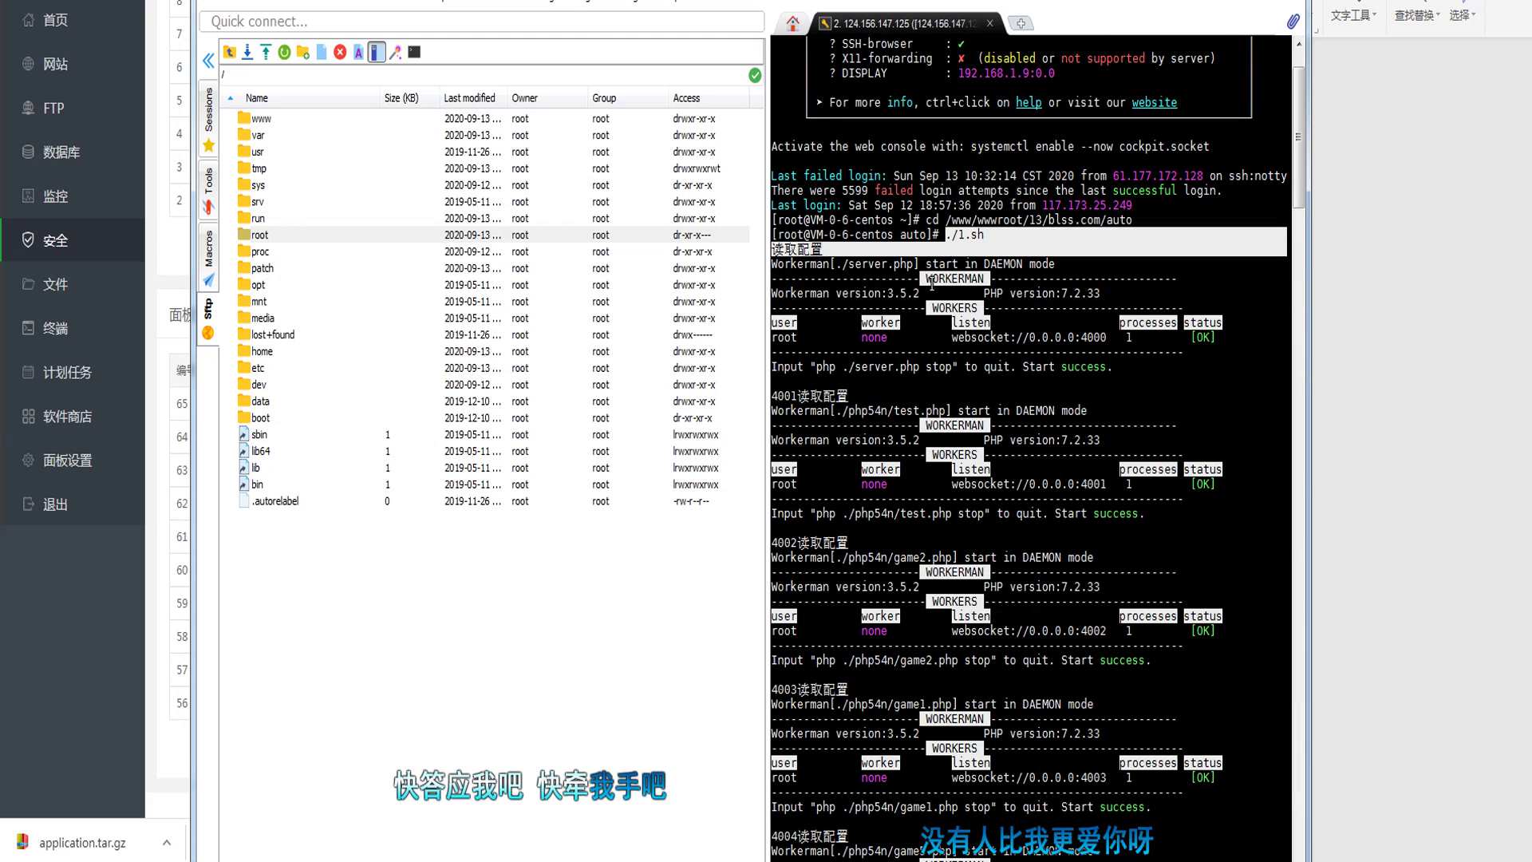
scroll(946, 266, down, 2)
scroll(989, 589, down, 7)
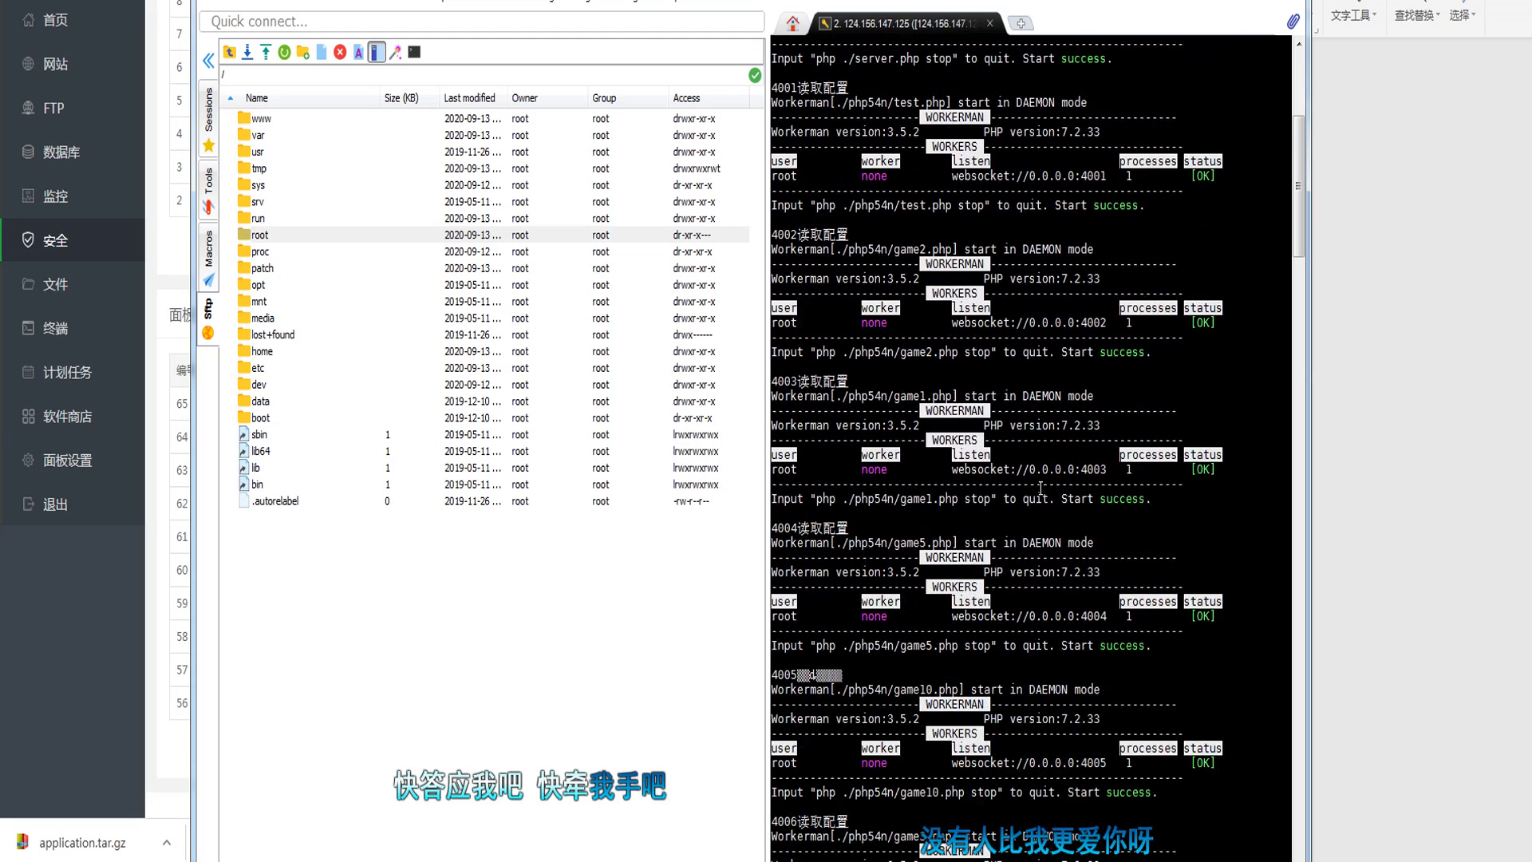
scroll(990, 589, down, 7)
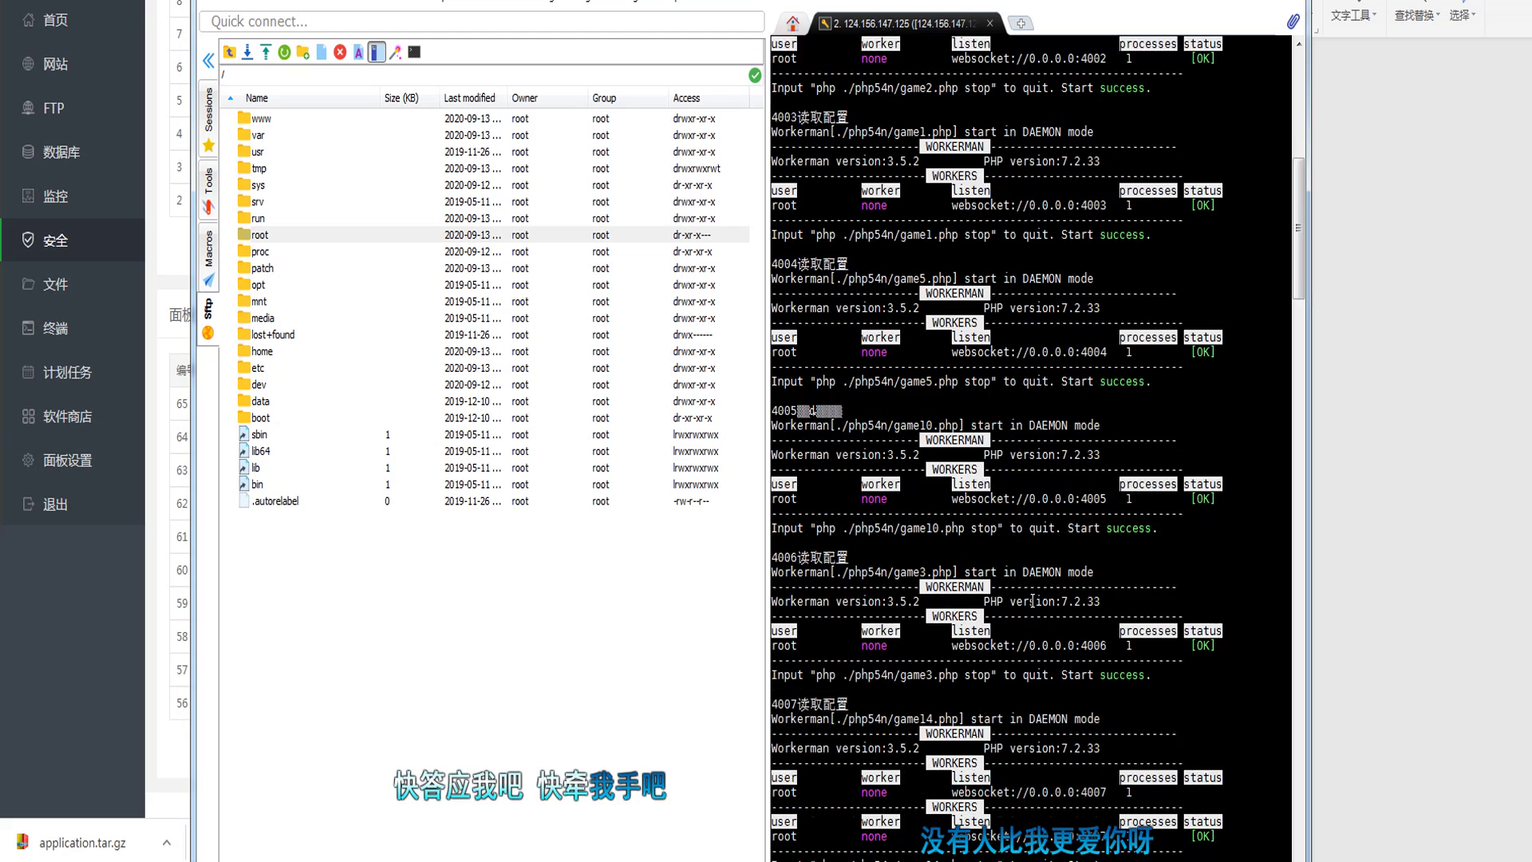
scroll(1032, 603, down, 19)
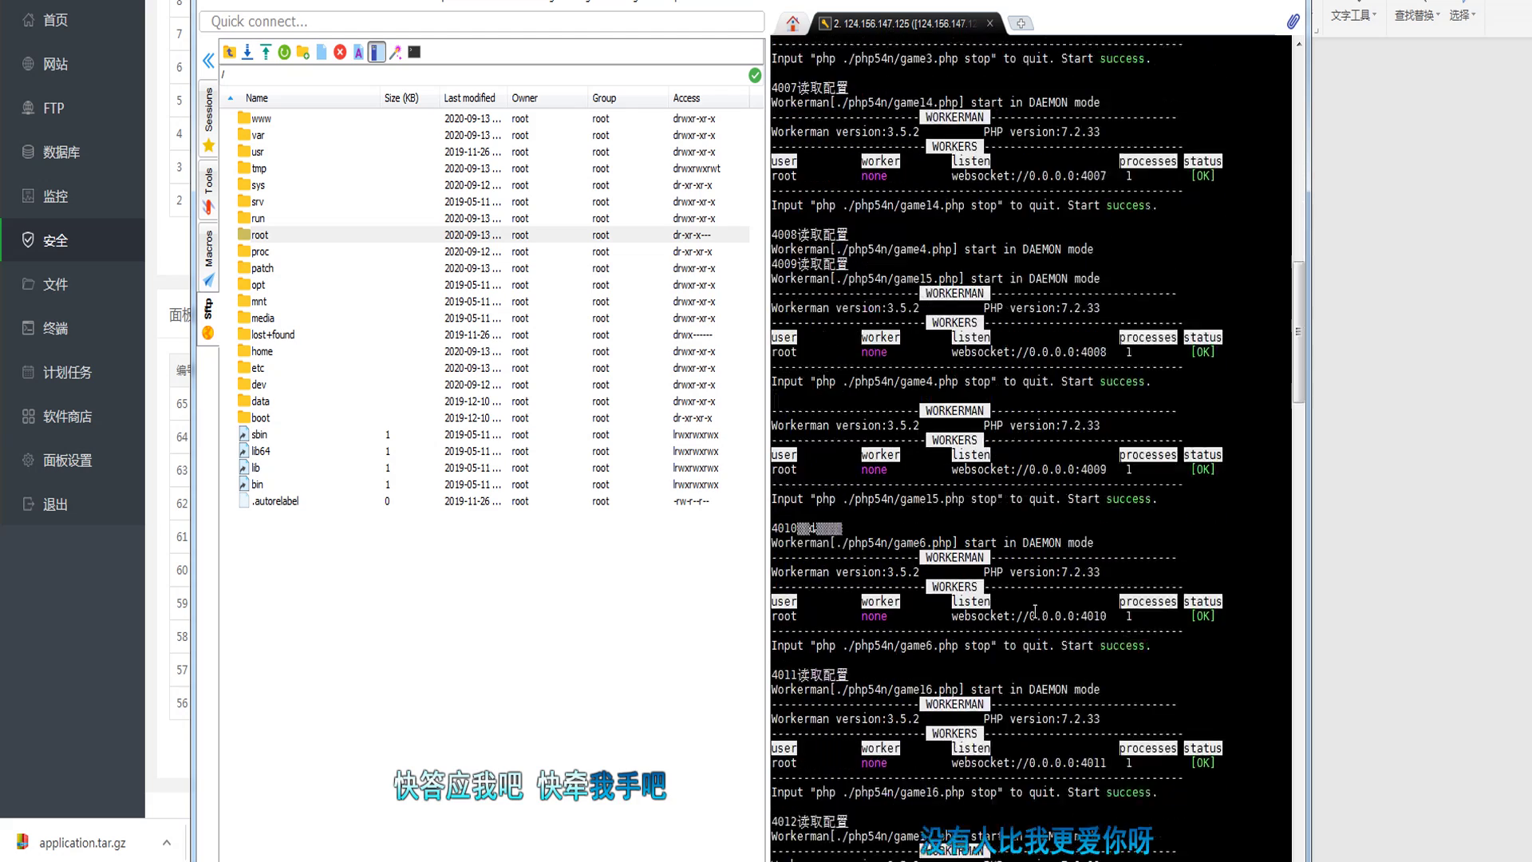
scroll(1035, 603, down, 2)
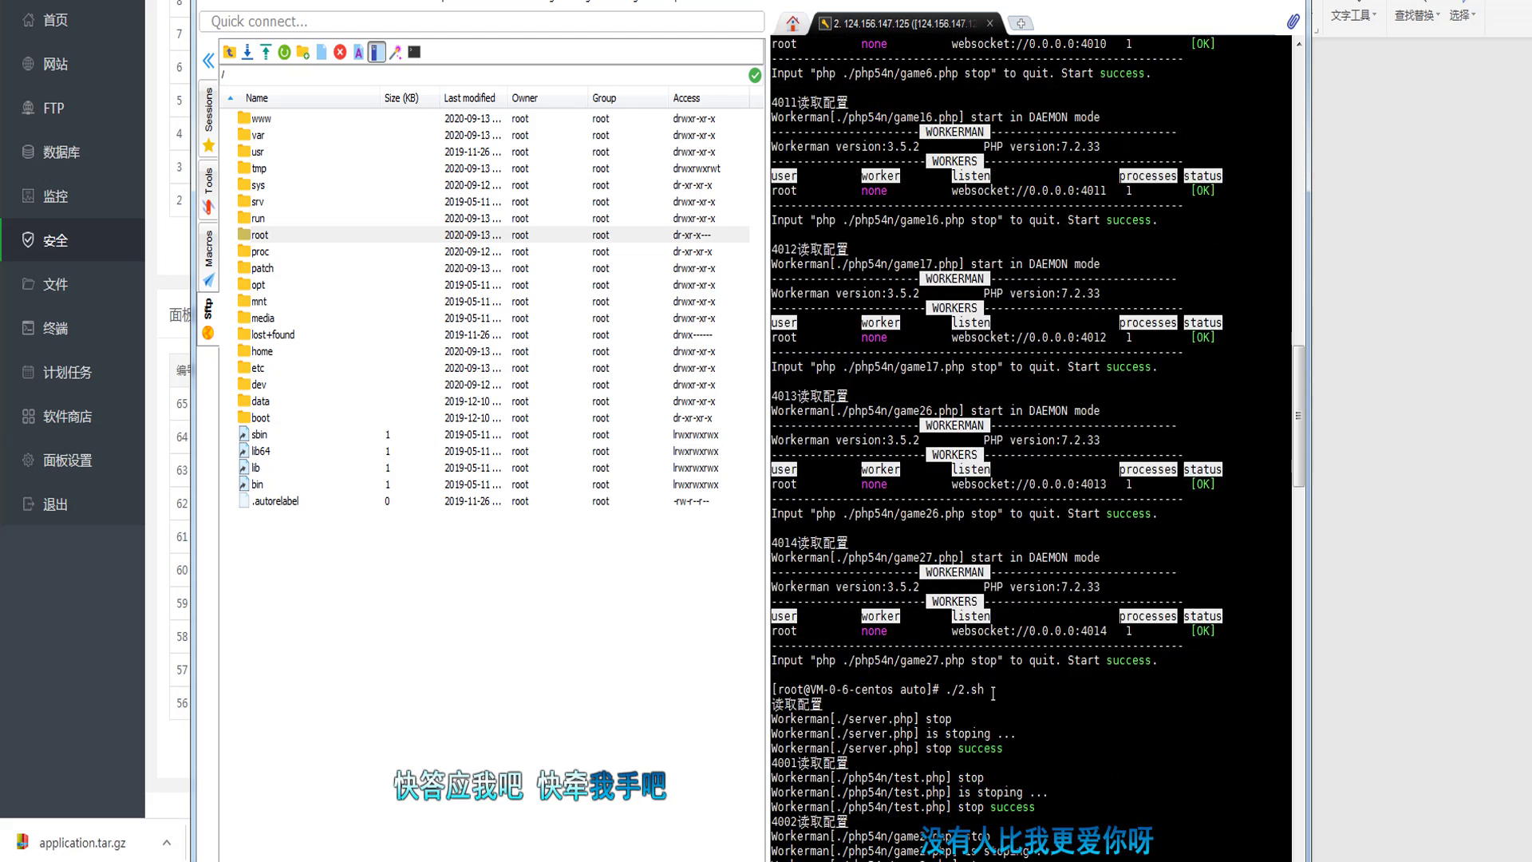
Step: Confirm the services restarted on ports 4000–4014, then close the SSH session
drag(993, 692, 940, 691)
scroll(984, 684, down, 11)
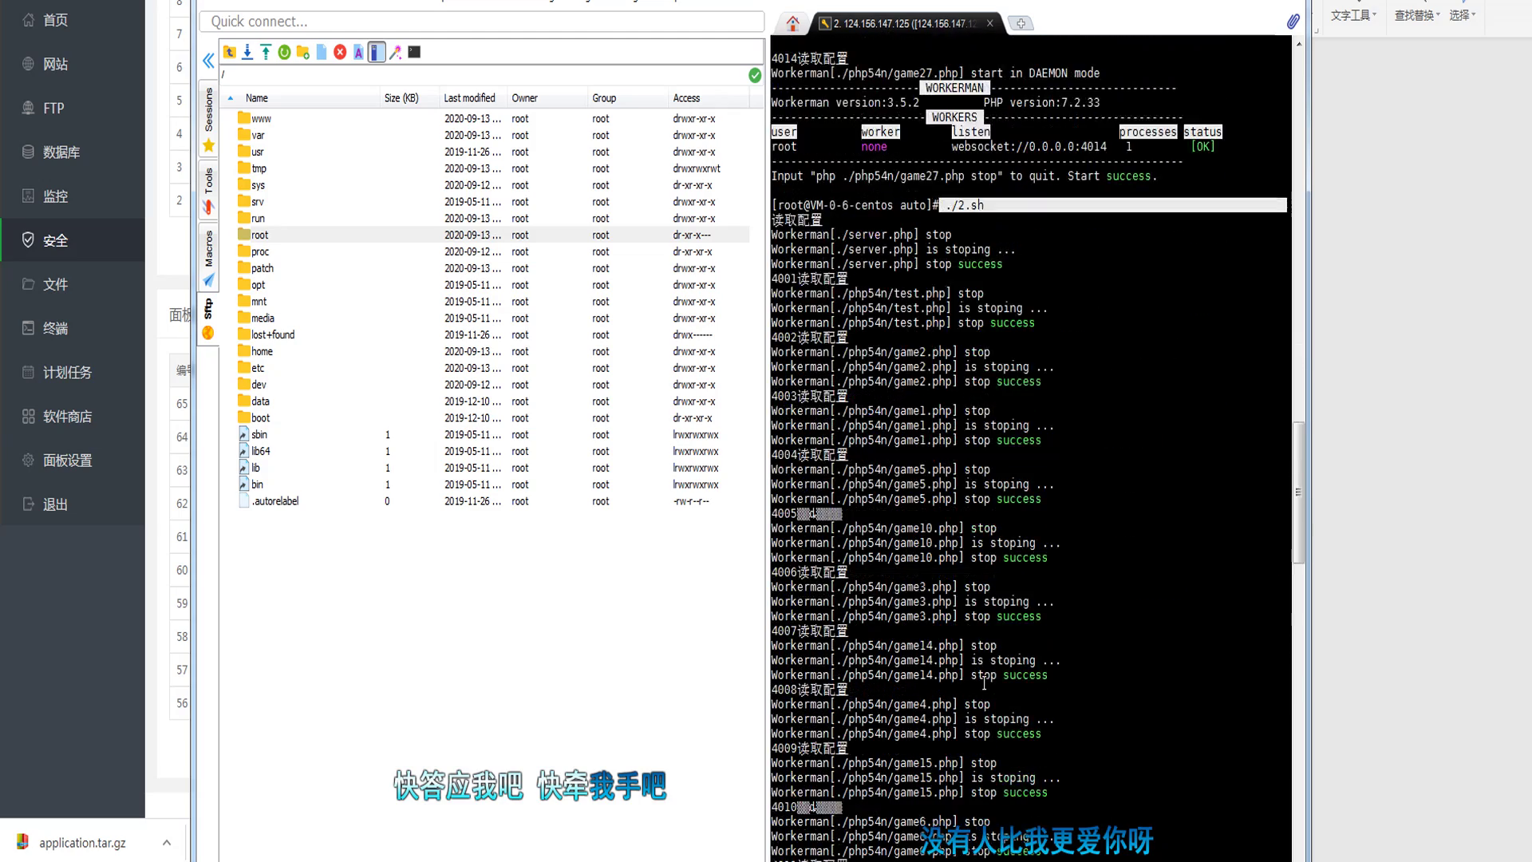
scroll(984, 684, down, 12)
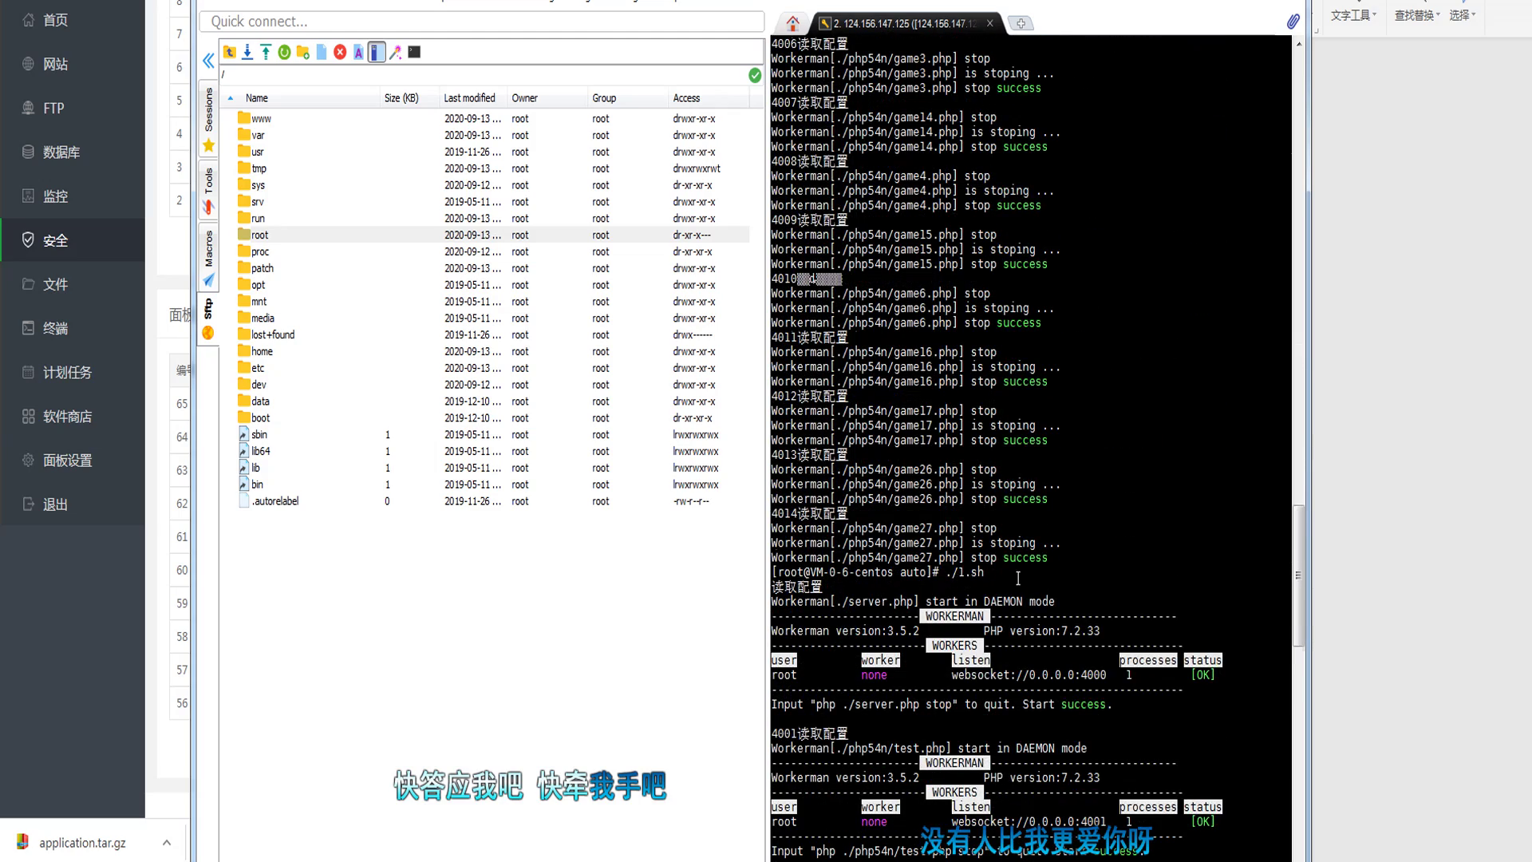
scroll(1018, 577, down, 2)
scroll(997, 520, down, 1)
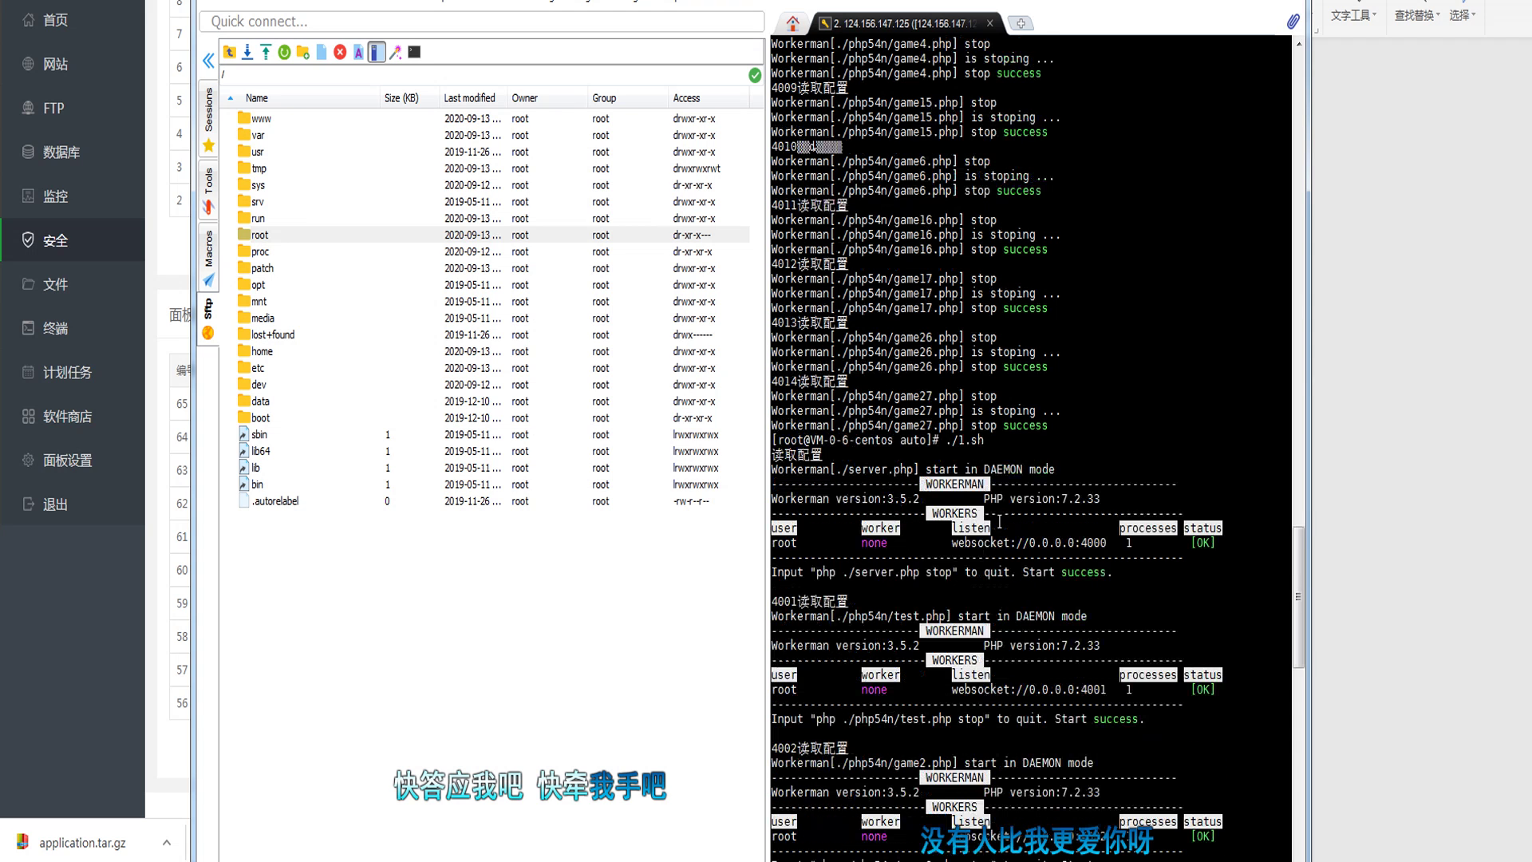
drag(997, 440, 934, 443)
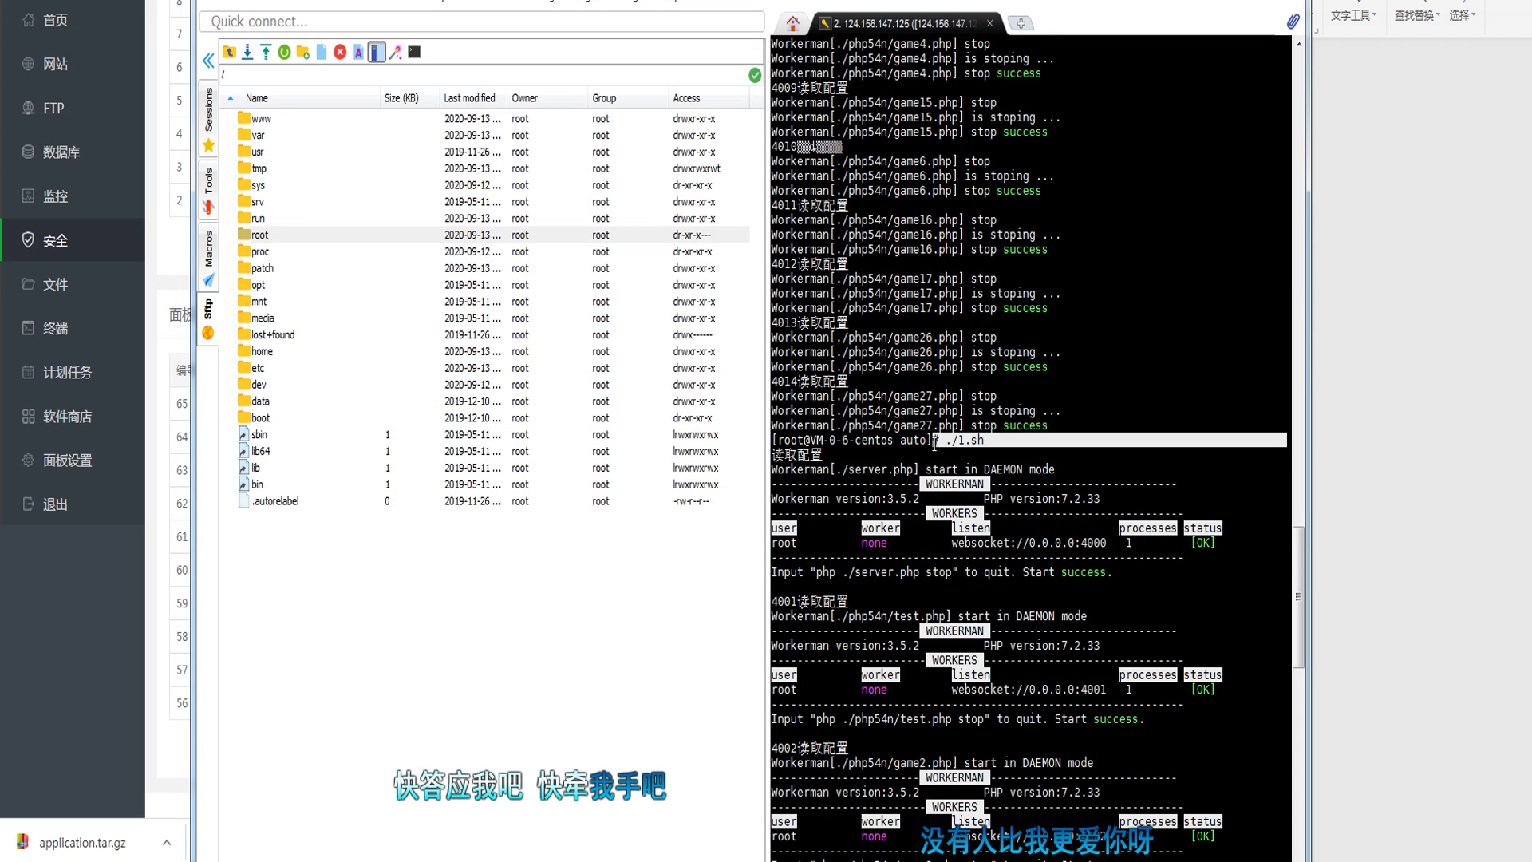
scroll(1027, 514, down, 20)
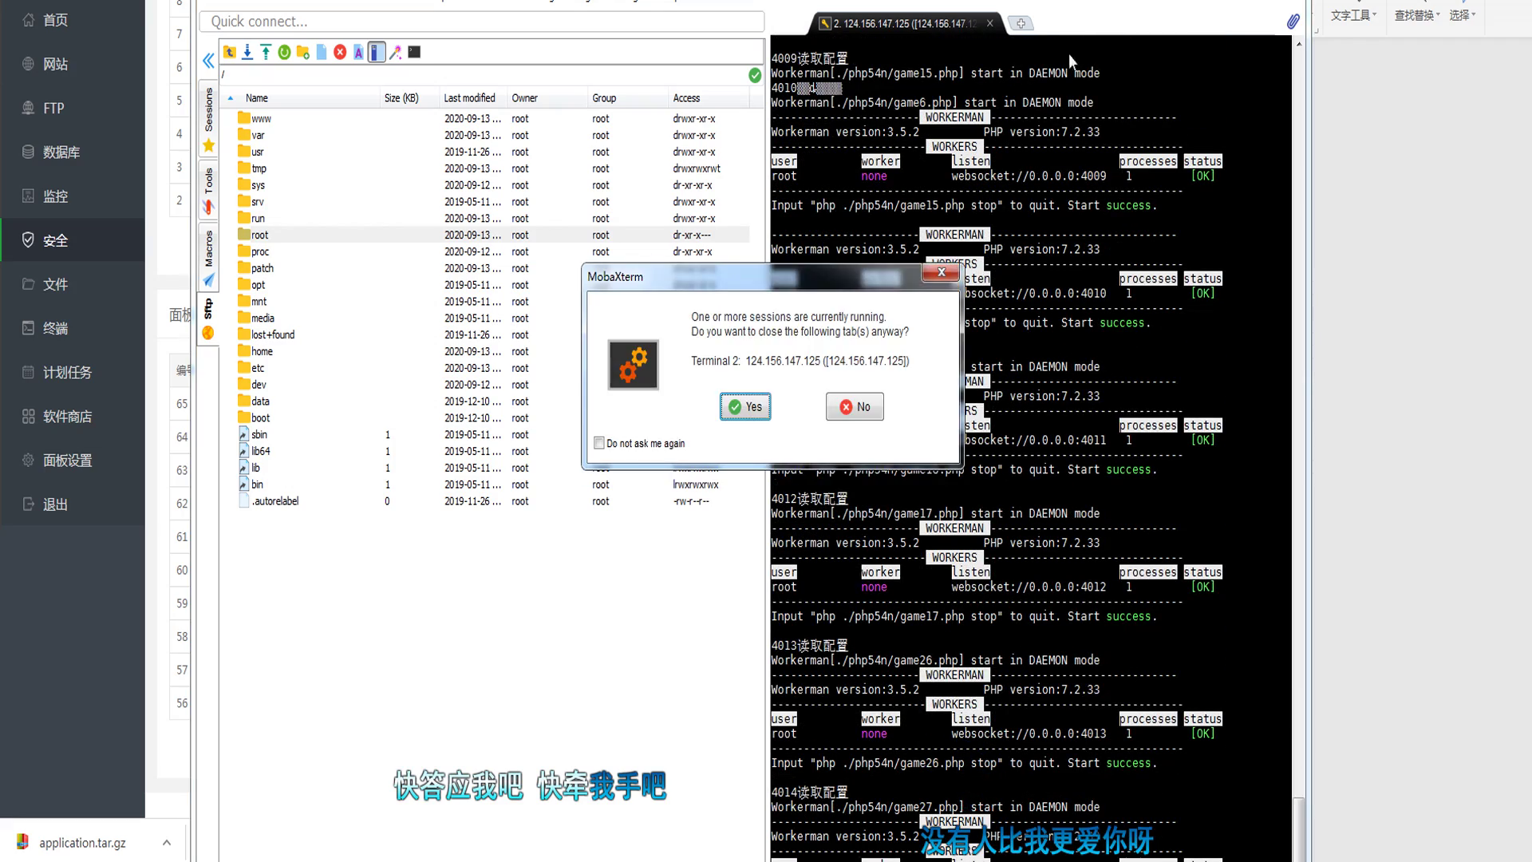
click(747, 409)
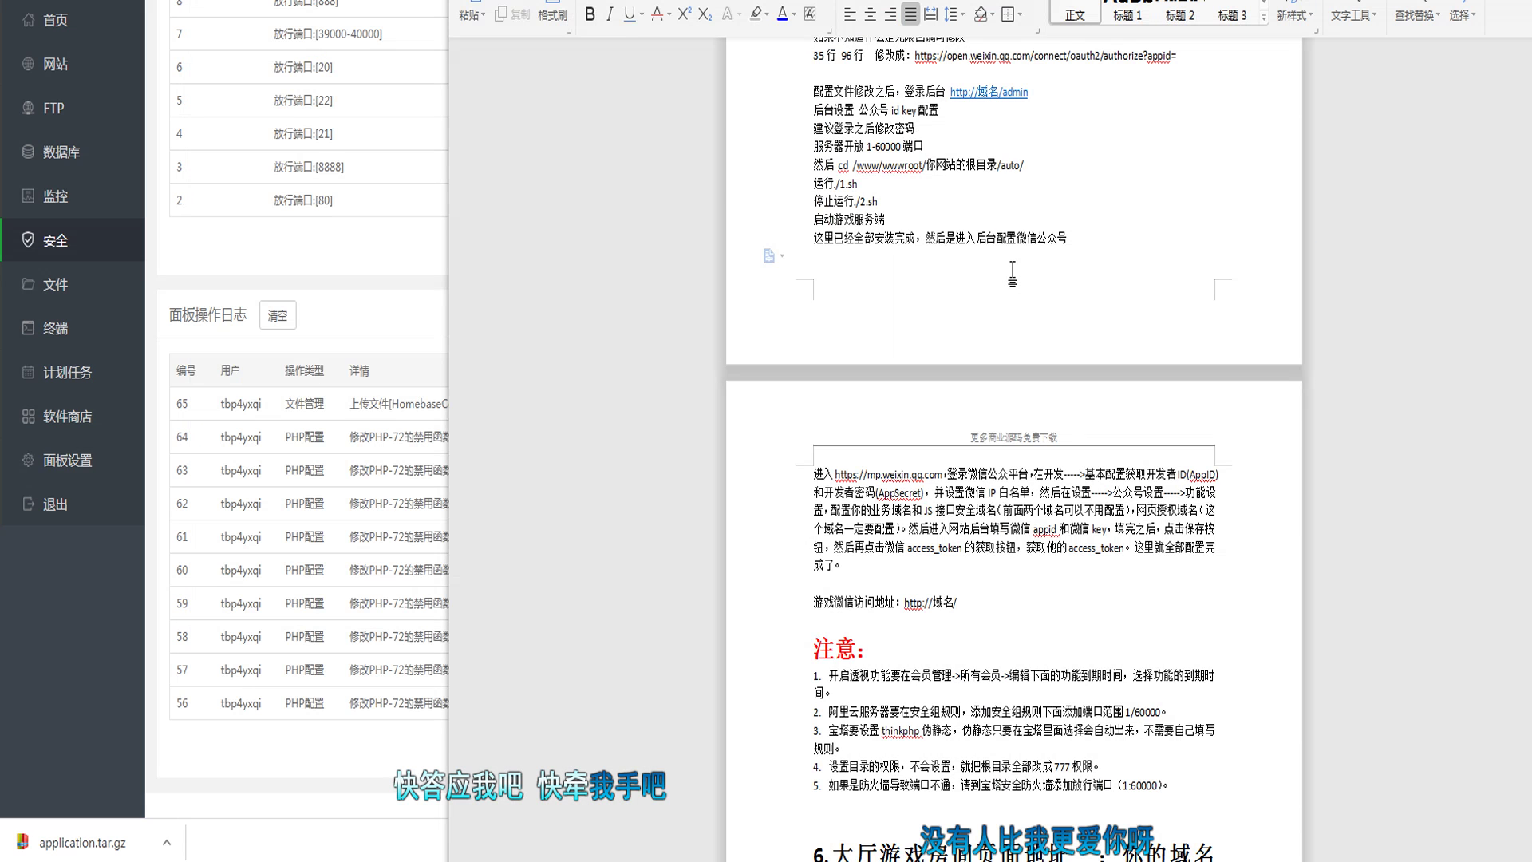
Step: Open the Nginx configuration file of site 124.156.147.125 from the BT Panel website list
scroll(1018, 268, down, 3)
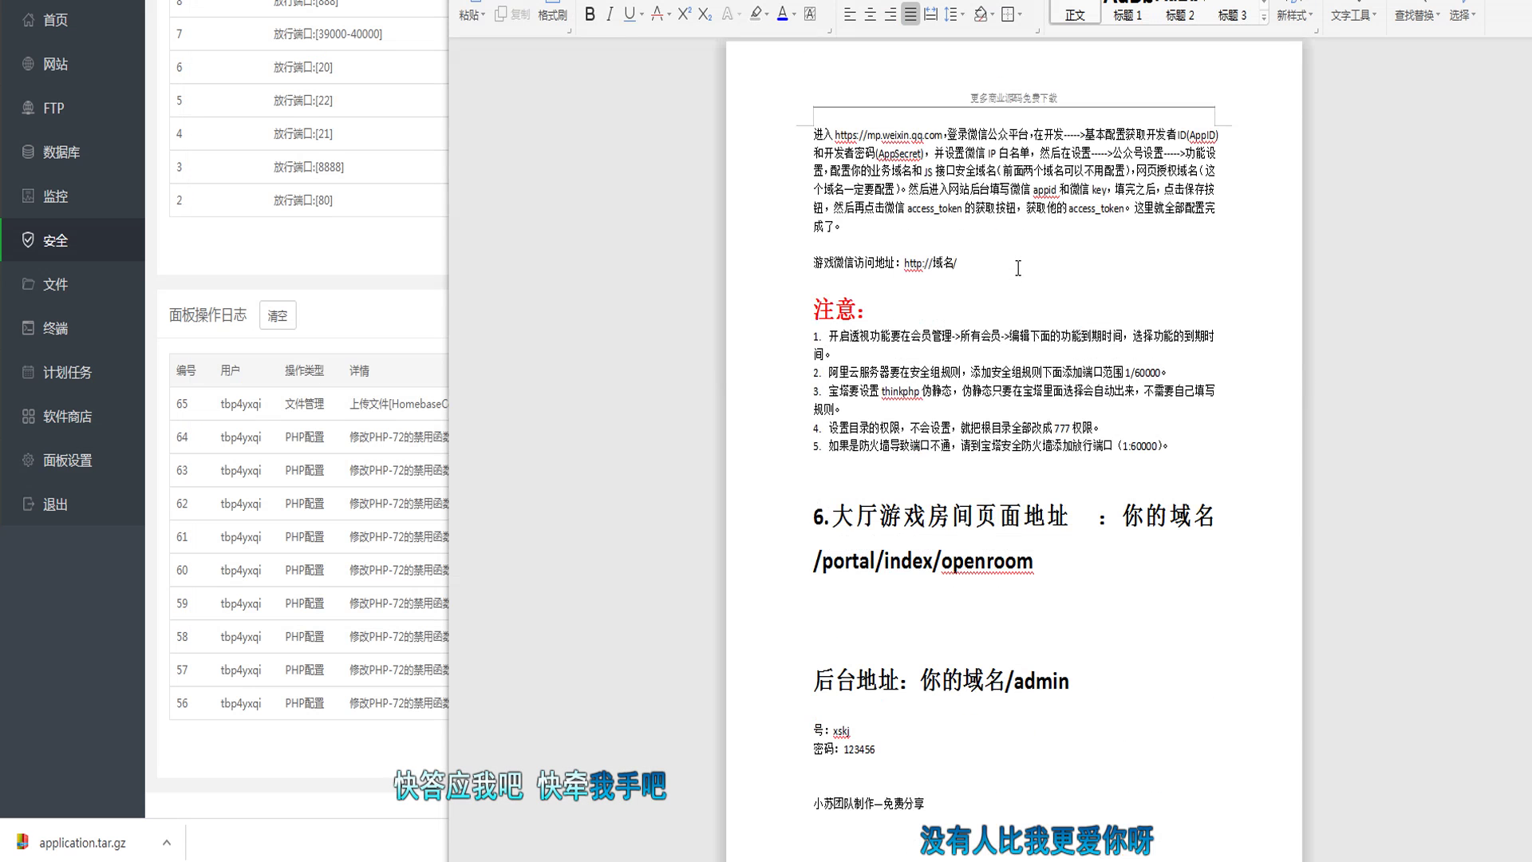
click(1043, 466)
click(338, 233)
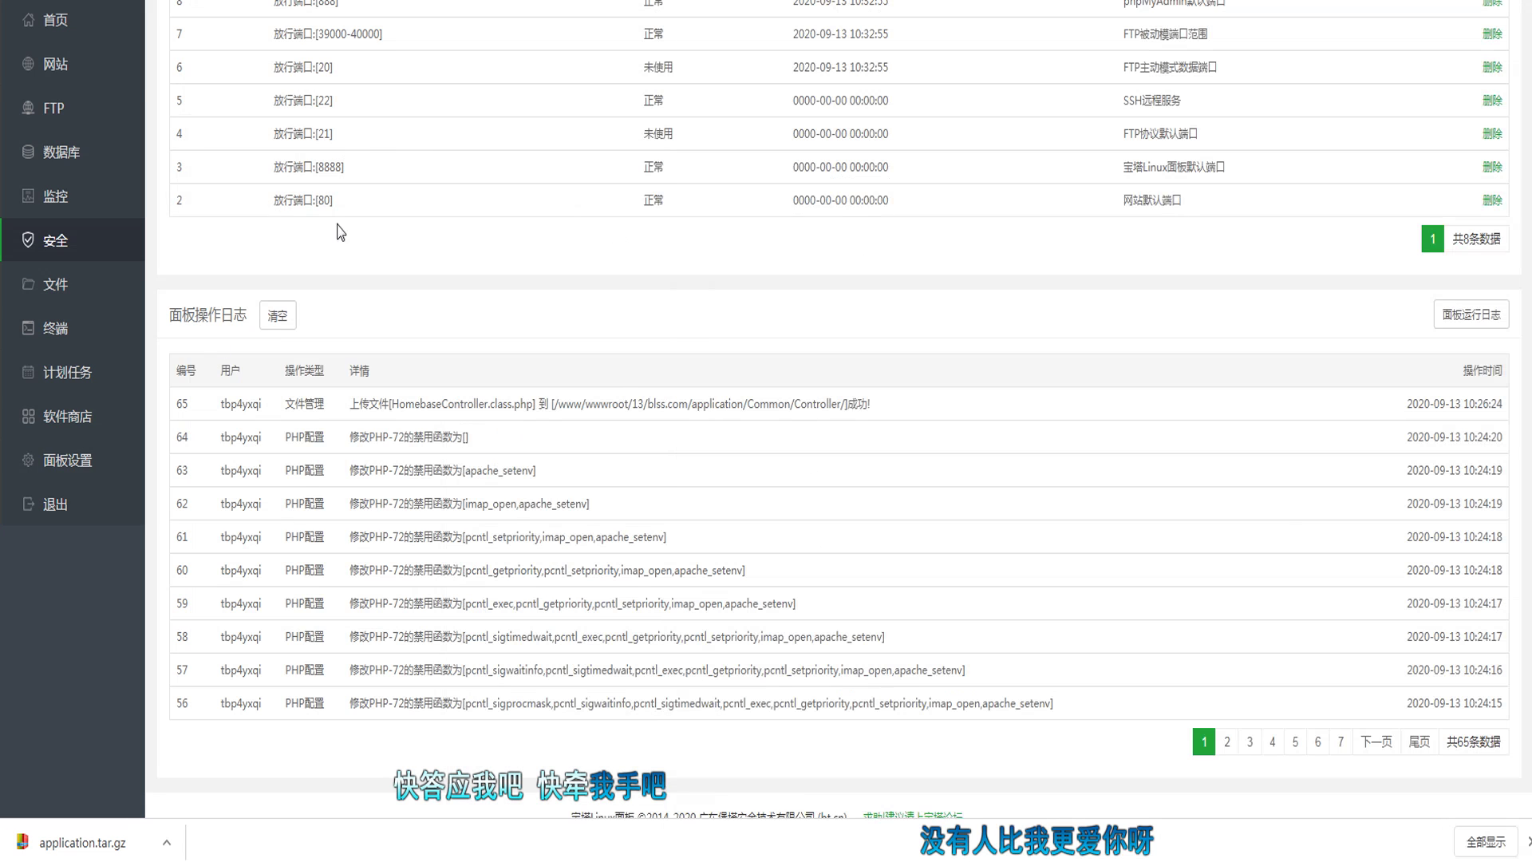
click(80, 70)
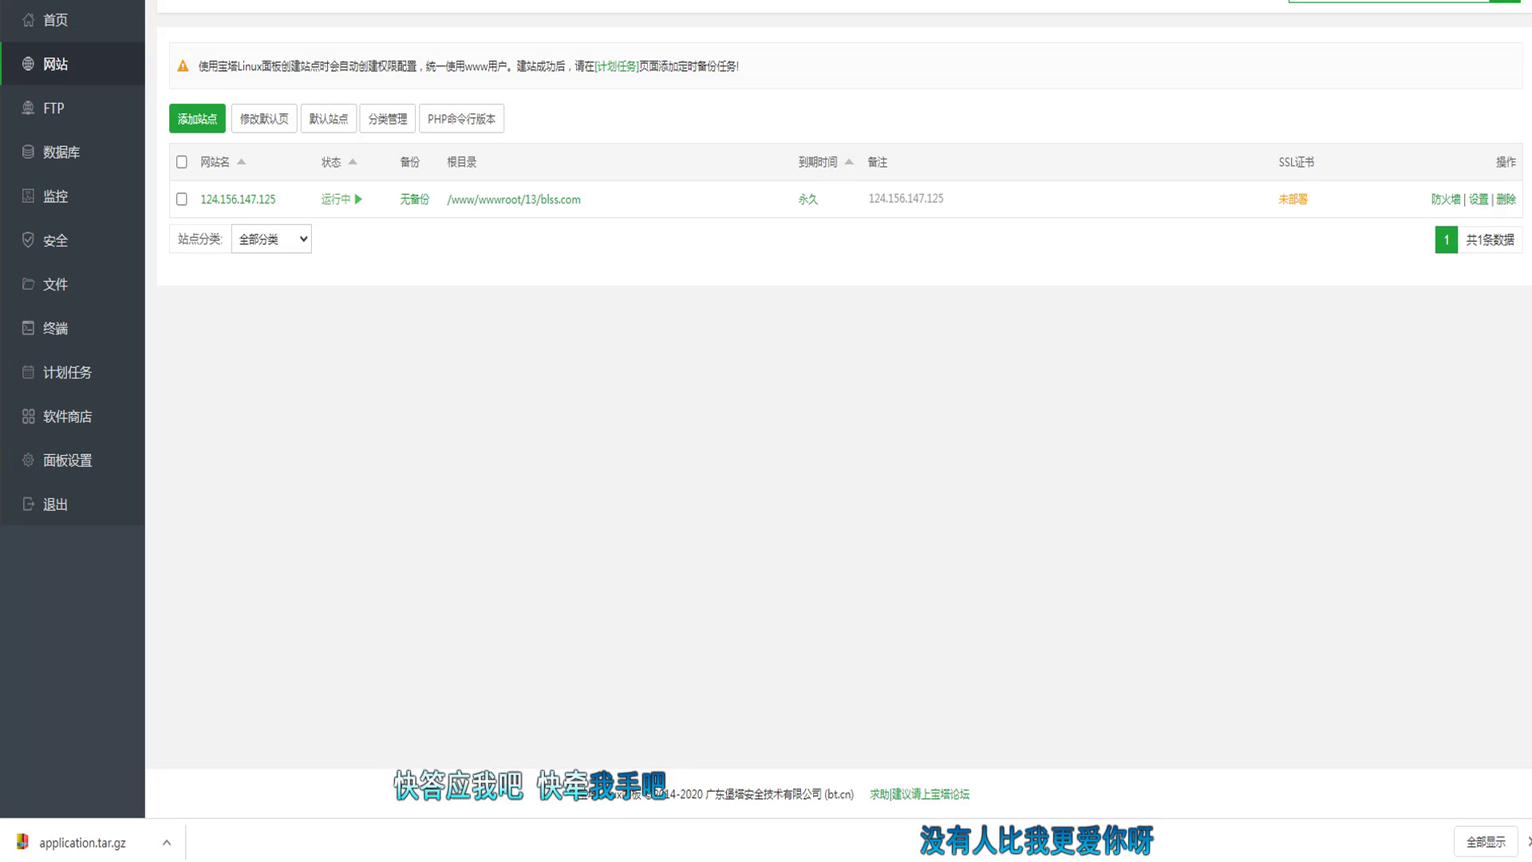
click(270, 199)
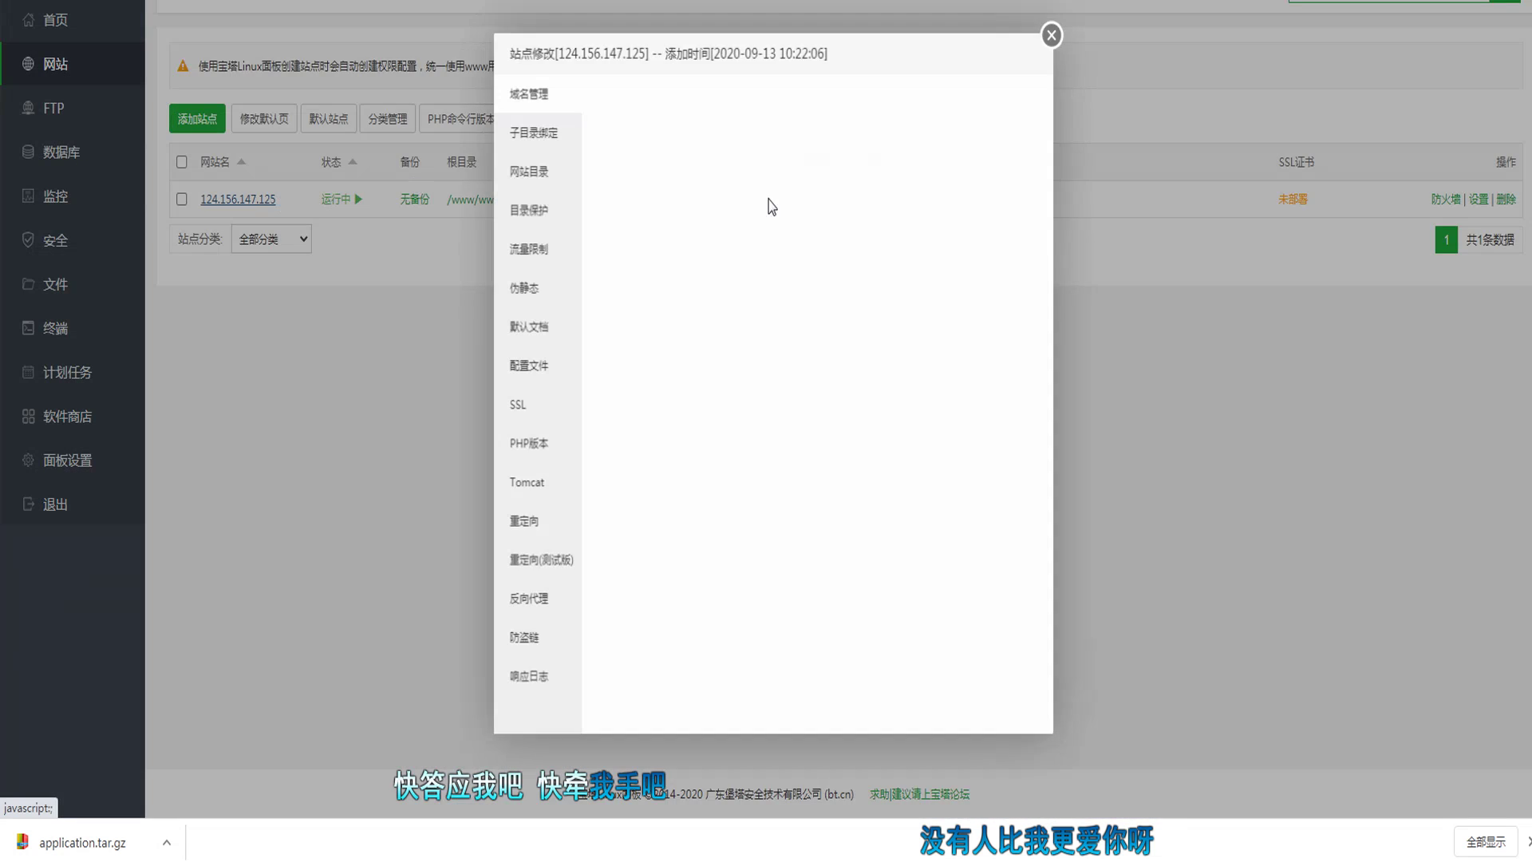
double_click(675, 268)
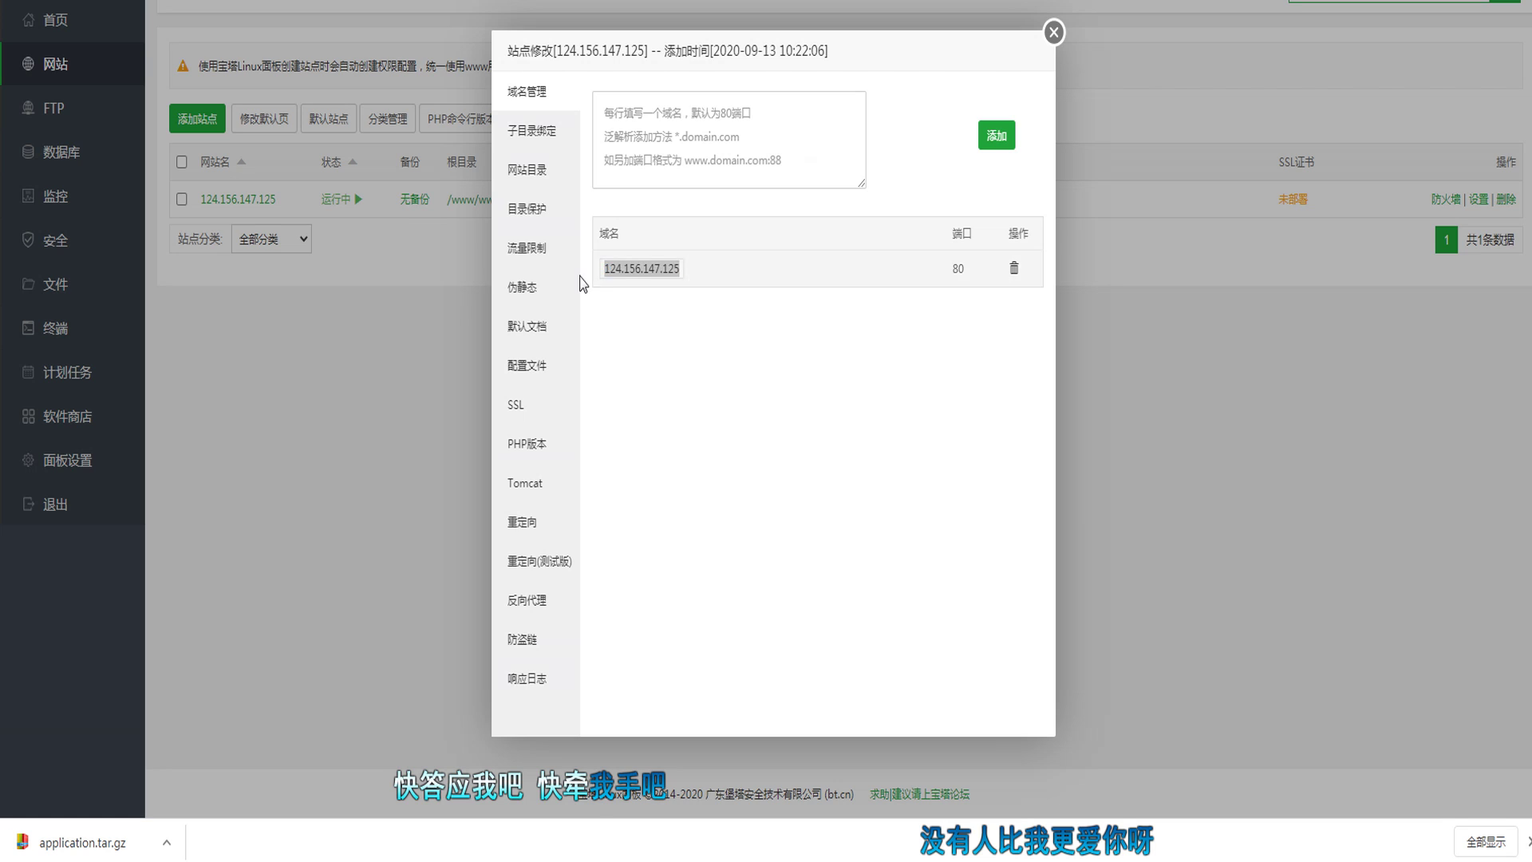
click(535, 288)
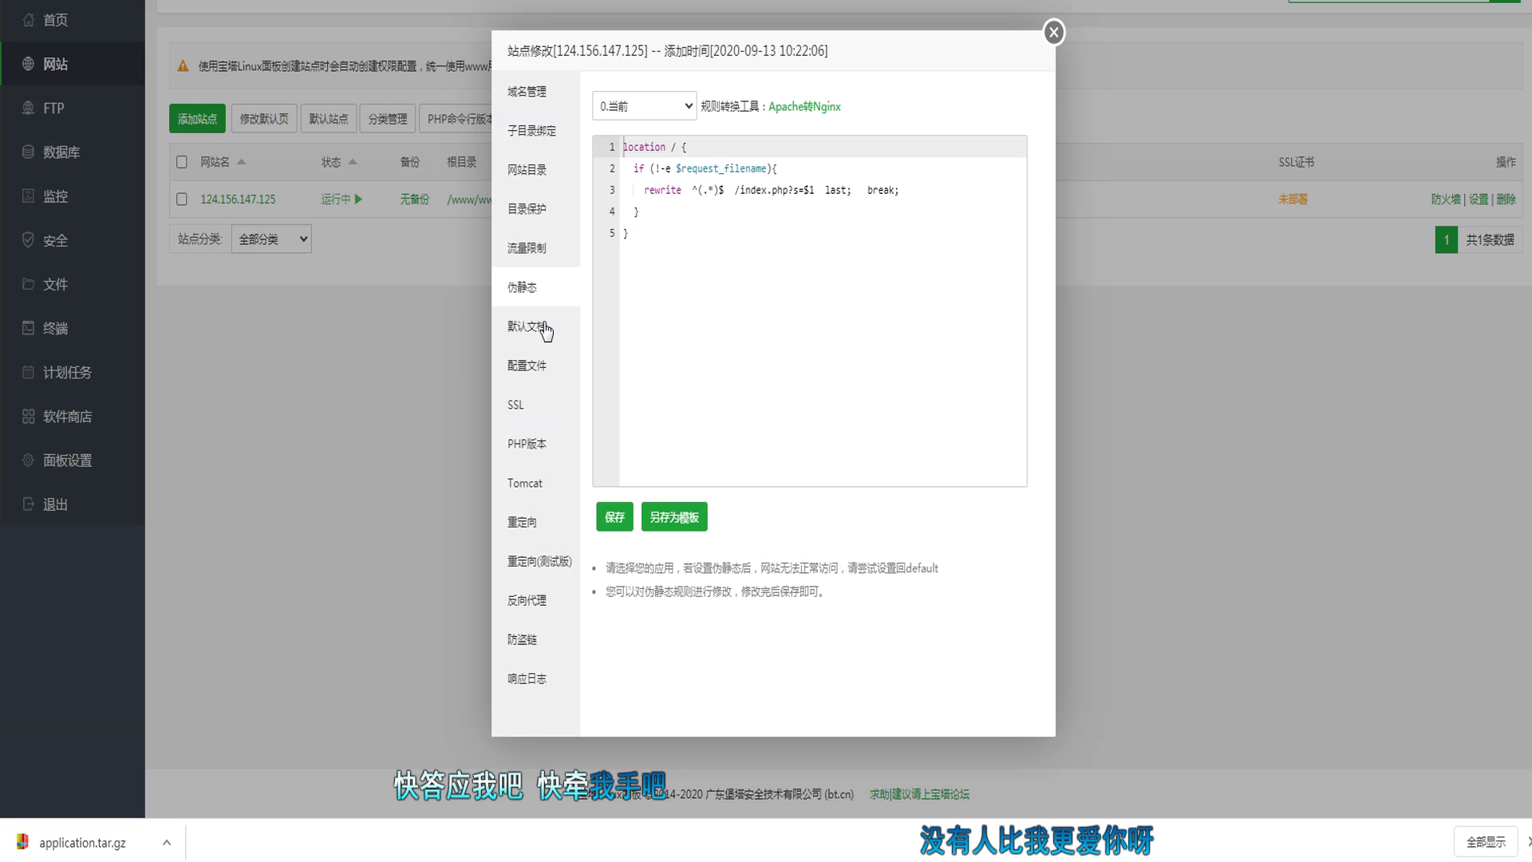
click(552, 366)
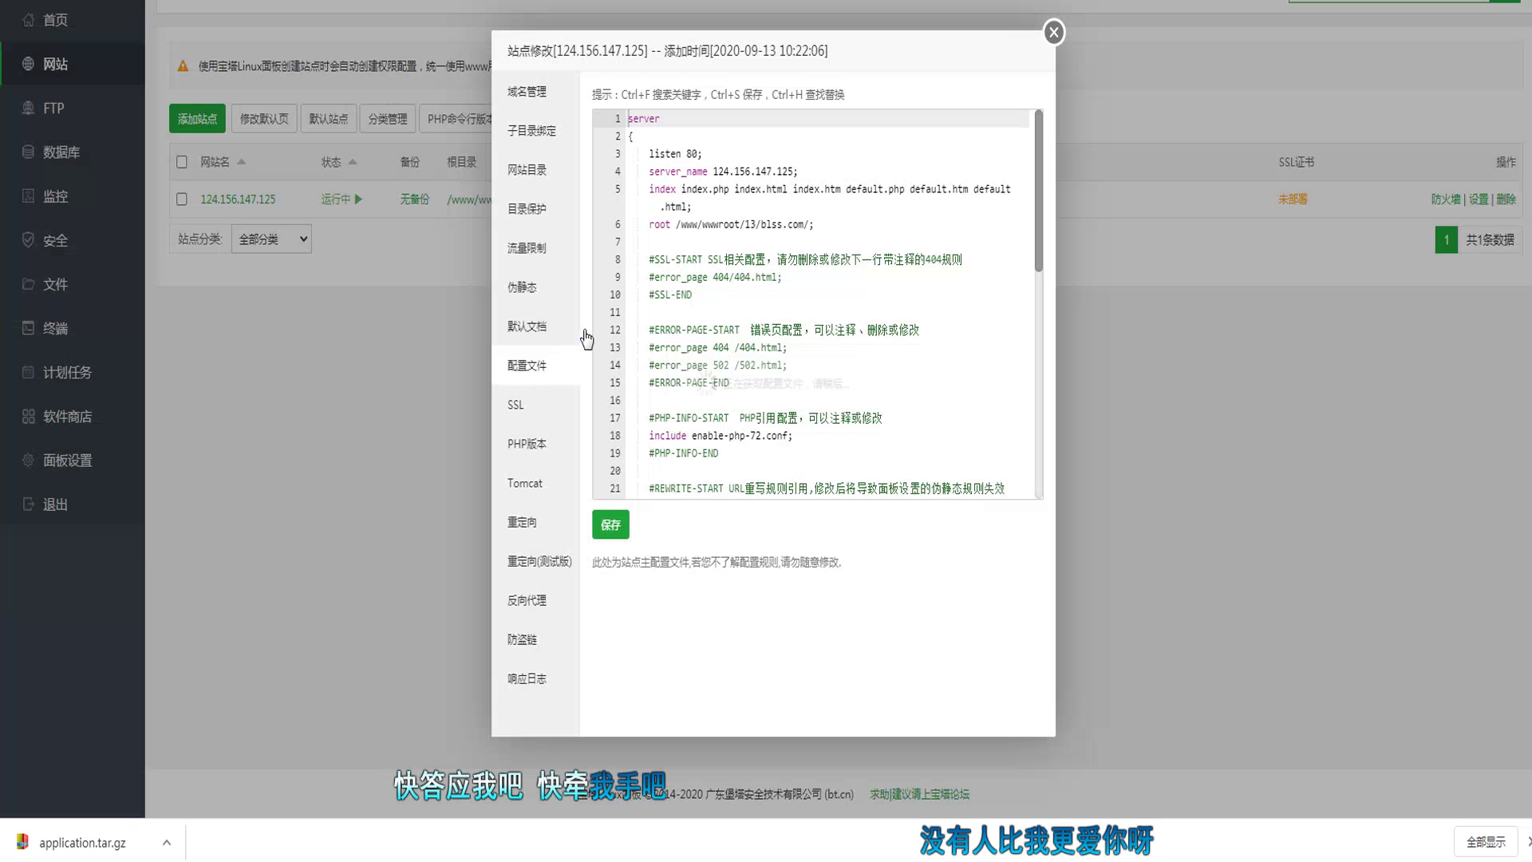
Step: Duplicate the 'listen 80;' line below itself as 'listen 443;' and save the configuration
drag(704, 154, 648, 154)
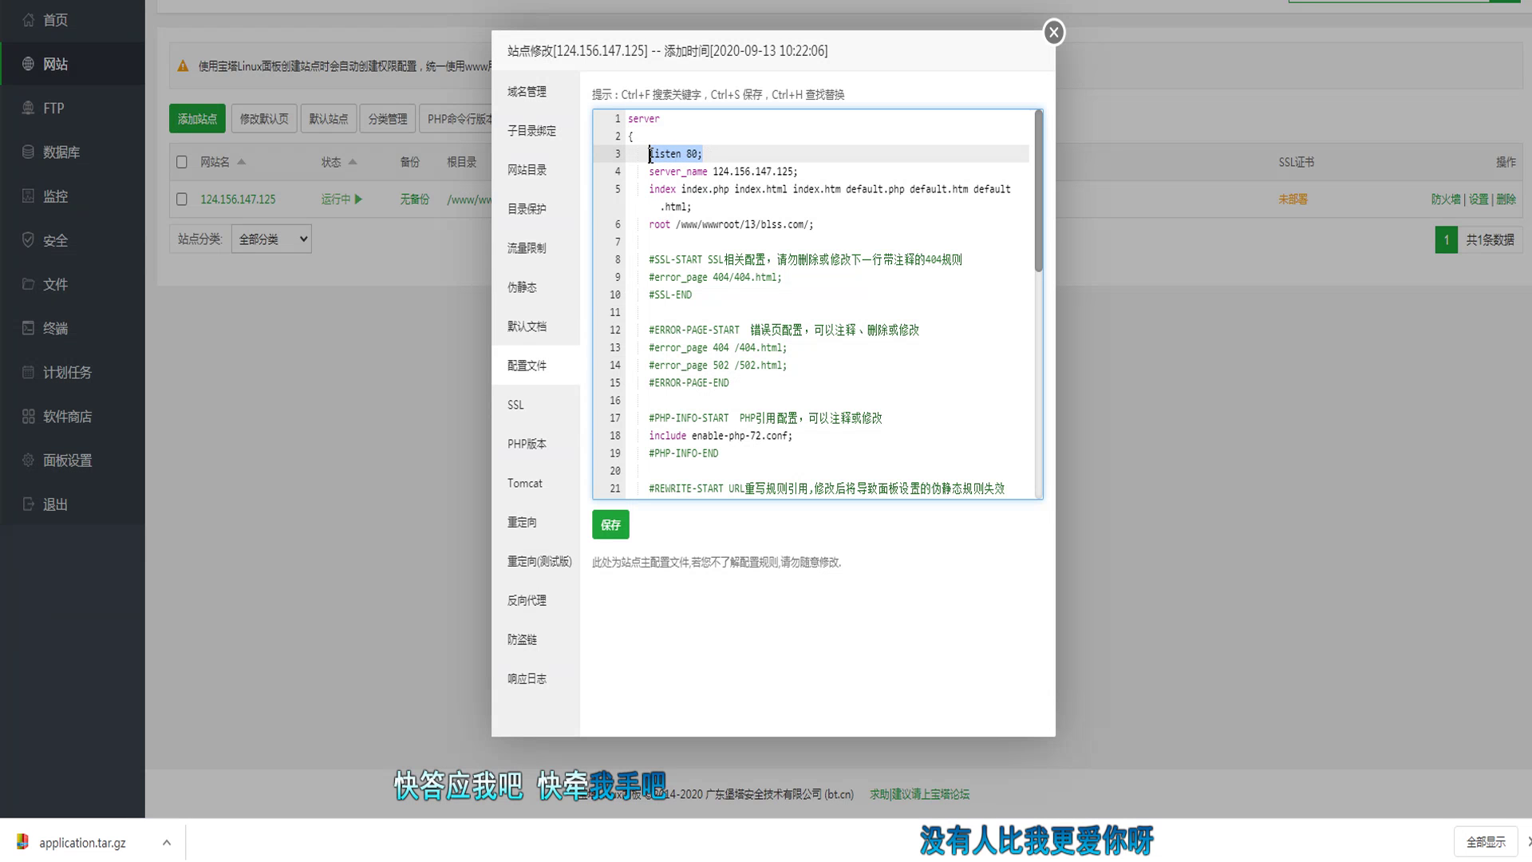
key(ctrl+c)
click(730, 160)
key(Return)
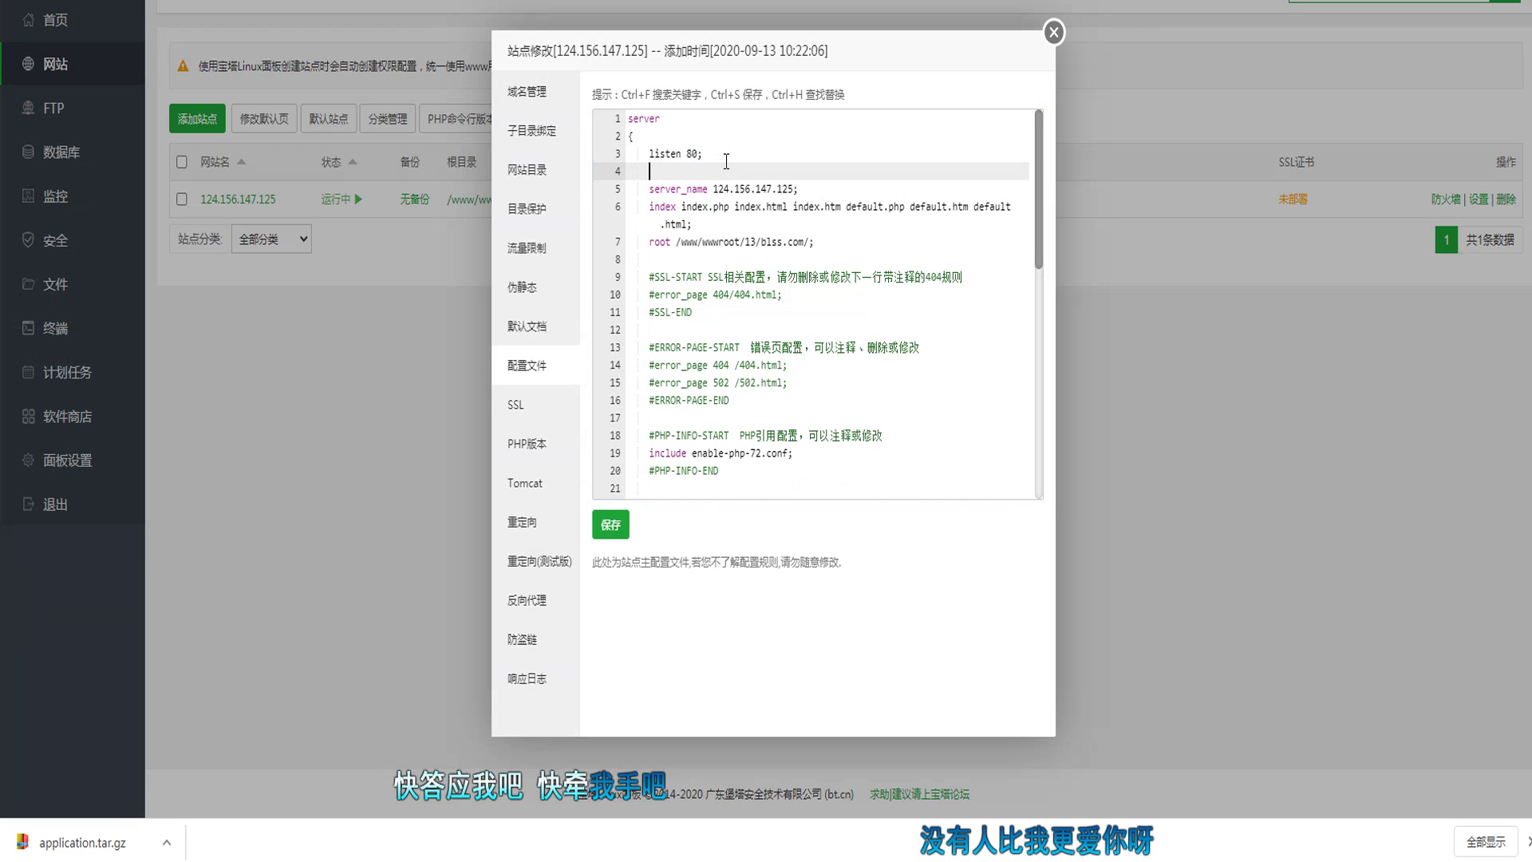
key(ctrl+v)
key(BackSpace)
key(BackSpace)
text(44)
click(820, 188)
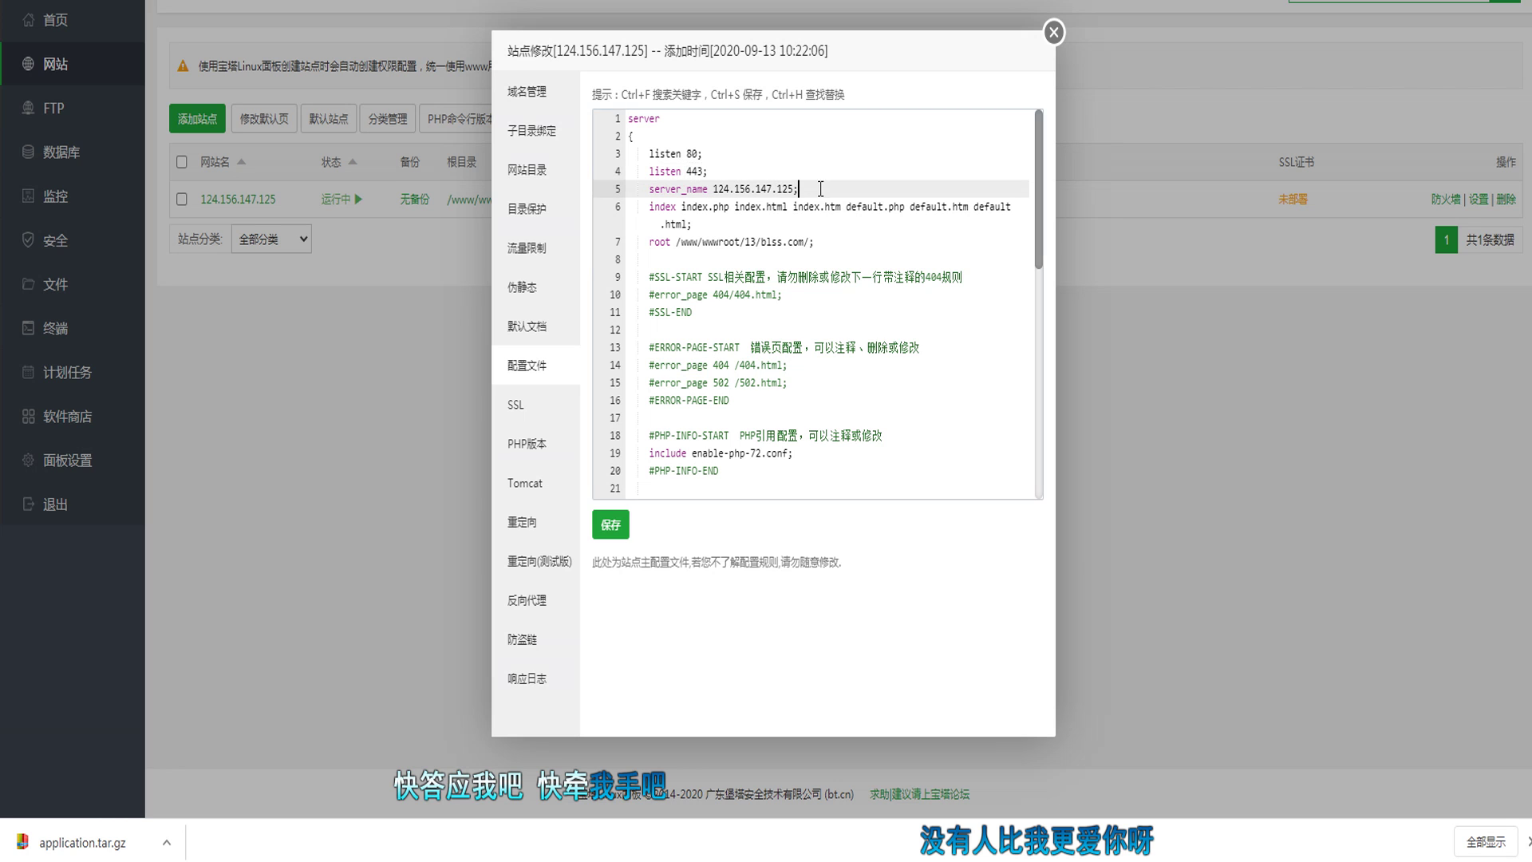
click(610, 524)
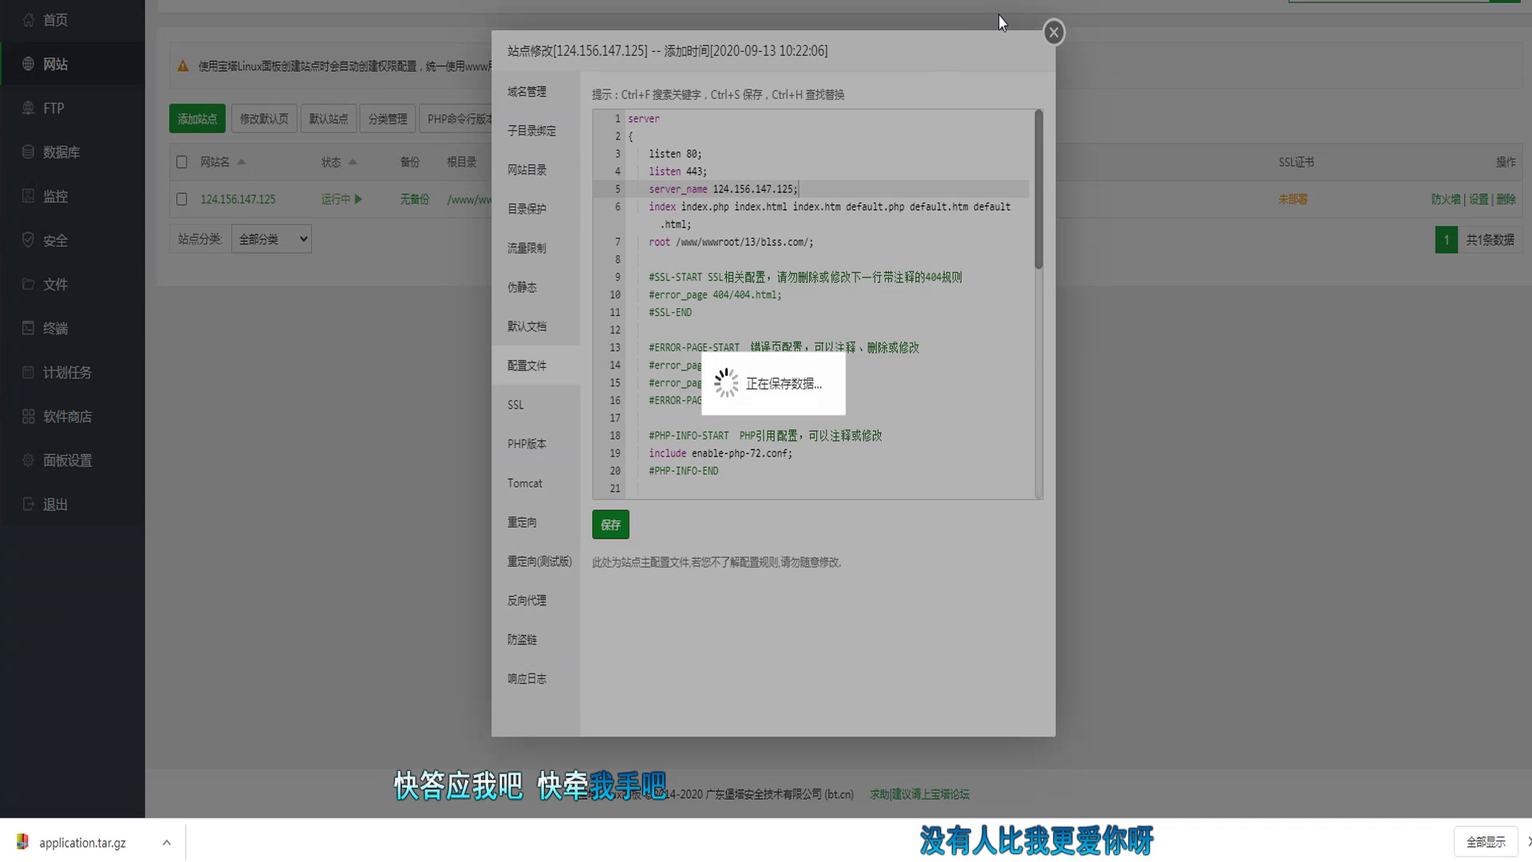